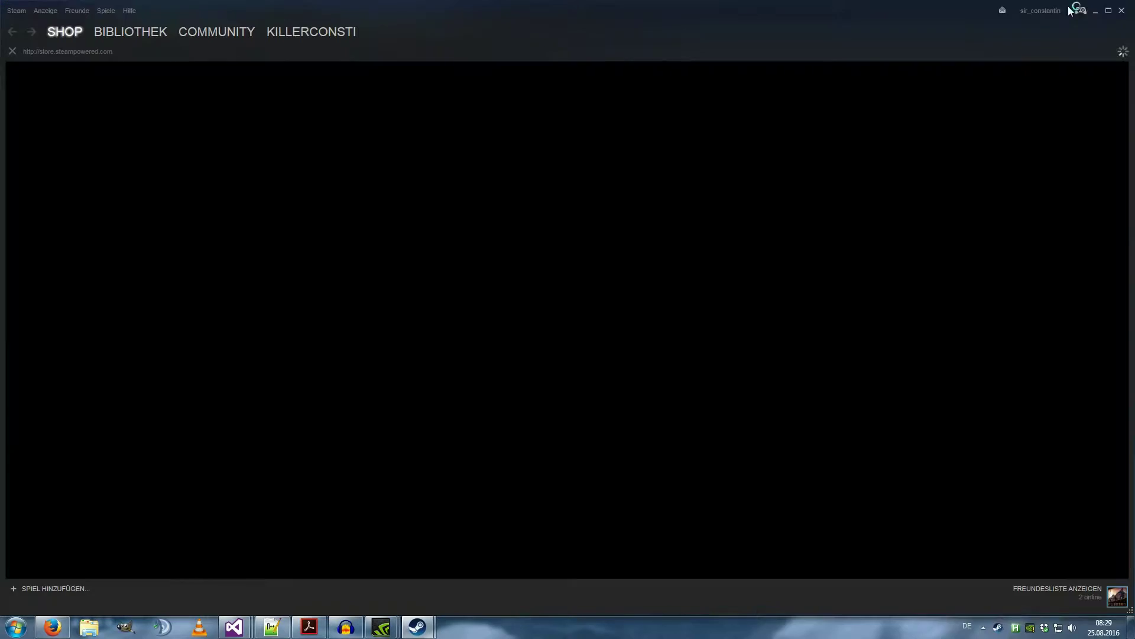
pyautogui.click(1073, 7)
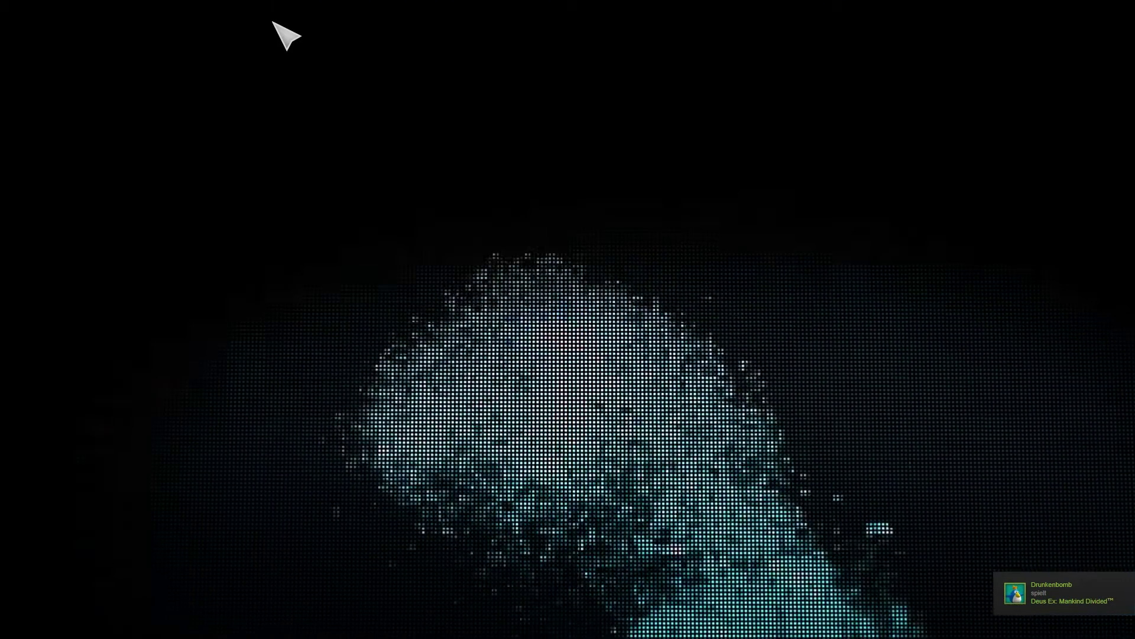
pyautogui.hotkey('alt', 'Tab')
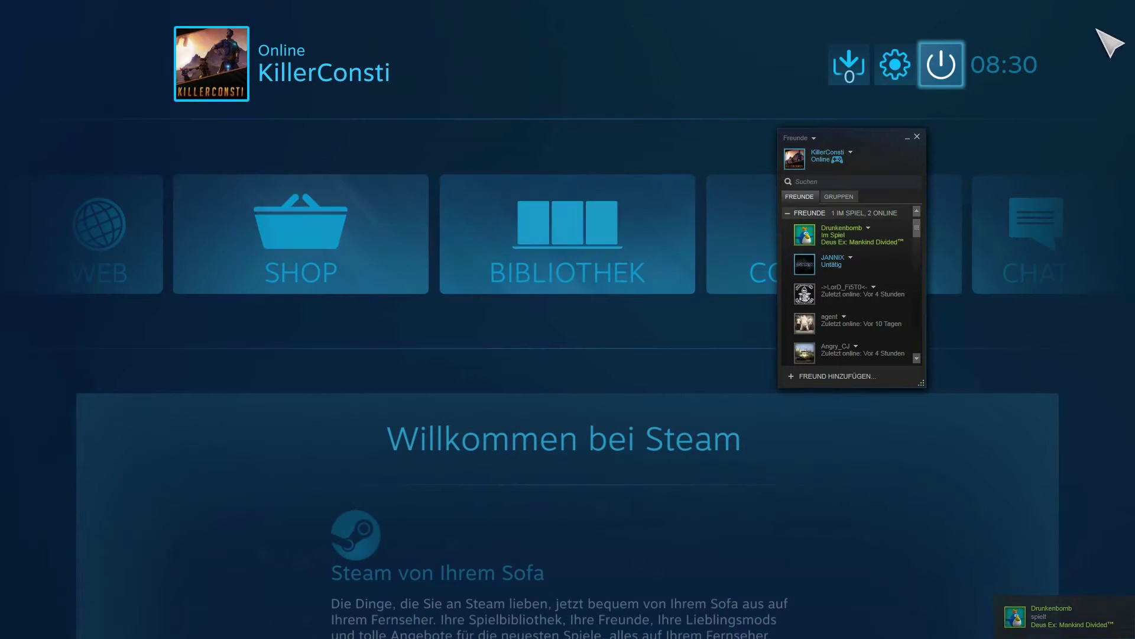
pyautogui.click(936, 67)
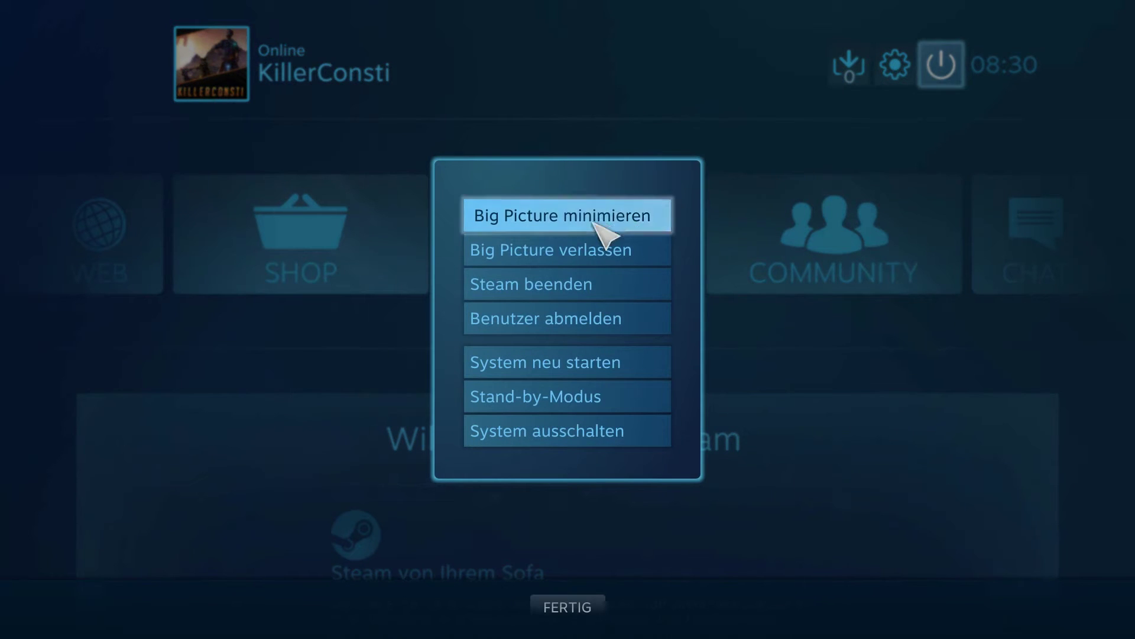
pyautogui.click(581, 227)
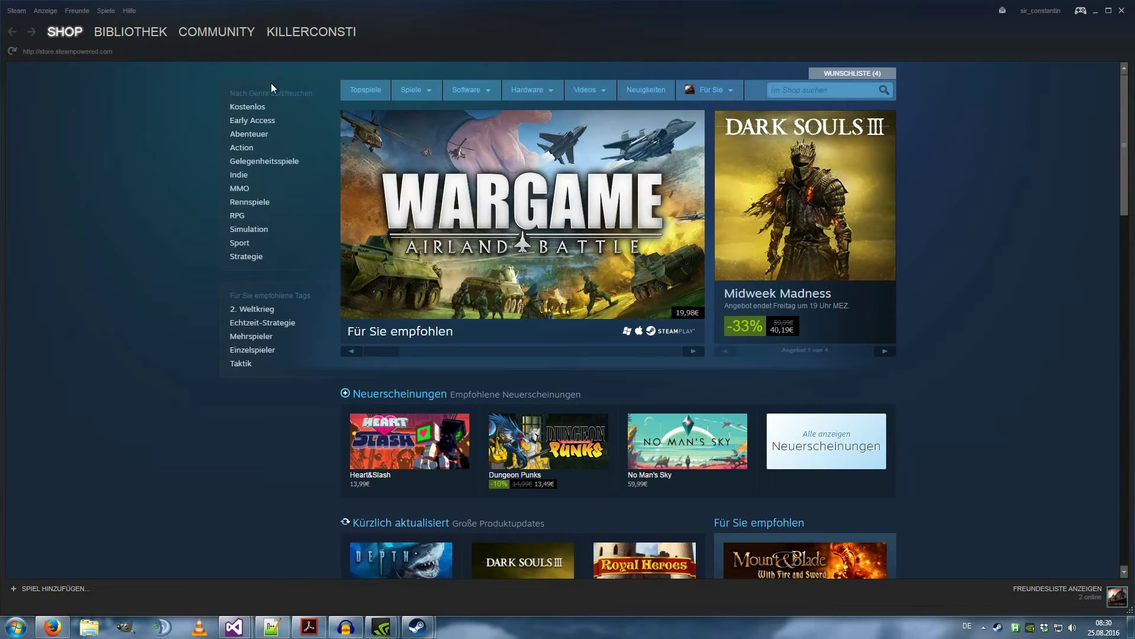
# - Launch Emergency 2016 from the Steam library and start the Emergency World Builder
pyautogui.click(150, 32)
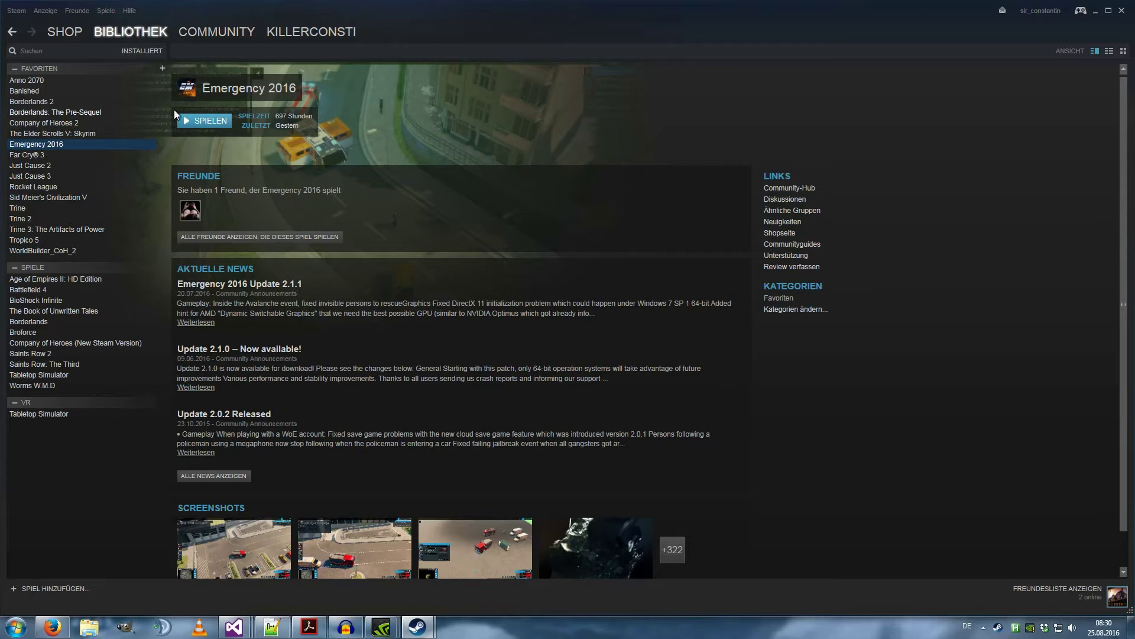
pyautogui.click(188, 119)
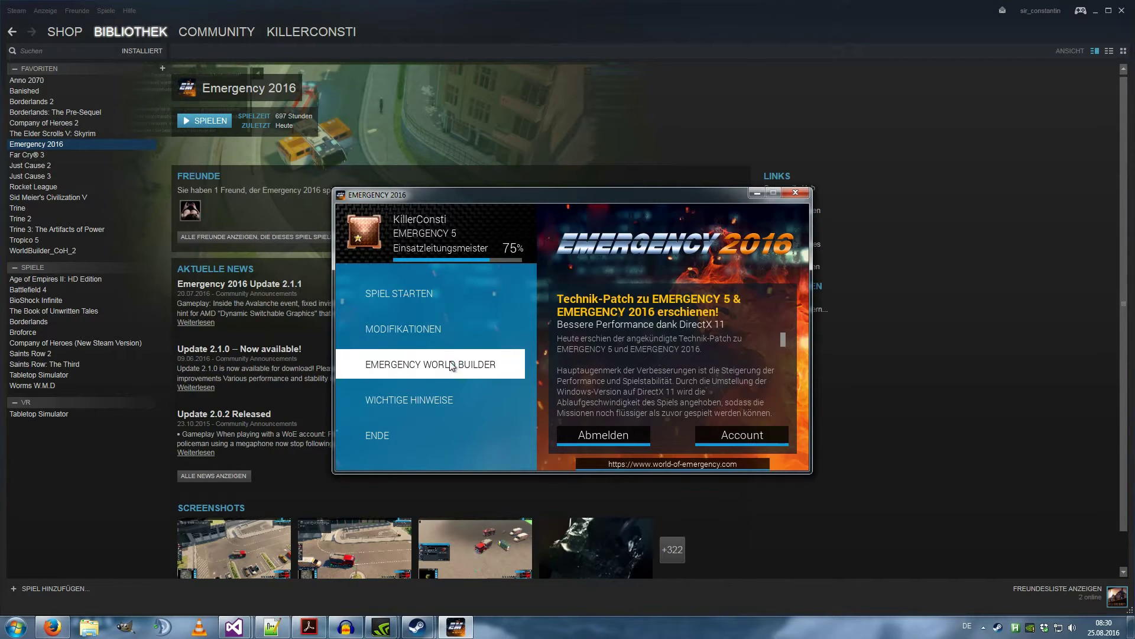
pyautogui.click(450, 365)
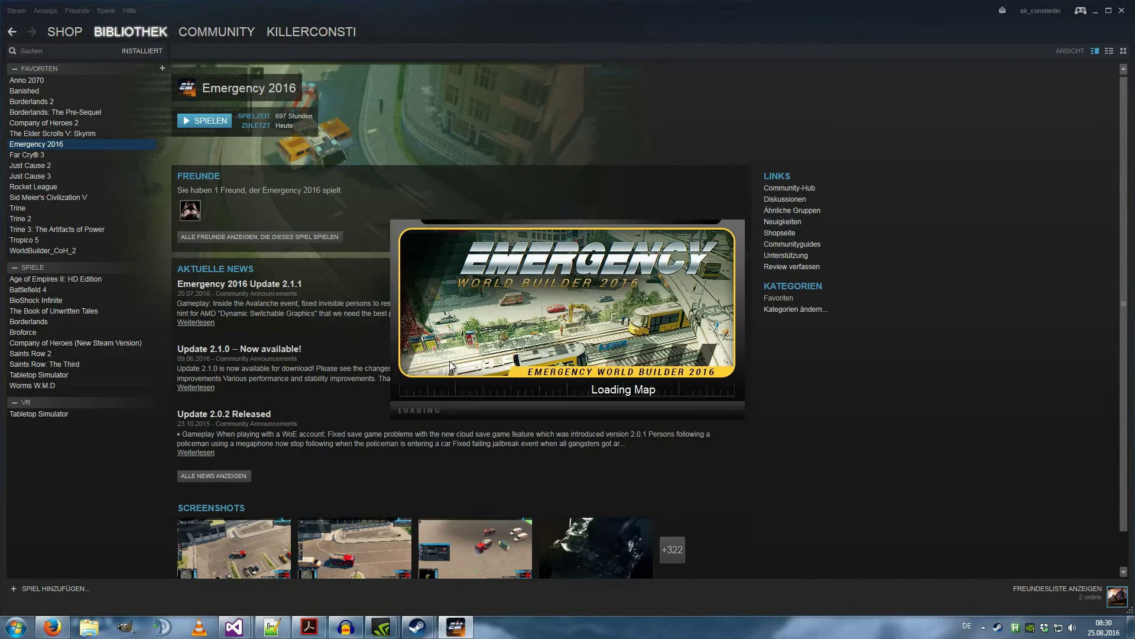
# - Open the Asset Browser and show the required_files package of the killerconstis_mini_mod project
pyautogui.press('F11')
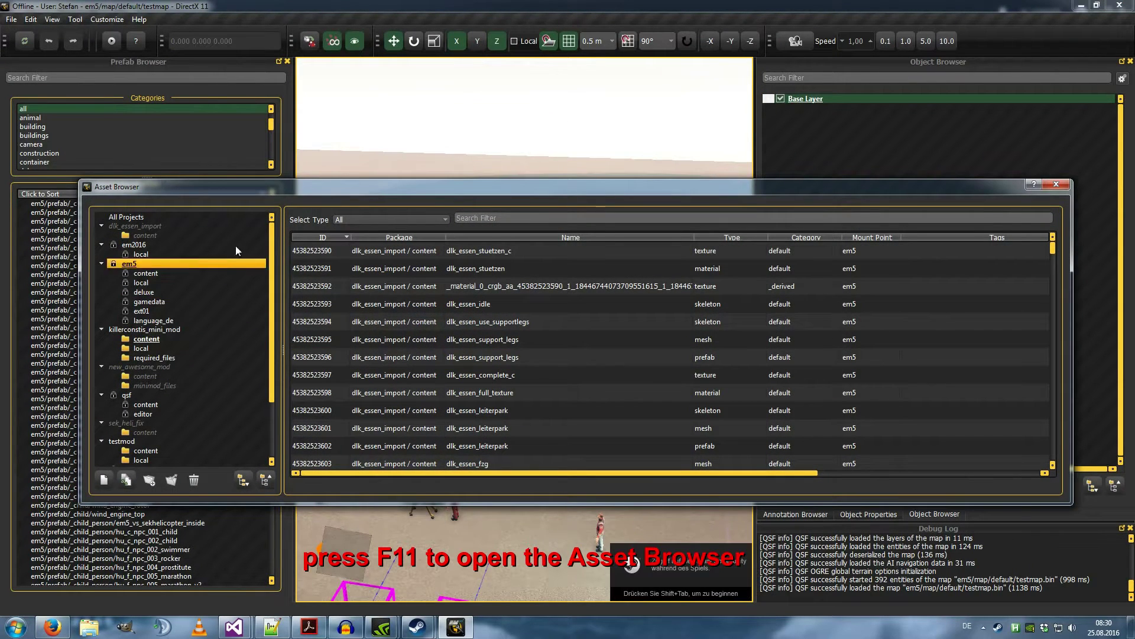
pyautogui.moveTo(269, 186); pyautogui.dragTo(341, 113)
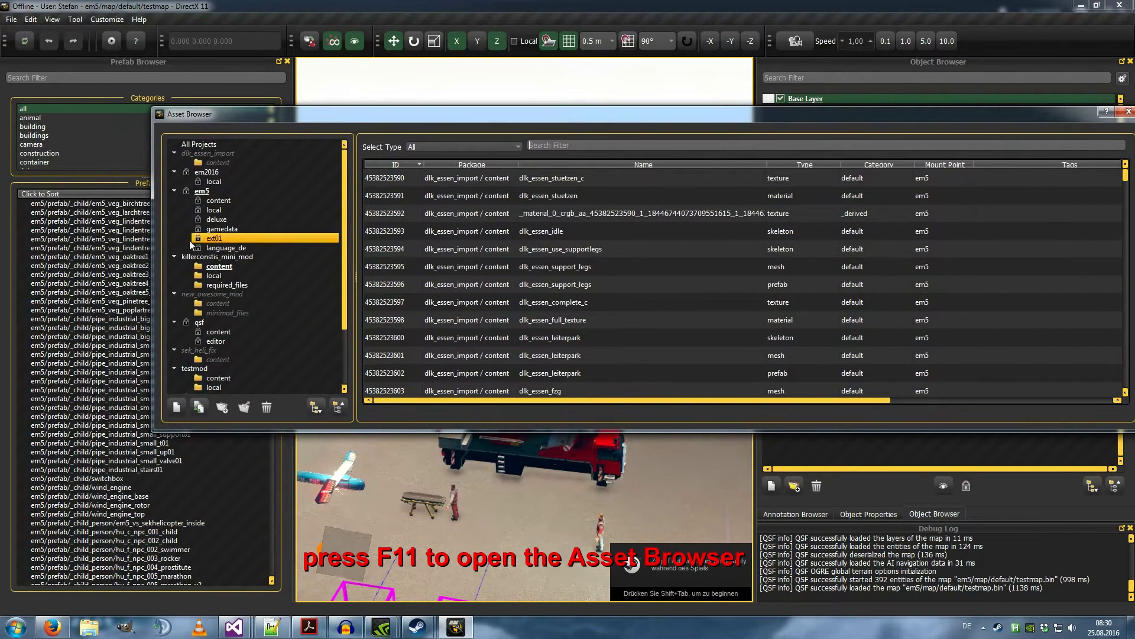
pyautogui.click(221, 285)
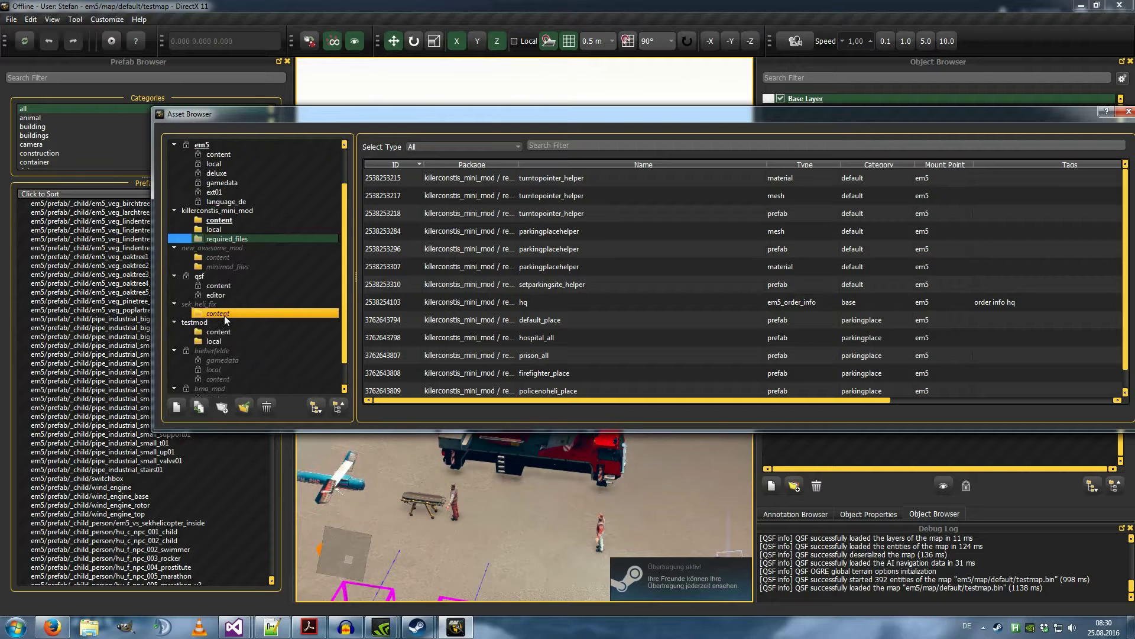
# - Start a new project and name it new_awesome_testmod
pyautogui.click(176, 408)
pyautogui.click(556, 216)
pyautogui.click(556, 217)
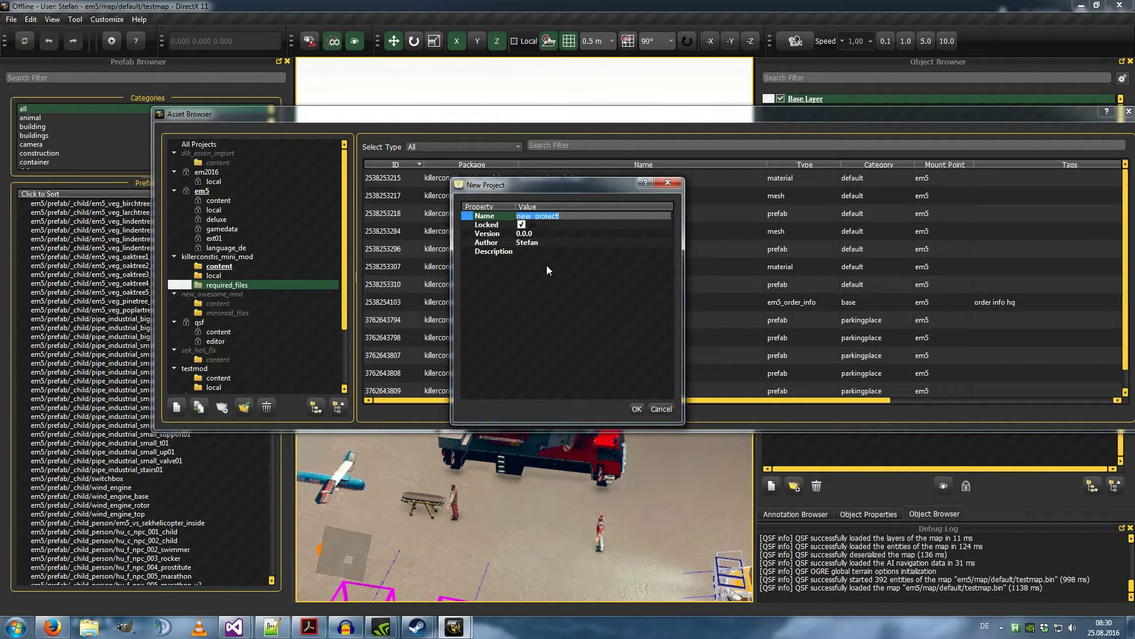
pyautogui.write('new_aweseome')
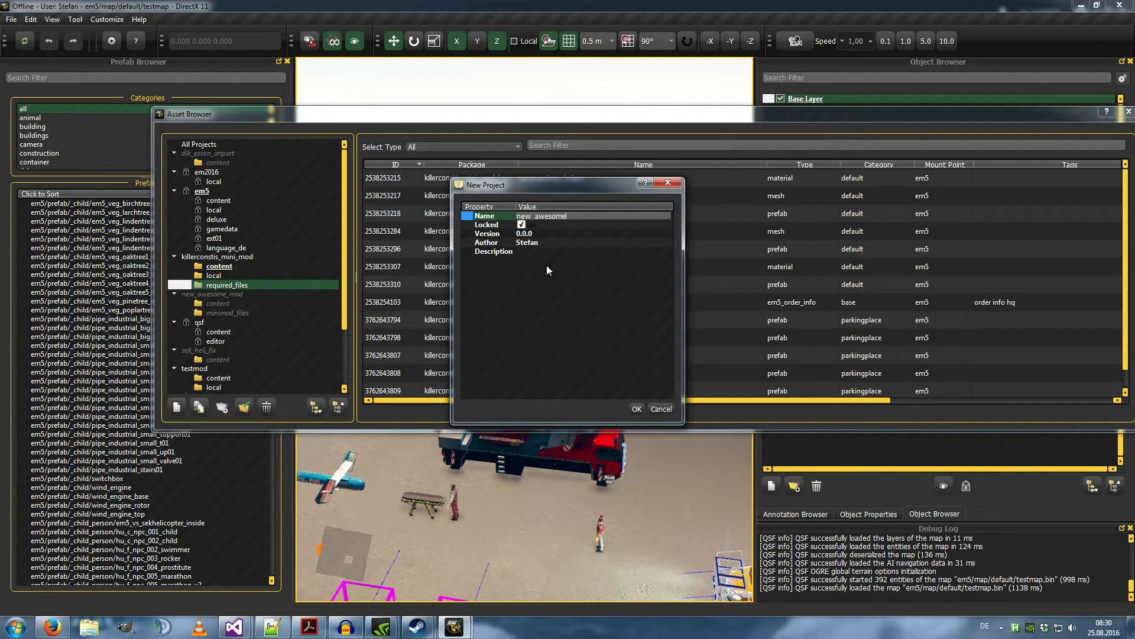
pyautogui.write('_')
pyautogui.write('test.')
pyautogui.press('BackSpace')
pyautogui.write('mod')
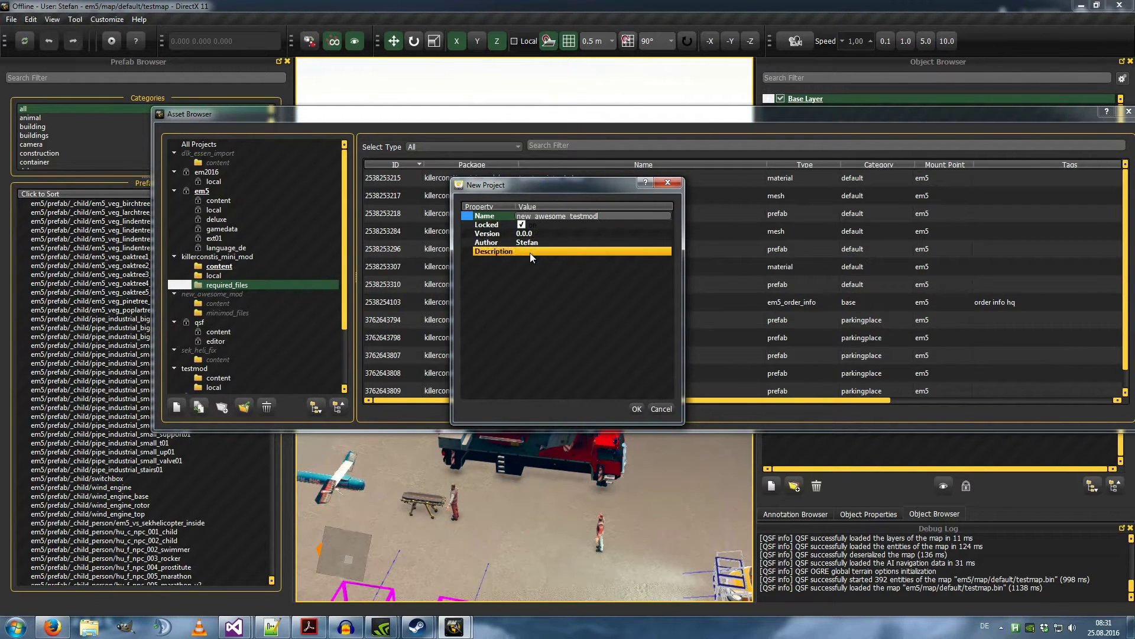
# - Set the new project's description to "Testing Minimod Plugins" and create the project
pyautogui.click(530, 253)
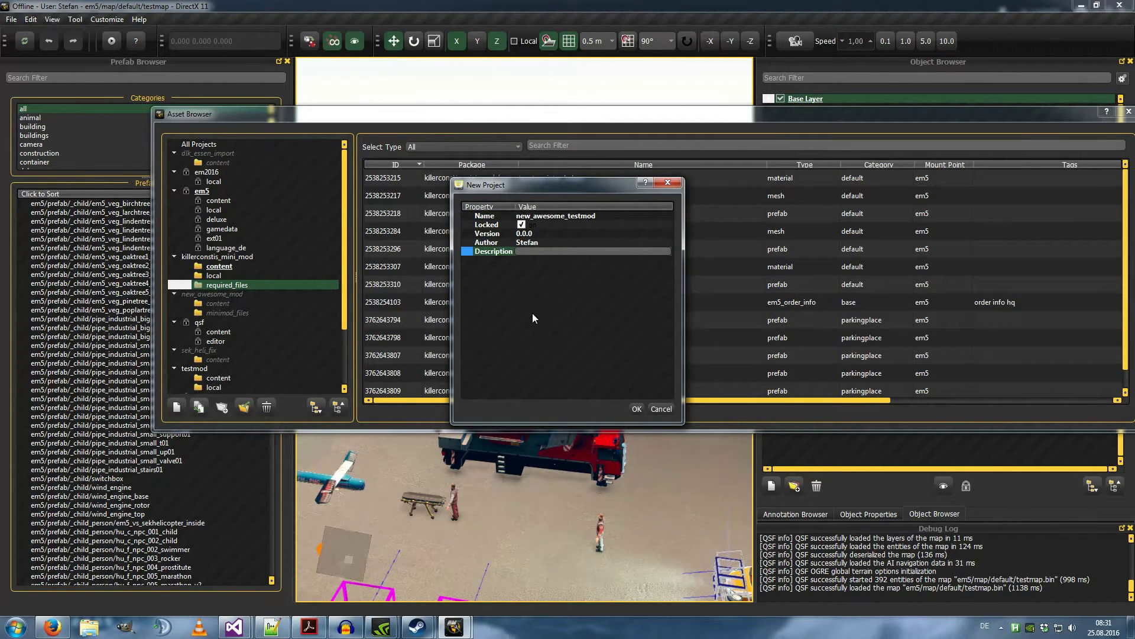
pyautogui.write('Testing Minimod Plugins')
pyautogui.press('Return')
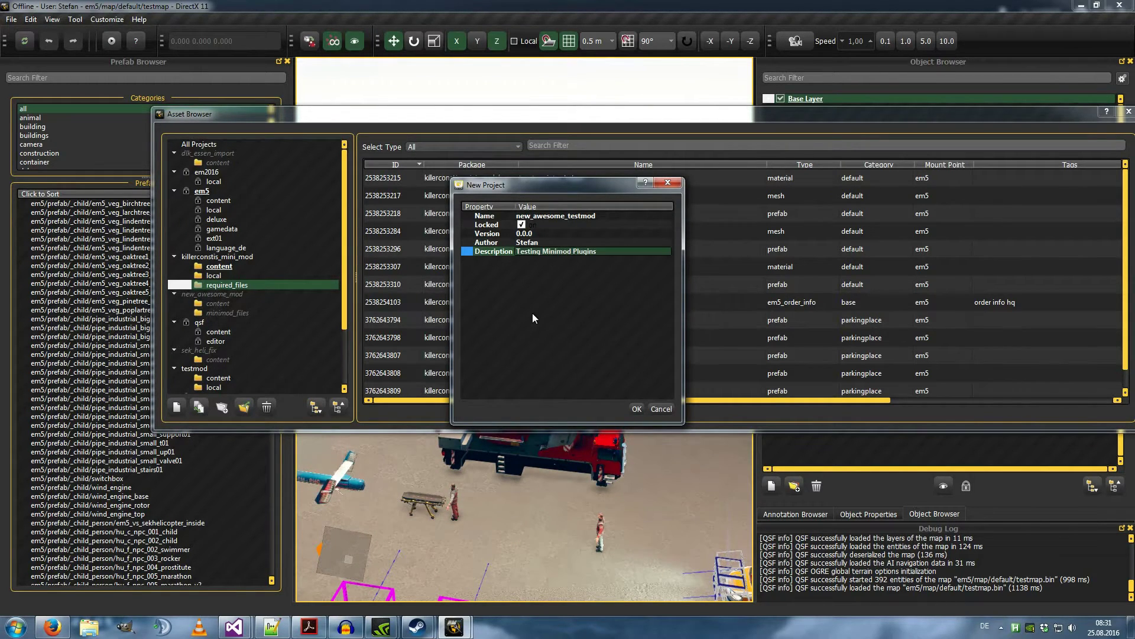
pyautogui.click(637, 408)
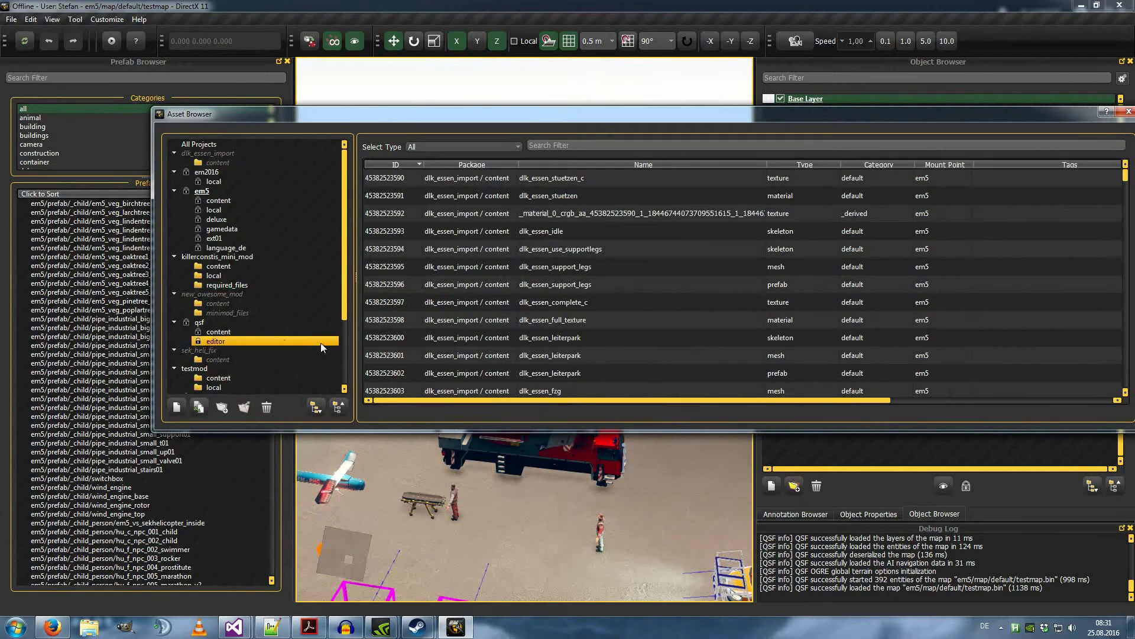
# - Create an asset package named minimod_files in the new_awesome_testmod project and show its contents
pyautogui.scroll(-2, 266, 307)
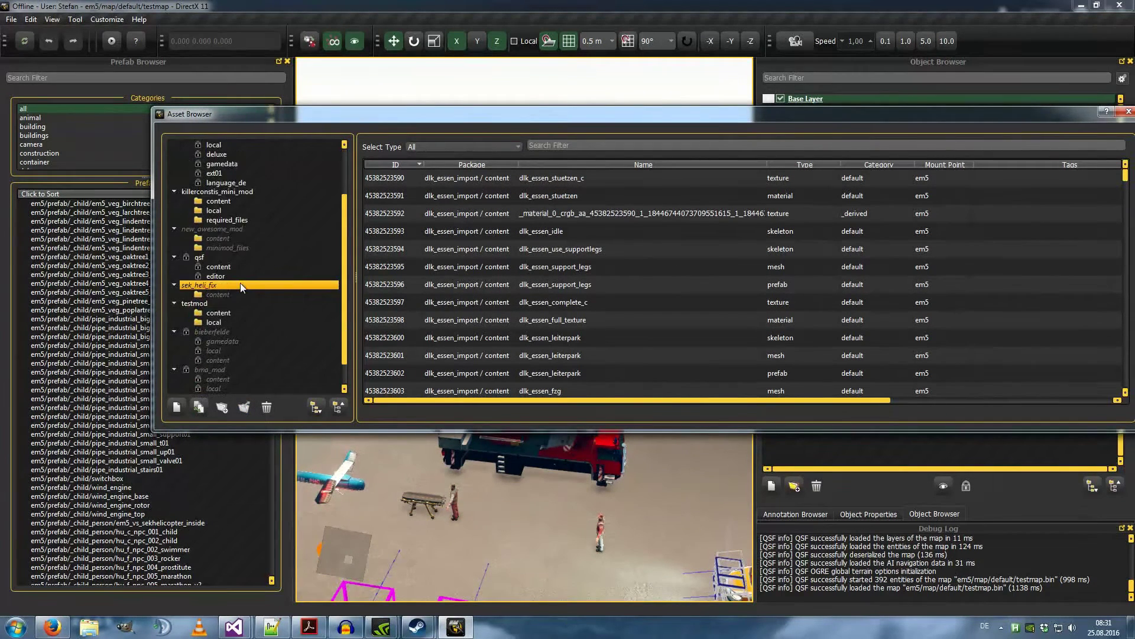
pyautogui.scroll(-1, 231, 272)
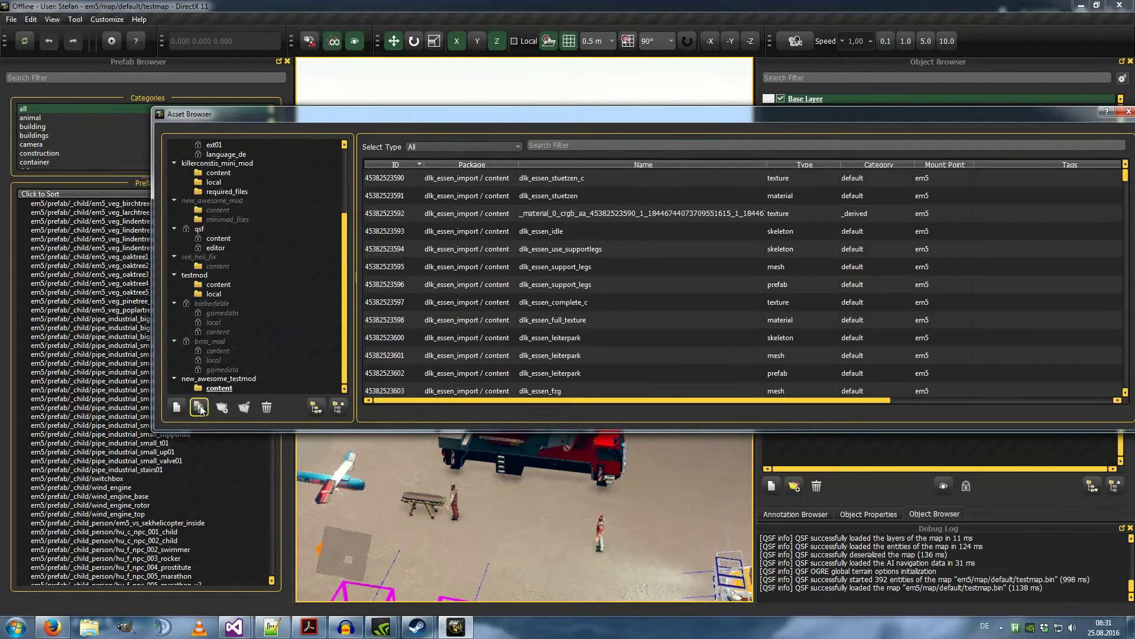
pyautogui.click(220, 379)
pyautogui.rightClick(222, 381)
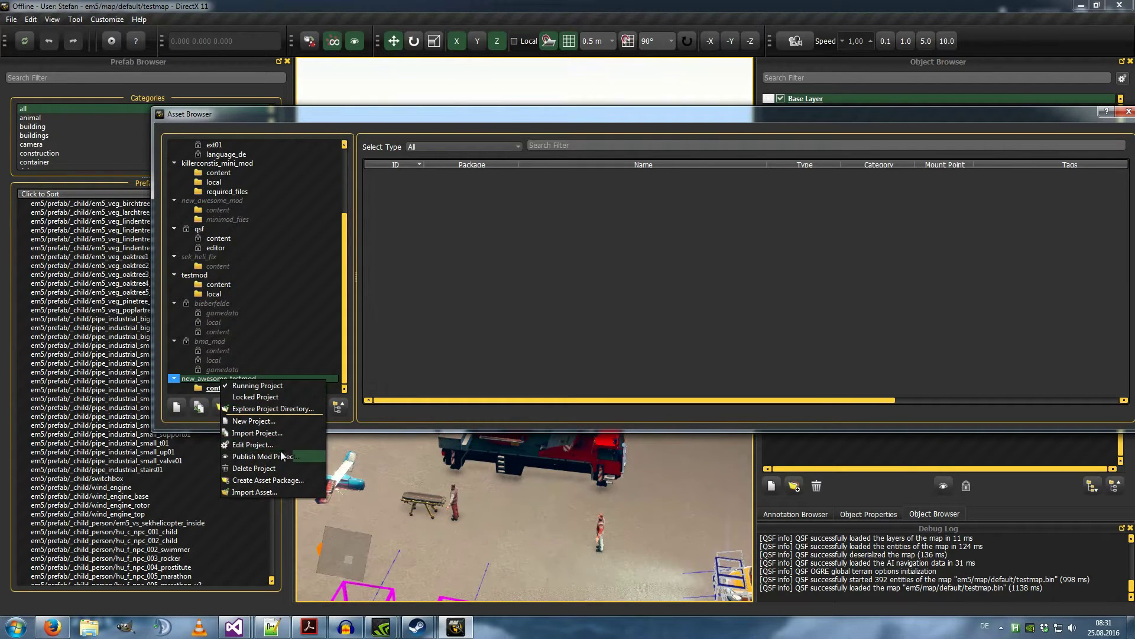
pyautogui.click(274, 480)
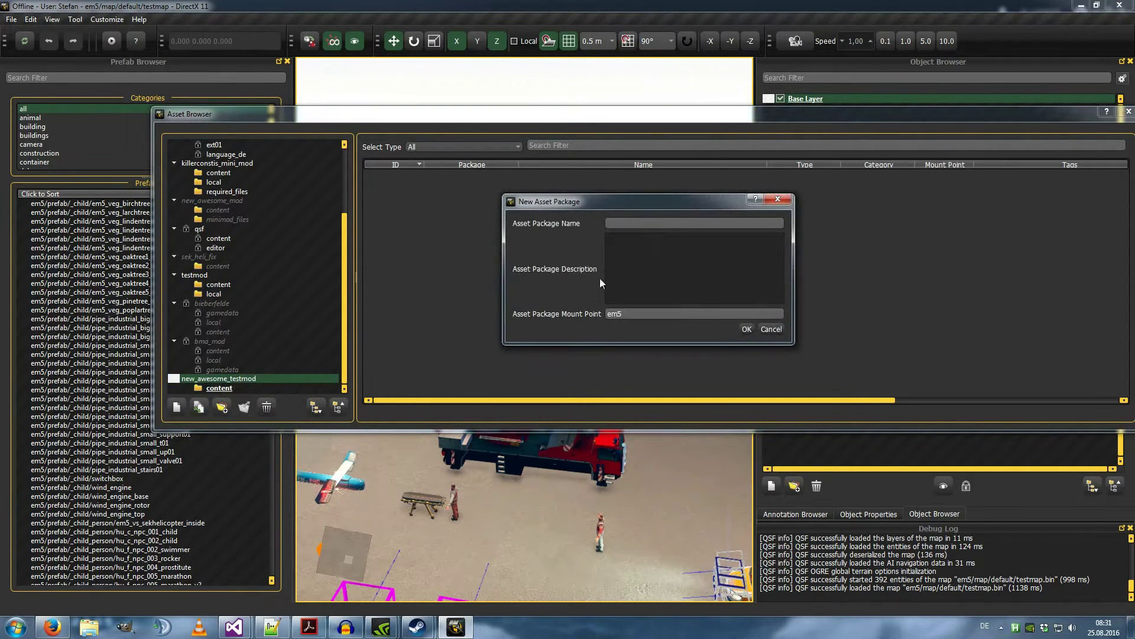
pyautogui.write('minimod_files')
pyautogui.click(741, 328)
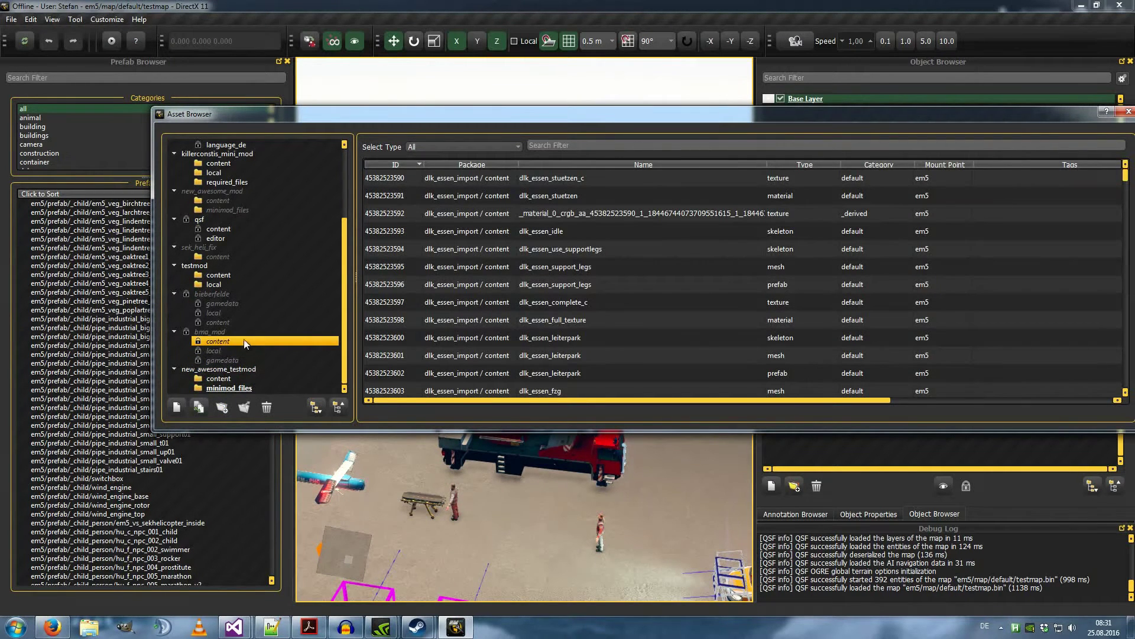
pyautogui.click(224, 387)
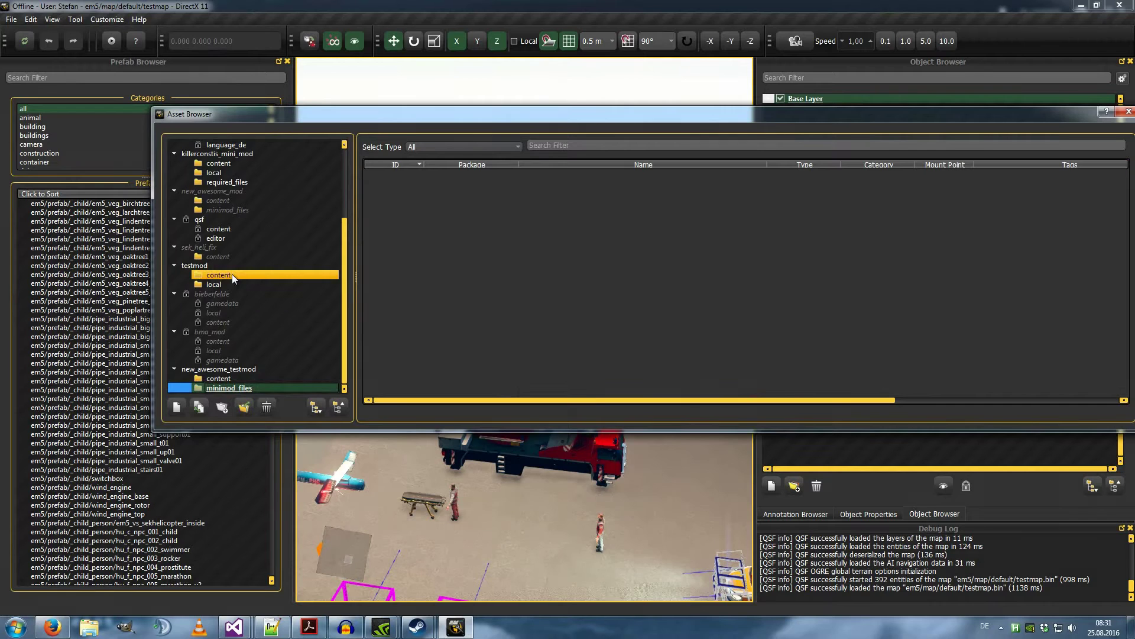
# - Copy all assets from killerconstis_mini_mod's required_files package into new_awesome_testmod's minimod_files package as new revisions keeping the same global asset ID
pyautogui.scroll(3, 237, 267)
pyautogui.click(242, 267)
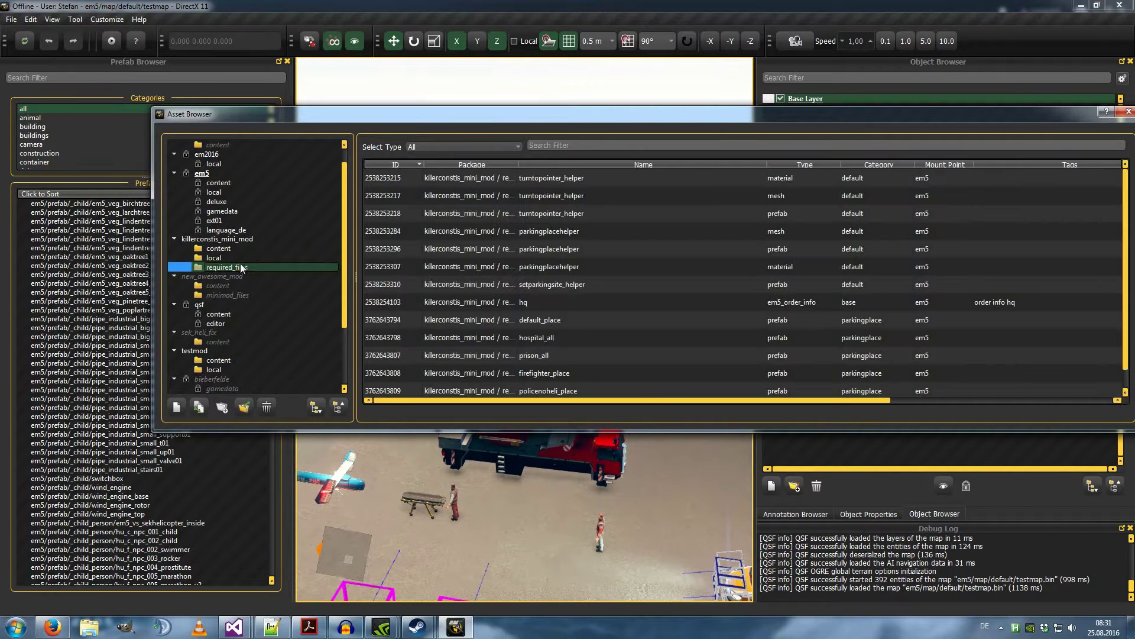
pyautogui.moveTo(609, 181); pyautogui.dragTo(608, 444)
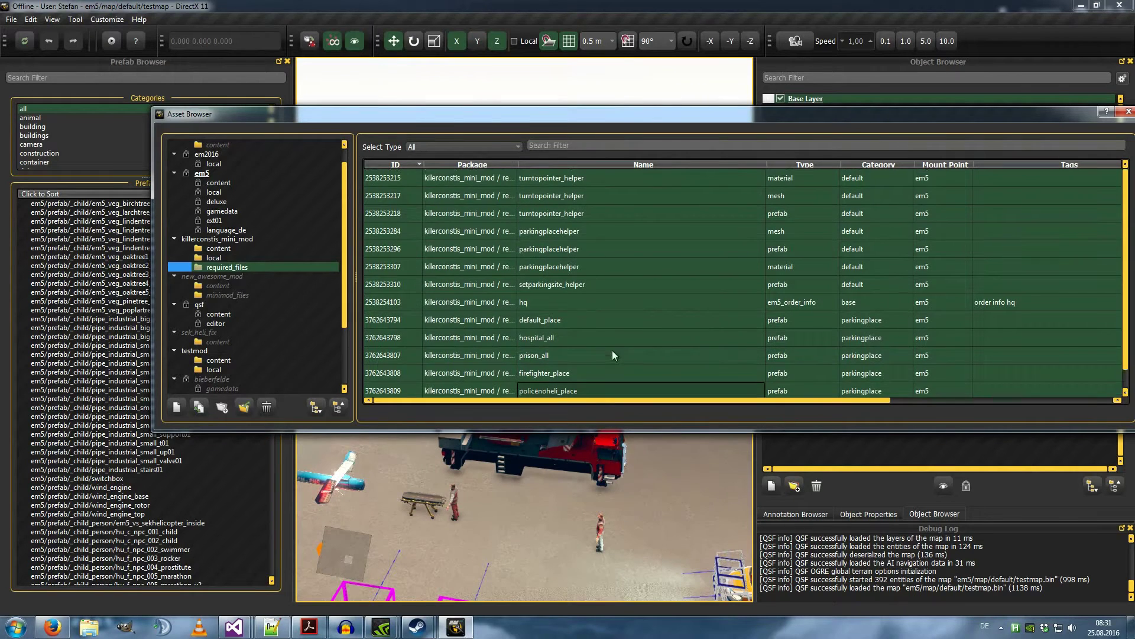
pyautogui.click(616, 282)
pyautogui.moveTo(604, 194); pyautogui.dragTo(612, 441)
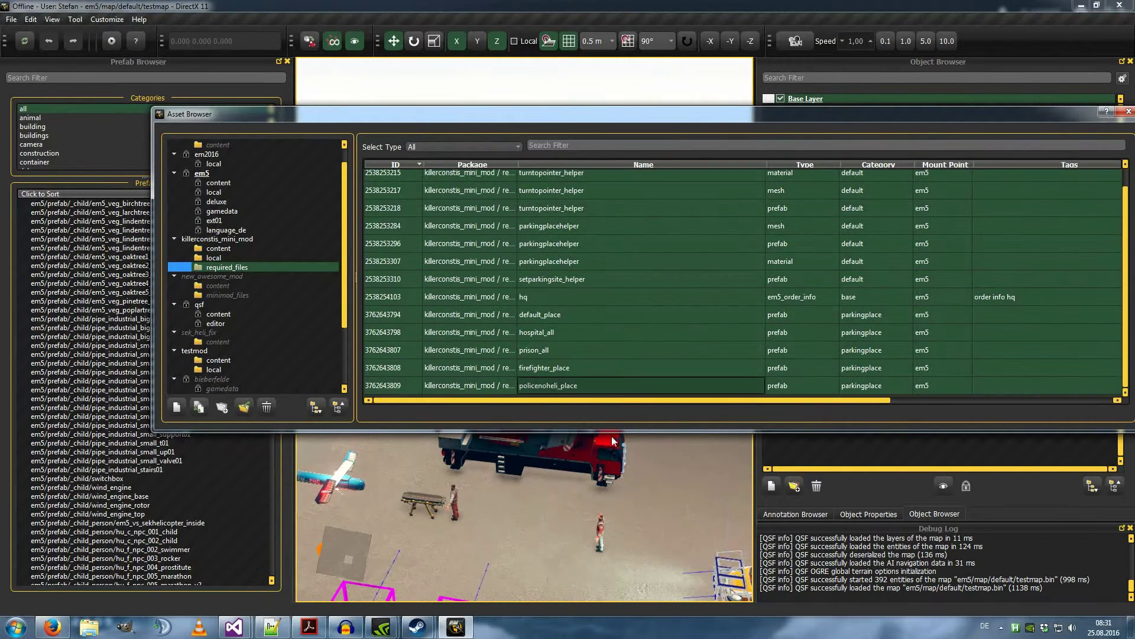
pyautogui.rightClick(626, 368)
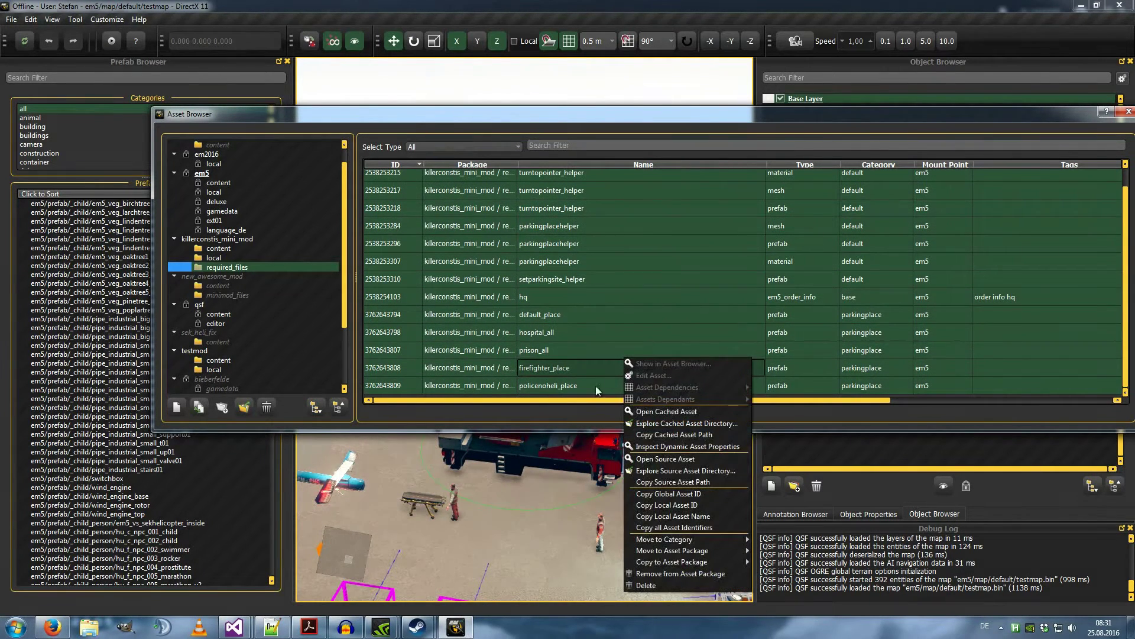
pyautogui.moveTo(716, 561)
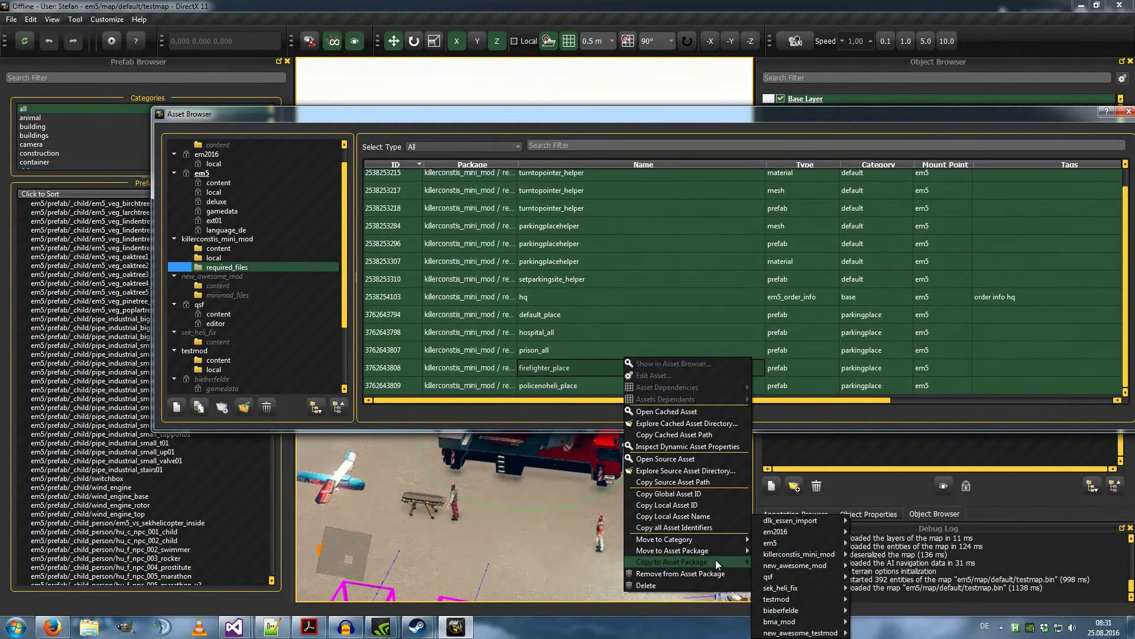
pyautogui.moveTo(807, 632)
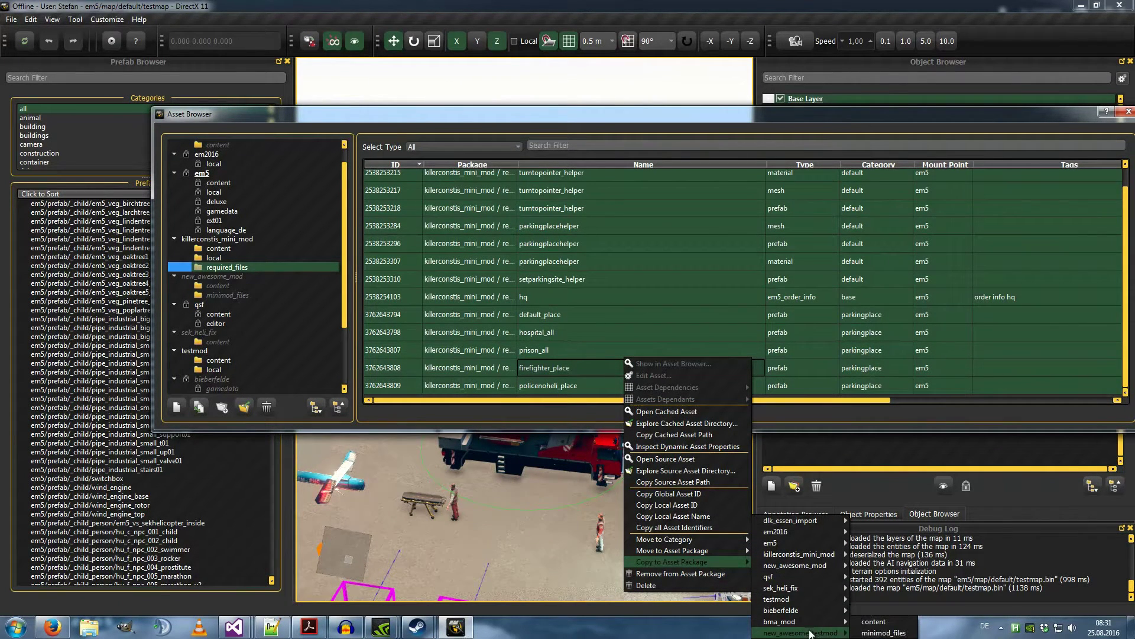
pyautogui.click(887, 633)
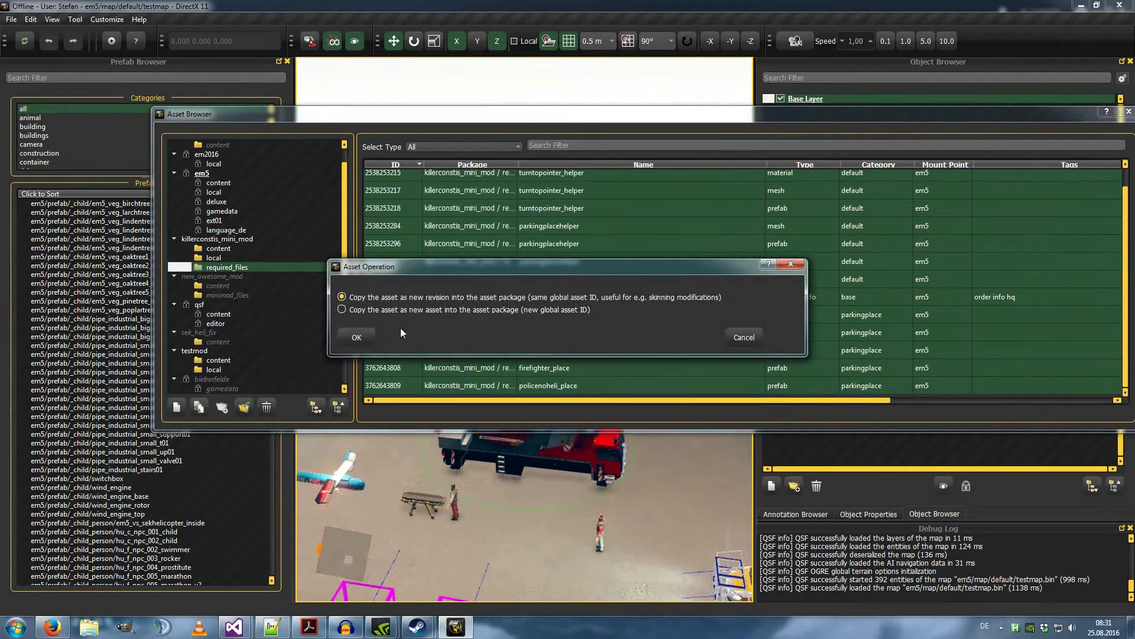
pyautogui.click(357, 337)
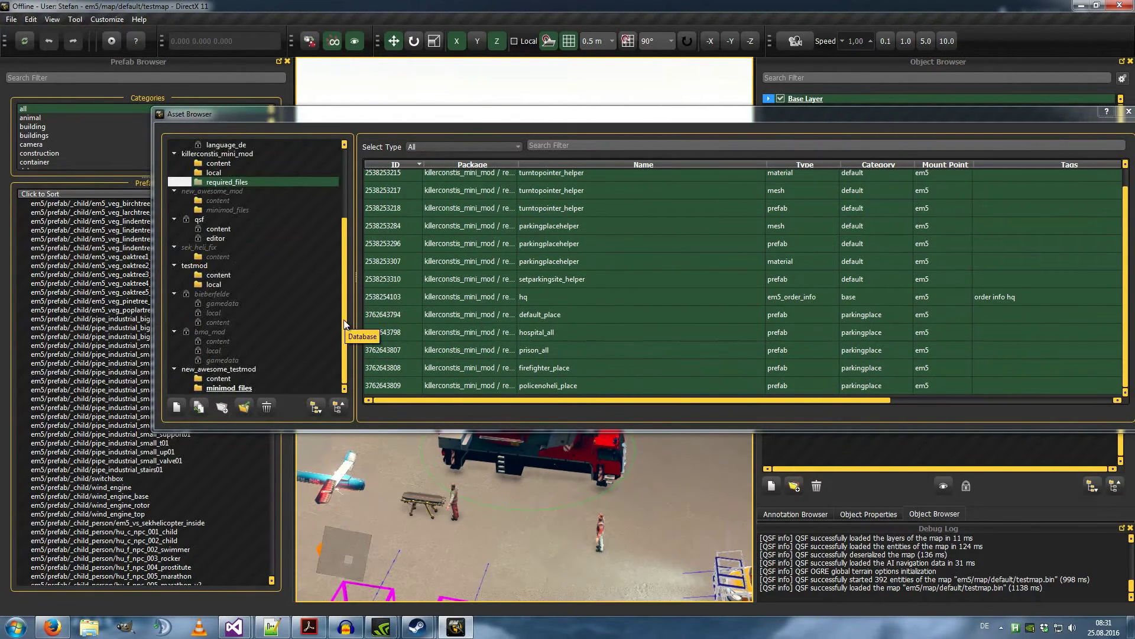
# - Close the Asset Browser and exit the World Builder
pyautogui.moveTo(1054, 112); pyautogui.dragTo(829, 116)
pyautogui.click(903, 116)
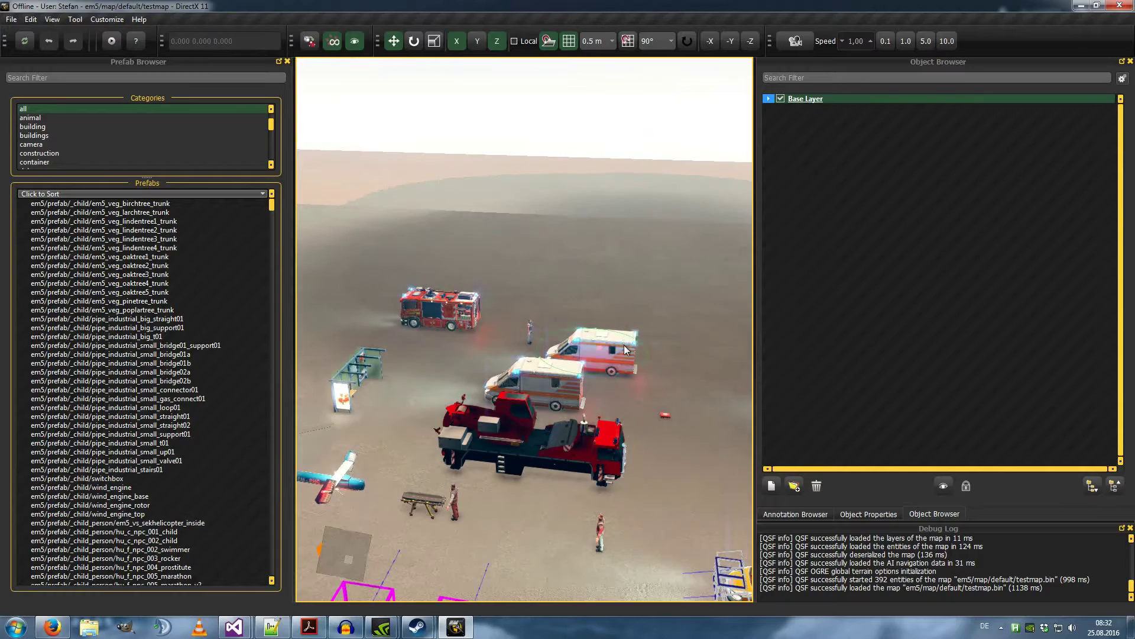
pyautogui.click(1122, 9)
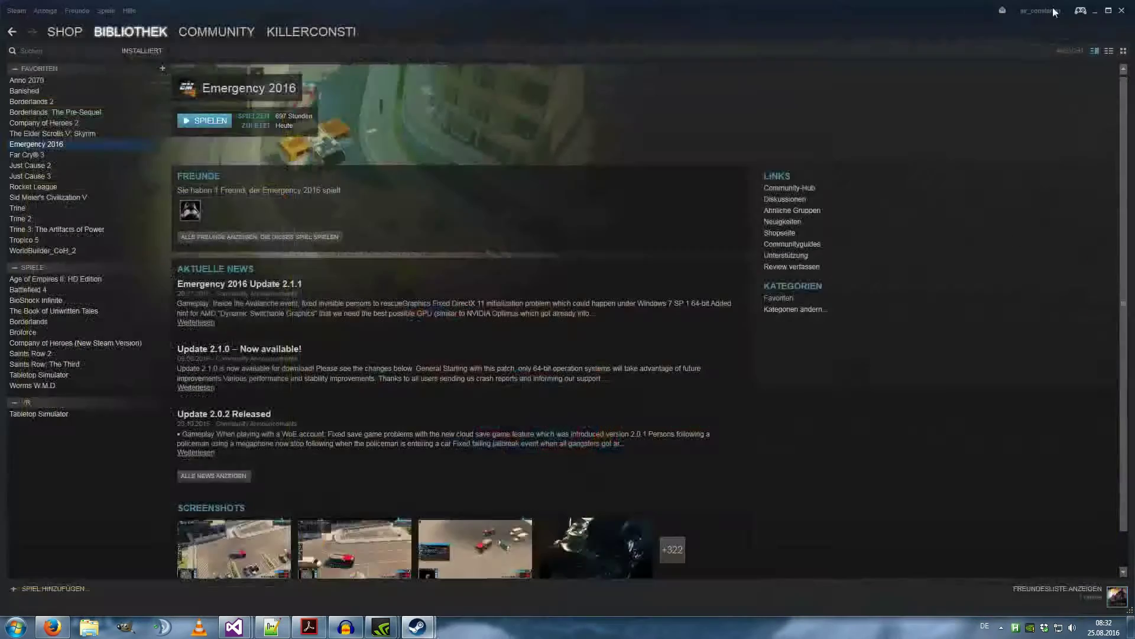
# - Switch to Windows Explorer and open the killerconstis_mini_mod folder in Emergency 2016's data directory
pyautogui.click(89, 627)
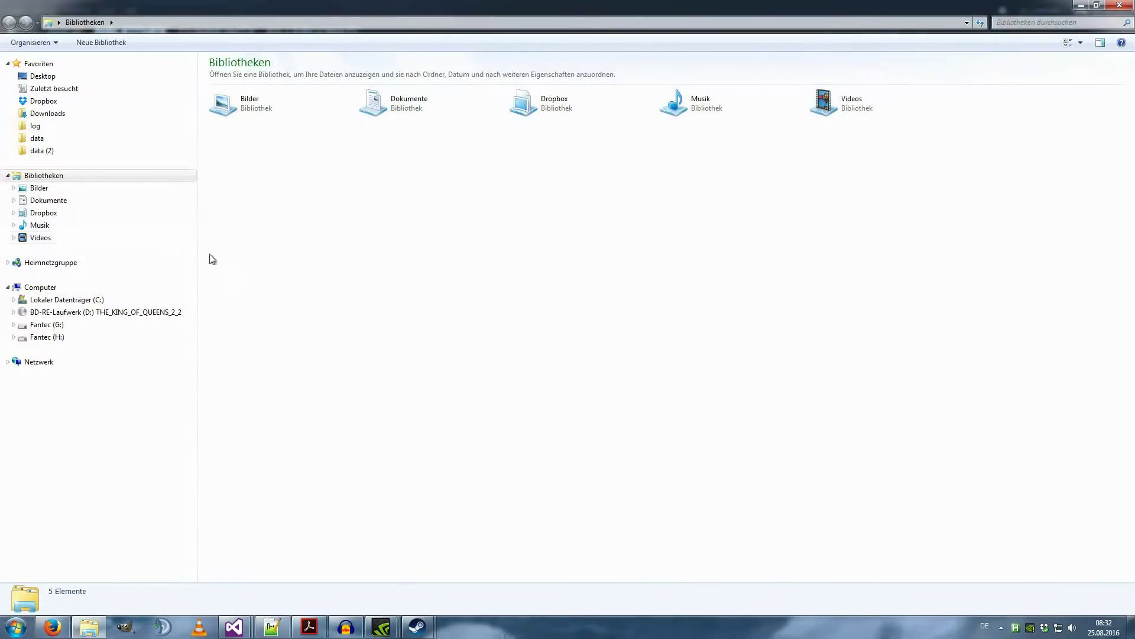
pyautogui.click(34, 139)
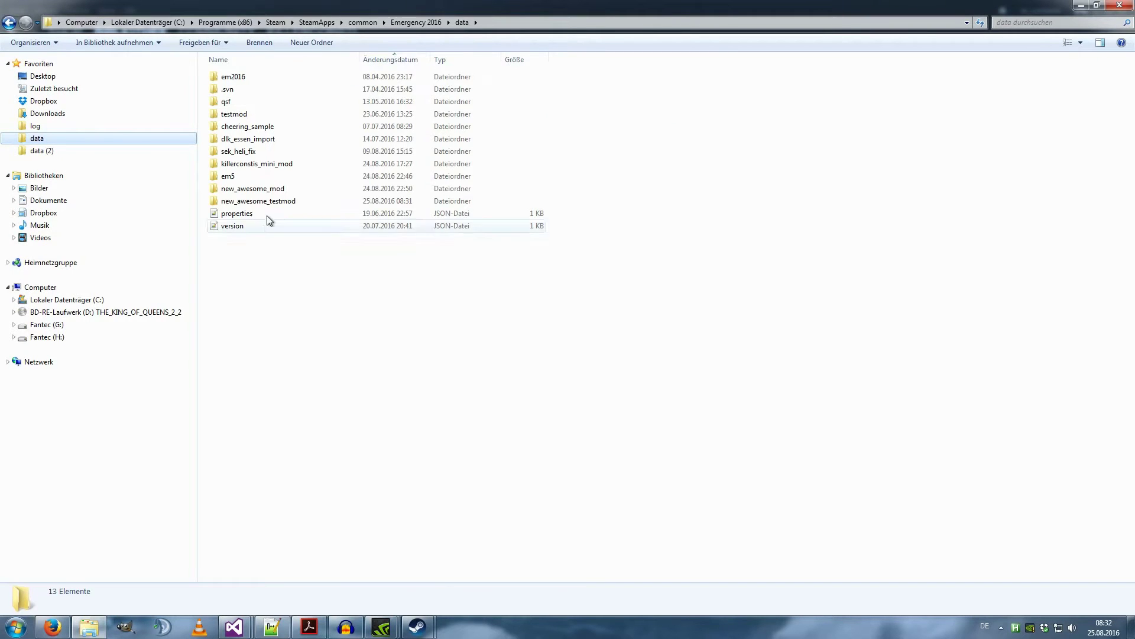
pyautogui.doubleClick(271, 165)
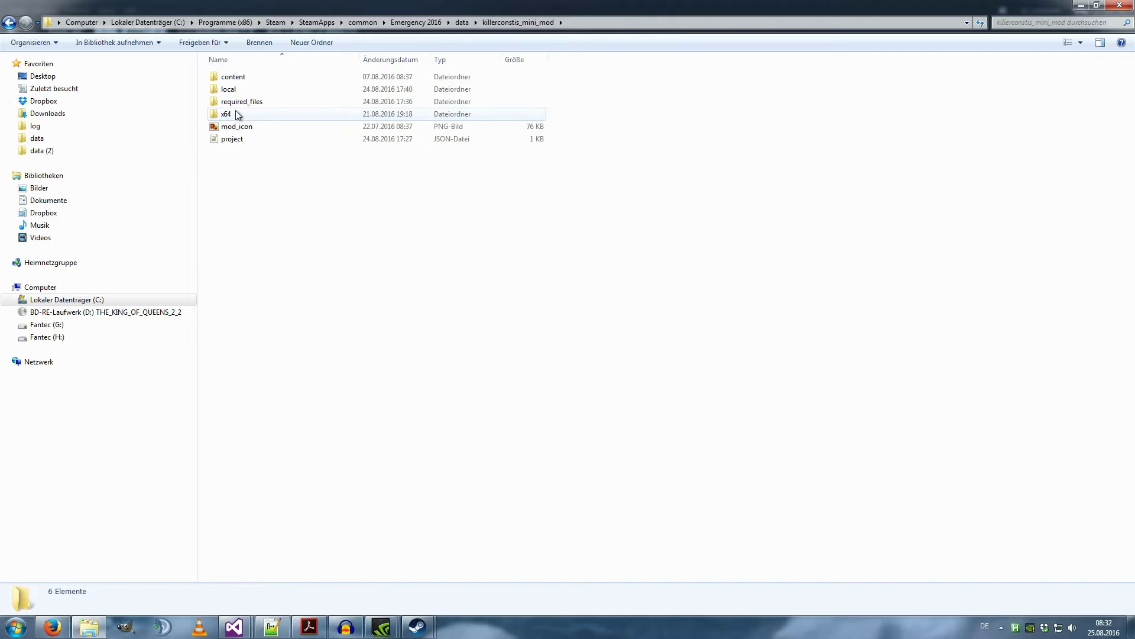
# - Look at Emergency 2016's data directory and the mods folder of EMERGENCY 5 in the roaming application data
pyautogui.click(59, 137)
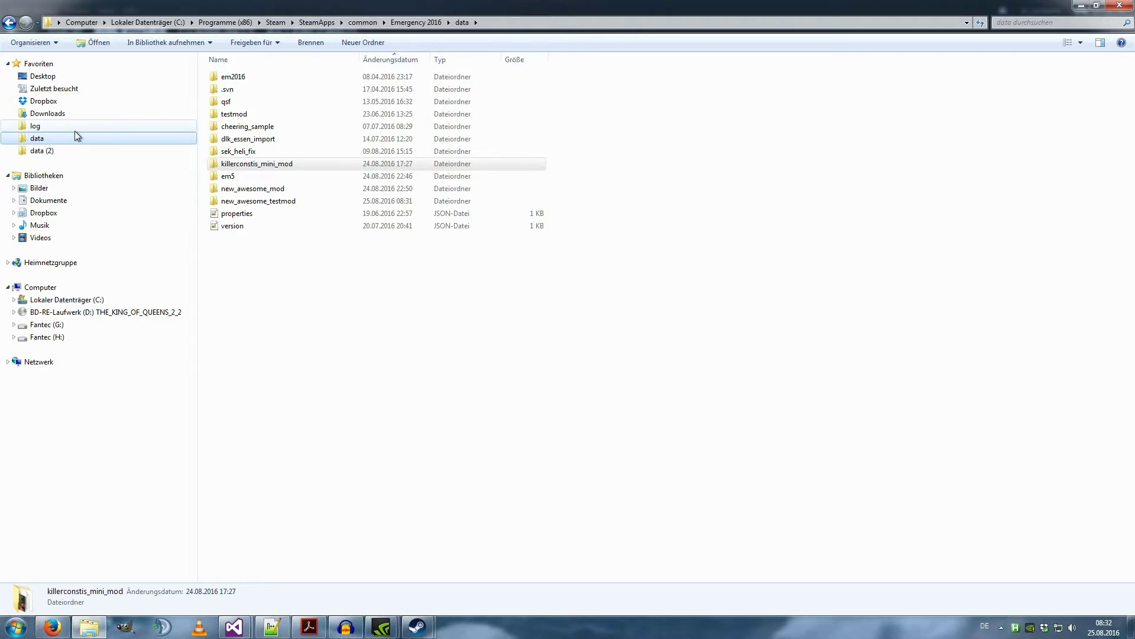
pyautogui.click(42, 125)
pyautogui.click(316, 26)
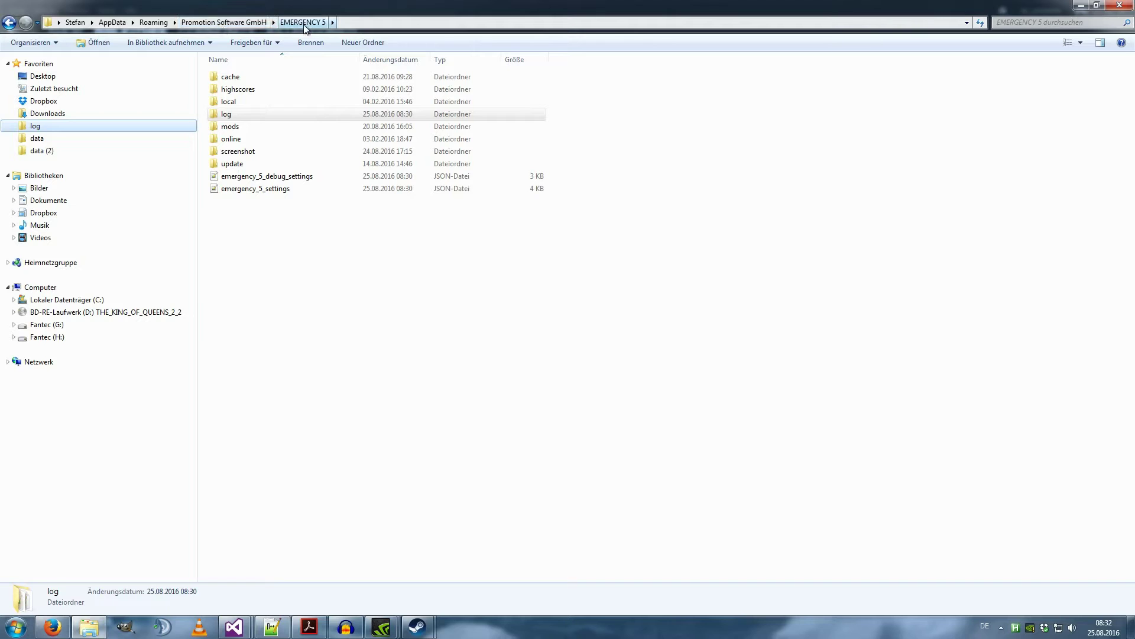
pyautogui.doubleClick(258, 127)
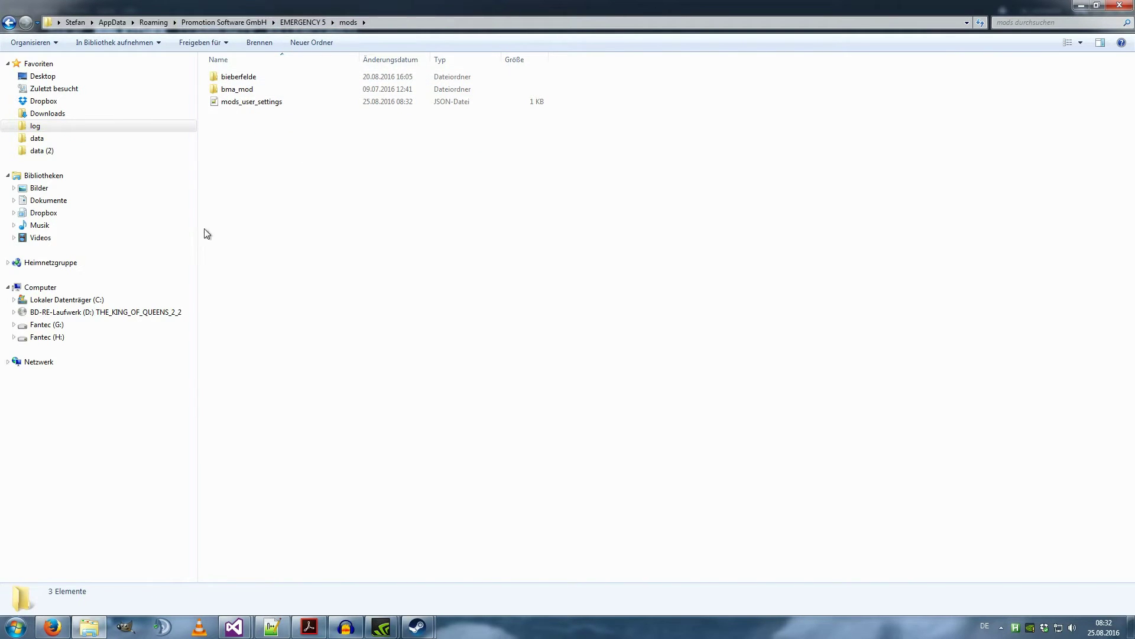
# - Return to killerconstis_mini_mod in Emergency 2016's data directory and examine the plugin files in its x64 folder
pyautogui.click(57, 140)
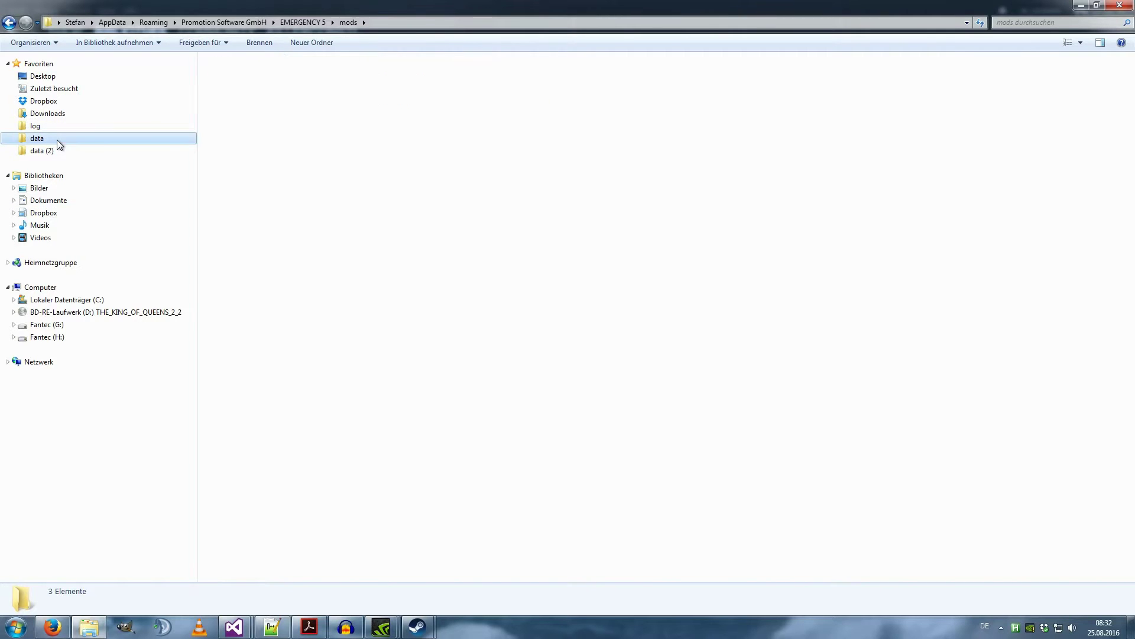
pyautogui.doubleClick(235, 163)
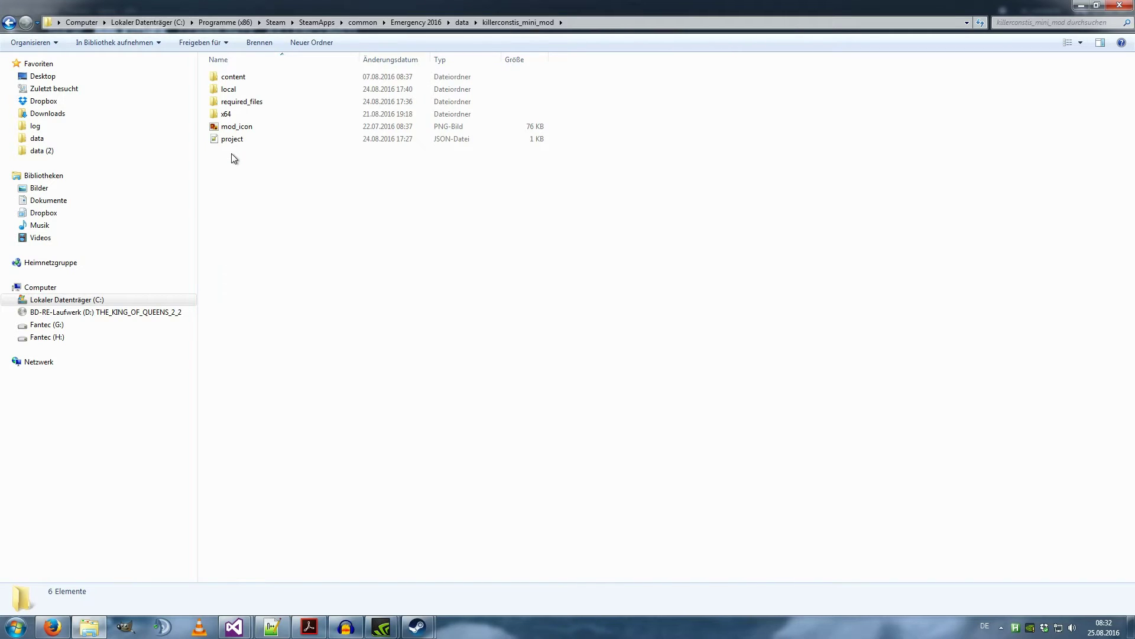
pyautogui.doubleClick(226, 116)
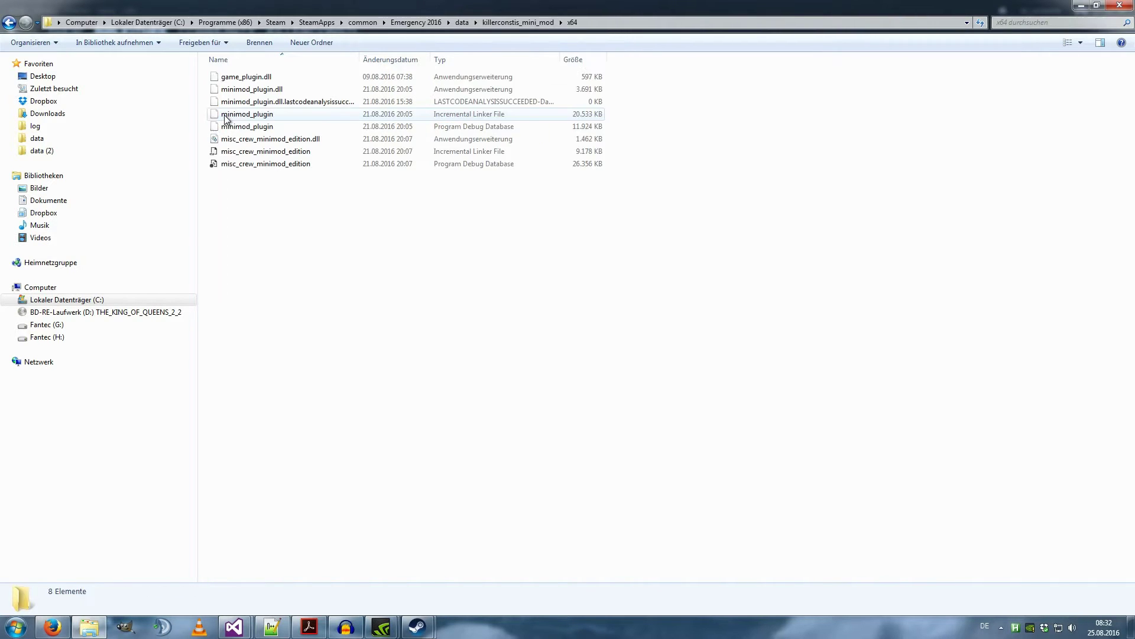
pyautogui.click(260, 143)
pyautogui.click(9, 22)
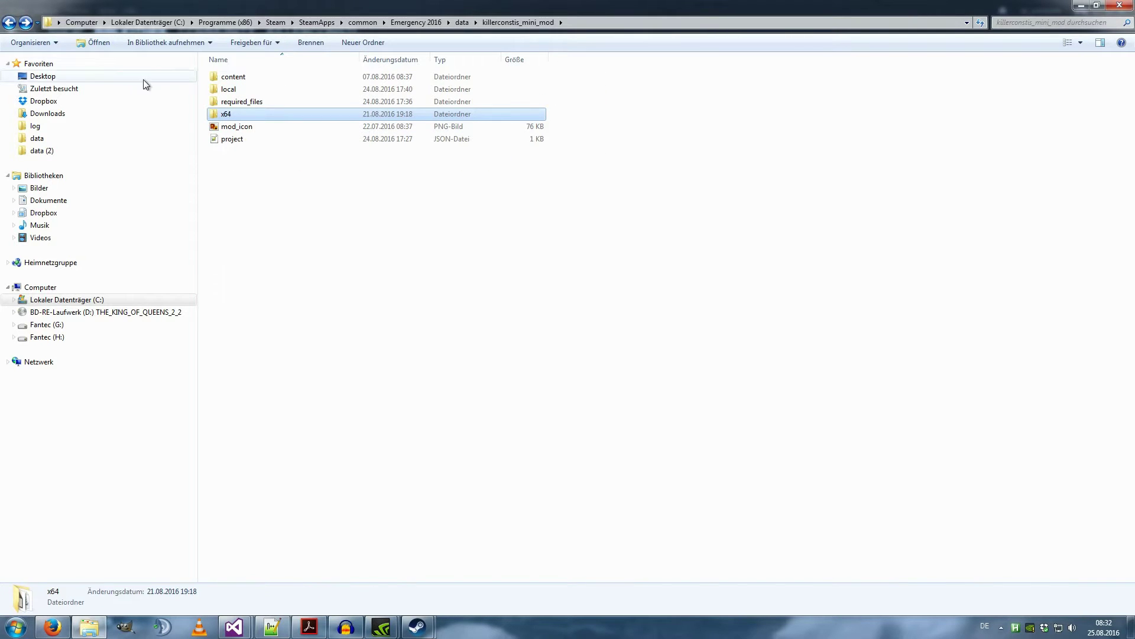
# - Copy all folders and the asset_package JSON file, without the BIN file, from killerconstis_mini_mod's required_files folder
pyautogui.doubleClick(230, 103)
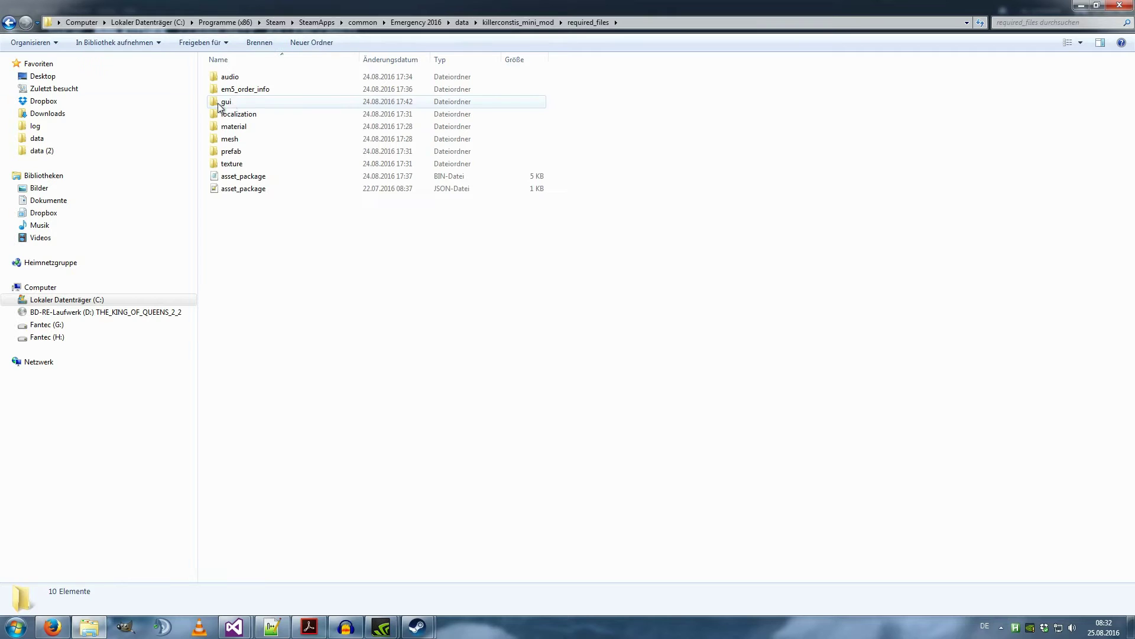
pyautogui.moveTo(209, 69); pyautogui.dragTo(237, 169)
pyautogui.keyDown('ctrl'); pyautogui.click(244, 188); pyautogui.keyUp('ctrl')
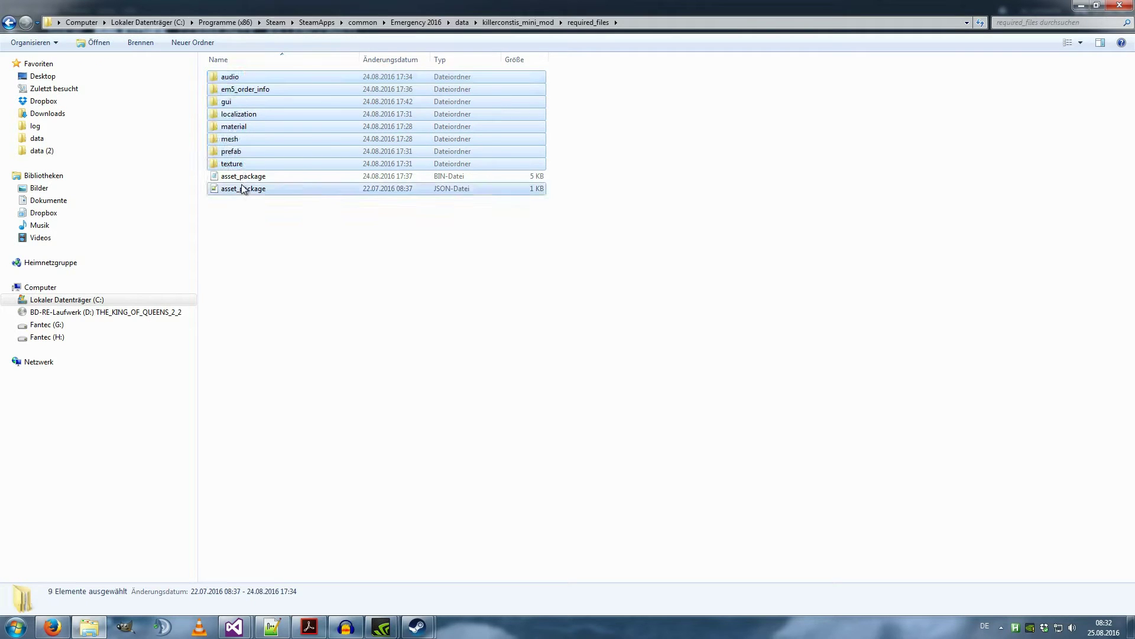
pyautogui.rightClick(235, 148)
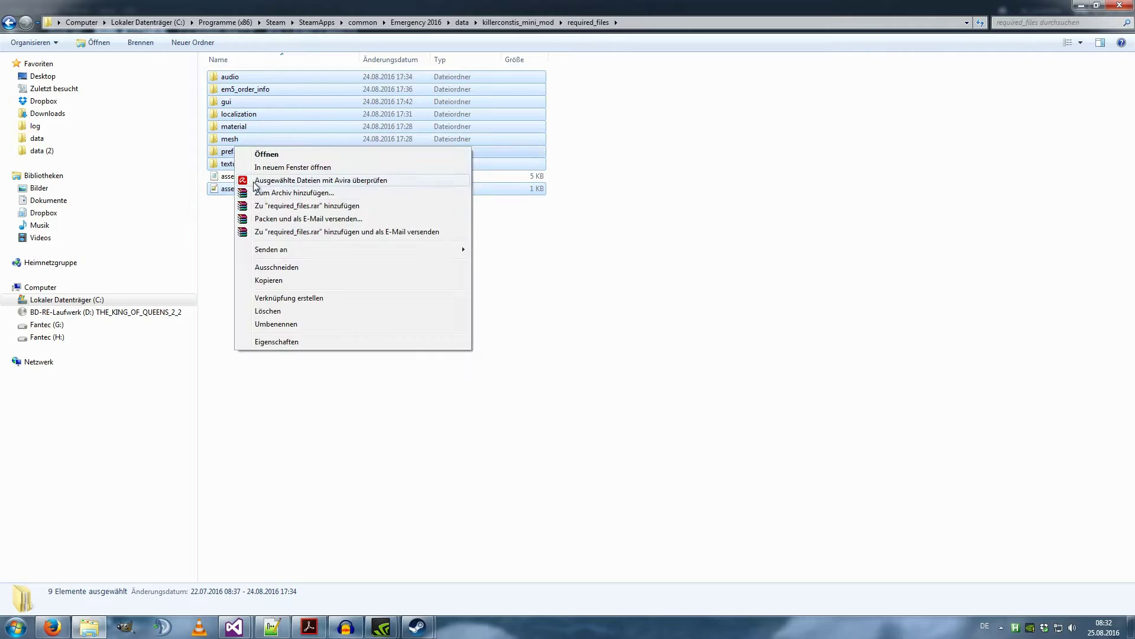
pyautogui.click(273, 280)
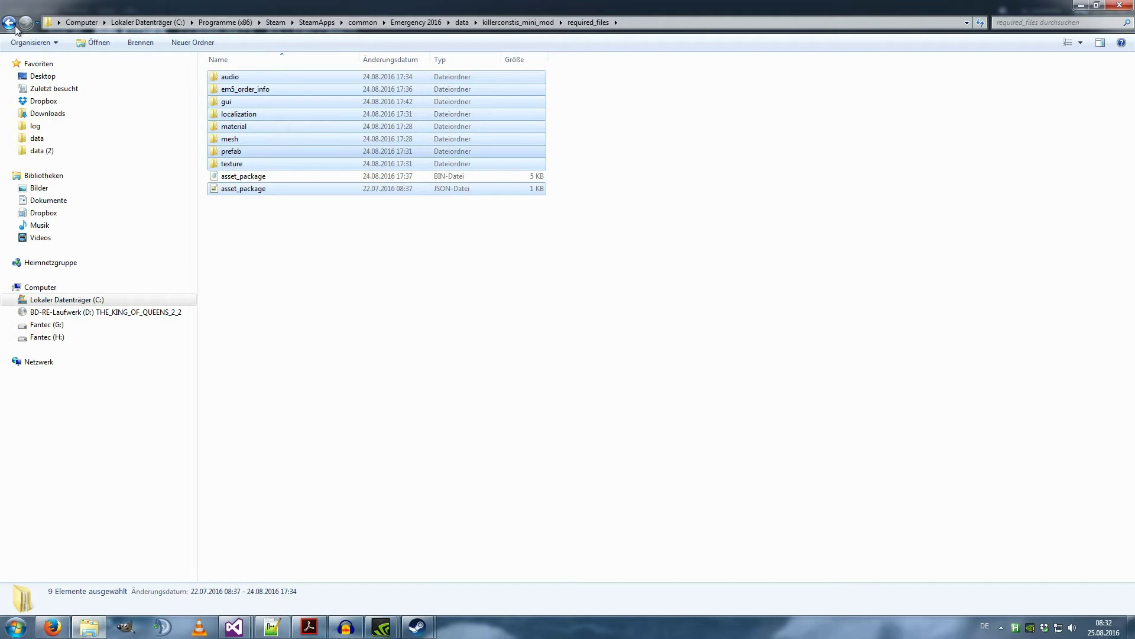
# - Paste the copied items into new_awesome_testmod's minimod_files folder, merging existing folders and replacing all conflicting files
pyautogui.click(13, 26)
pyautogui.click(456, 21)
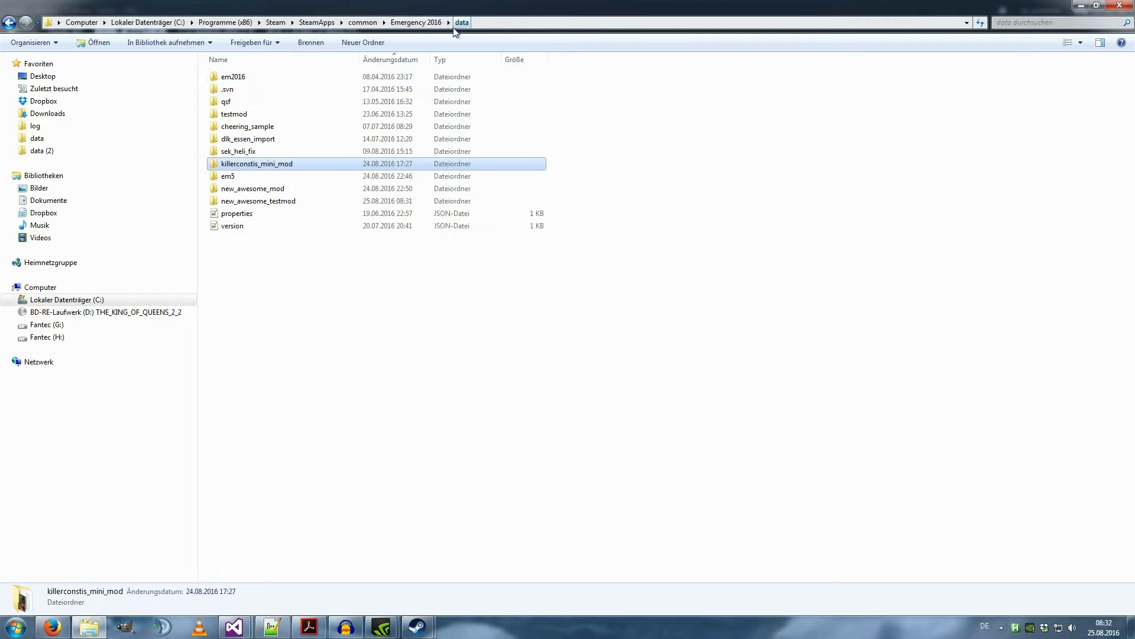
pyautogui.doubleClick(265, 201)
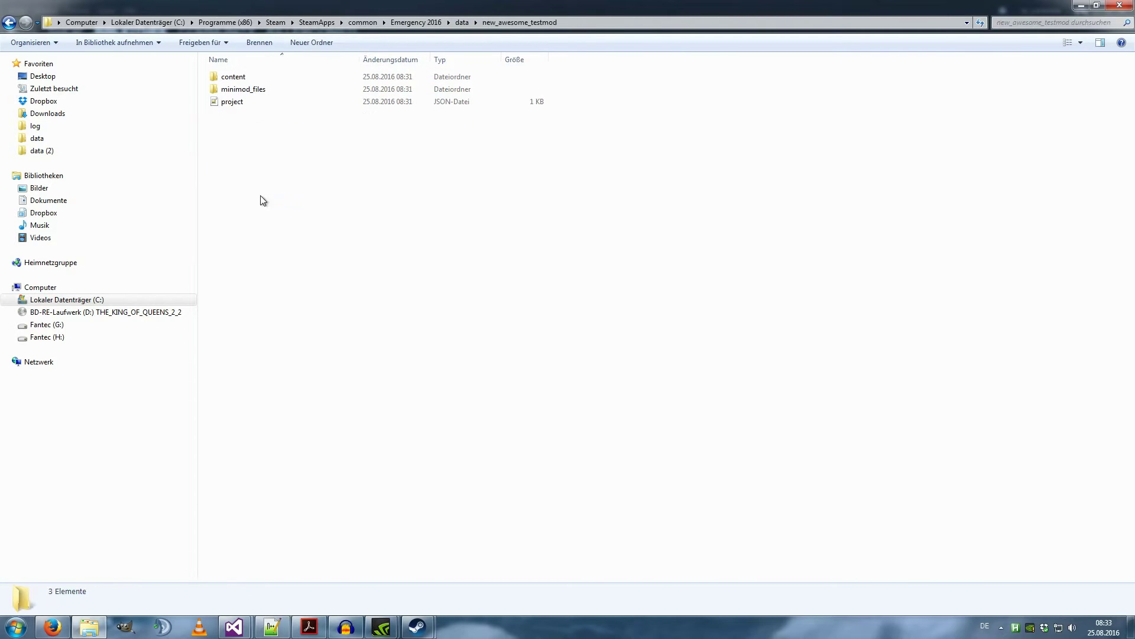
pyautogui.doubleClick(241, 92)
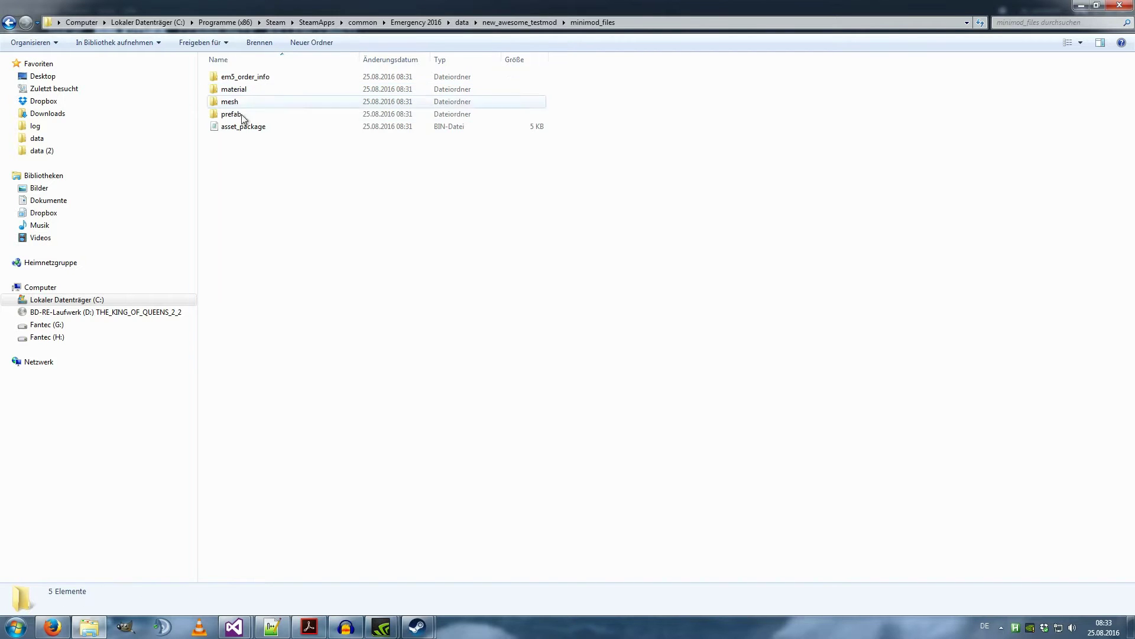
pyautogui.rightClick(243, 152)
pyautogui.click(278, 233)
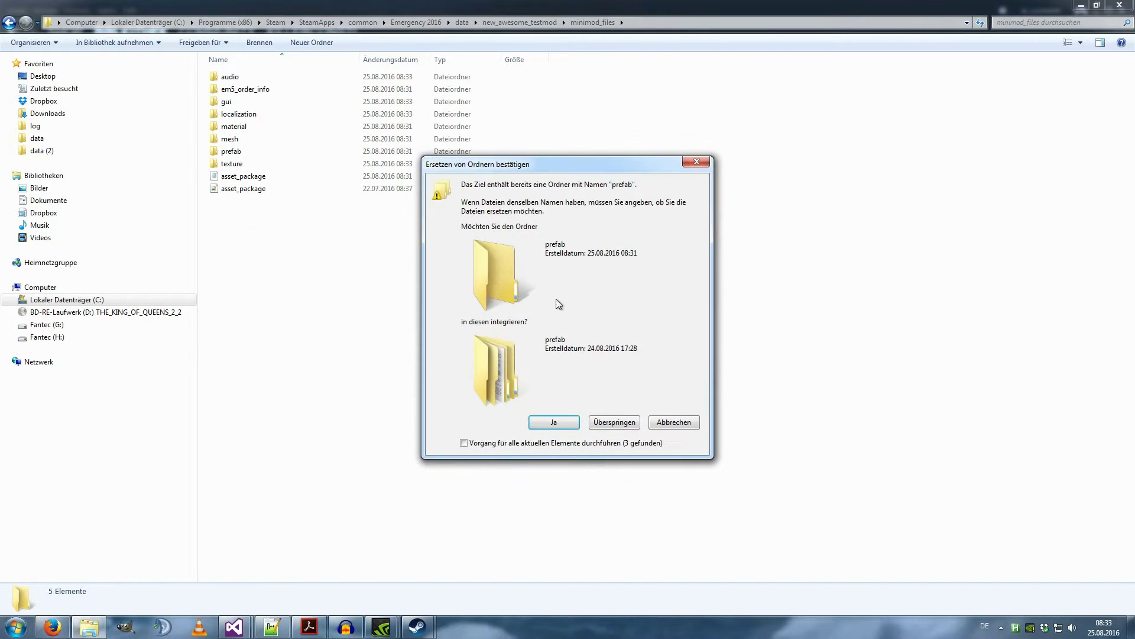
pyautogui.click(554, 420)
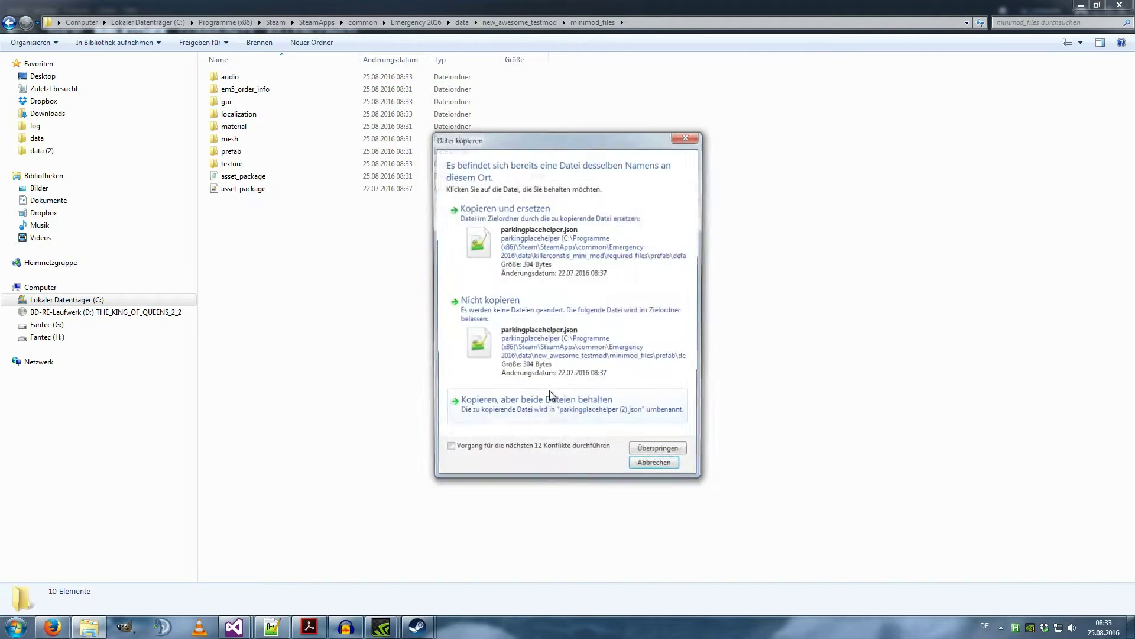
pyautogui.click(488, 448)
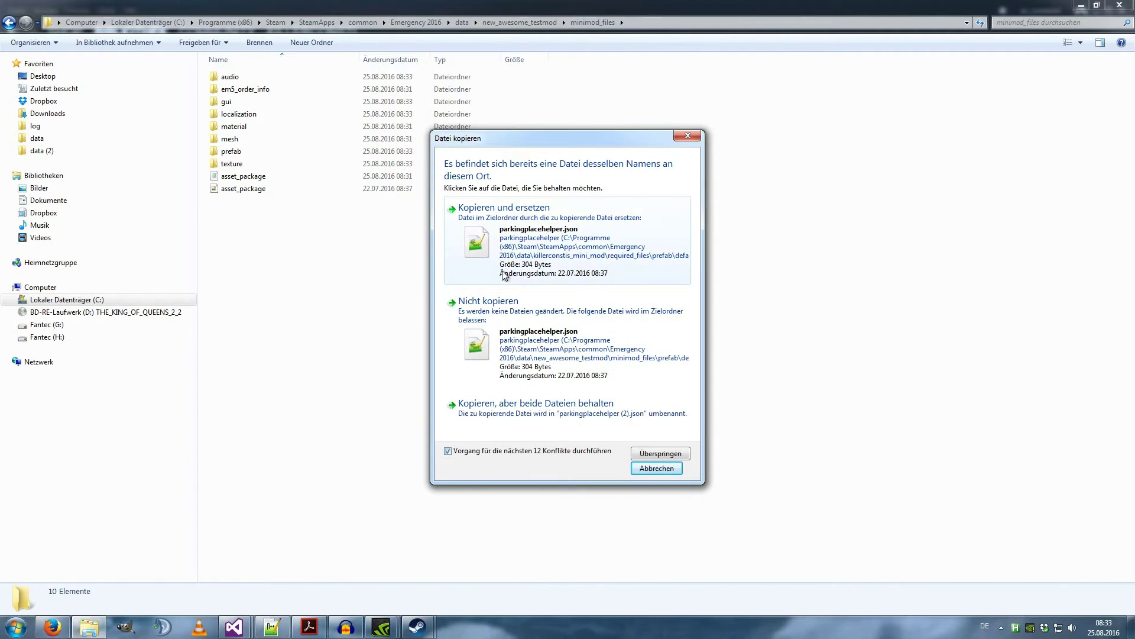
pyautogui.click(509, 252)
# - Copy the x64 folder from killerconstis_mini_mod into the new_awesome_testmod folder
pyautogui.click(8, 21)
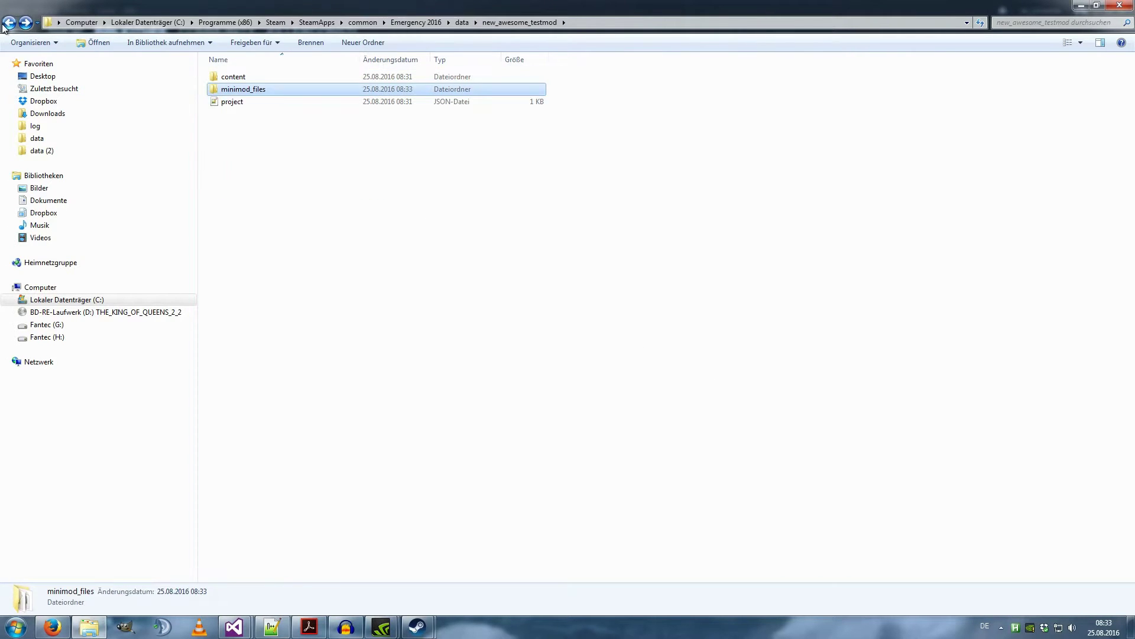
pyautogui.click(8, 22)
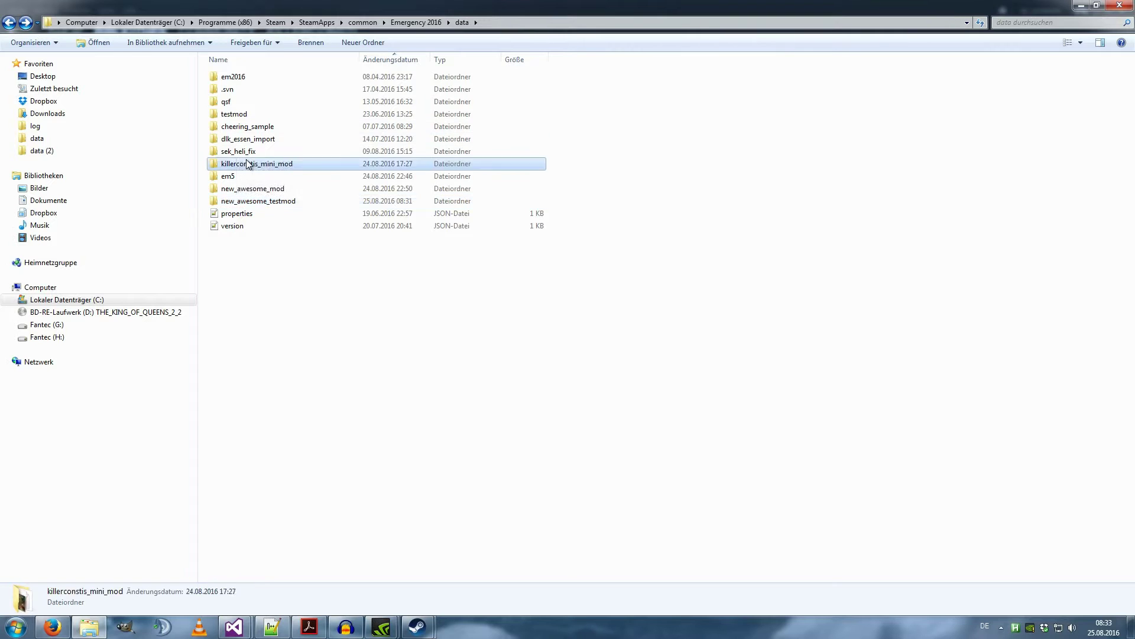
pyautogui.doubleClick(244, 163)
pyautogui.click(240, 114)
pyautogui.rightClick(239, 114)
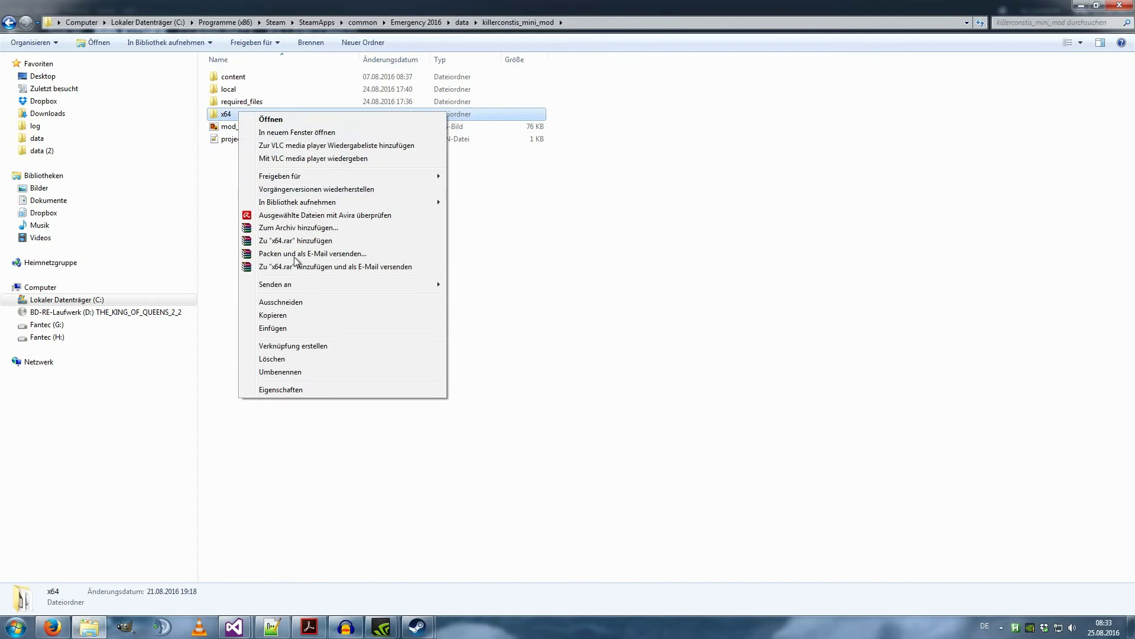
pyautogui.click(292, 317)
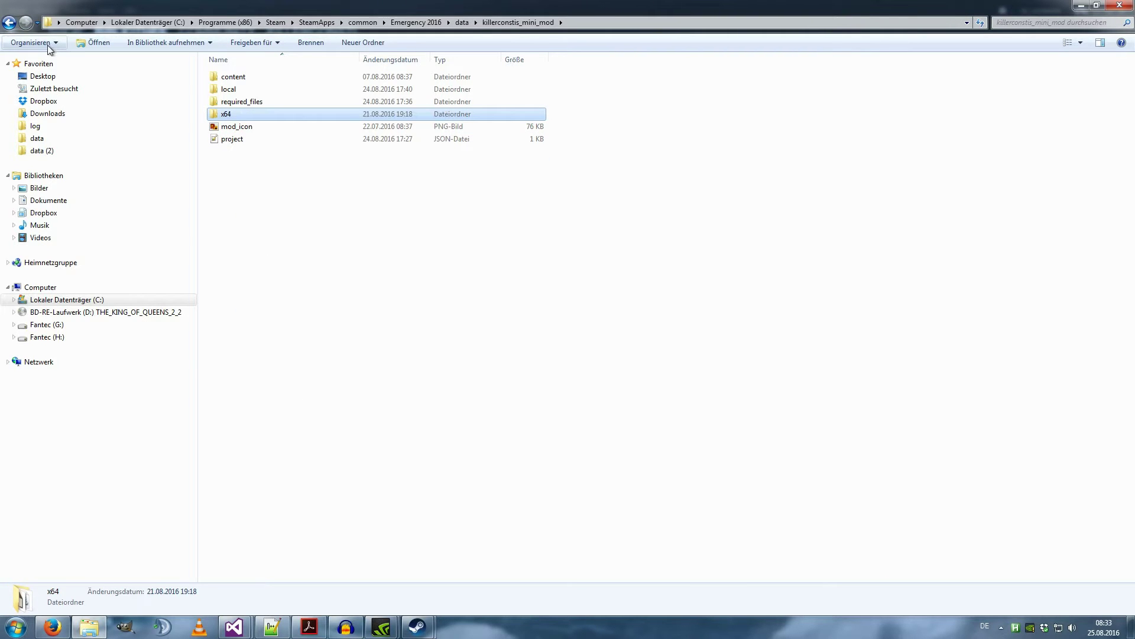
pyautogui.click(9, 22)
pyautogui.doubleClick(244, 201)
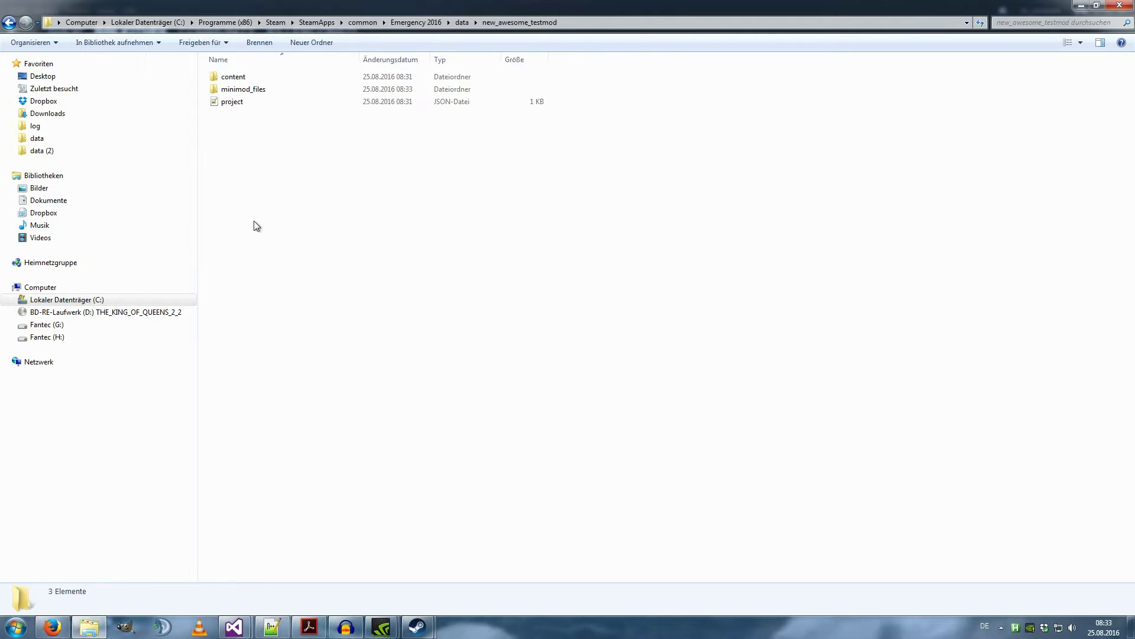
pyautogui.rightClick(257, 215)
pyautogui.click(322, 308)
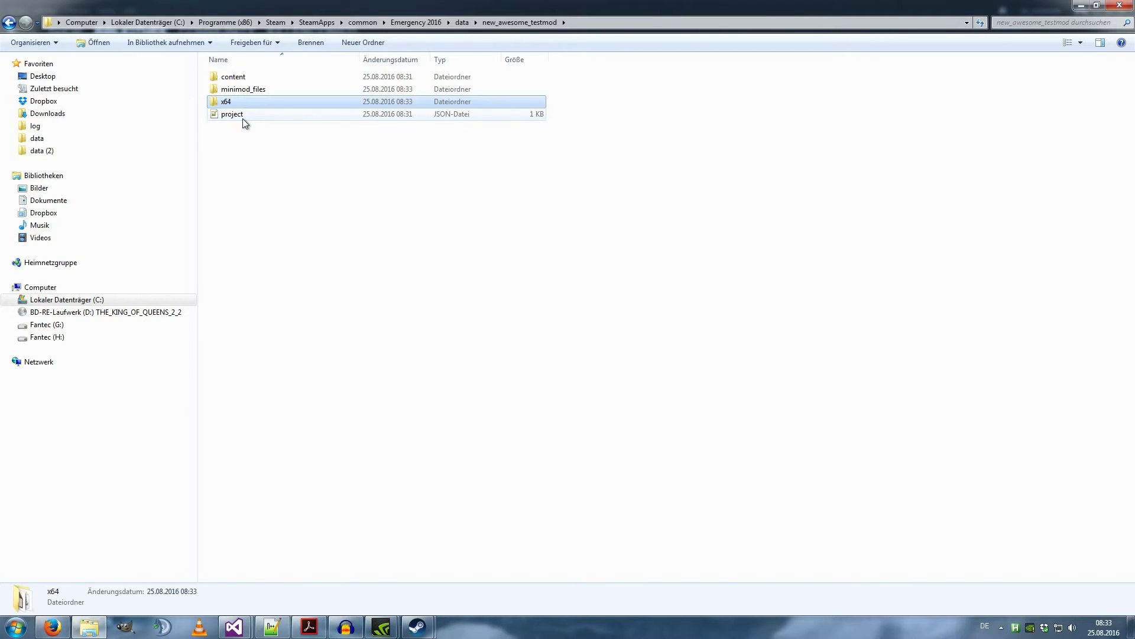
# - Delete game_plugin.dll and all non-DLL files from new_awesome_testmod's x64 folder, keeping only minimod_plugin.dll and misc_crew_minimod_edition.dll
pyautogui.doubleClick(233, 102)
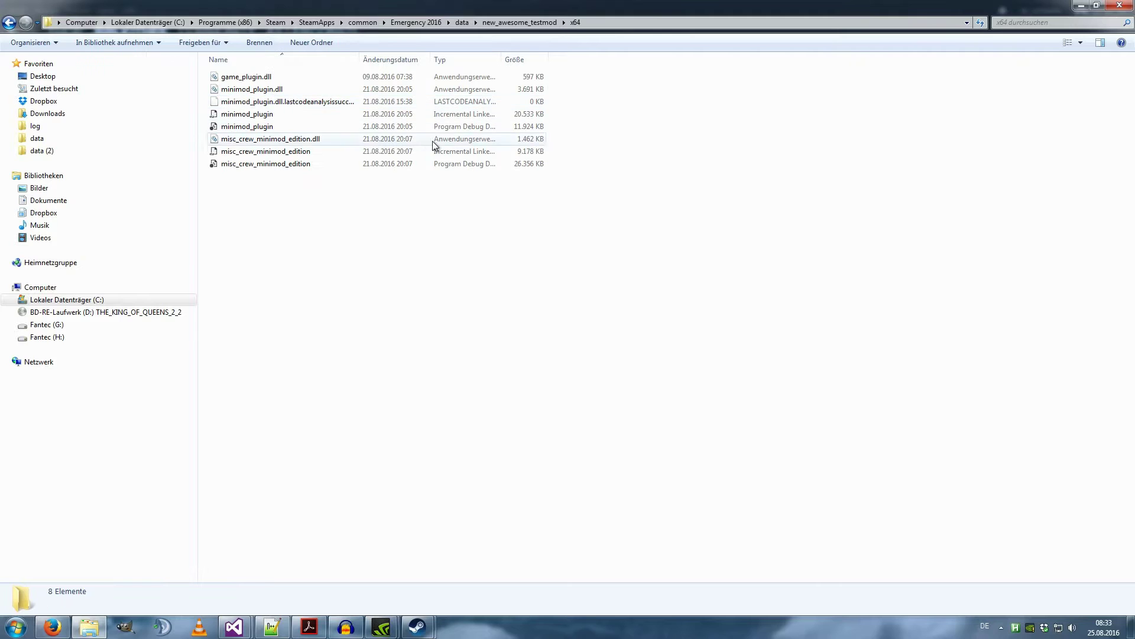
pyautogui.moveTo(498, 205); pyautogui.dragTo(385, 151)
pyautogui.press('Delete')
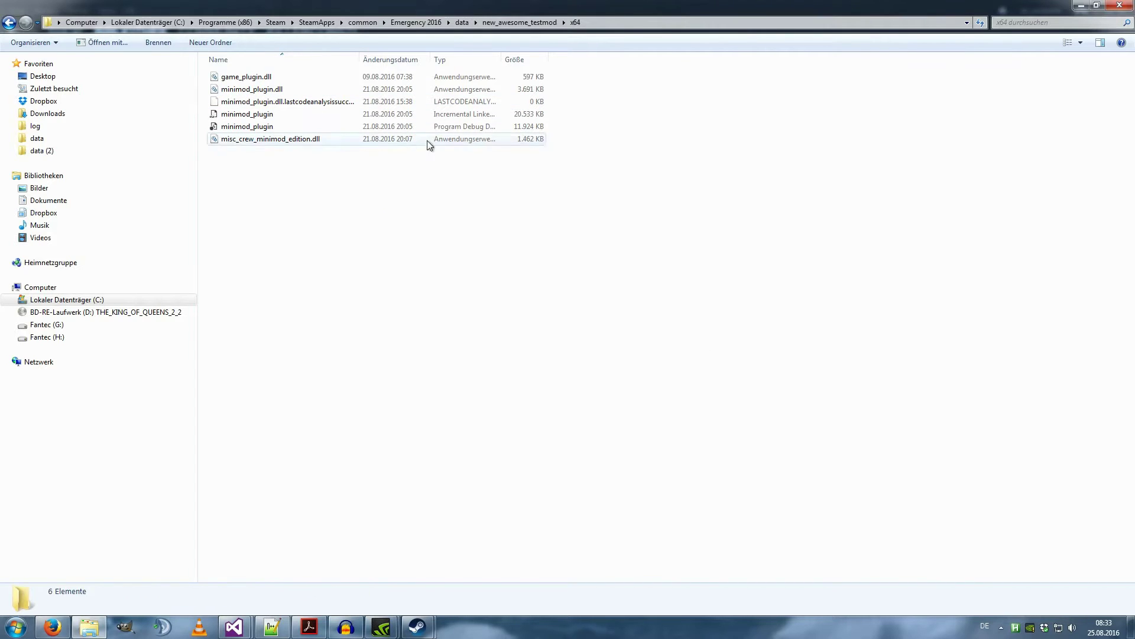
pyautogui.moveTo(577, 126); pyautogui.dragTo(436, 97)
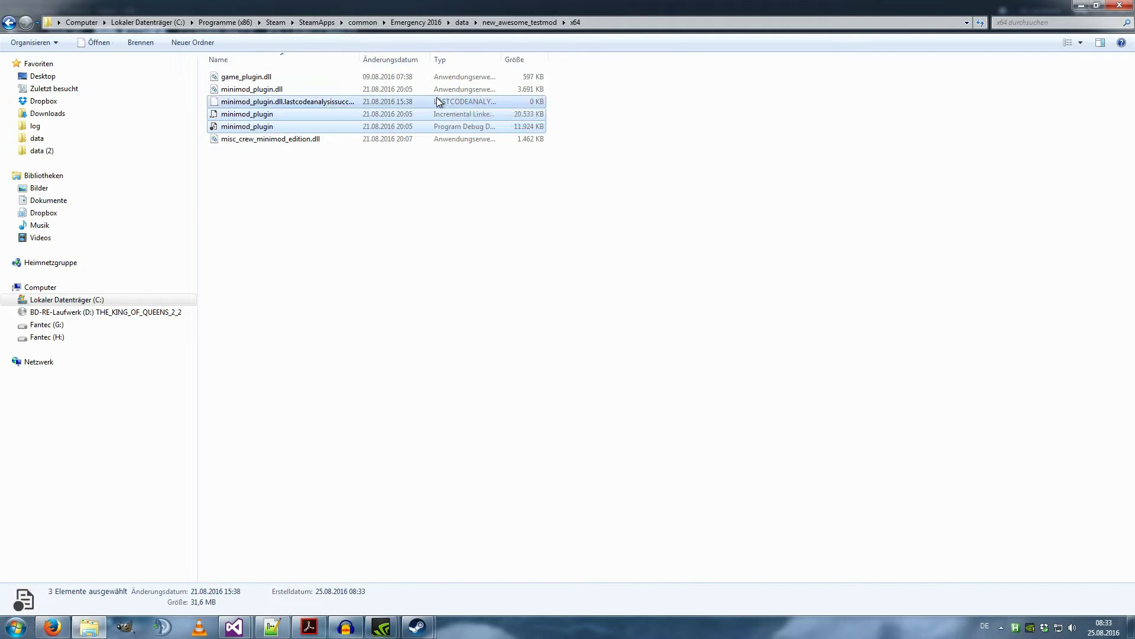
pyautogui.press('Delete')
pyautogui.click(297, 78)
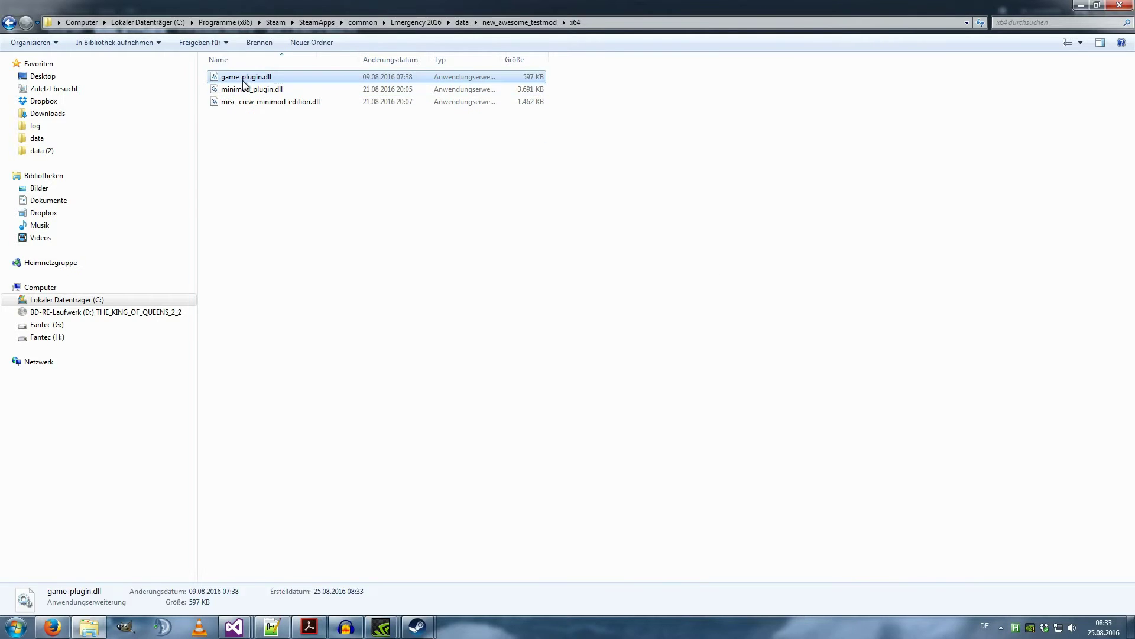
pyautogui.press('Delete')
# - Open killerconstis_mini_mod's project.json in Notepad++ and copy its entire Plugins block
pyautogui.click(10, 24)
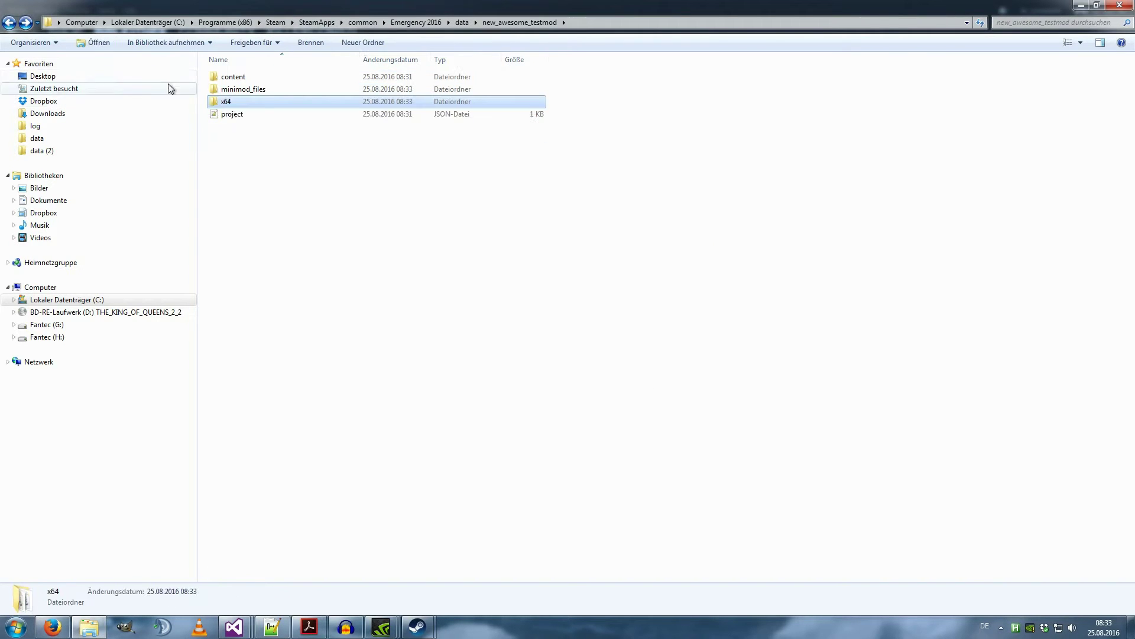
pyautogui.click(16, 22)
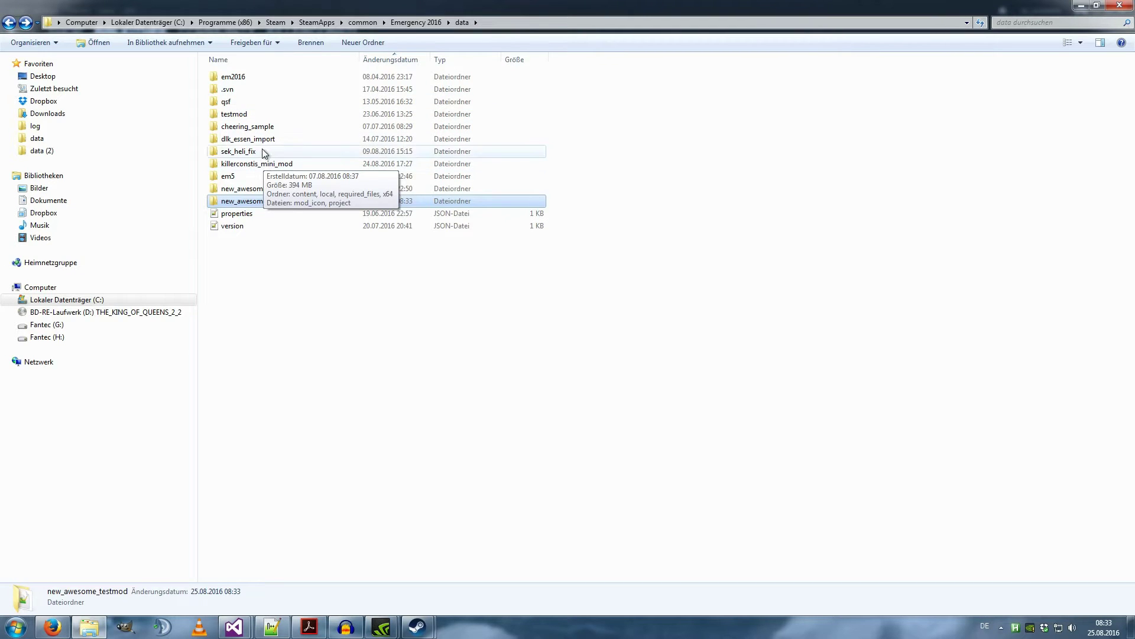
pyautogui.doubleClick(268, 166)
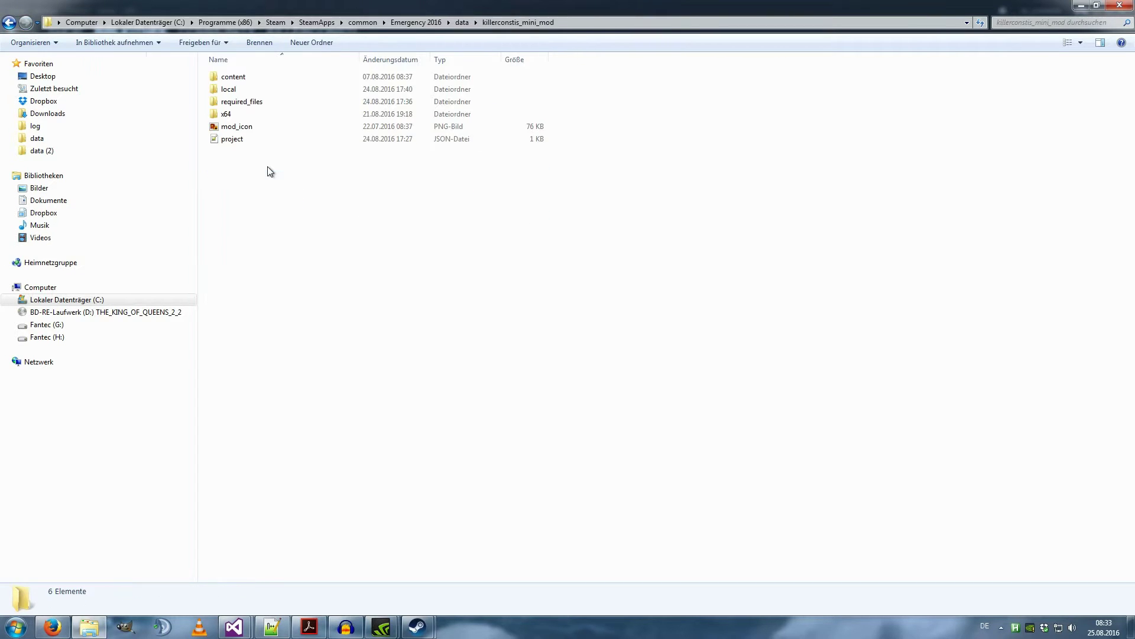
pyautogui.doubleClick(255, 140)
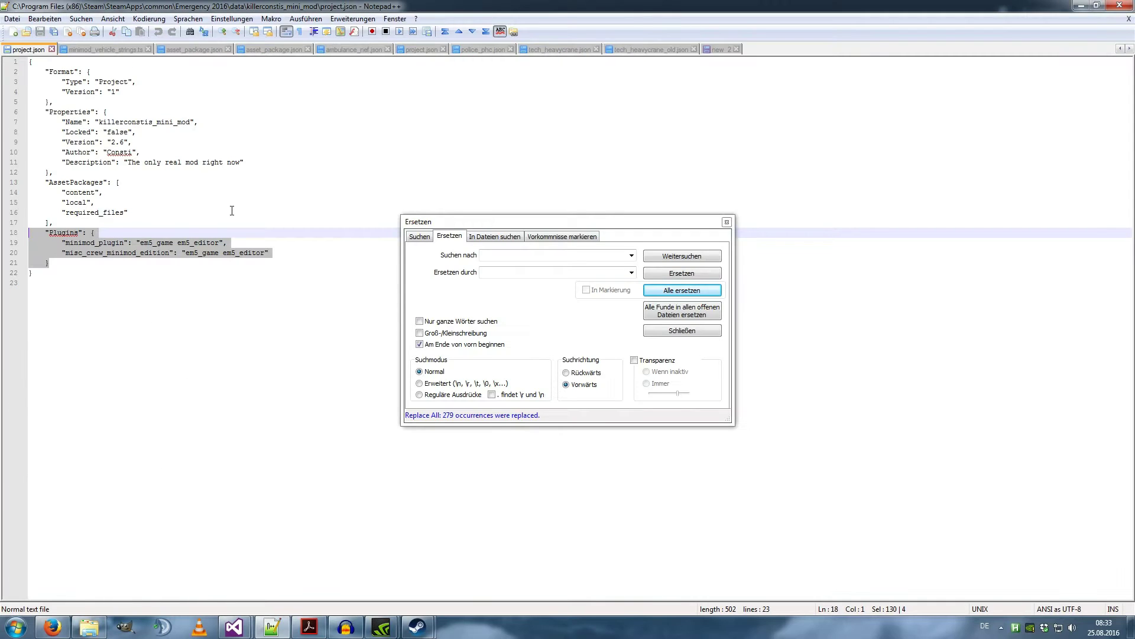
pyautogui.click(213, 253)
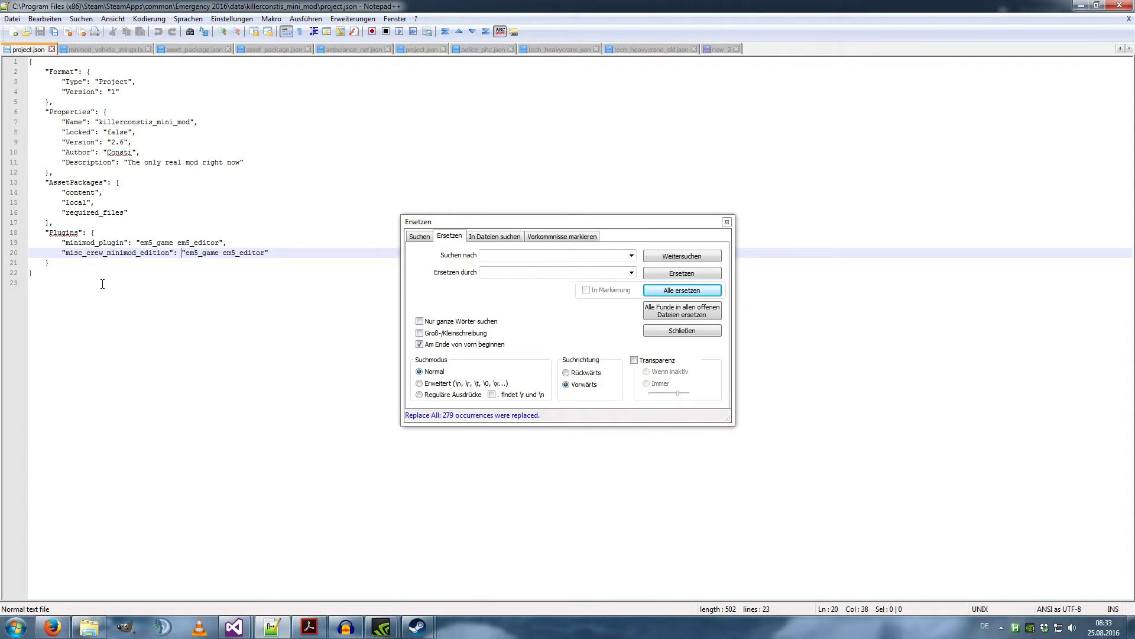
pyautogui.moveTo(102, 269); pyautogui.dragTo(4, 237)
pyautogui.hotkey('ctrl', 'c')
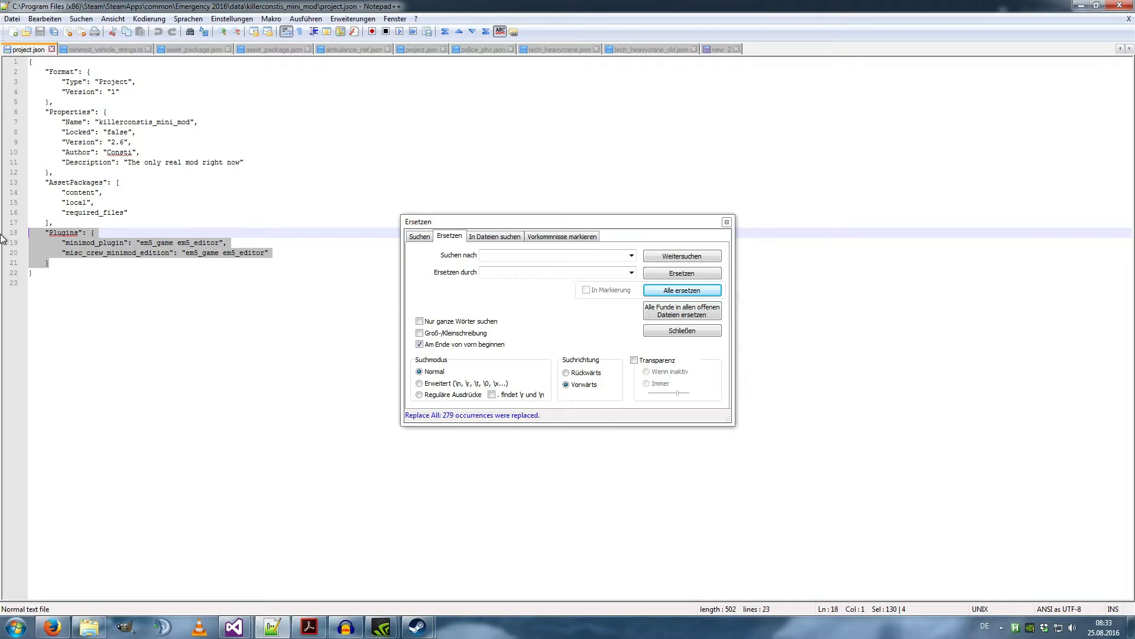
# - Replace the empty Plugins entry in new_awesome_testmod's project.json with the copied Plugins block and save the file
pyautogui.click(1080, 6)
pyautogui.press('BackSpace')
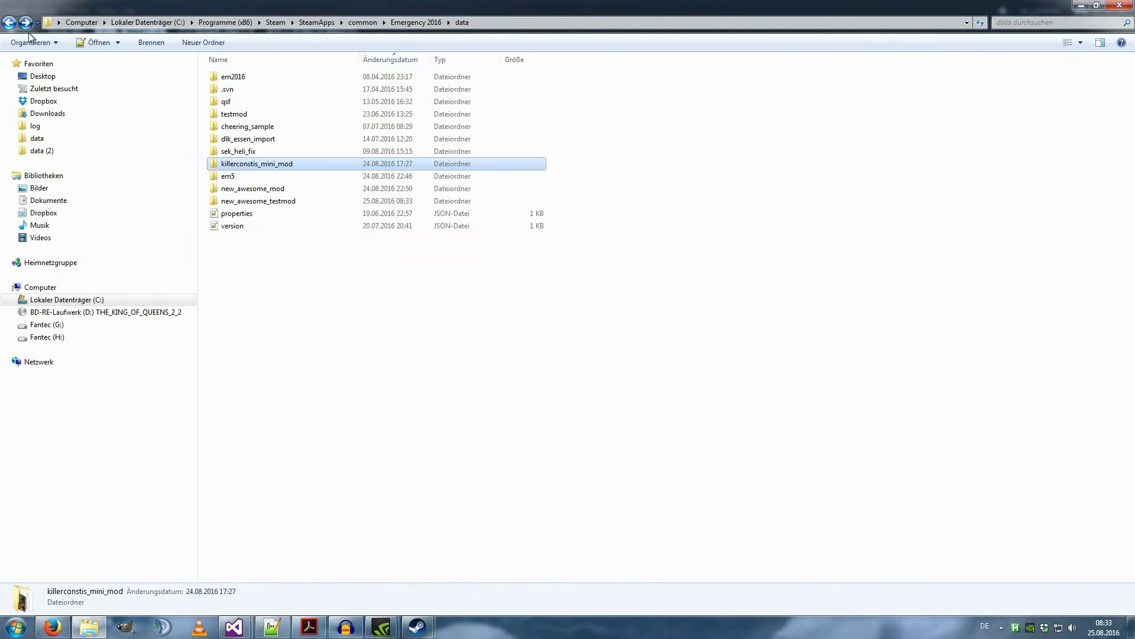
pyautogui.doubleClick(247, 202)
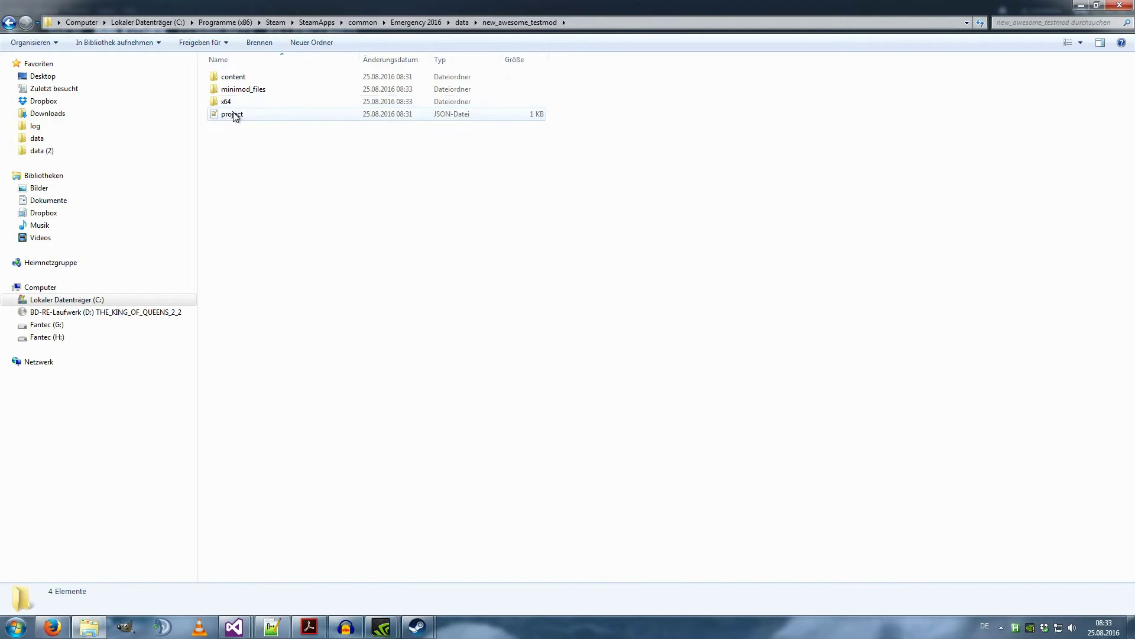
pyautogui.doubleClick(233, 114)
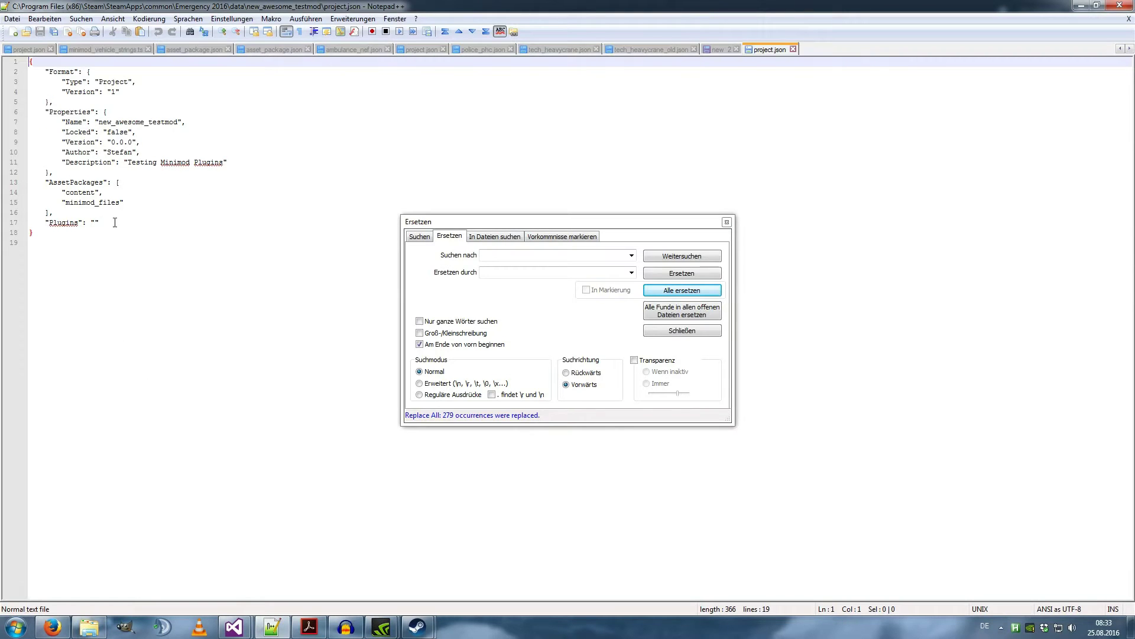
pyautogui.moveTo(115, 222); pyautogui.dragTo(30, 223)
pyautogui.hotkey('ctrl', 'v')
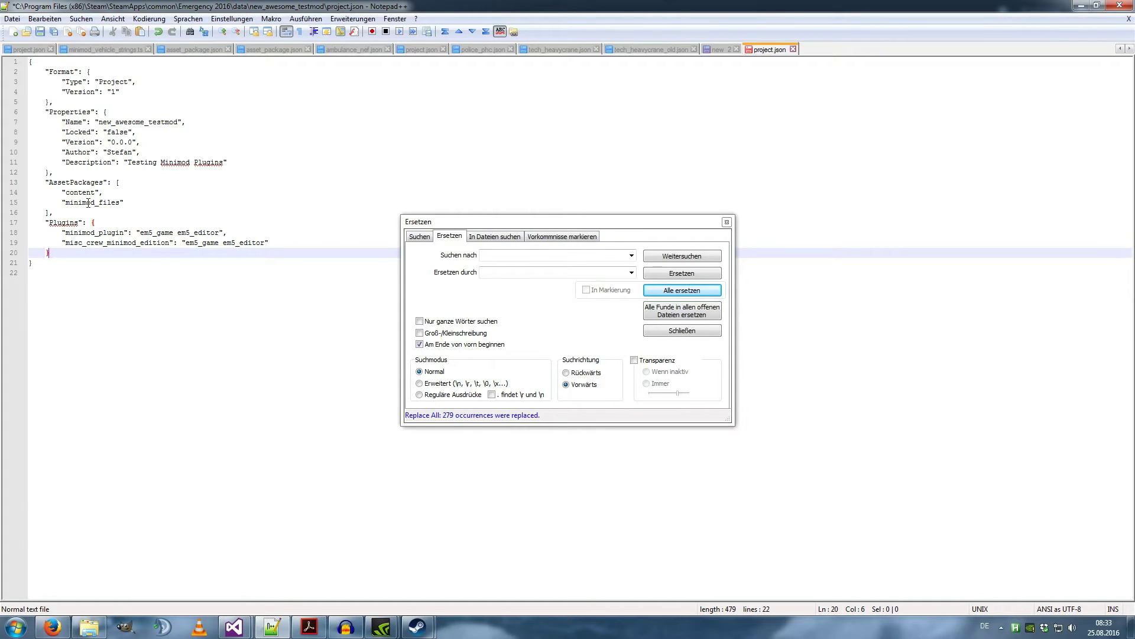
pyautogui.click(39, 32)
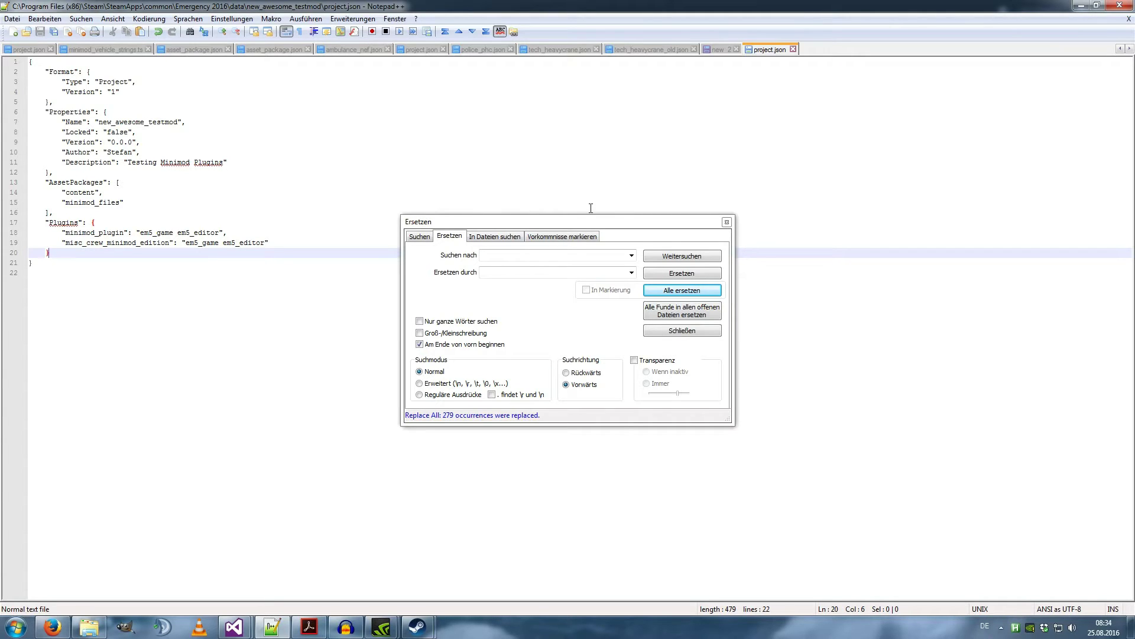
pyautogui.click(727, 221)
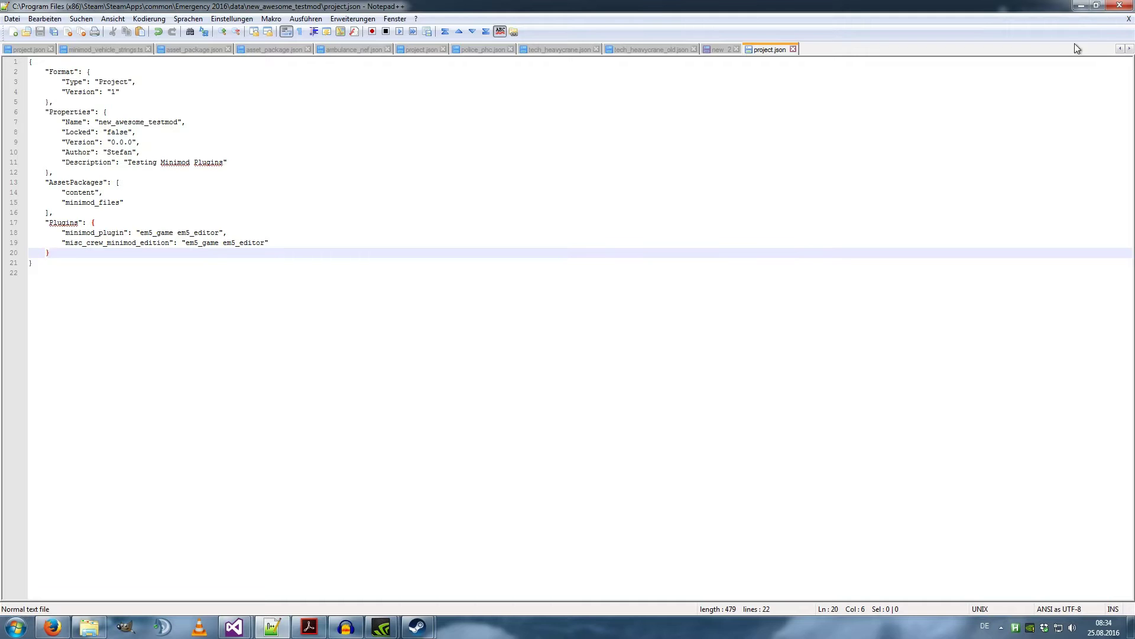
pyautogui.click(1083, 5)
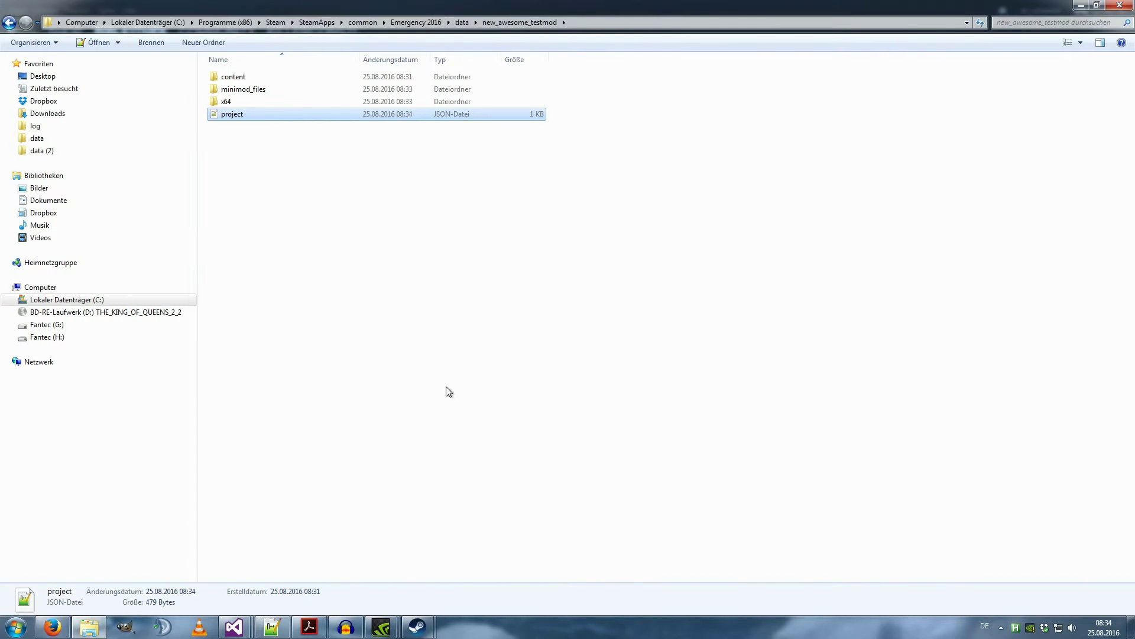
# - Switch to Steam, launch Emergency 2016 and open its list of modifications
pyautogui.moveTo(417, 626)
pyautogui.click(432, 570)
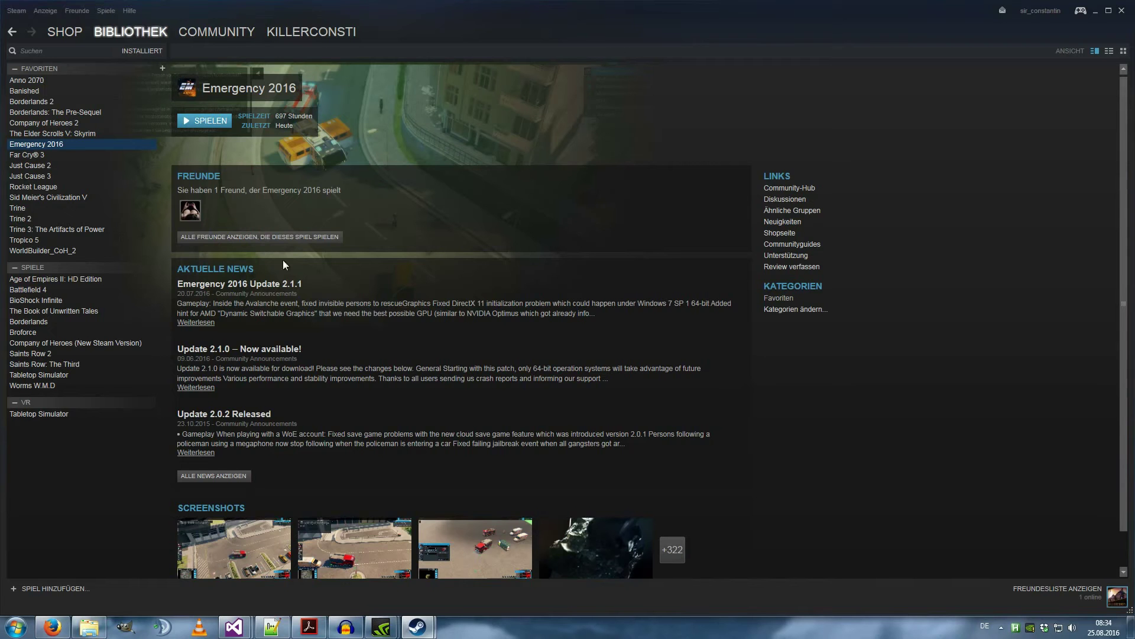
pyautogui.click(227, 120)
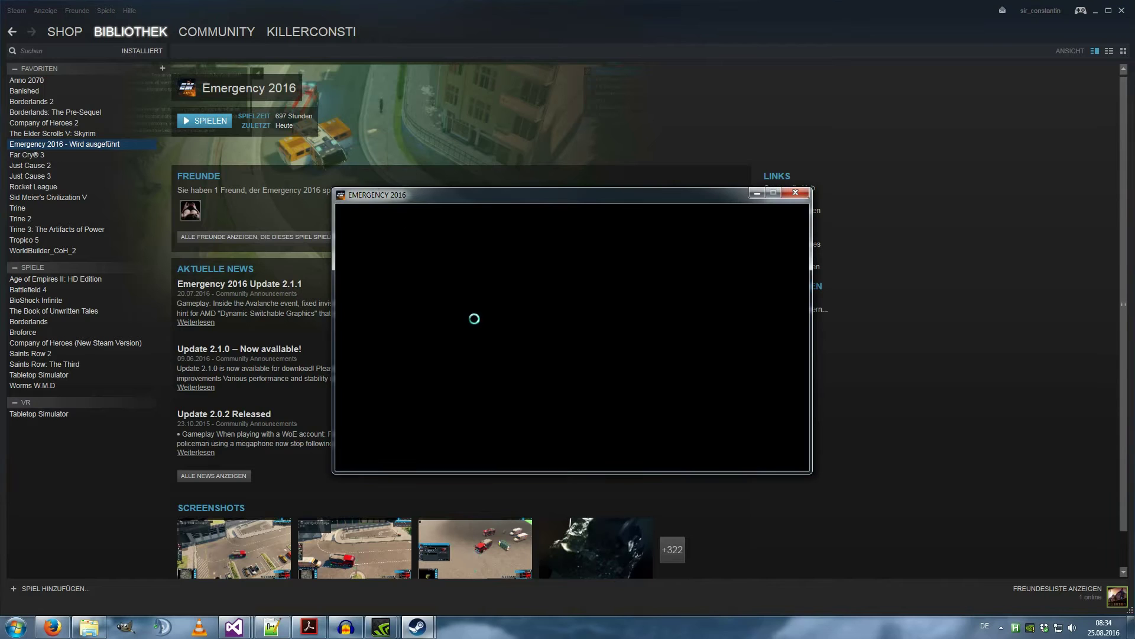
pyautogui.click(434, 332)
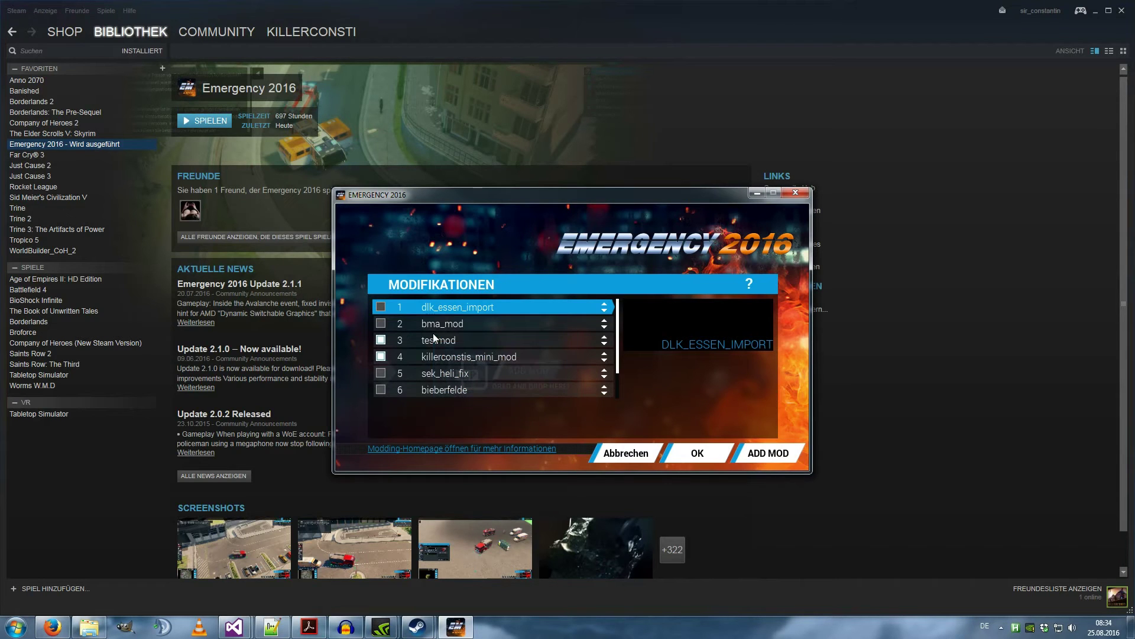
# - Deactivate testmod and killerconstis_mini_mod in the modifications list, keeping new_awesome_testmod active, and start the editor
pyautogui.click(382, 339)
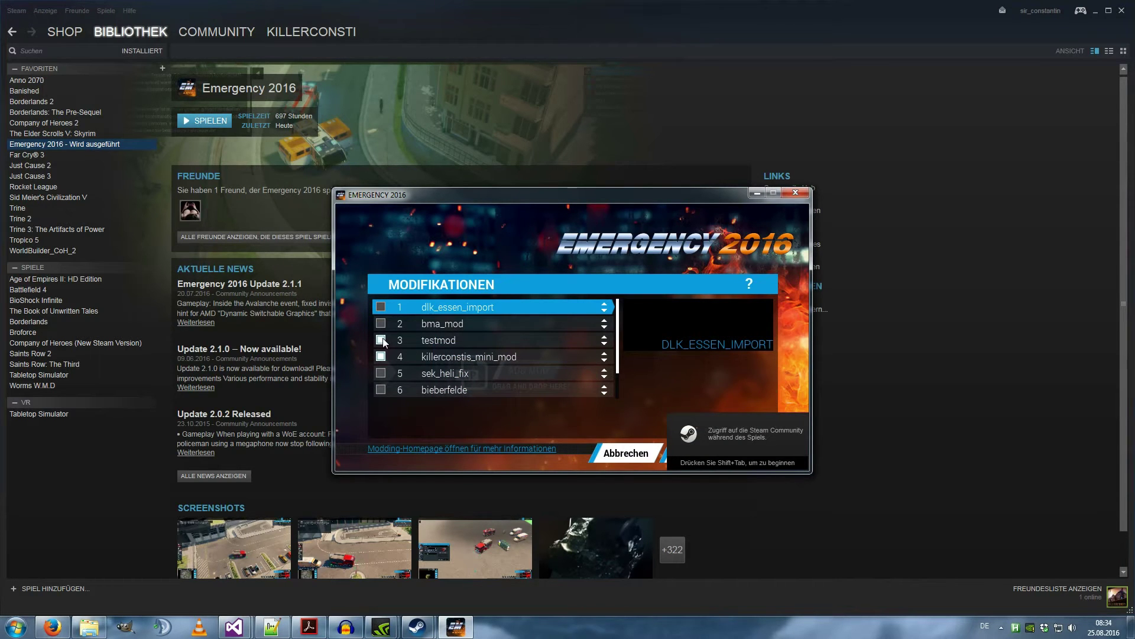
pyautogui.scroll(-1, 382, 339)
pyautogui.scroll(1, 381, 339)
pyautogui.scroll(-2, 381, 340)
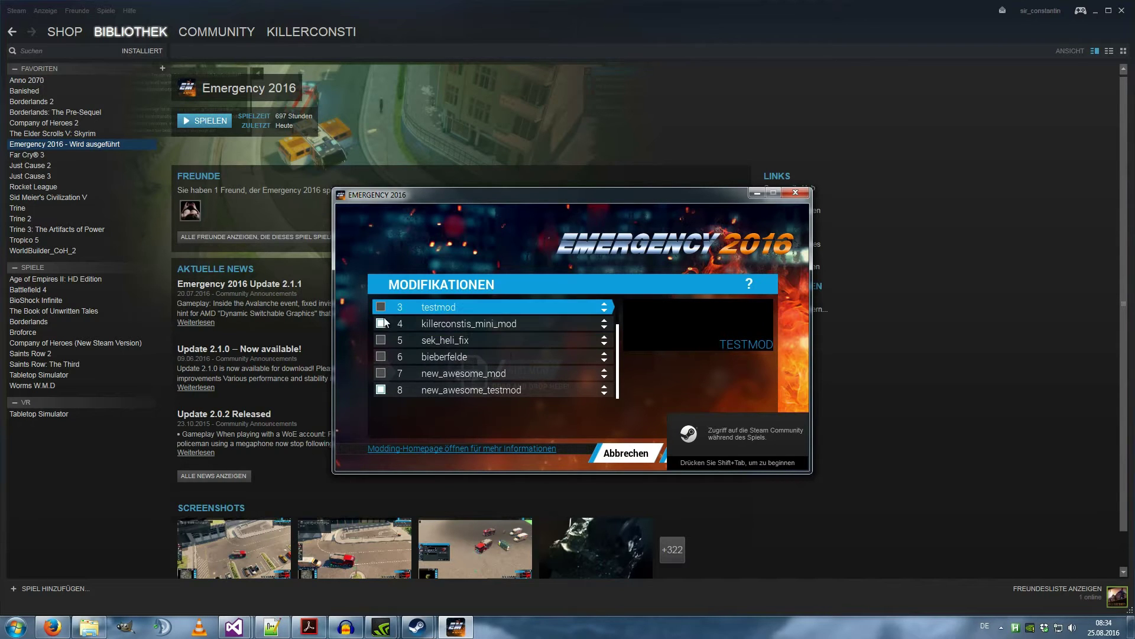
pyautogui.click(381, 324)
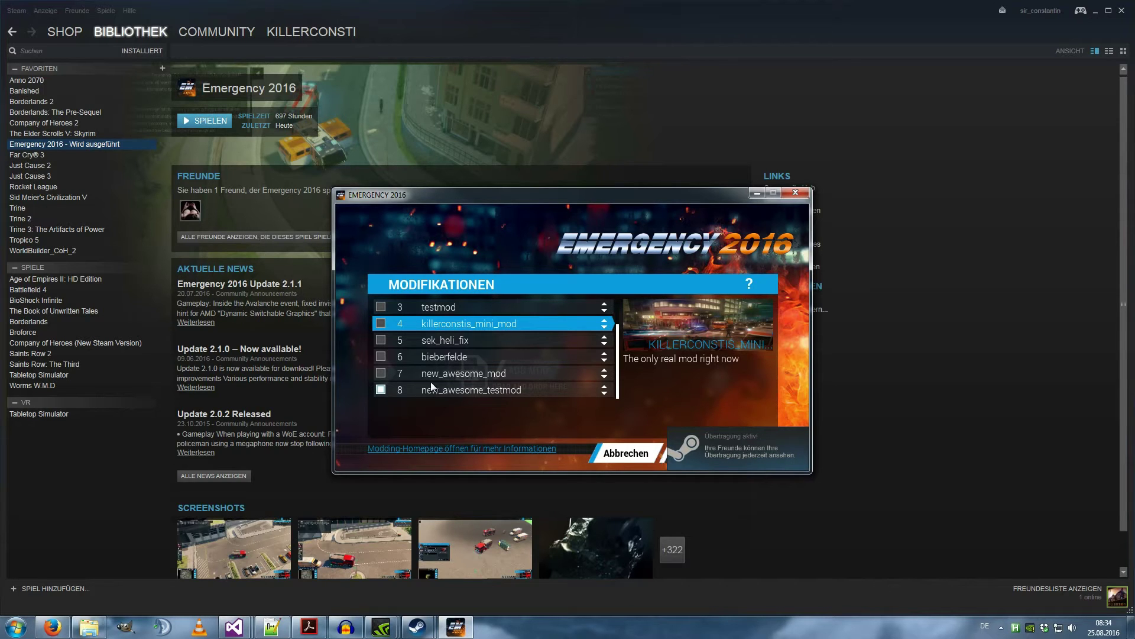
pyautogui.press('Escape')
pyautogui.click(440, 365)
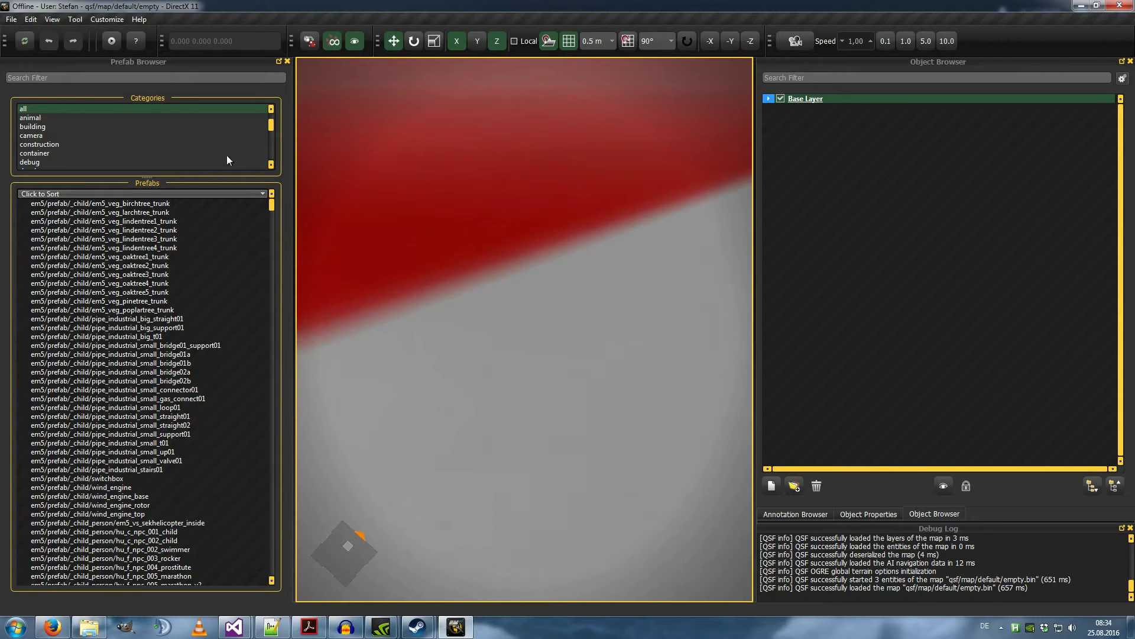
# - Try to start the Terrain Modeling tool on the empty default map
pyautogui.click(75, 19)
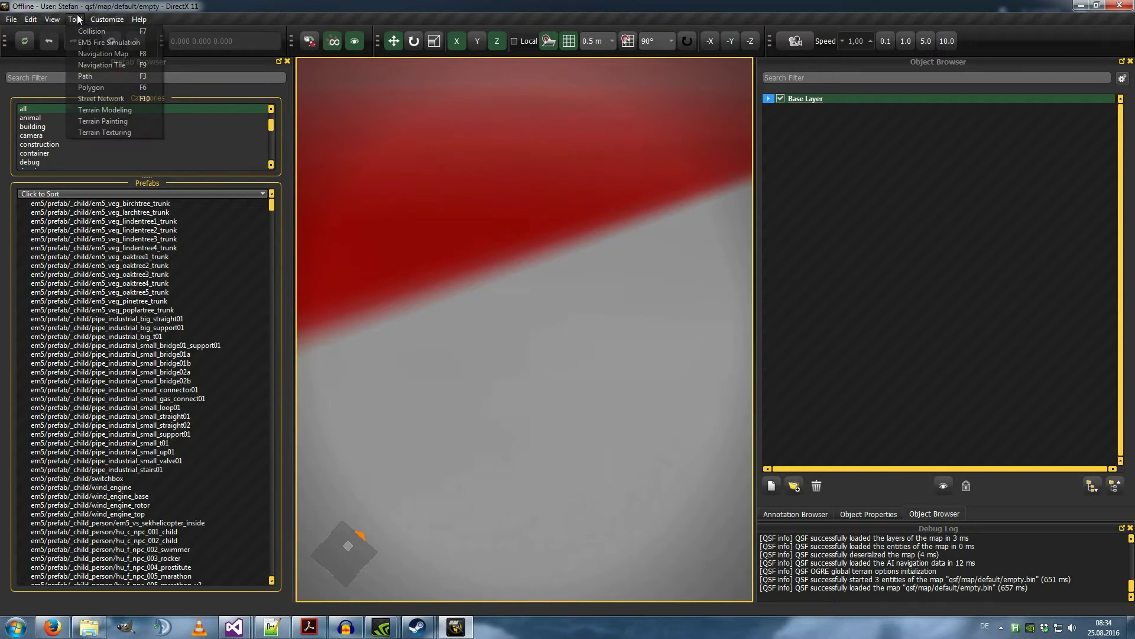
pyautogui.click(97, 111)
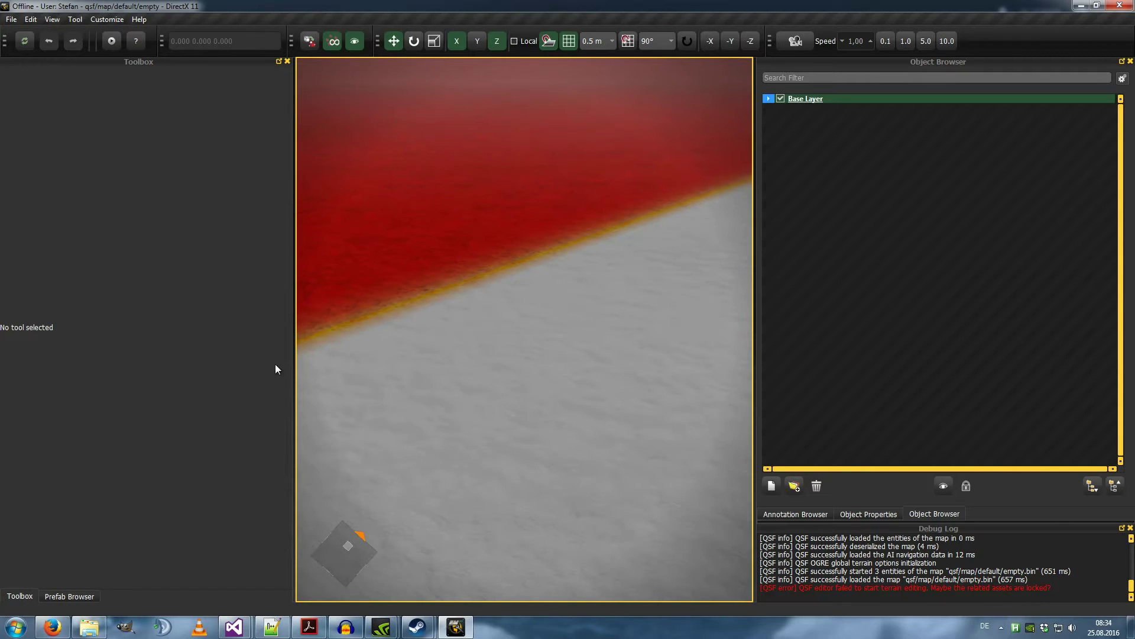
pyautogui.moveTo(292, 361); pyautogui.dragTo(468, 370)
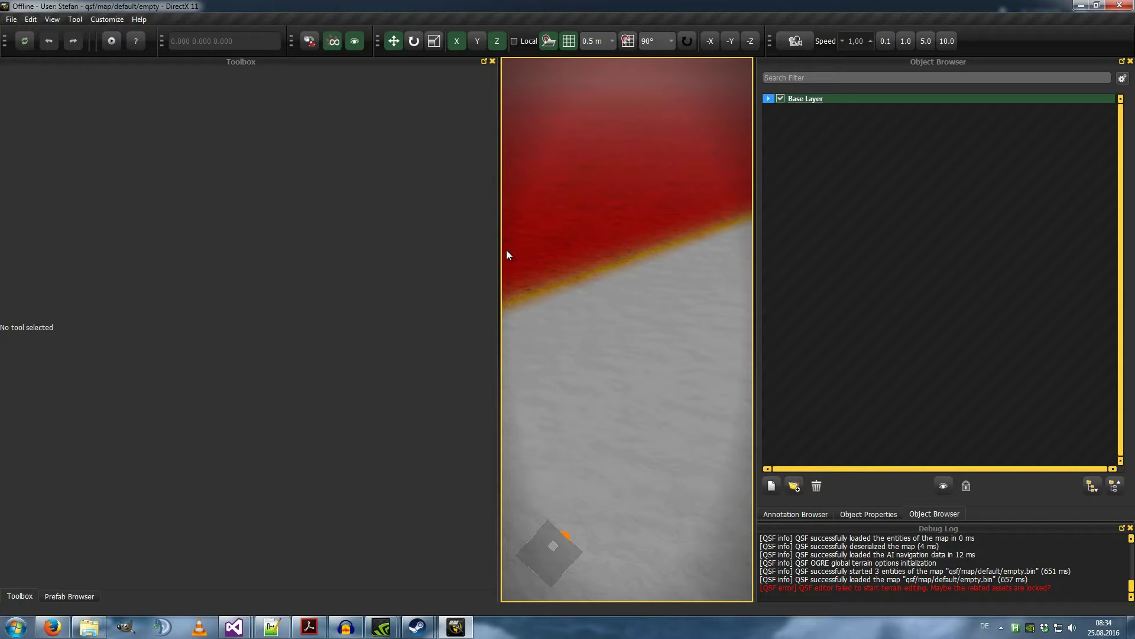
pyautogui.moveTo(499, 250); pyautogui.dragTo(283, 261)
# - Create a new map asset copied from em5/map/map02_hamburg/map02_hamburg
pyautogui.click(100, 23)
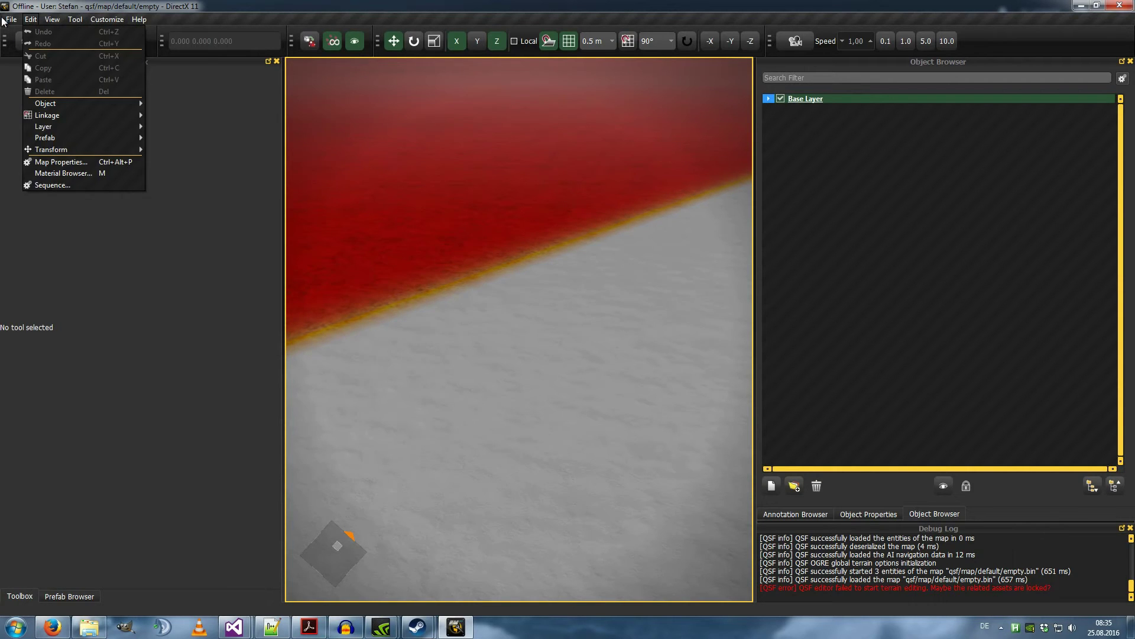
pyautogui.click(24, 31)
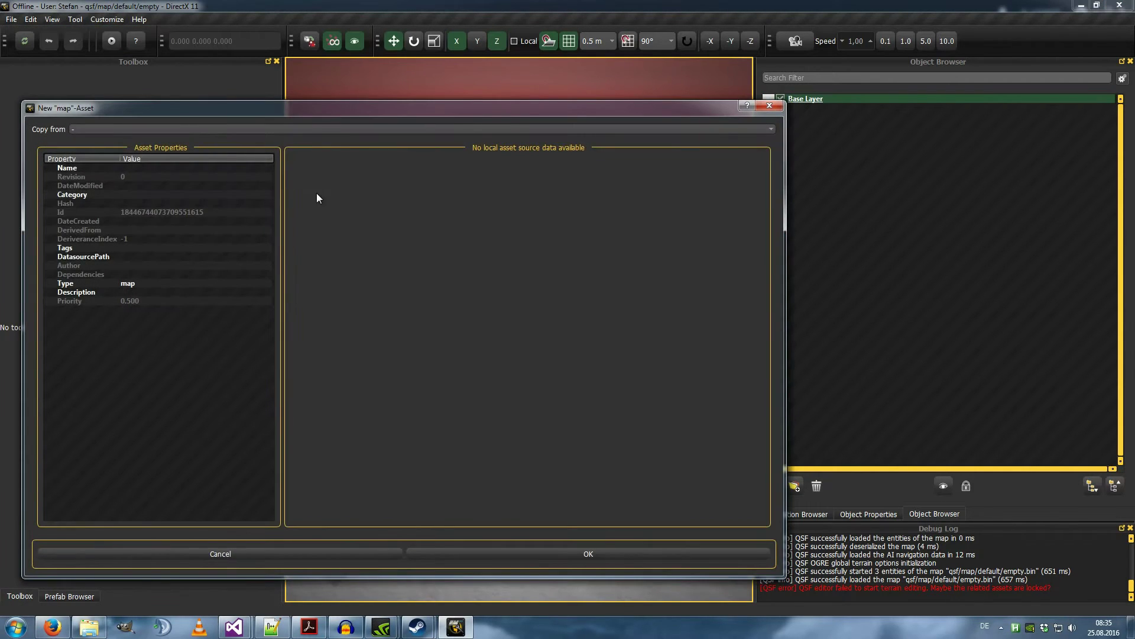
pyautogui.click(121, 168)
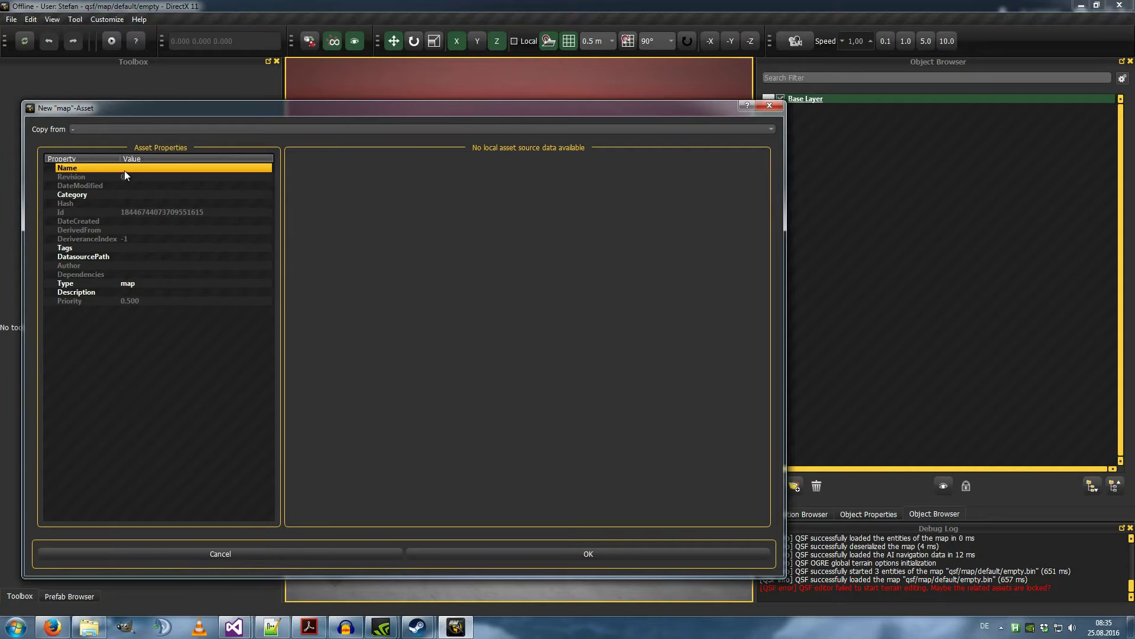
pyautogui.click(121, 125)
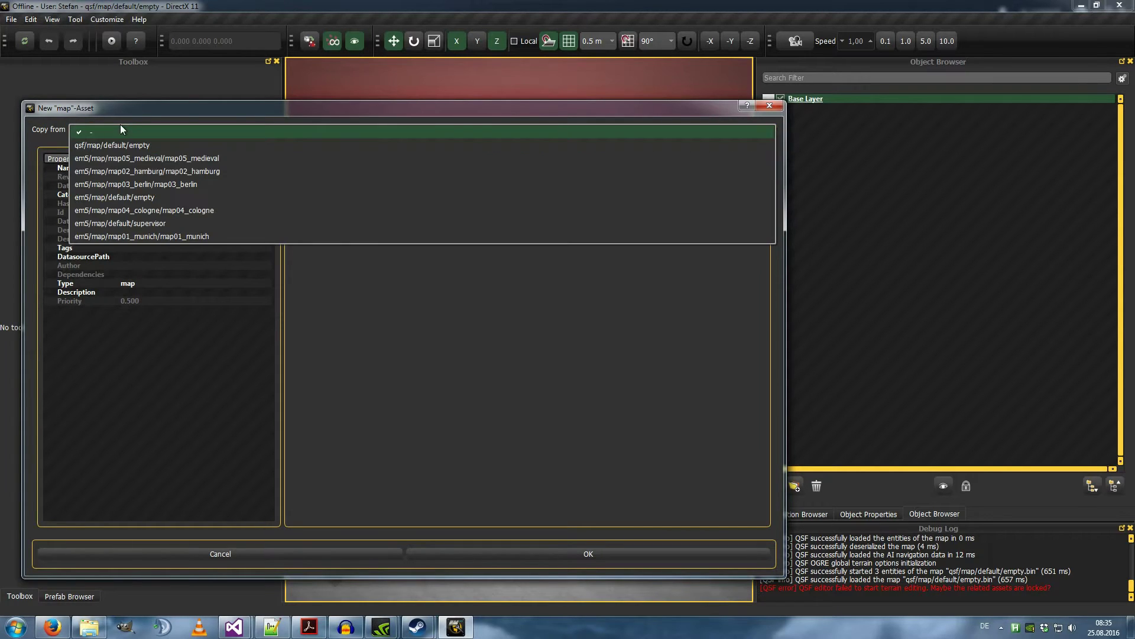
pyautogui.click(140, 171)
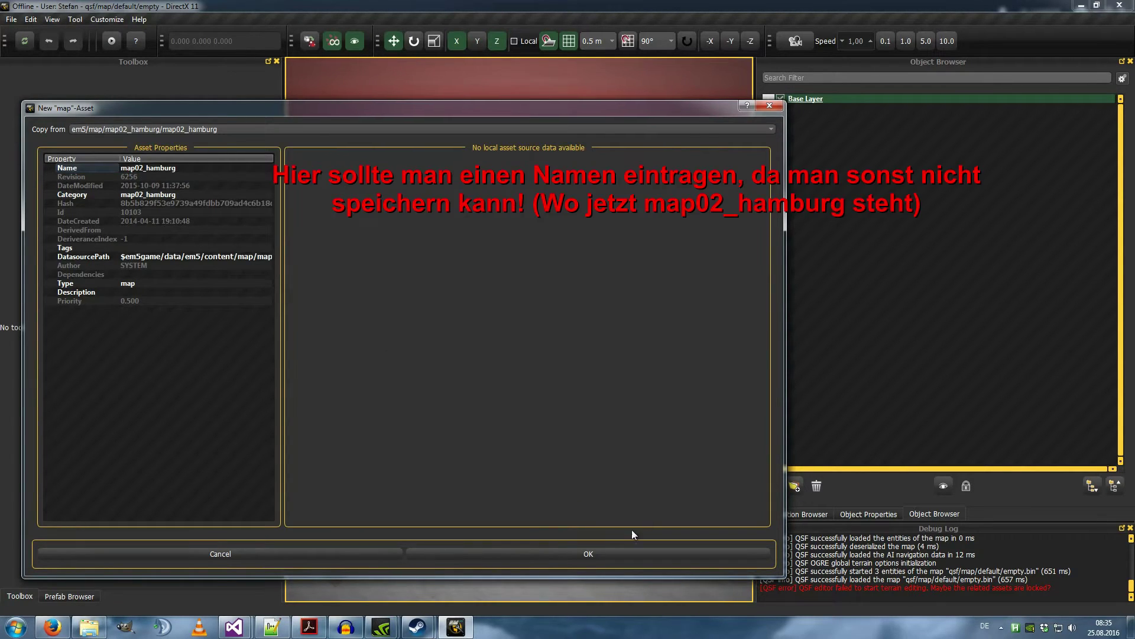
pyautogui.click(615, 551)
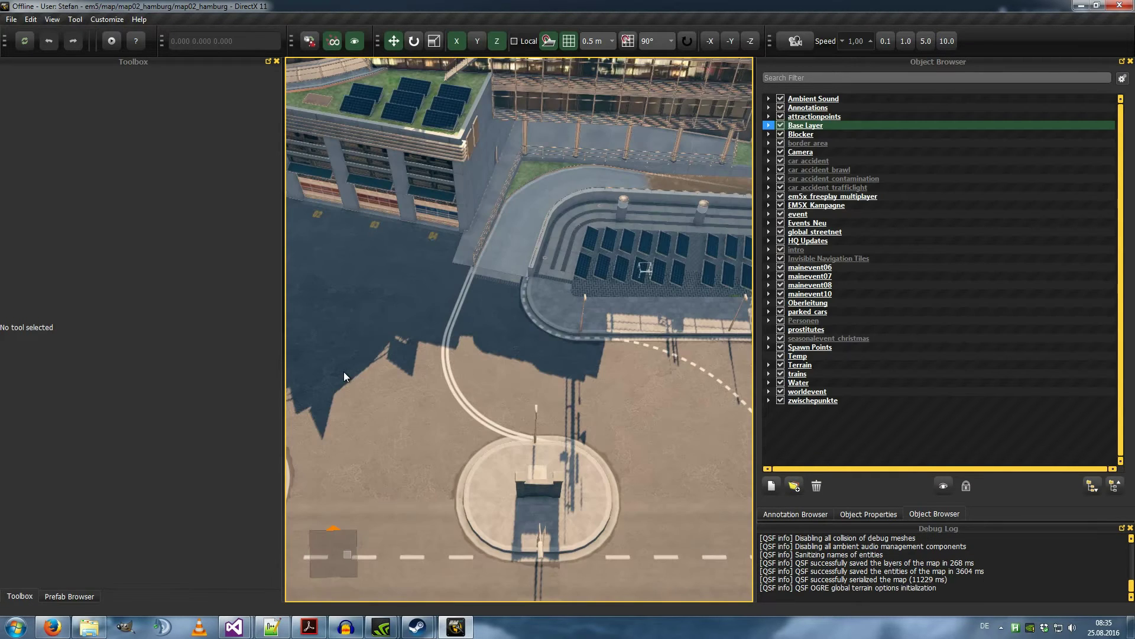
# - In the Asset Browser, select map02_hamburg and all its terrain assets through the last entry in new_awesome_testmod's minimod_files package
pyautogui.hotkey('ctrl', 'shift', 'a')
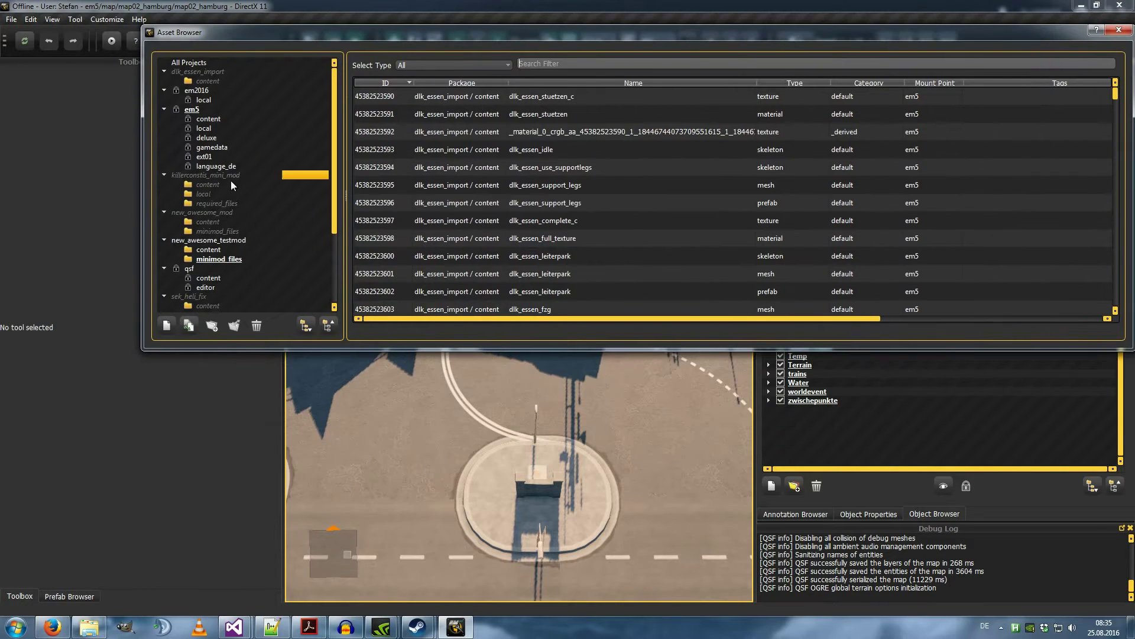
pyautogui.click(219, 259)
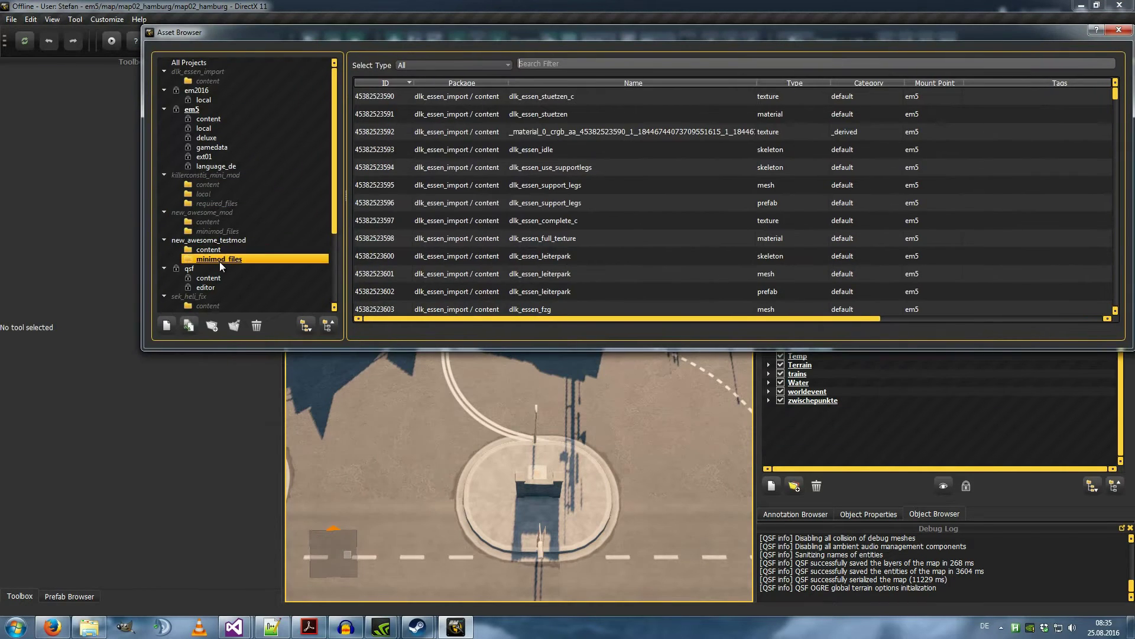
pyautogui.scroll(-20, 613, 129)
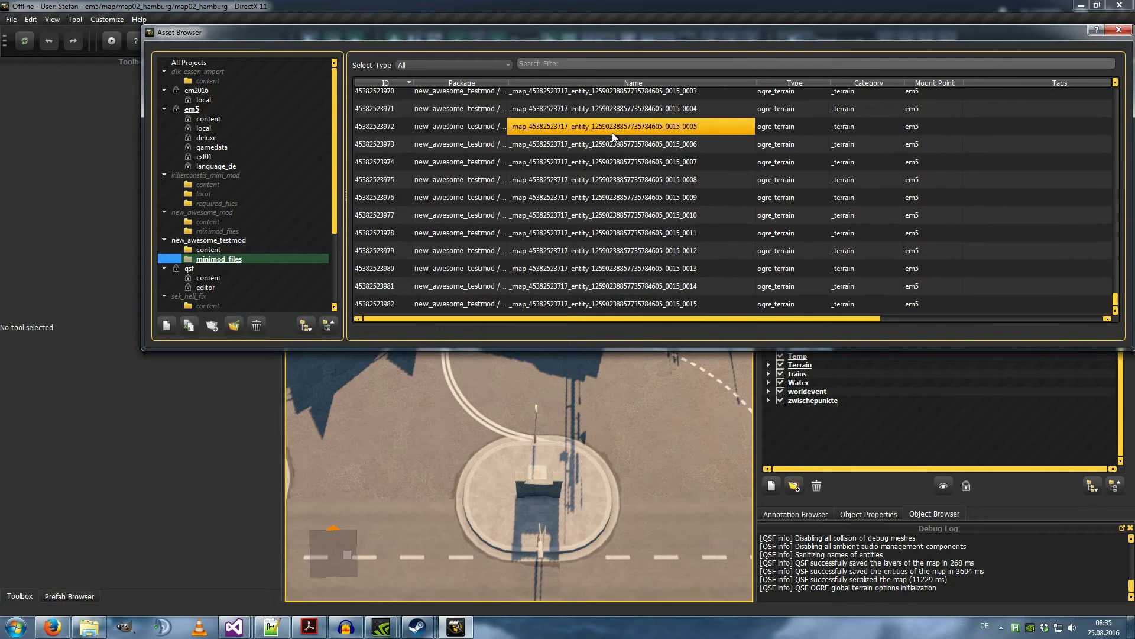
pyautogui.moveTo(560, 304); pyautogui.dragTo(530, 119)
pyautogui.scroll(10, 564, 204)
pyautogui.scroll(20, 527, 181)
pyautogui.scroll(8, 526, 180)
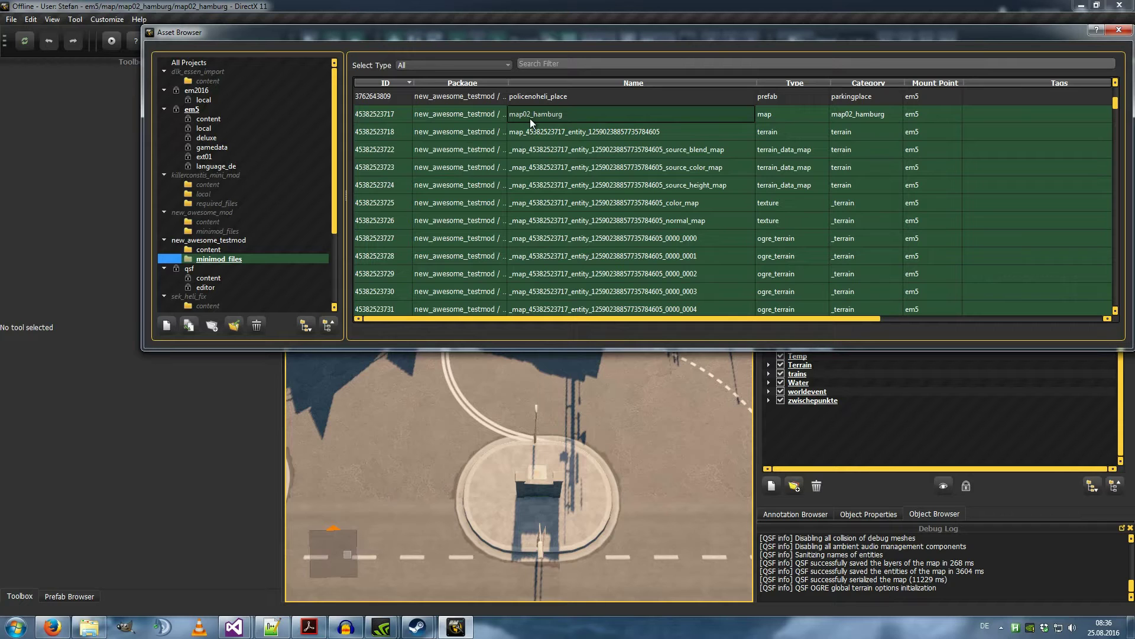
pyautogui.scroll(4, 532, 195)
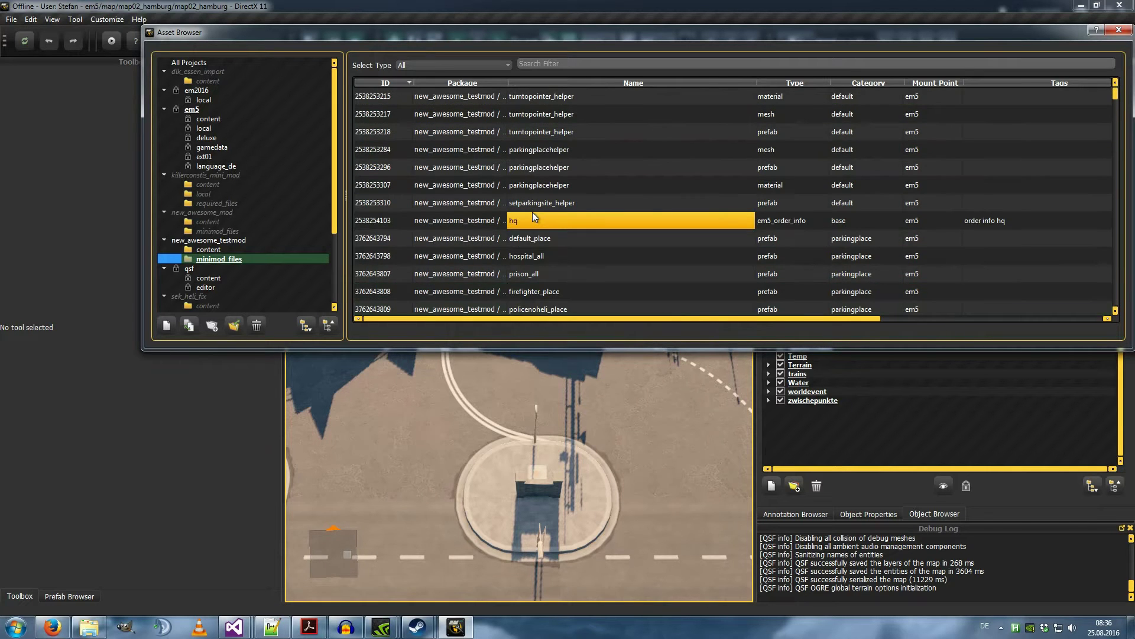
pyautogui.scroll(-10, 532, 211)
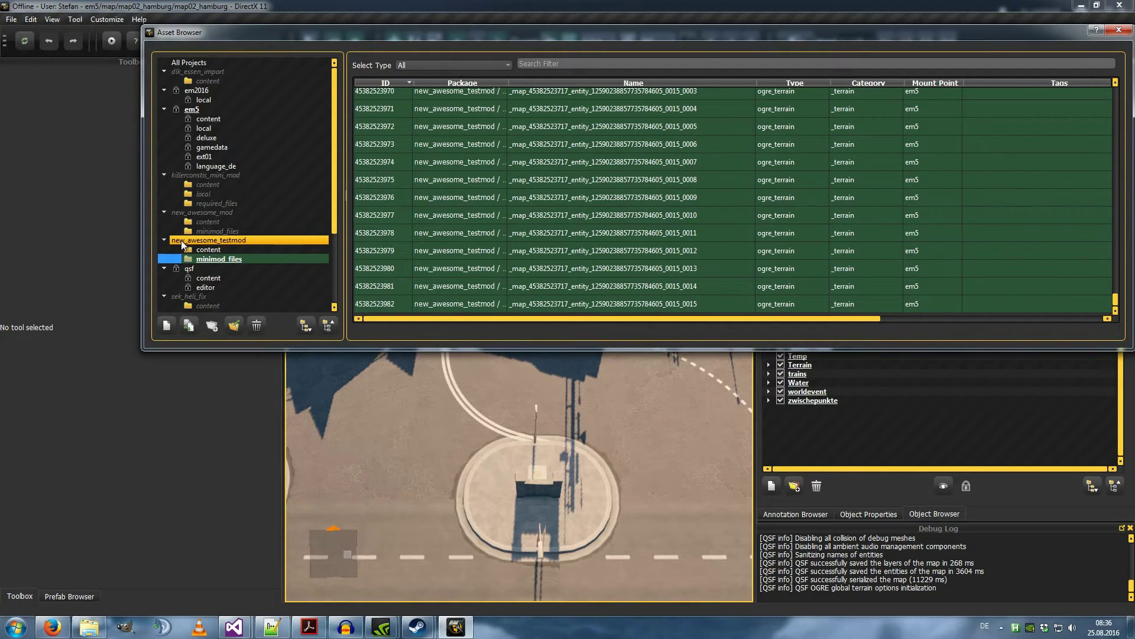
# - Copy the selected map and terrain assets to new_awesome_testmod's content asset package
pyautogui.rightClick(471, 247)
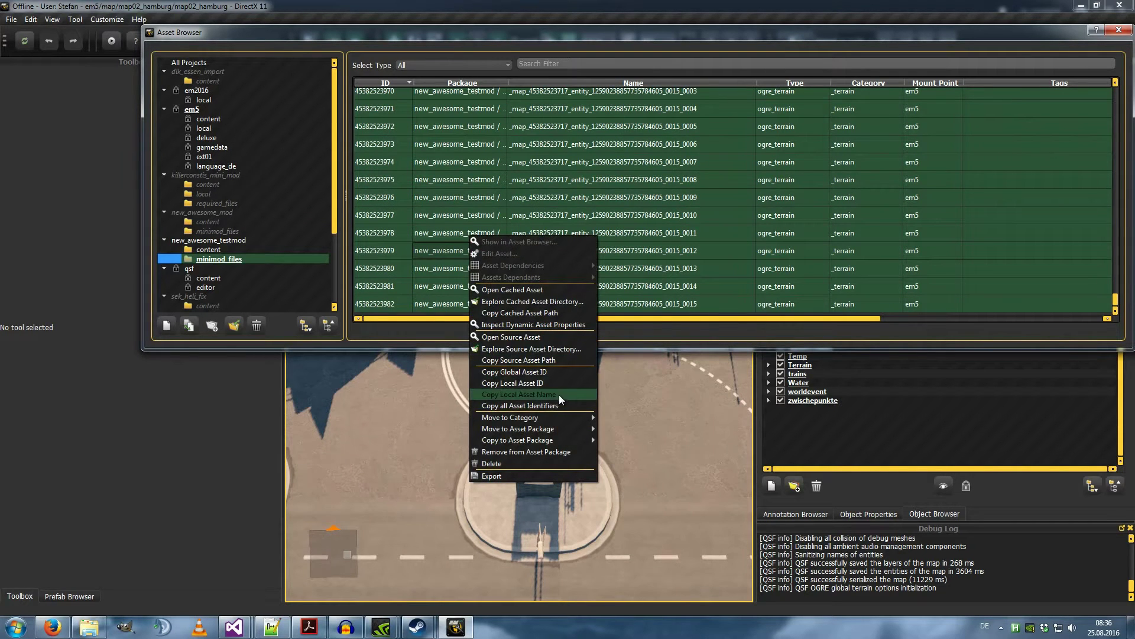
pyautogui.moveTo(562, 431)
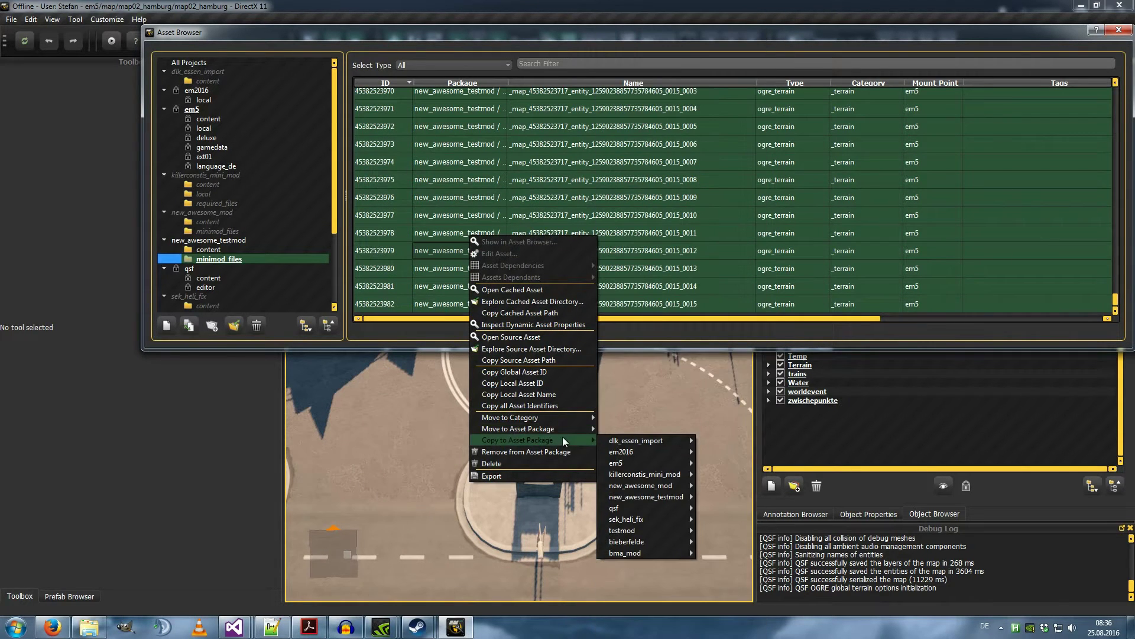
pyautogui.moveTo(653, 500)
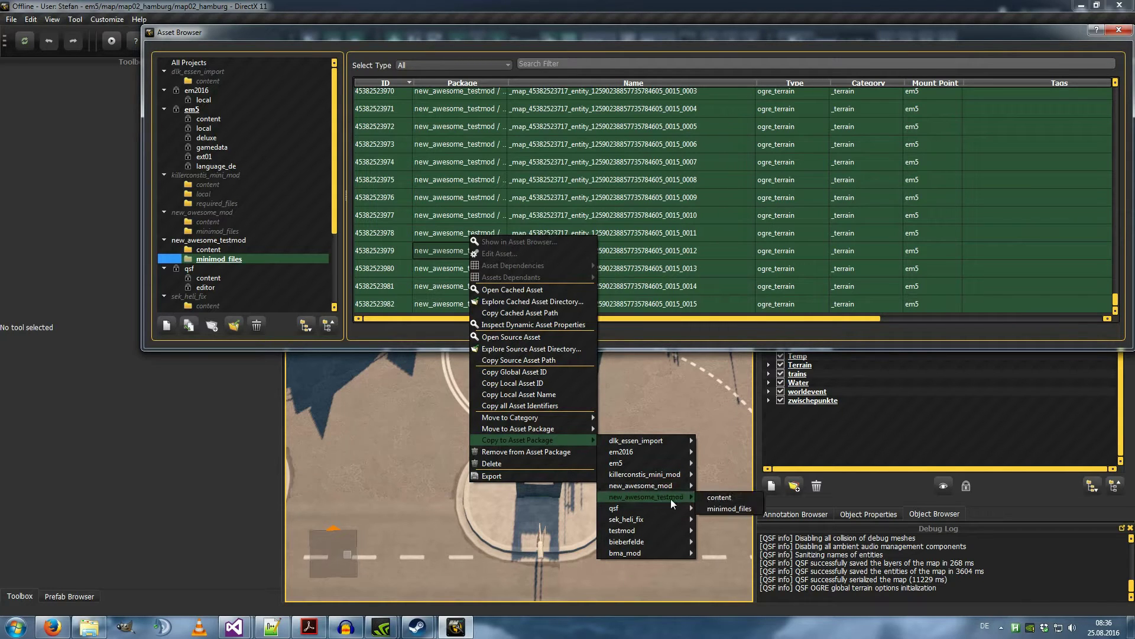
pyautogui.click(719, 497)
pyautogui.click(357, 339)
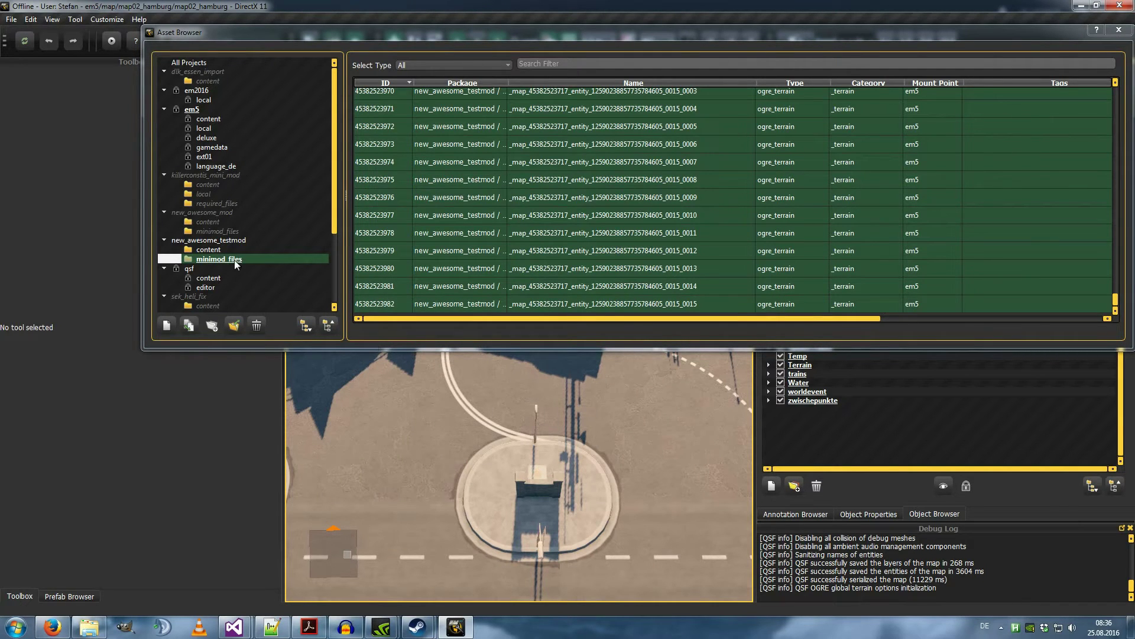
# - Display new_awesome_testmod's content package to check for the copied map assets
pyautogui.doubleClick(530, 273)
pyautogui.click(933, 73)
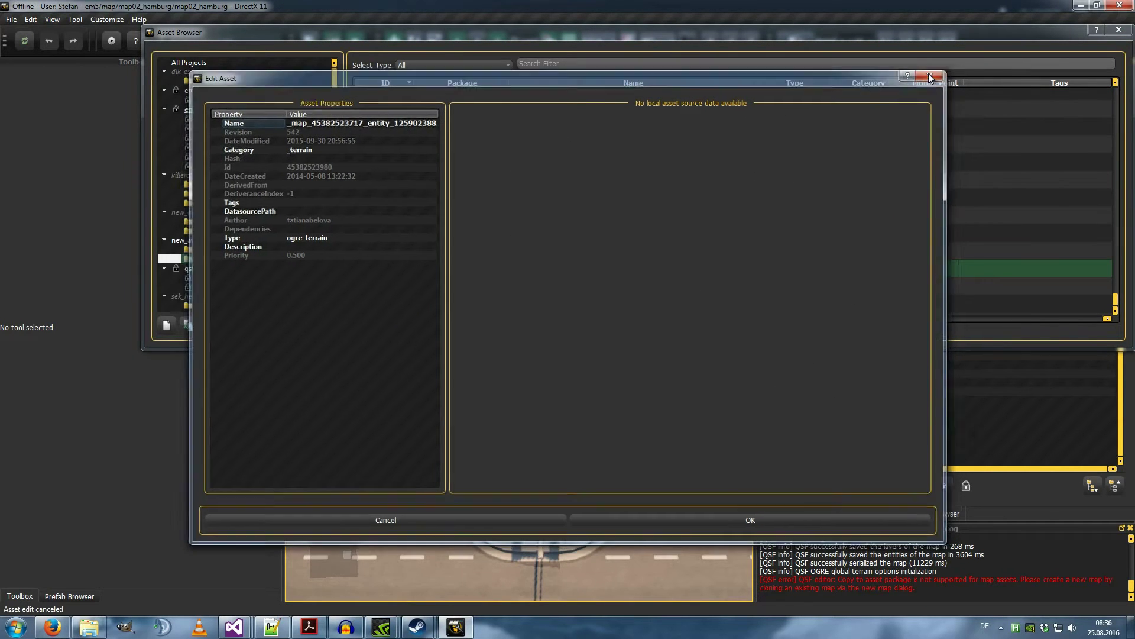
pyautogui.click(232, 250)
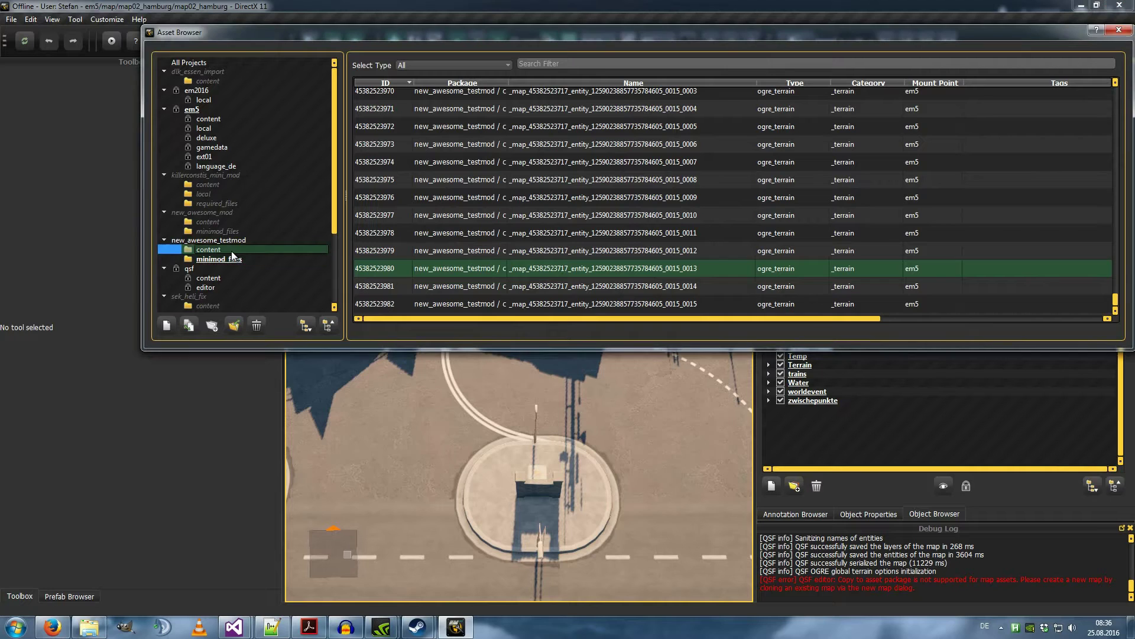
# - Try to move all the Hamburg map's terrain assets from new_awesome_testmod's minimod_files package to its content package
pyautogui.click(228, 260)
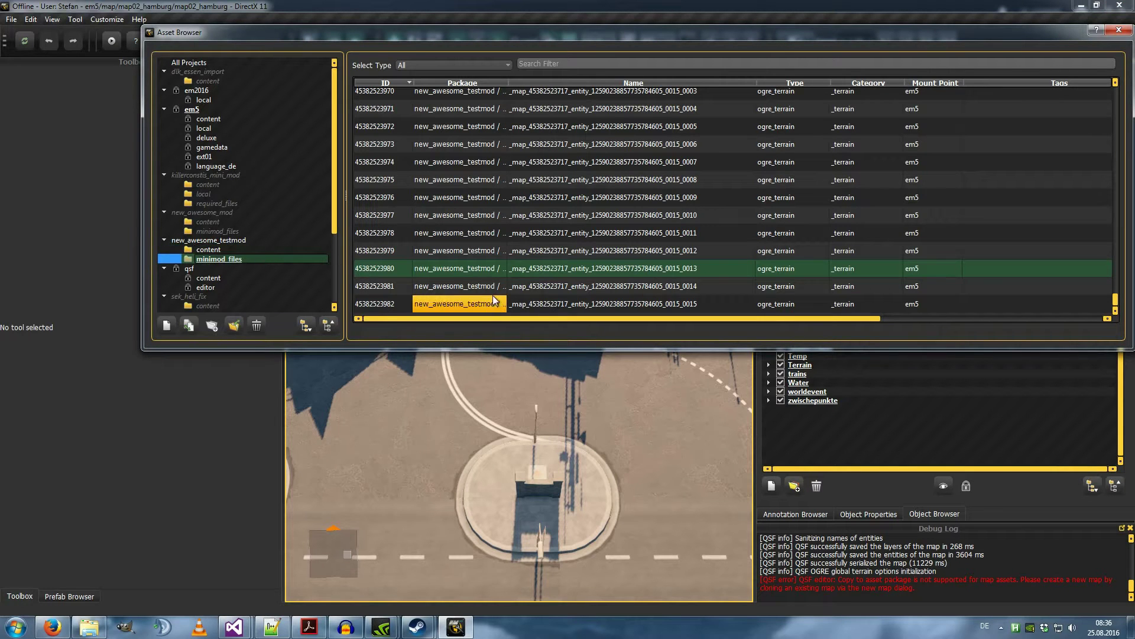
pyautogui.moveTo(545, 304); pyautogui.dragTo(550, 137)
pyautogui.scroll(20, 569, 197)
pyautogui.scroll(-12, 561, 210)
pyautogui.scroll(8, 554, 188)
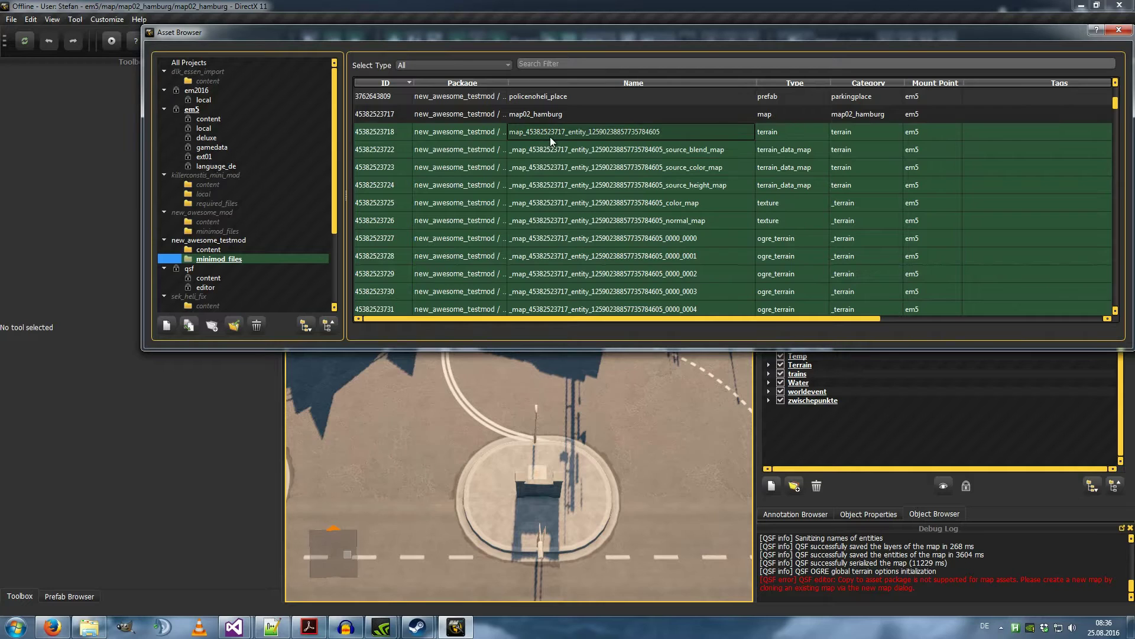
pyautogui.scroll(1, 550, 137)
pyautogui.rightClick(541, 226)
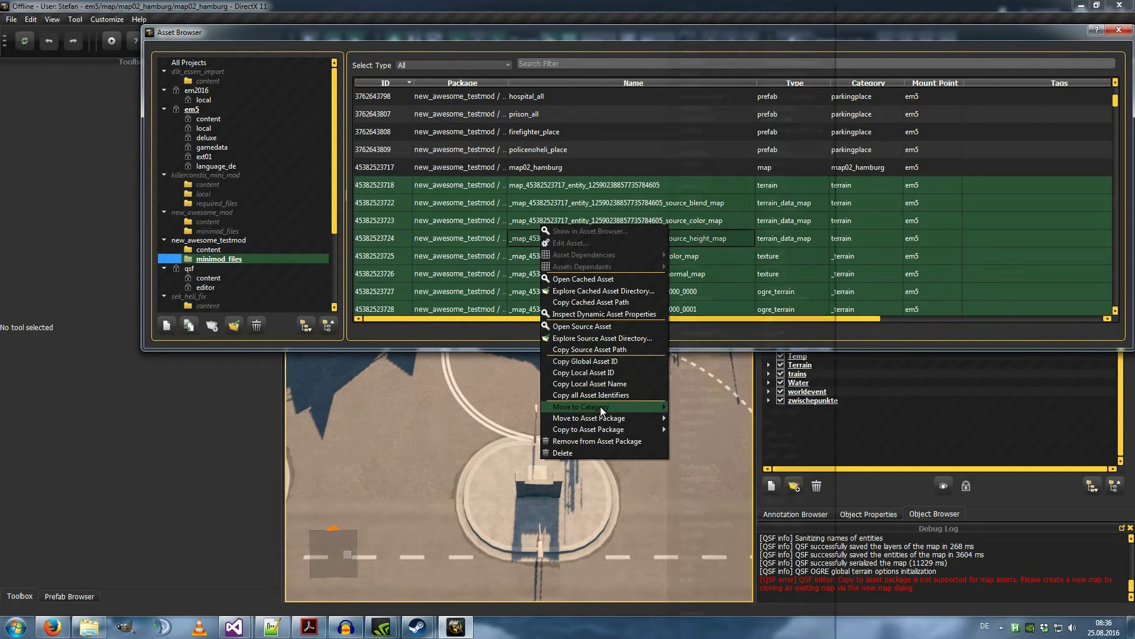
pyautogui.moveTo(605, 418)
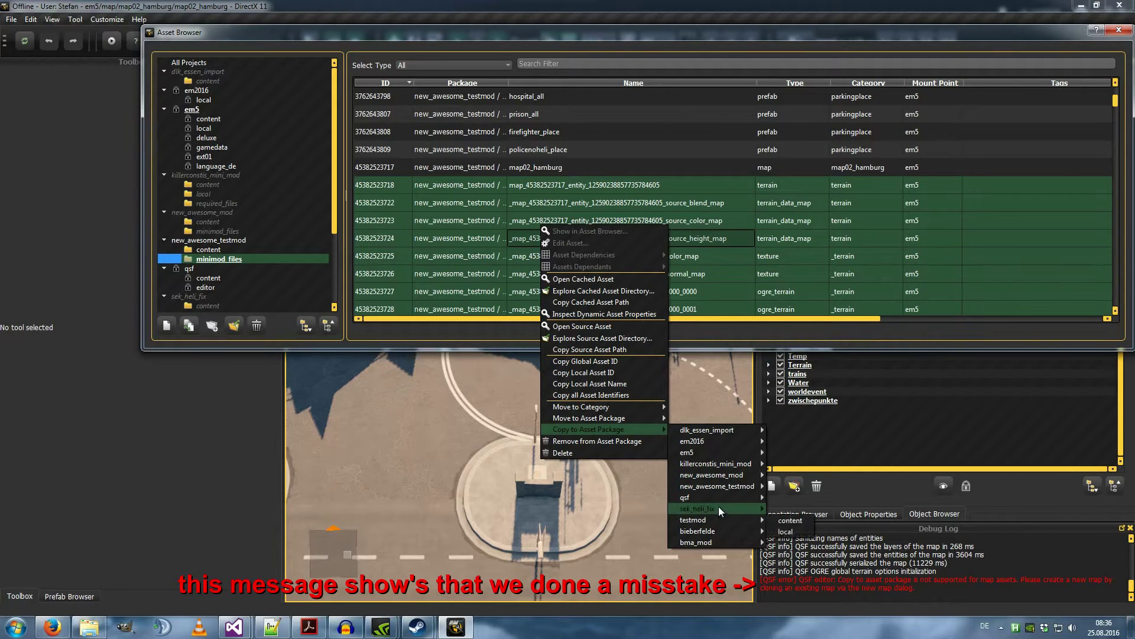
pyautogui.moveTo(725, 486)
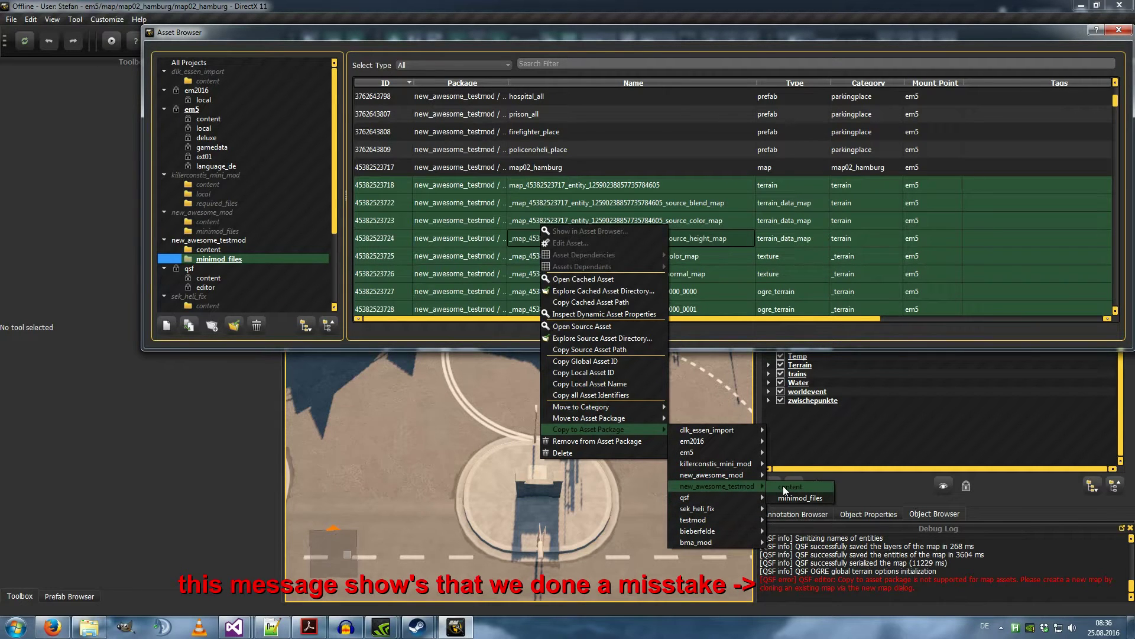
pyautogui.moveTo(637, 416)
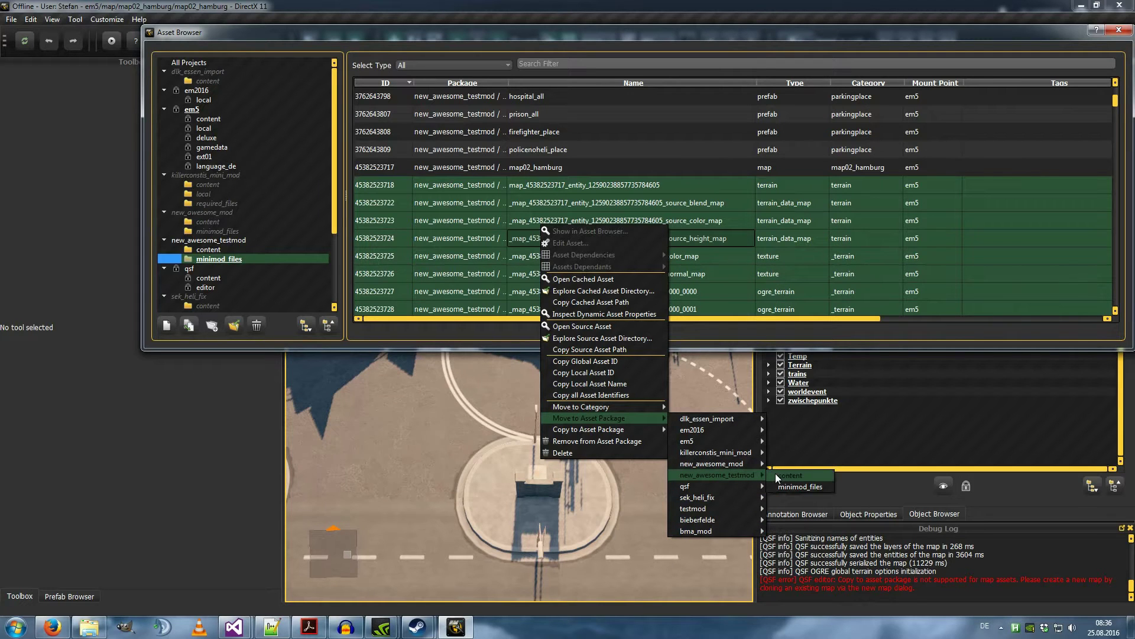
pyautogui.click(786, 477)
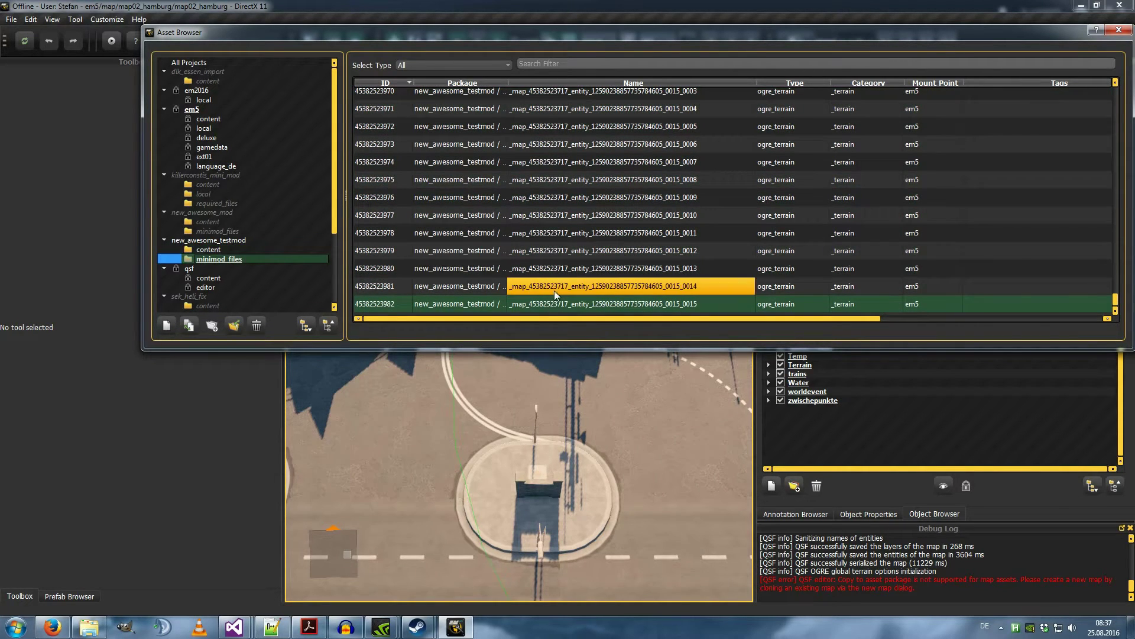
# - Remove map02_hamburg and its terrain assets from the minimod_files asset package and check new_awesome_testmod's content package
pyautogui.moveTo(563, 285); pyautogui.dragTo(555, 225)
pyautogui.rightClick(555, 225)
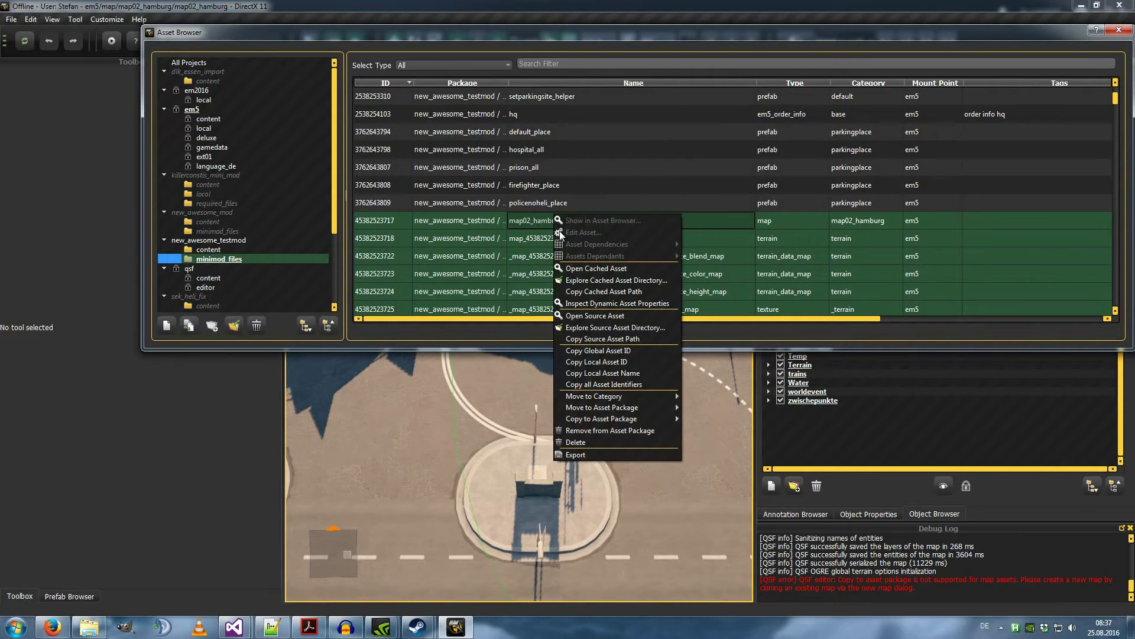
pyautogui.click(593, 430)
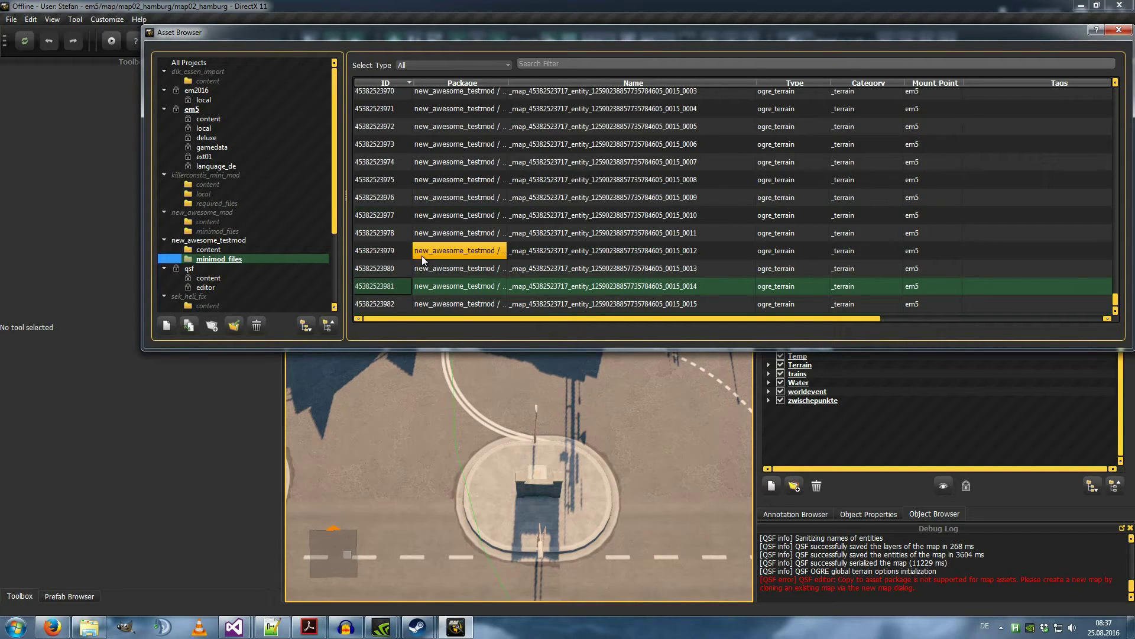
pyautogui.click(245, 248)
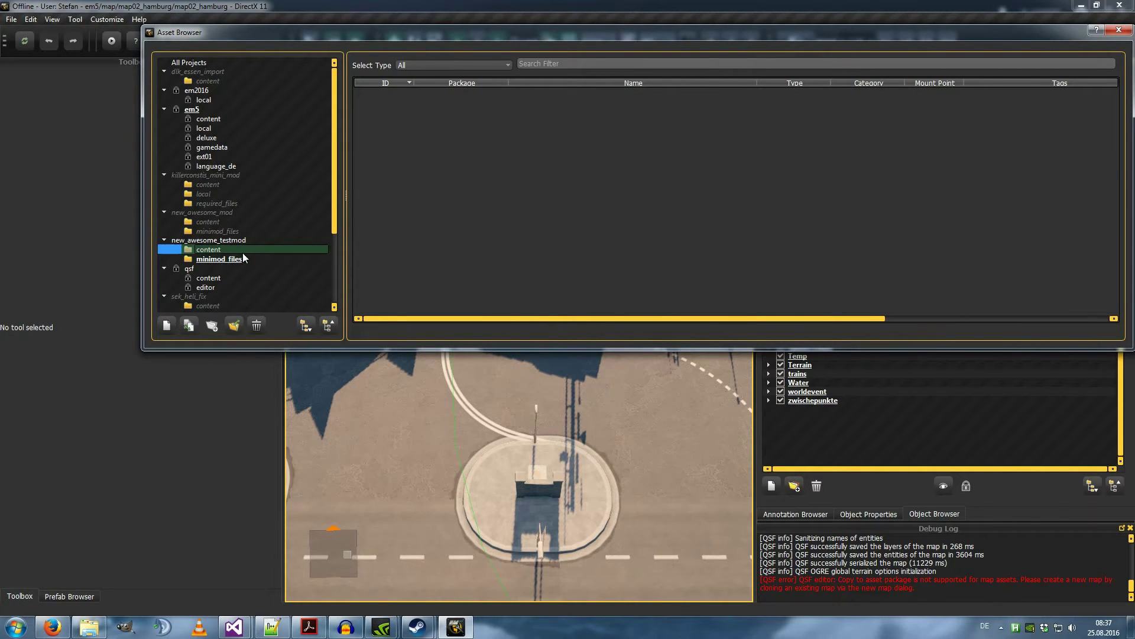
pyautogui.click(245, 258)
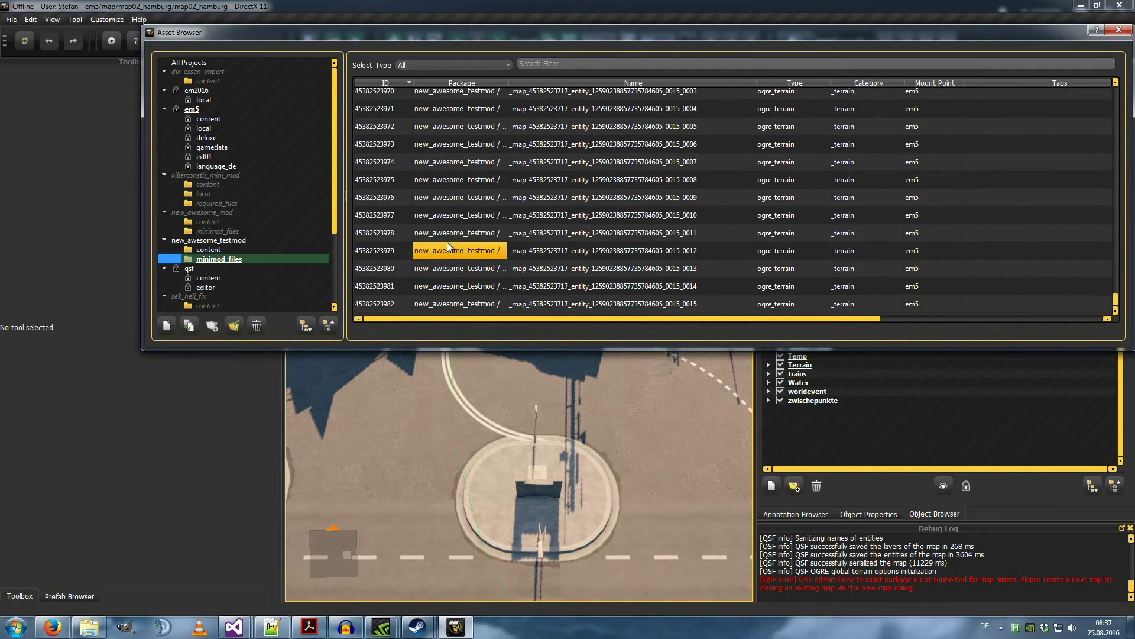
# - Select the map's terrain assets through the last entry in minimod_files and move them to new_awesome_testmod's content package
pyautogui.scroll(20, 449, 237)
pyautogui.moveTo(526, 303); pyautogui.dragTo(553, 126)
pyautogui.scroll(-8, 562, 194)
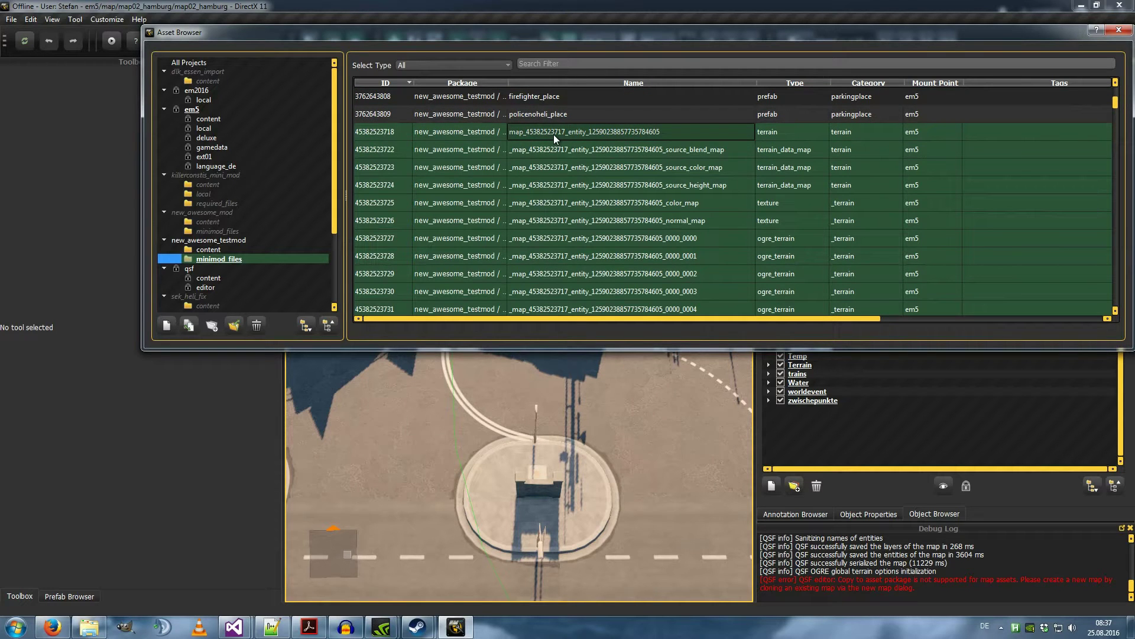
pyautogui.rightClick(554, 133)
pyautogui.moveTo(630, 318)
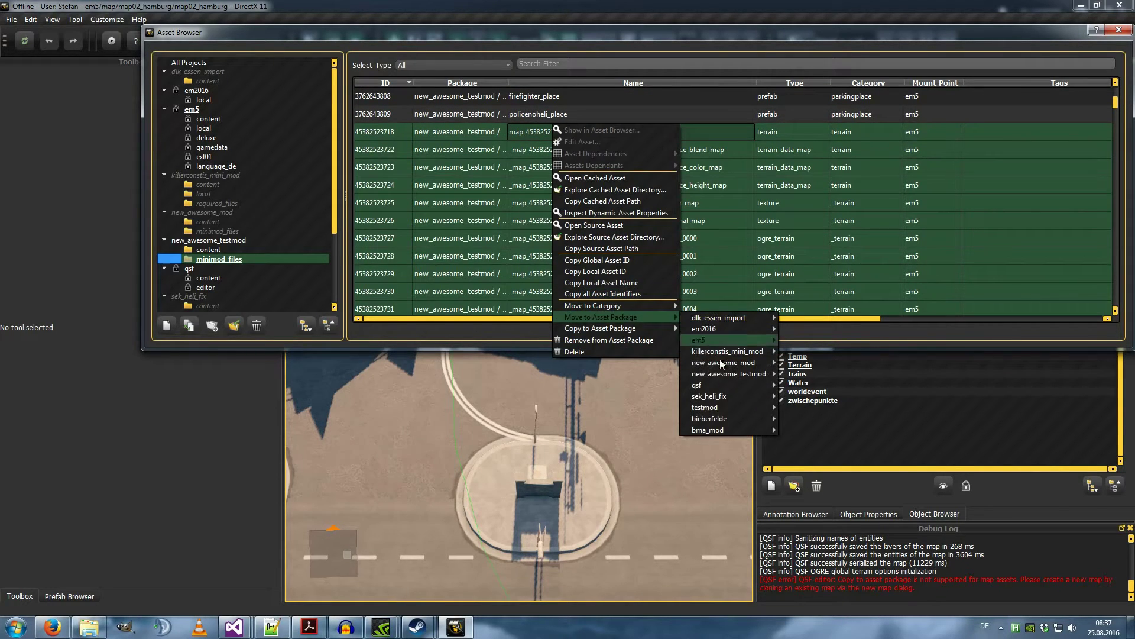
pyautogui.click(799, 376)
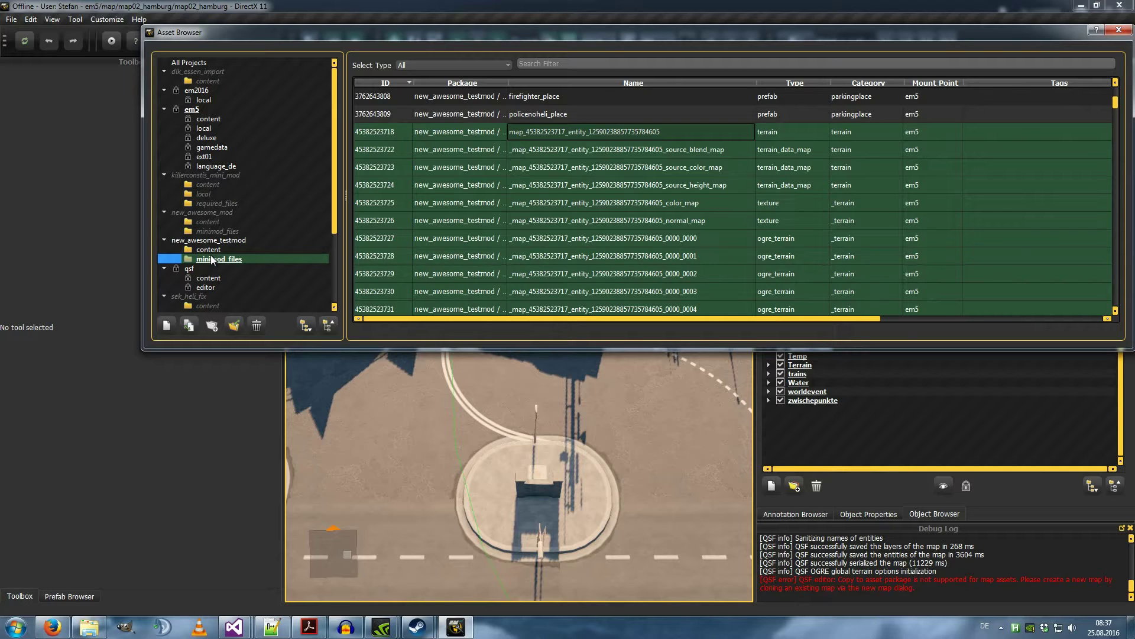
# - Display the moved terrain assets in new_awesome_testmod's content package and make that package the active one
pyautogui.moveTo(211, 261); pyautogui.dragTo(211, 261)
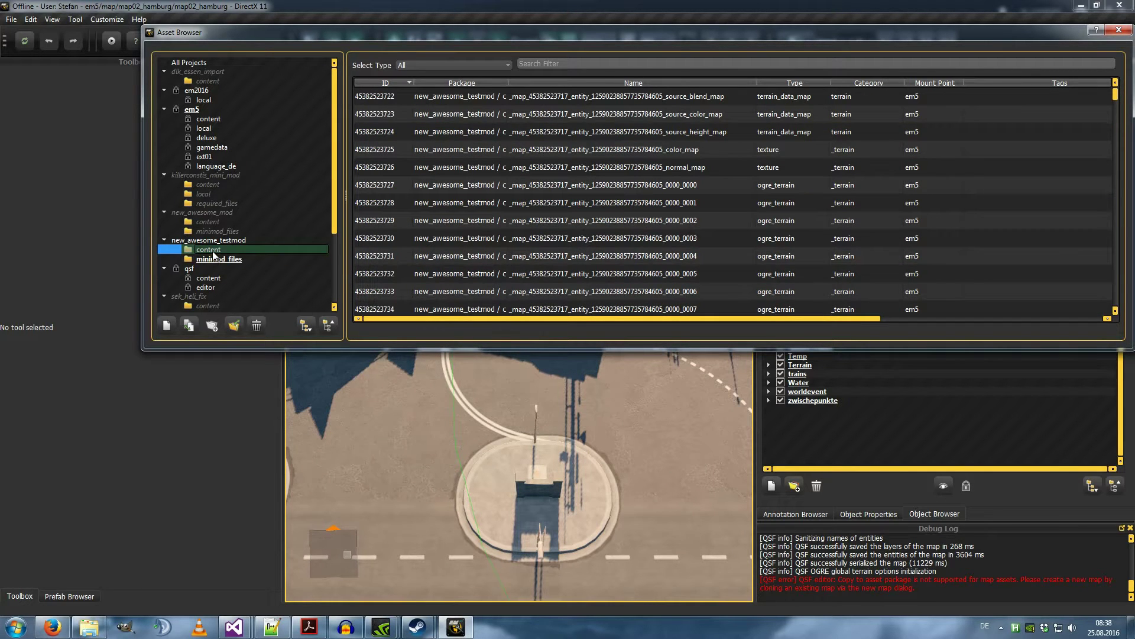
pyautogui.scroll(-20, 576, 273)
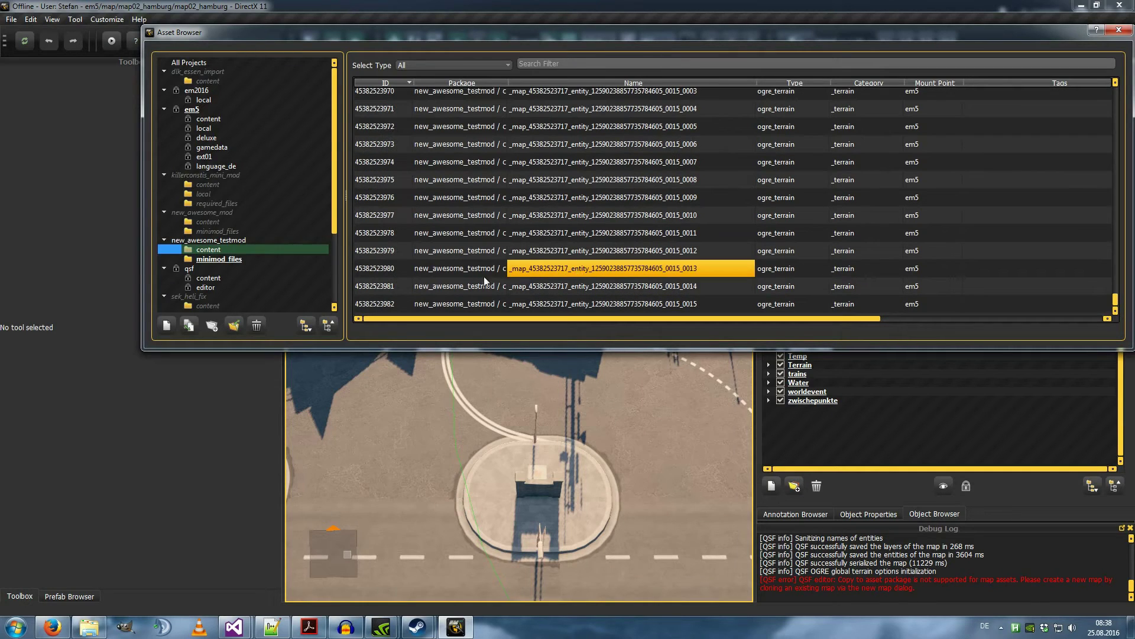
pyautogui.scroll(-2, 261, 268)
pyautogui.rightClick(231, 194)
pyautogui.click(246, 201)
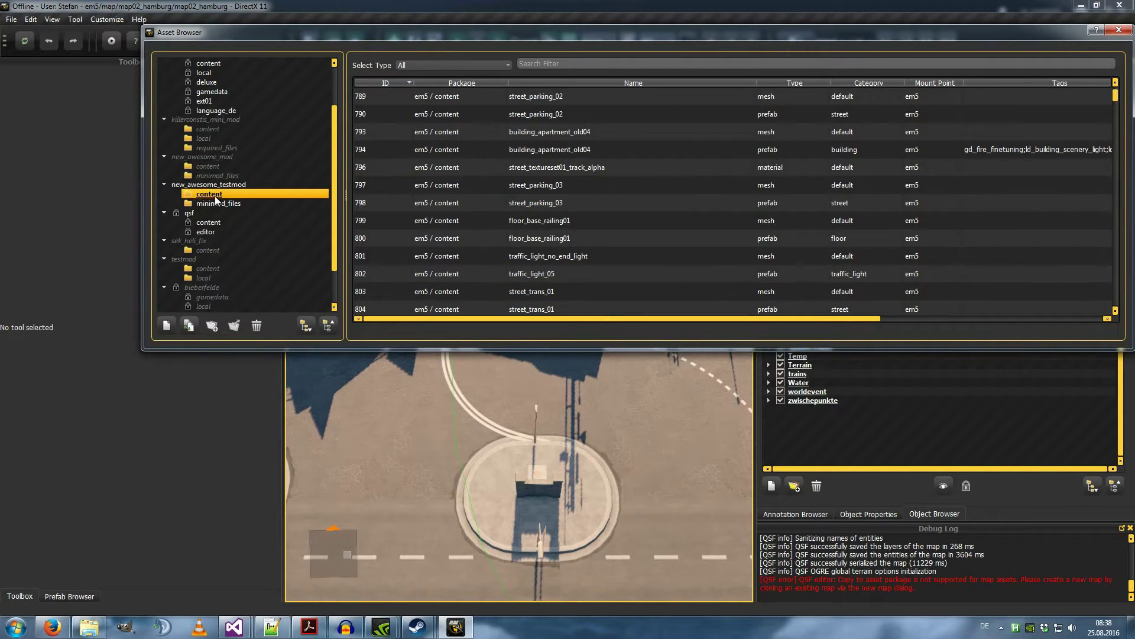
# - Check which assets new_awesome_testmod's content and minimod_files packages hold, and close the Asset Browser
pyautogui.scroll(-10, 466, 172)
pyautogui.scroll(-20, 466, 171)
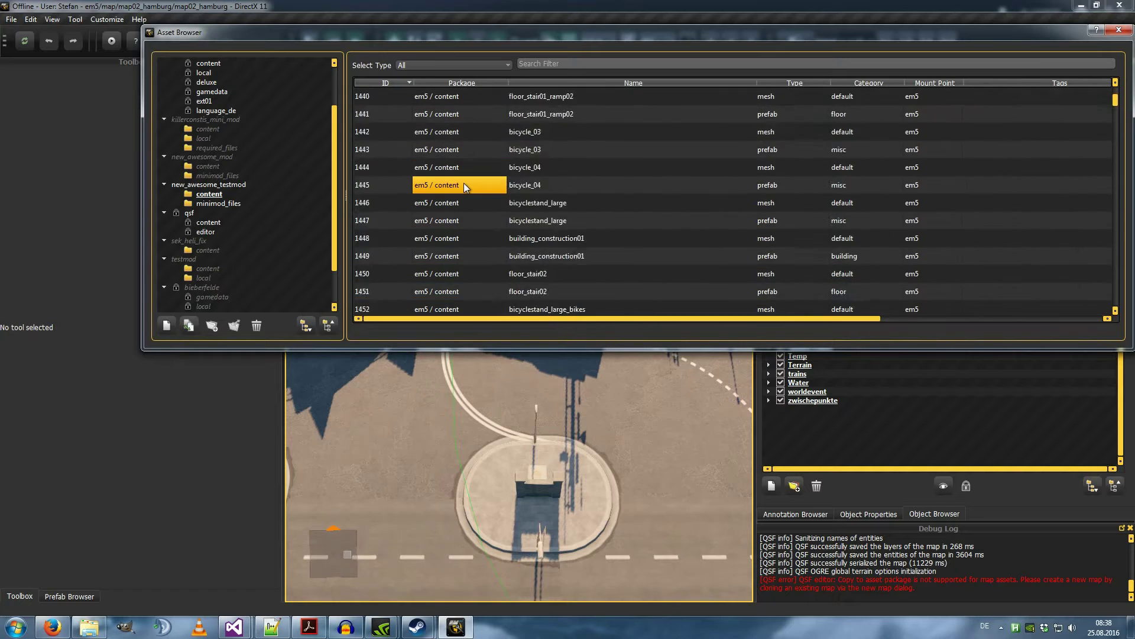
pyautogui.click(236, 194)
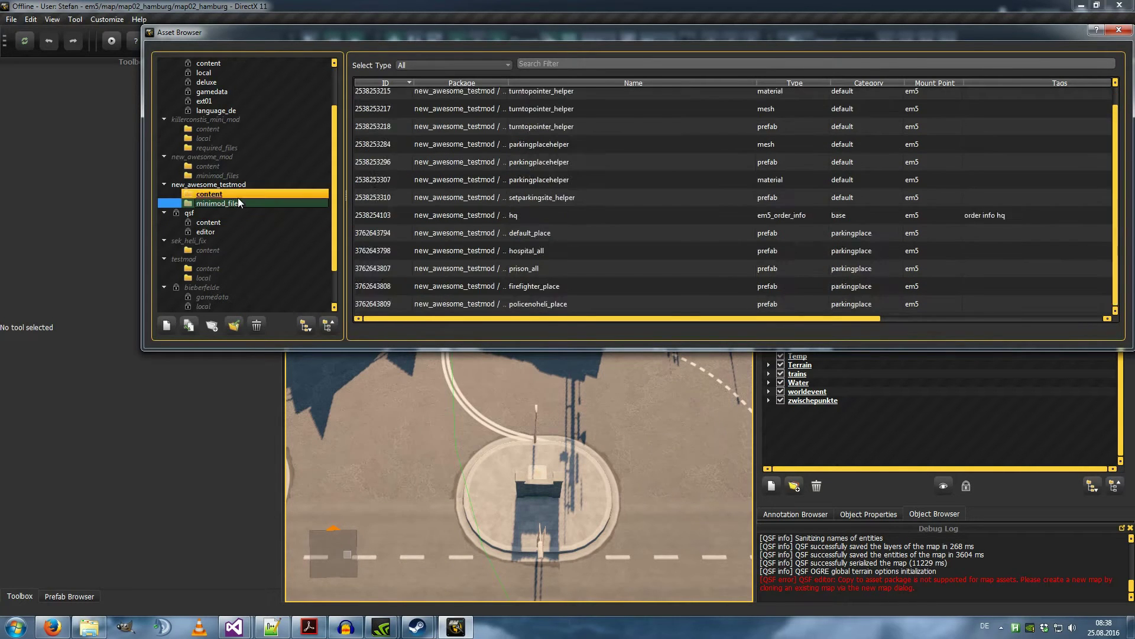
pyautogui.scroll(-15, 469, 257)
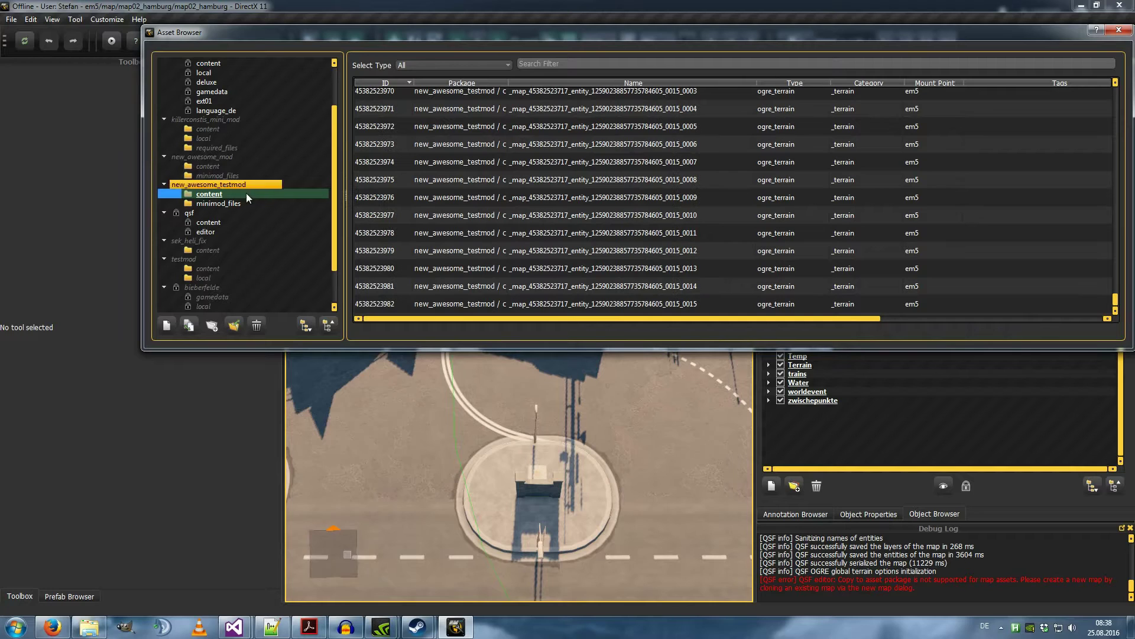
pyautogui.click(234, 202)
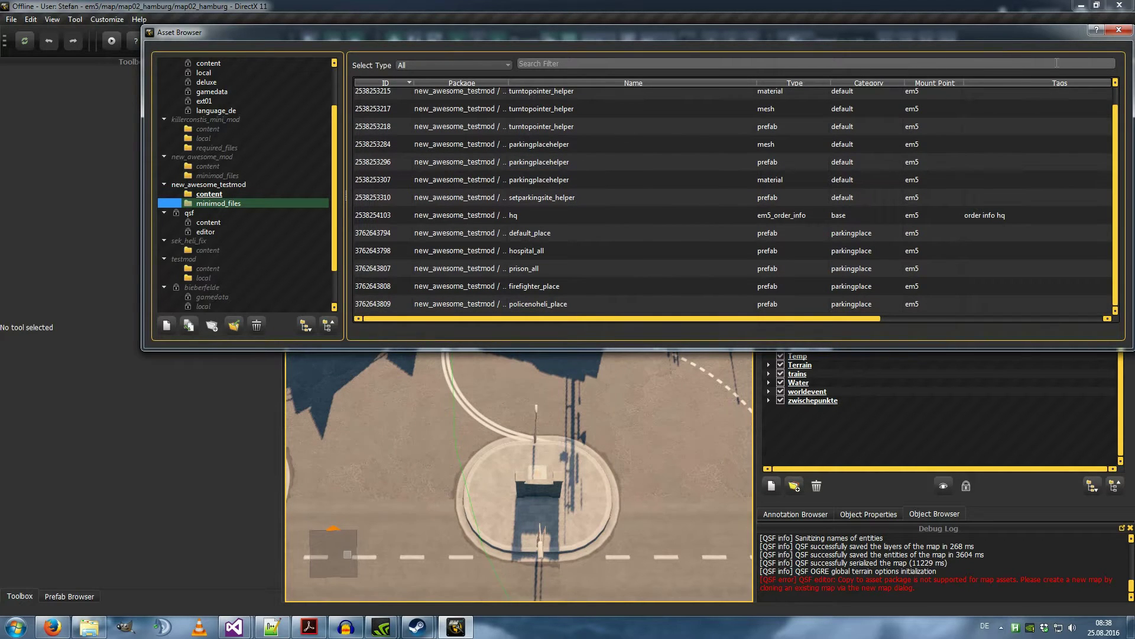
pyautogui.click(1119, 29)
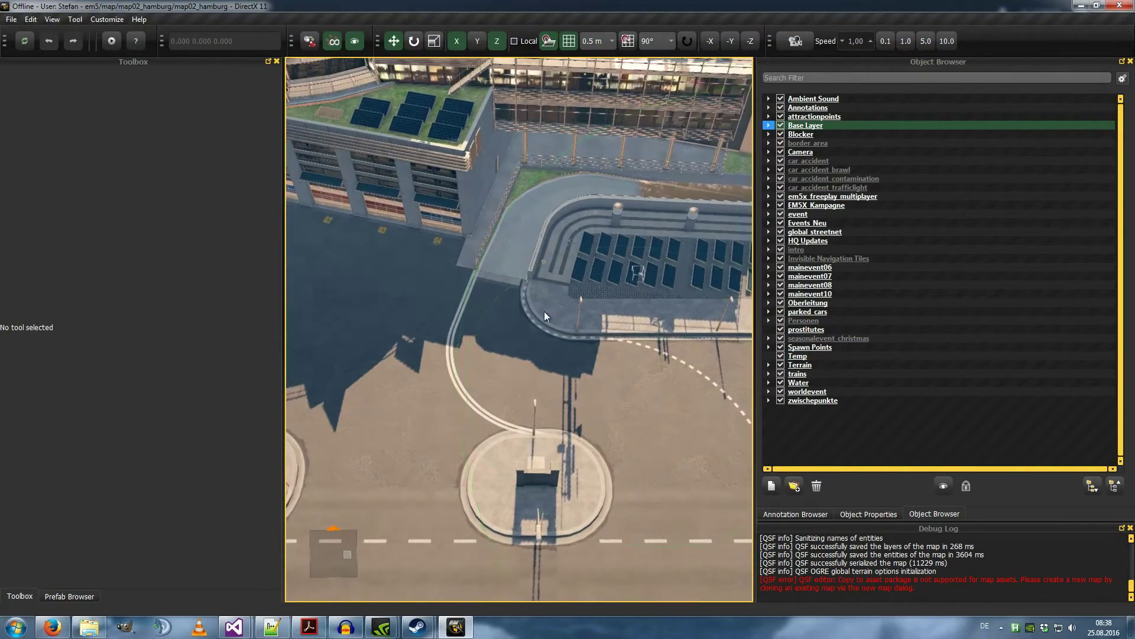
# - Search the prefabs for "helper" and place a parkingplacehelper on the road beside the rounded kerb
pyautogui.press('w')
pyautogui.moveTo(499, 329); pyautogui.dragTo(471, 336, button='right')
pyautogui.press('a')
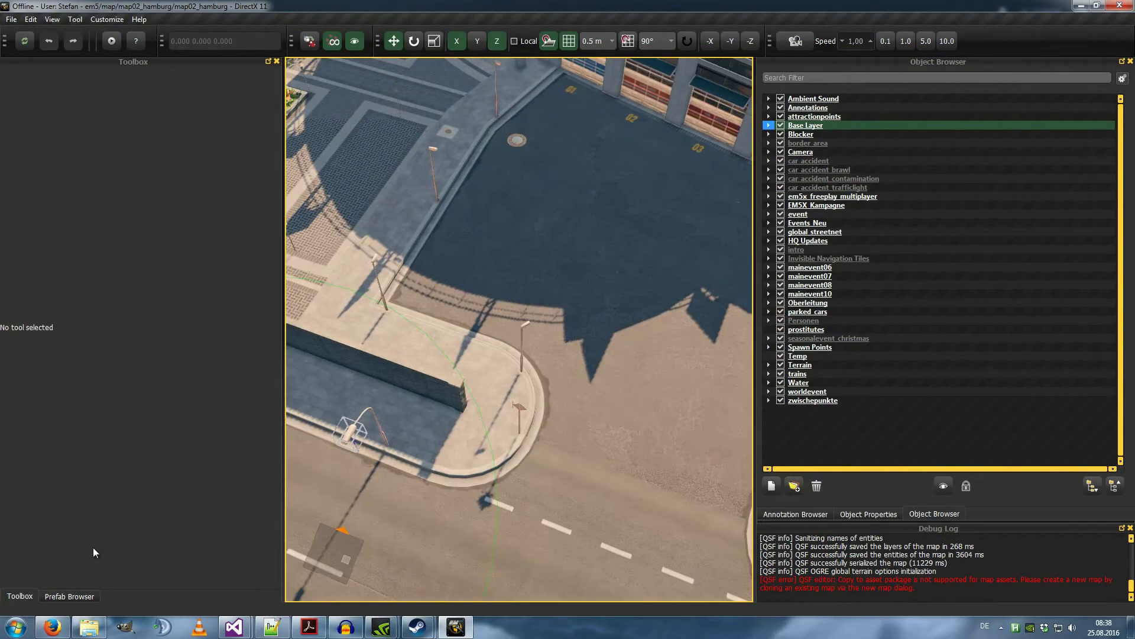
pyautogui.click(79, 596)
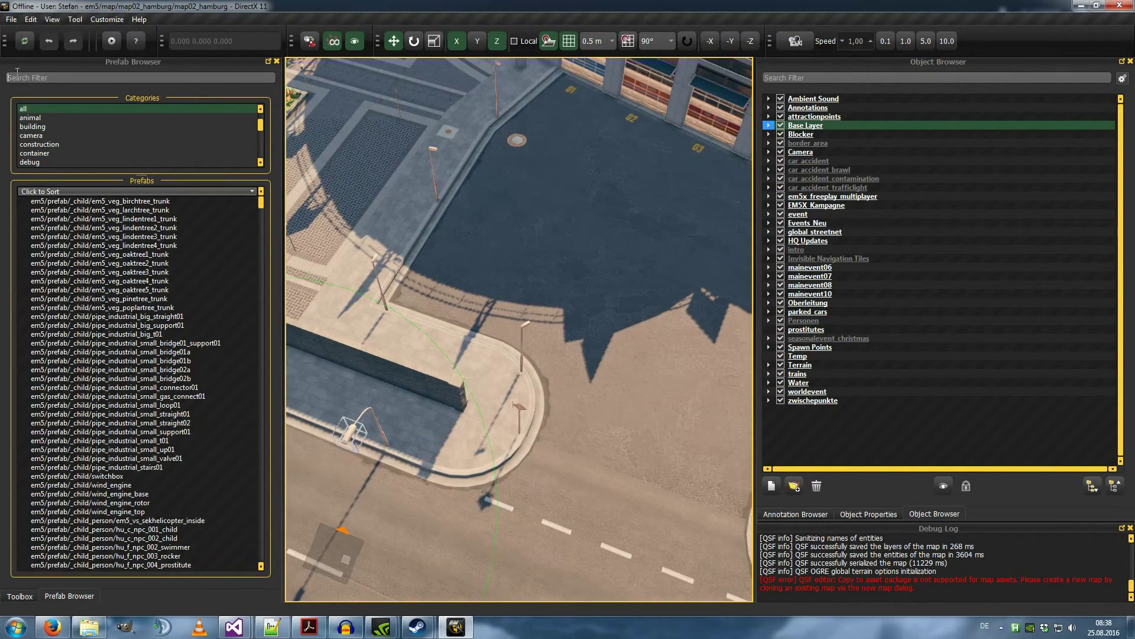
pyautogui.write('helper')
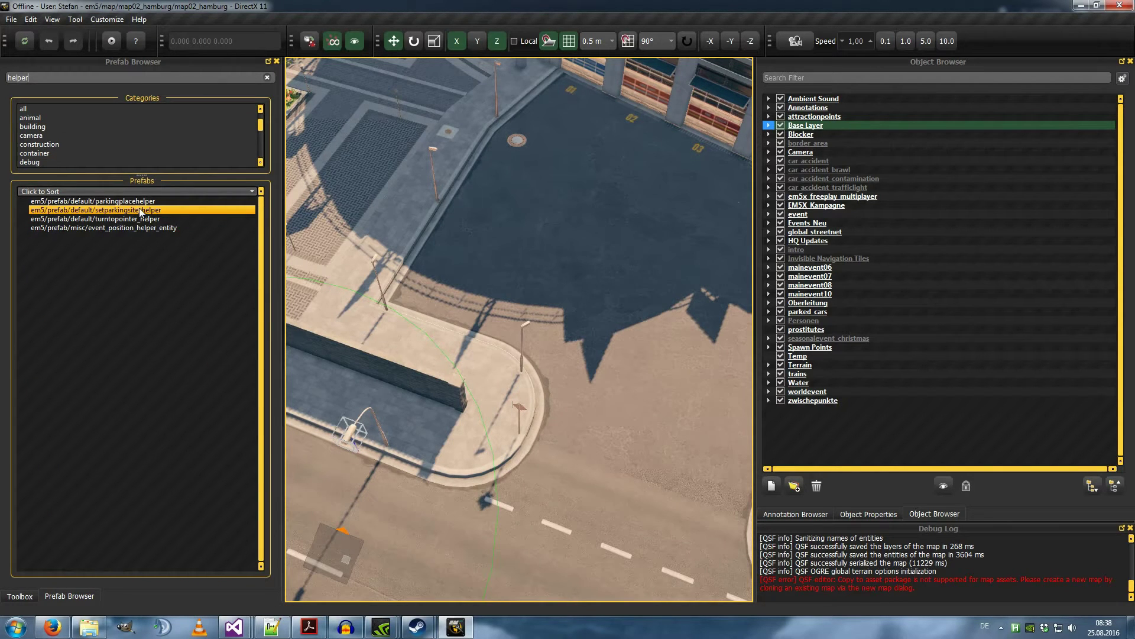
pyautogui.click(118, 201)
pyautogui.click(606, 369)
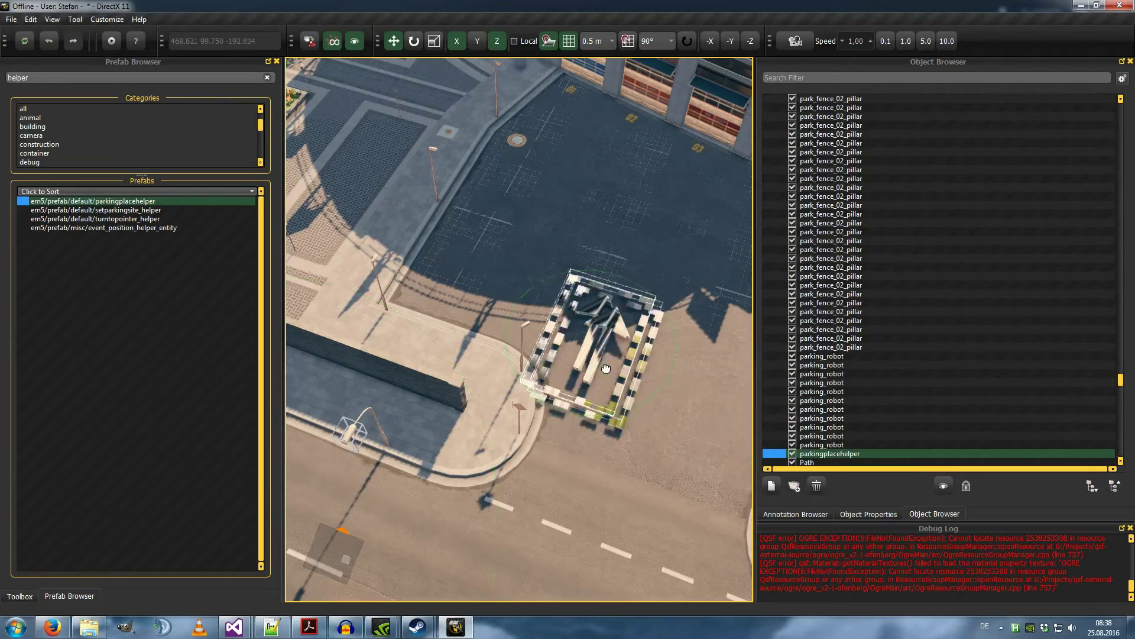
# - Open the Material Browser and pick the material of the placed parkingplacehelper
pyautogui.press('d')
pyautogui.scroll(3, 605, 371)
pyautogui.moveTo(530, 358); pyautogui.dragTo(554, 372, button='right')
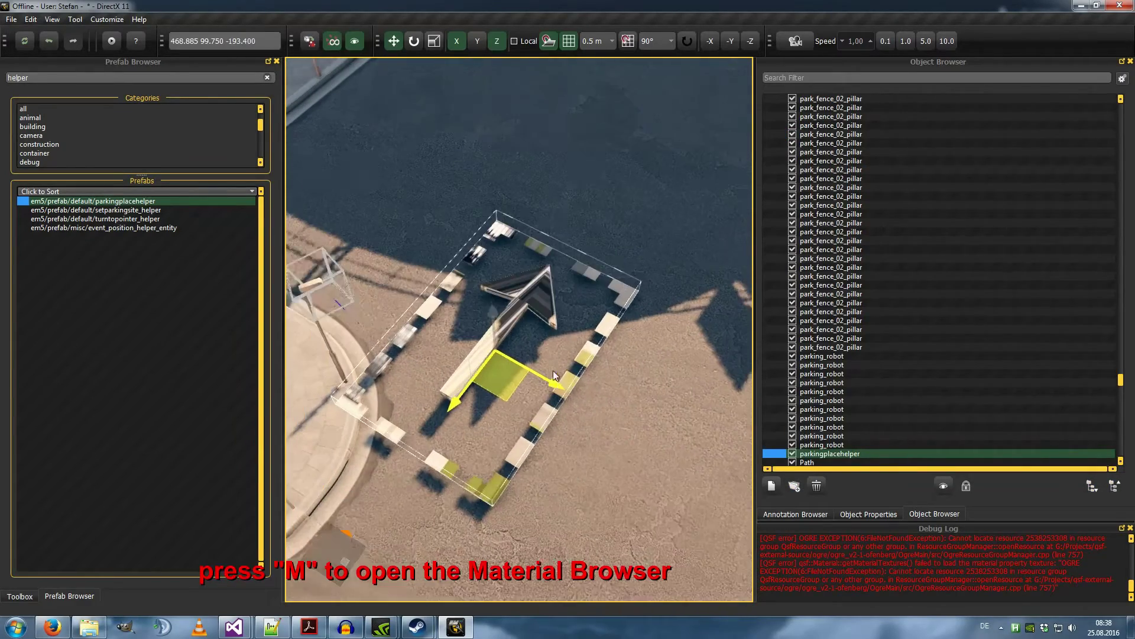
pyautogui.press('m')
pyautogui.click(583, 488)
pyautogui.click(520, 445)
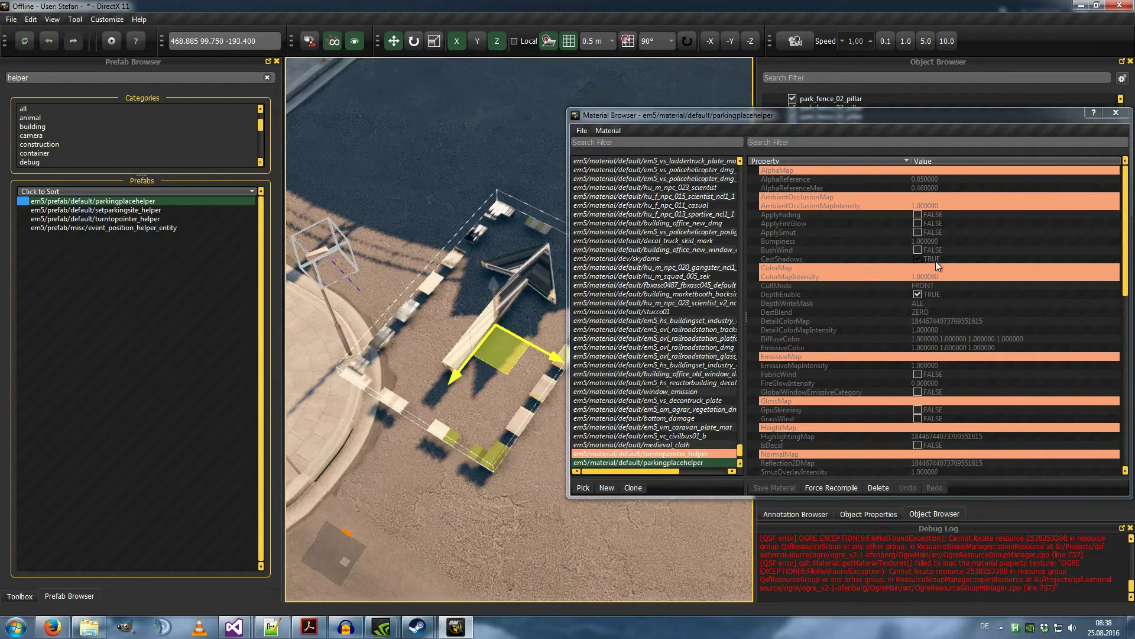
# - Set the parkingplacehelper material's DiffuseColor to blue #0055ff, save the material and close the Material Browser
pyautogui.scroll(-1, 907, 270)
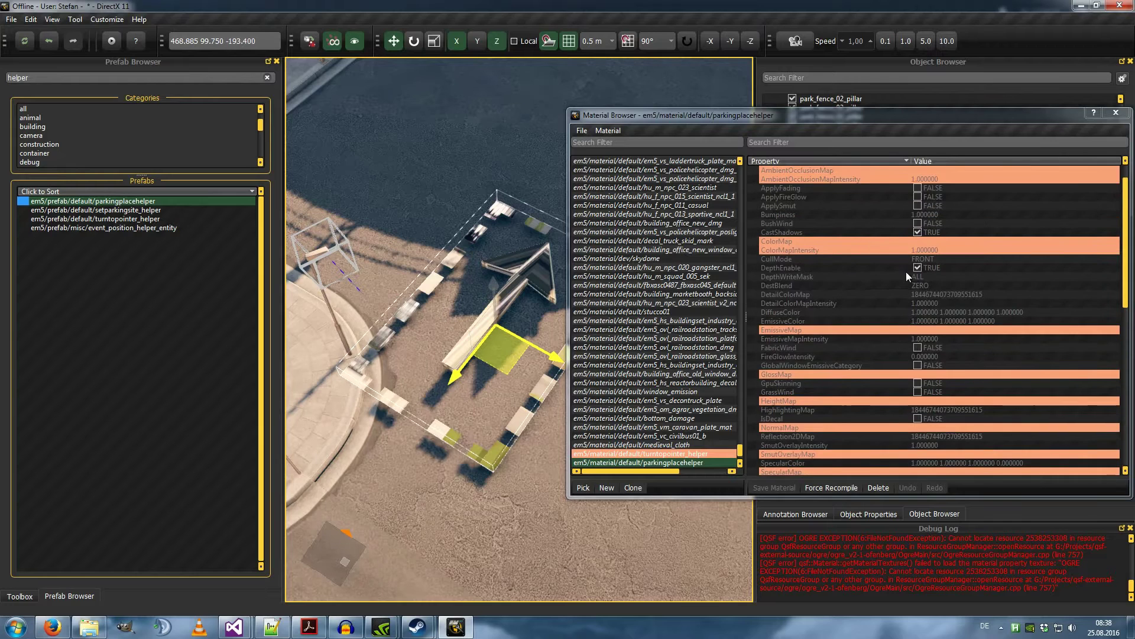
pyautogui.scroll(1, 907, 244)
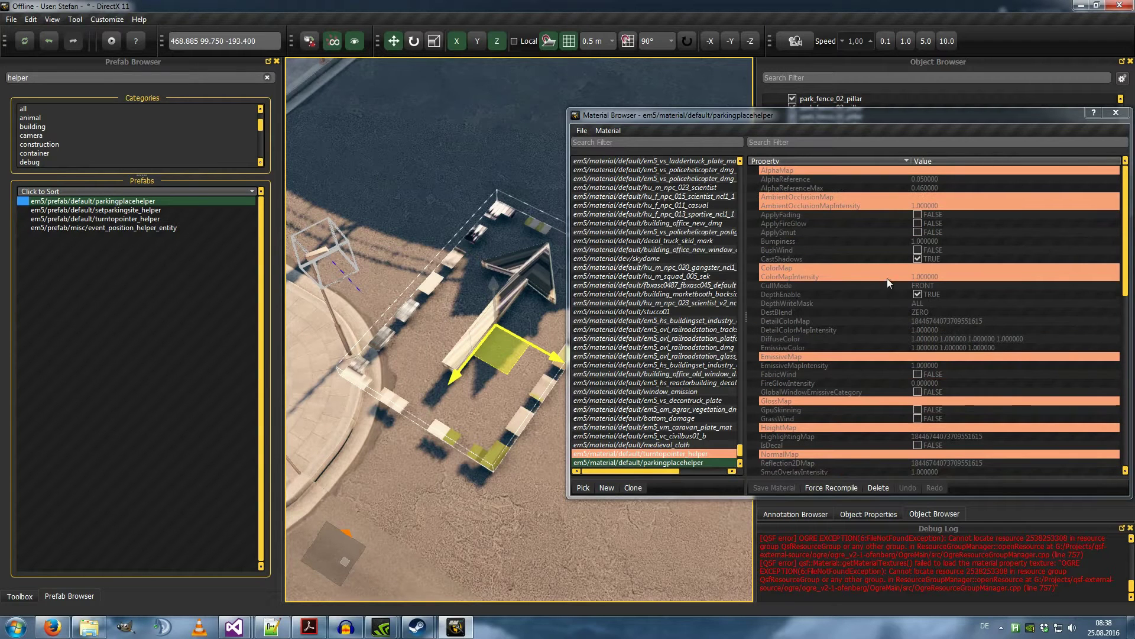
pyautogui.scroll(-1, 899, 323)
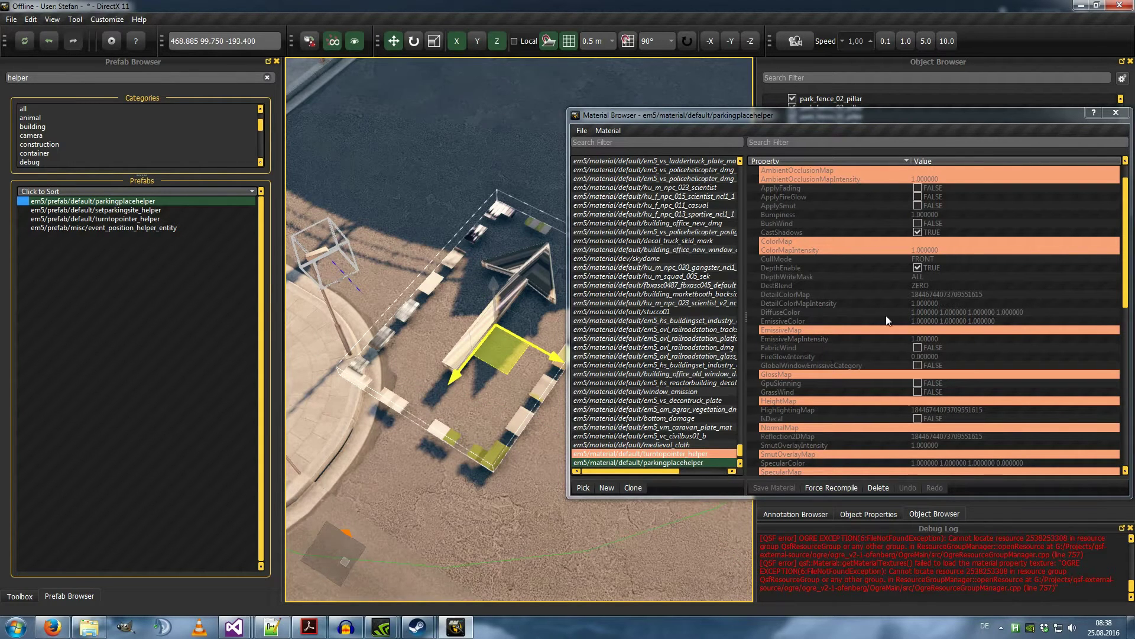
pyautogui.doubleClick(938, 315)
pyautogui.click(854, 254)
pyautogui.moveTo(851, 243); pyautogui.dragTo(875, 236)
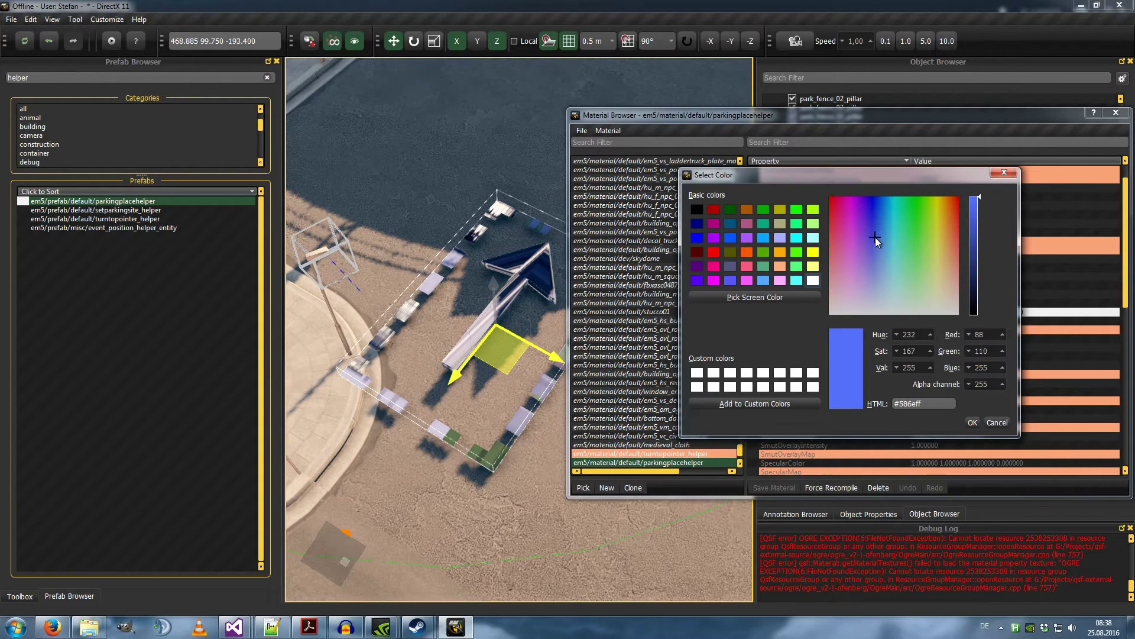
pyautogui.click(730, 237)
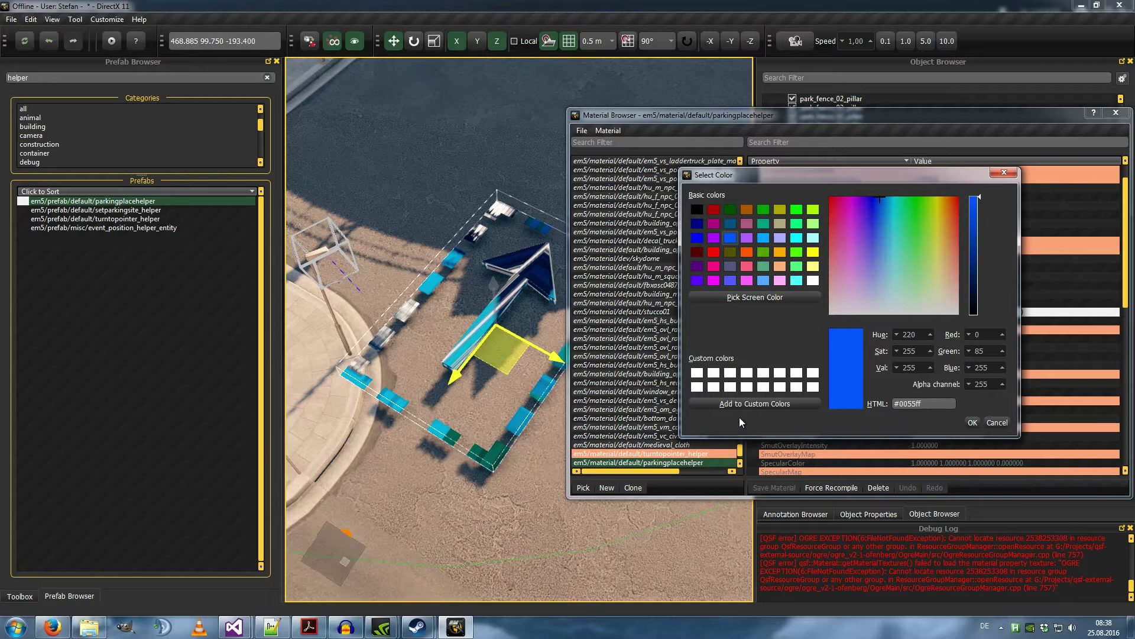
pyautogui.click(973, 423)
pyautogui.click(781, 488)
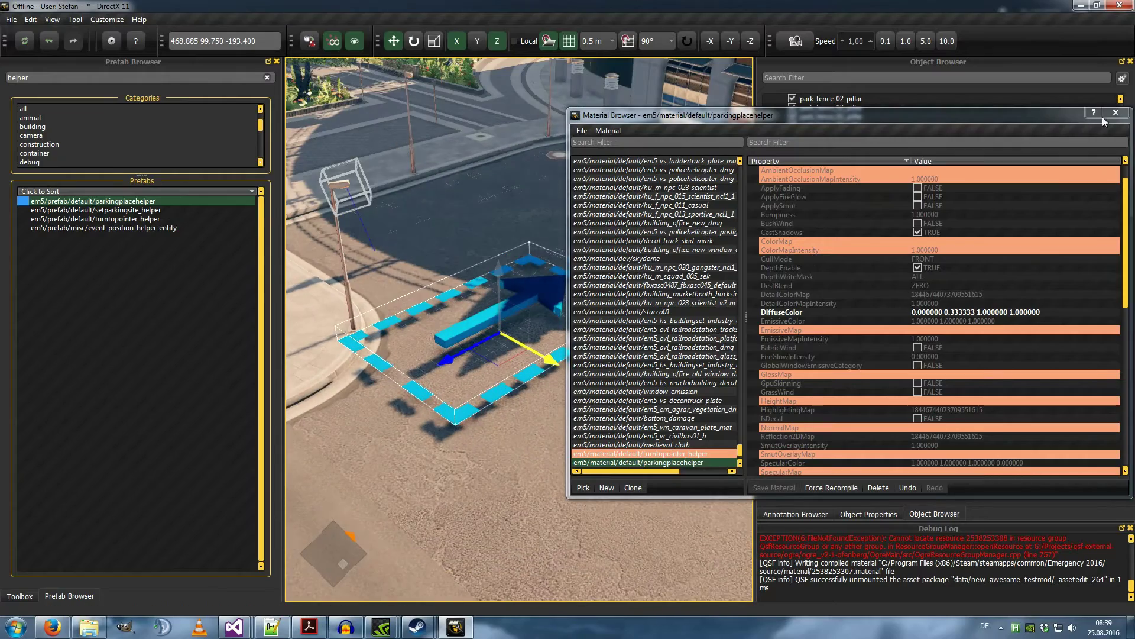
pyautogui.click(1116, 112)
# - Delete the parkingplacehelper placed on the road beside the rounded kerb
pyautogui.moveTo(513, 365); pyautogui.dragTo(514, 364, button='middle')
pyautogui.rightClick(513, 364)
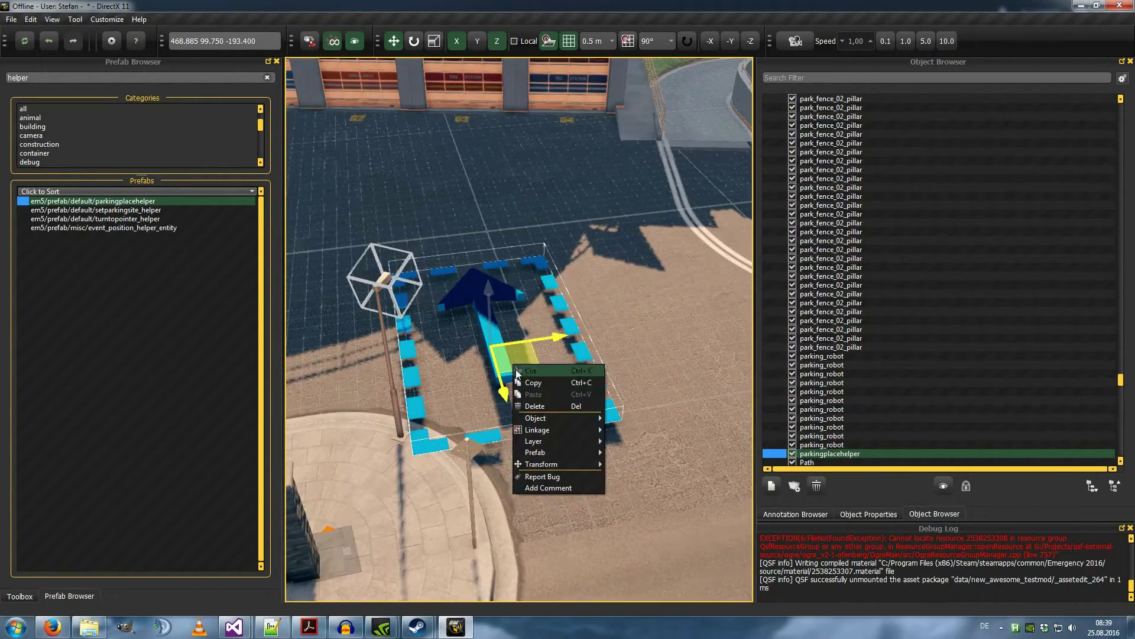
pyautogui.click(534, 406)
# - Place a turntopointer_helper prefab on the sunlit paving in front of the garage forecourt
pyautogui.click(94, 210)
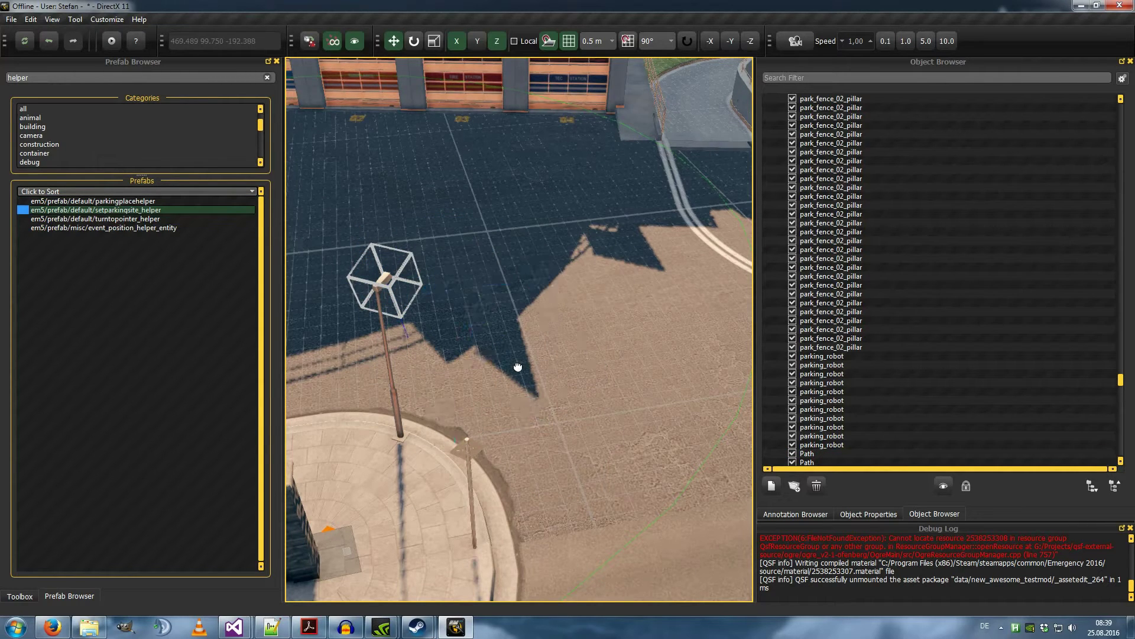
pyautogui.click(111, 203)
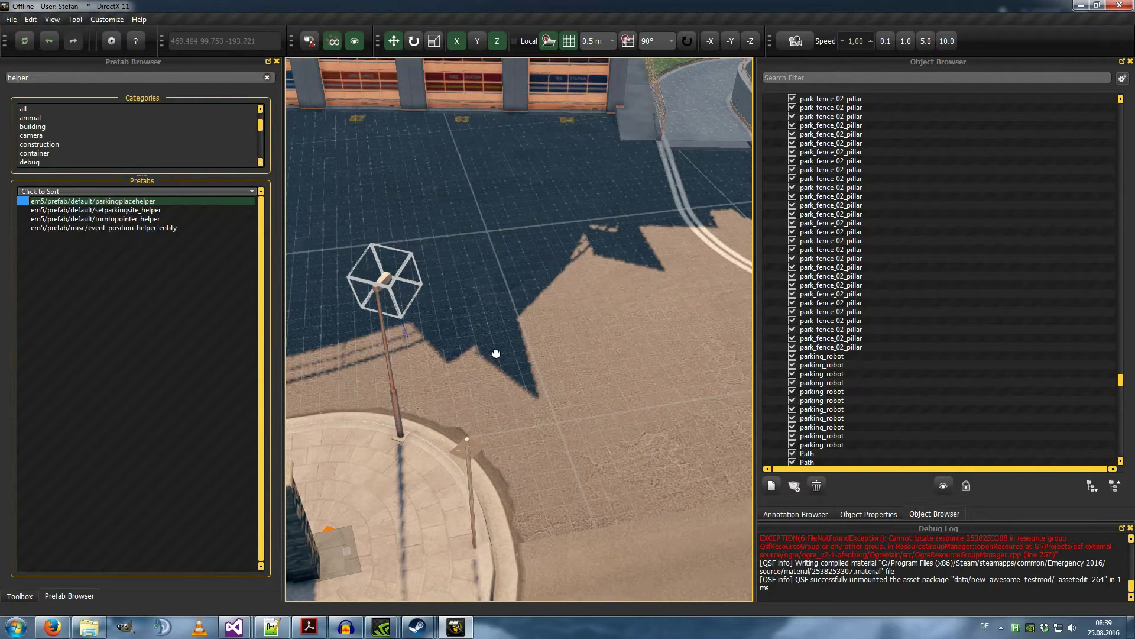
pyautogui.click(156, 212)
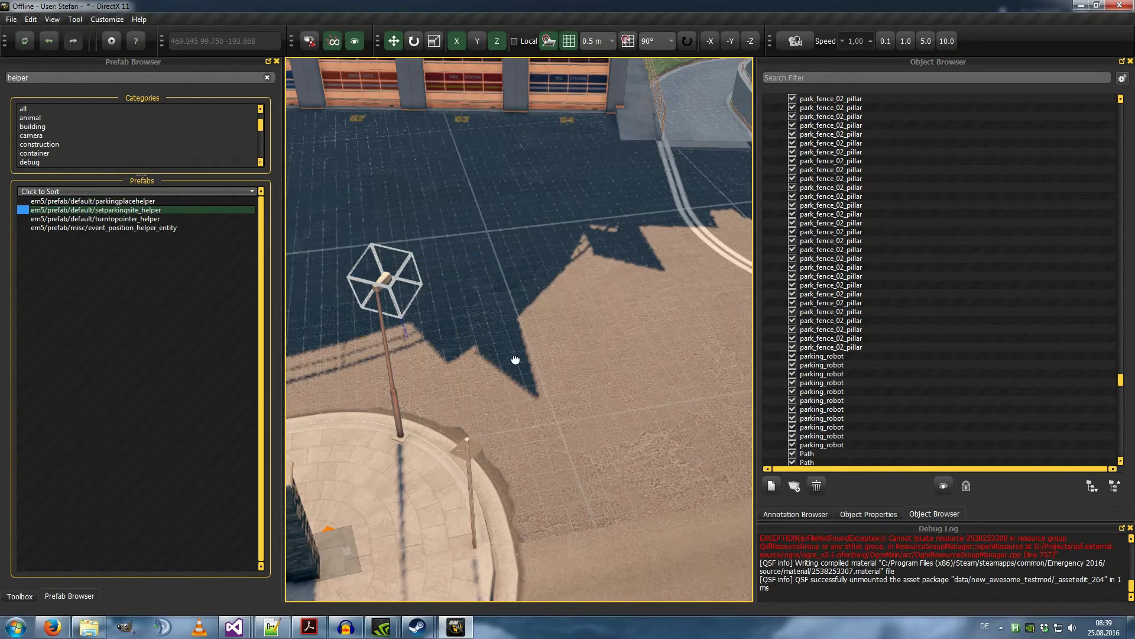
pyautogui.click(169, 219)
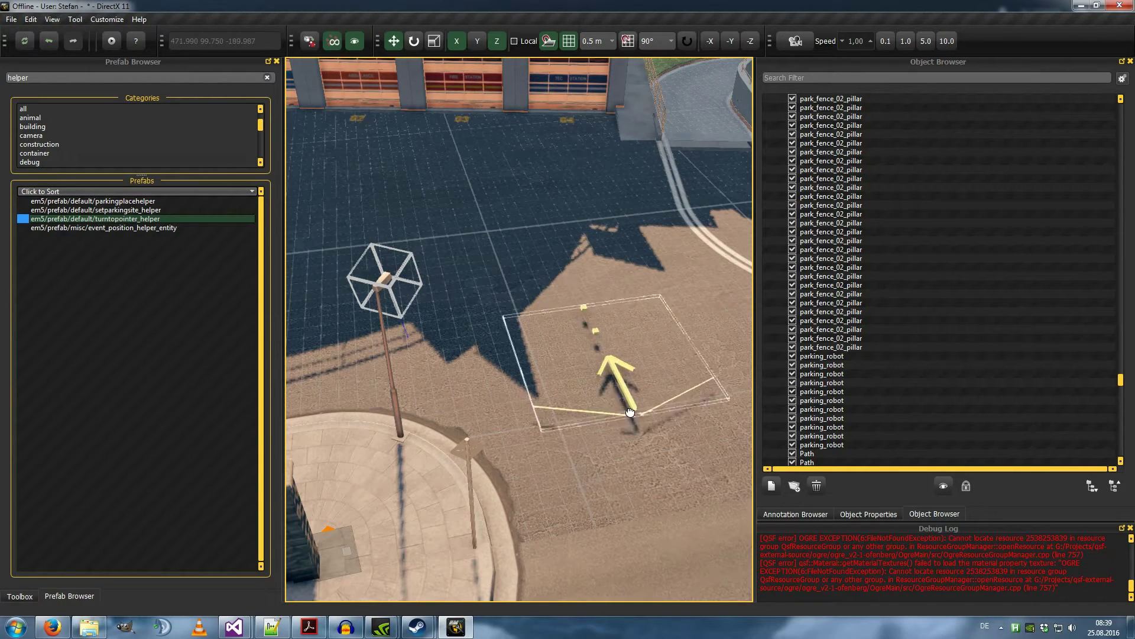
pyautogui.click(628, 414)
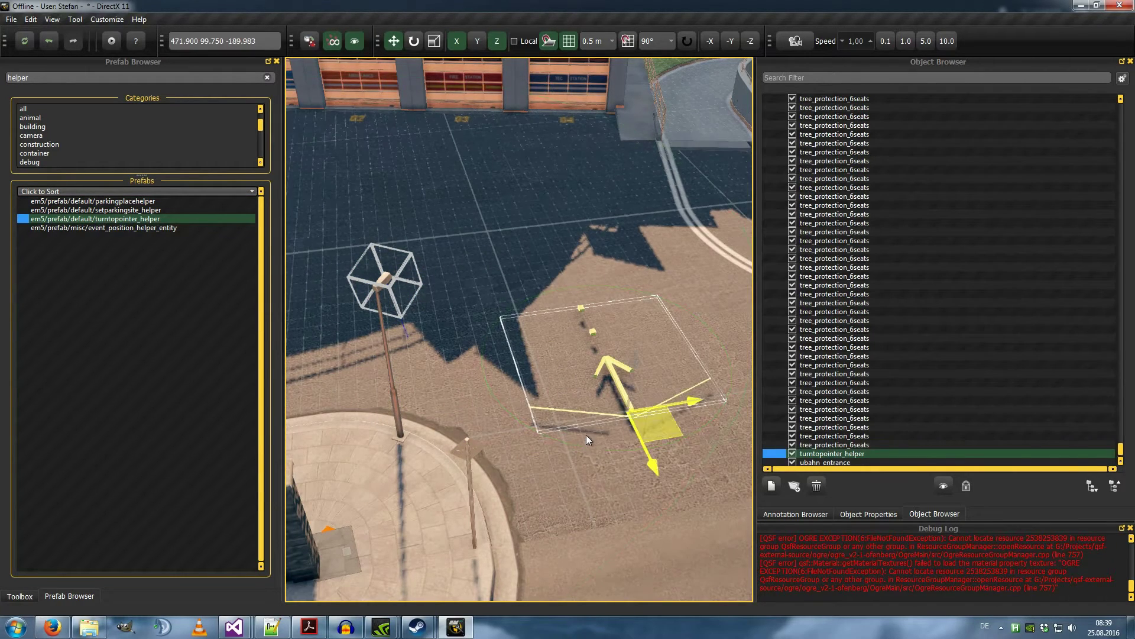
# - Open the Material Browser and pick the material of the placed turntopointer_helper
pyautogui.press('m')
pyautogui.moveTo(445, 411); pyautogui.dragTo(605, 451, button='middle')
pyautogui.scroll(3, 511, 452)
pyautogui.moveTo(511, 452); pyautogui.dragTo(601, 462, button='middle')
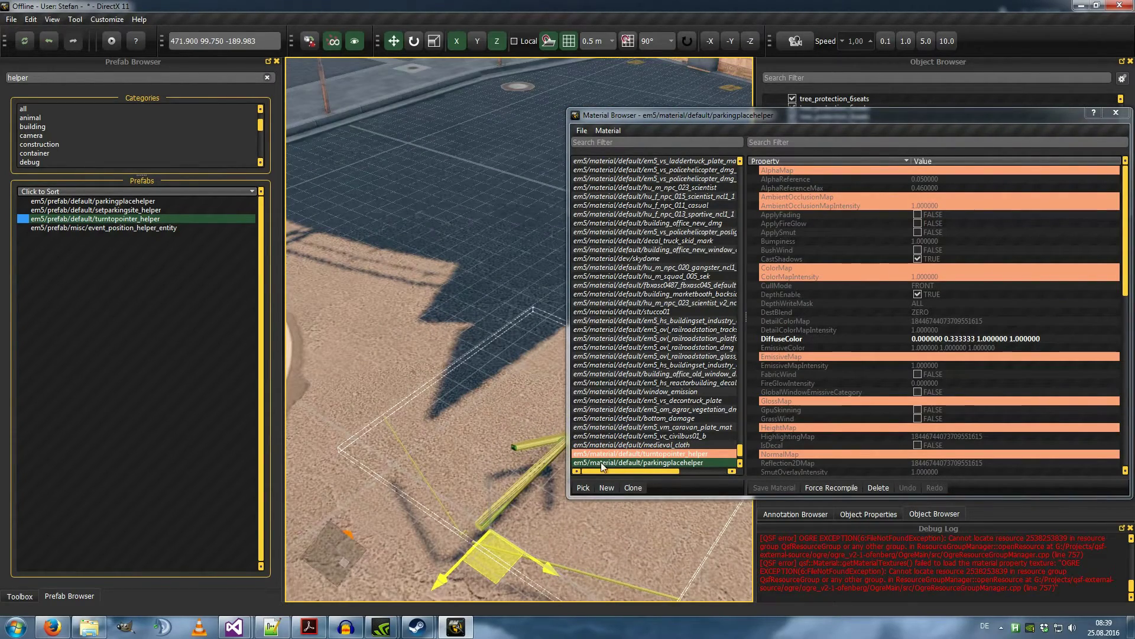
pyautogui.click(585, 488)
pyautogui.click(517, 495)
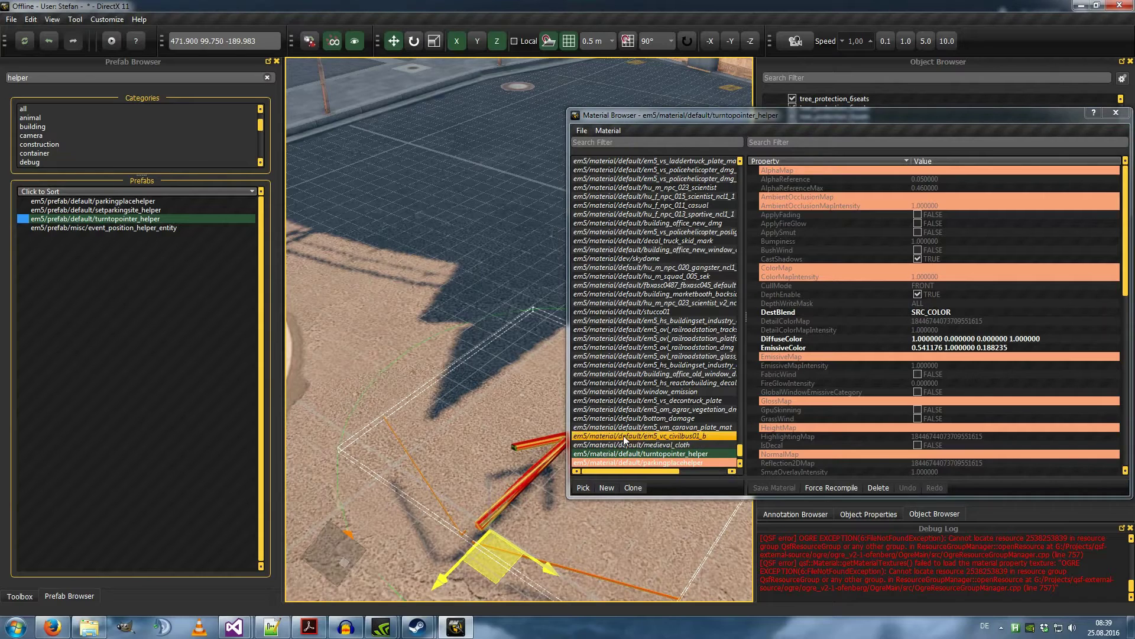
# - Set the turntopointer_helper material's DiffuseColor to blue #0055ff, save the material and close the Material Browser
pyautogui.doubleClick(932, 348)
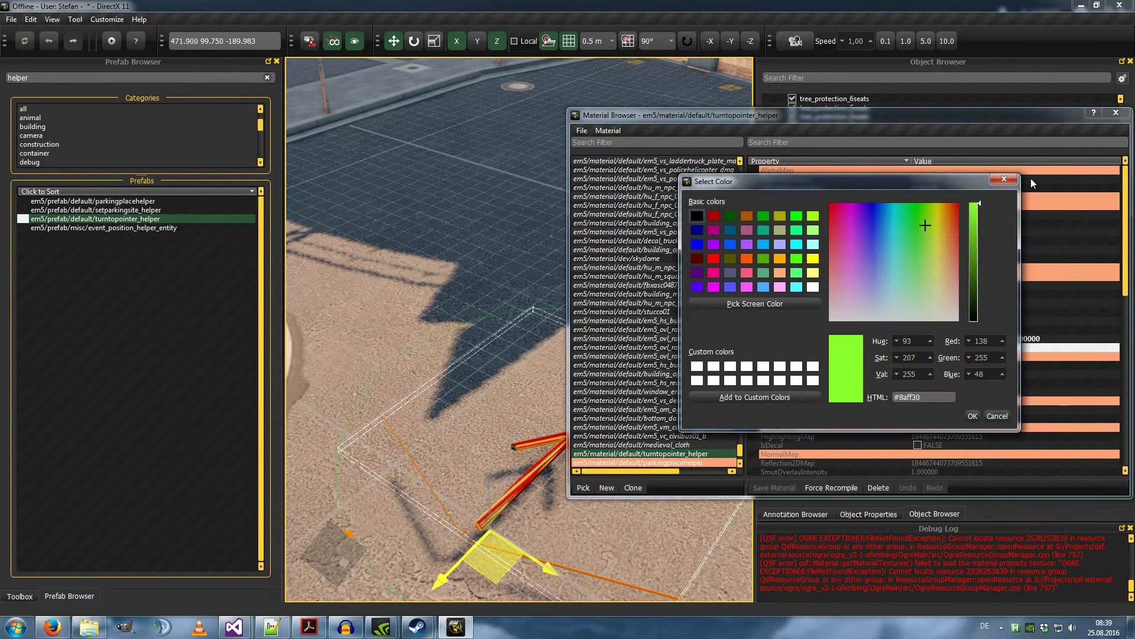
pyautogui.click(1004, 181)
pyautogui.doubleClick(926, 339)
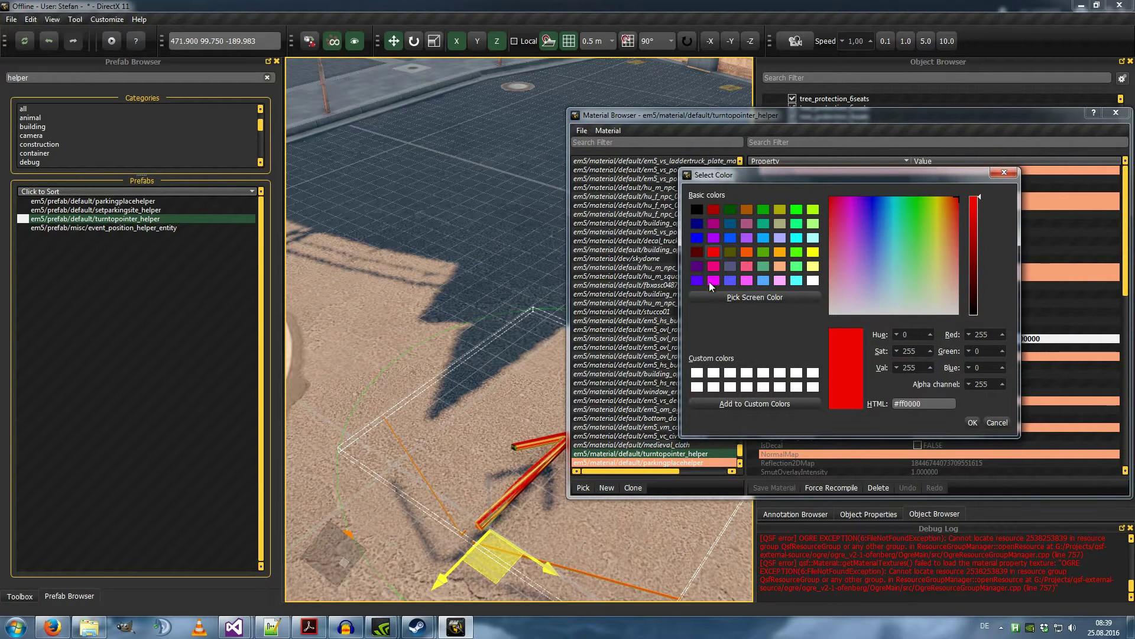
pyautogui.click(730, 238)
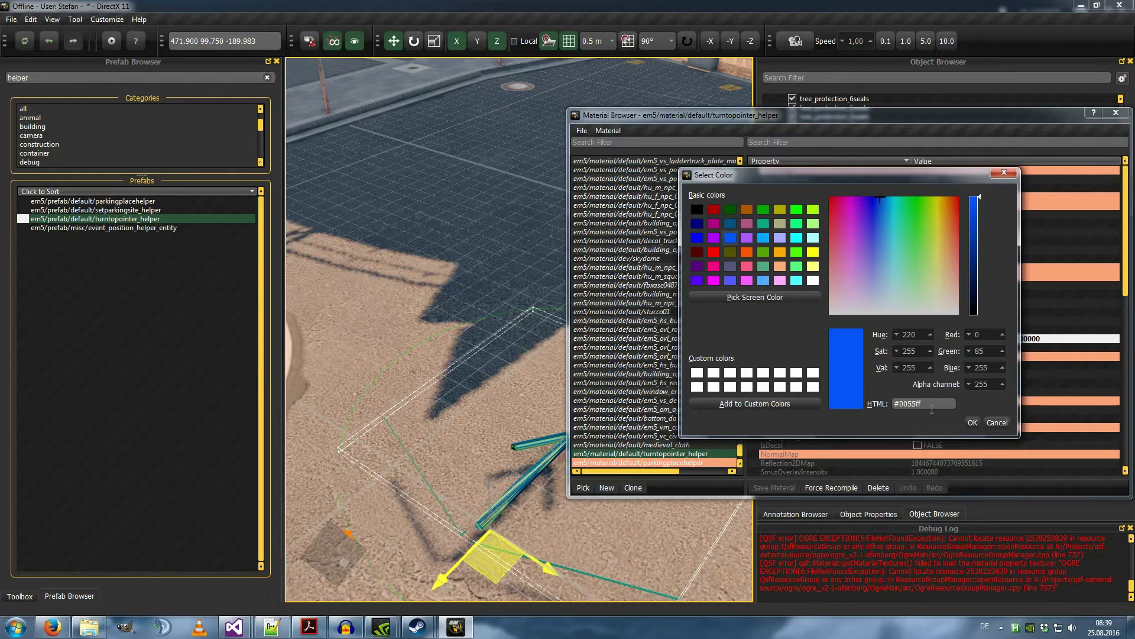
pyautogui.click(972, 422)
pyautogui.click(775, 487)
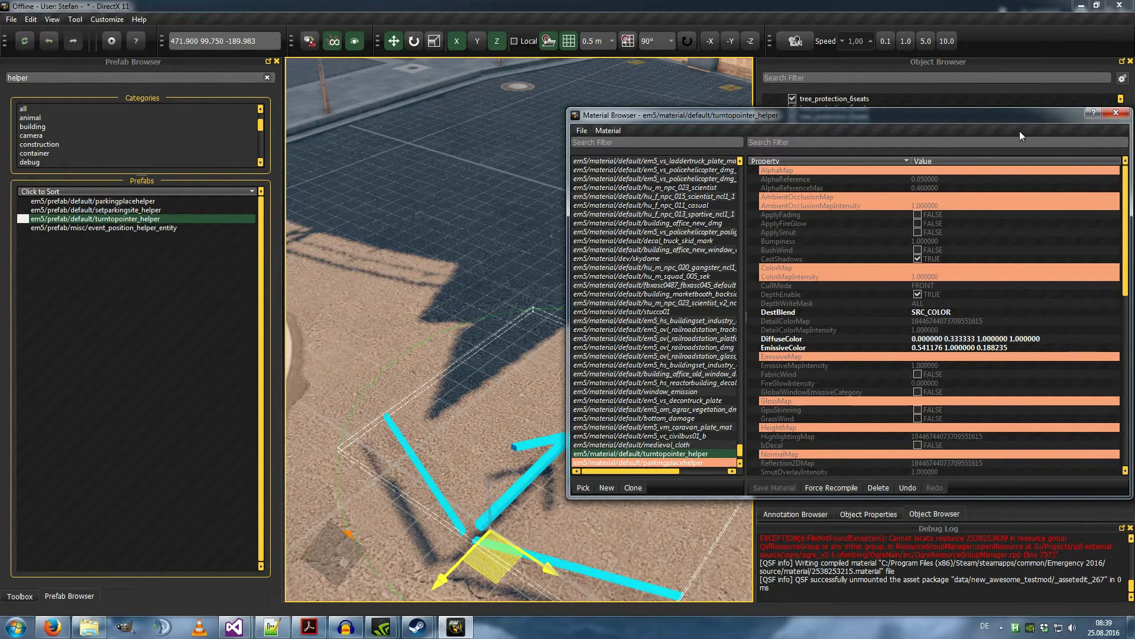
pyautogui.click(1116, 112)
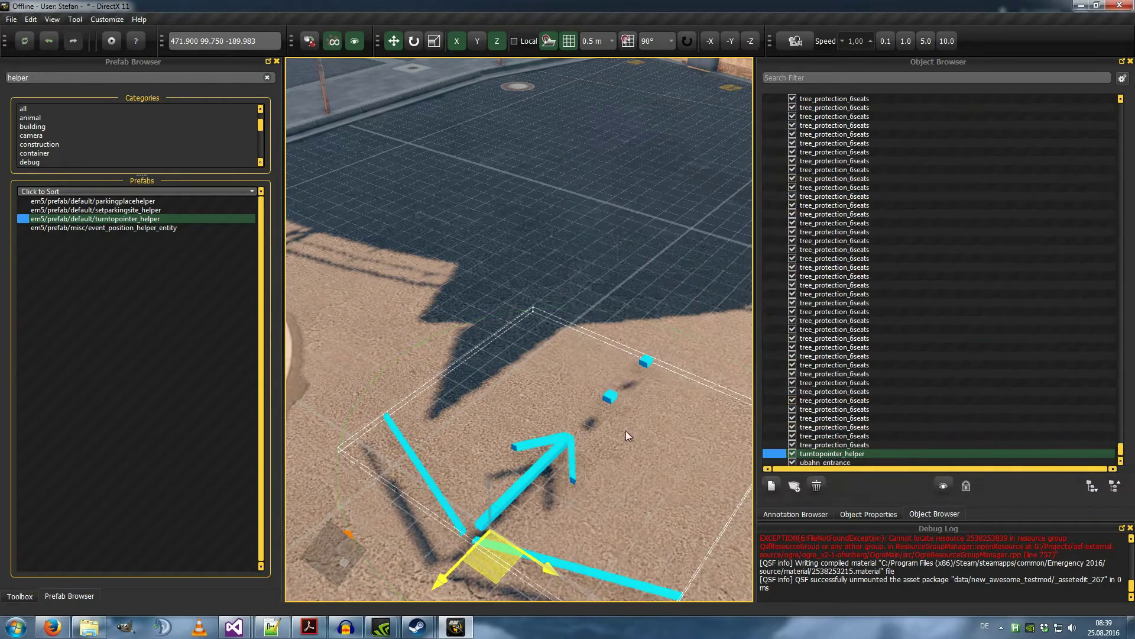
# - Delete the placed turntopointer_helper from the map
pyautogui.rightClick(567, 471)
pyautogui.click(591, 514)
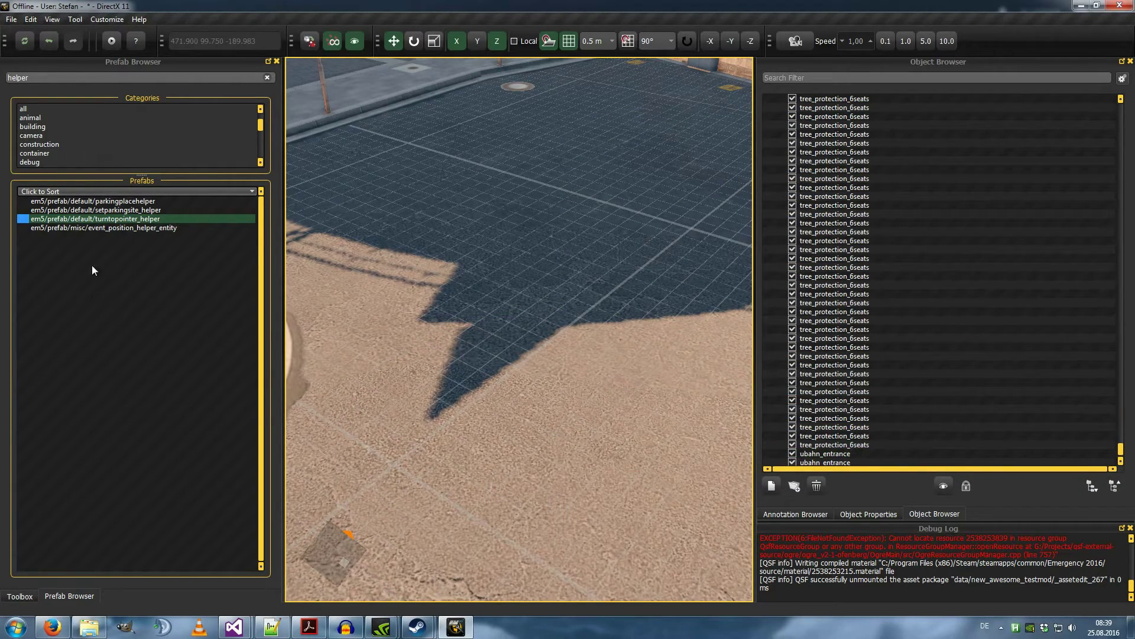
pyautogui.click(108, 229)
pyautogui.scroll(-3, 498, 426)
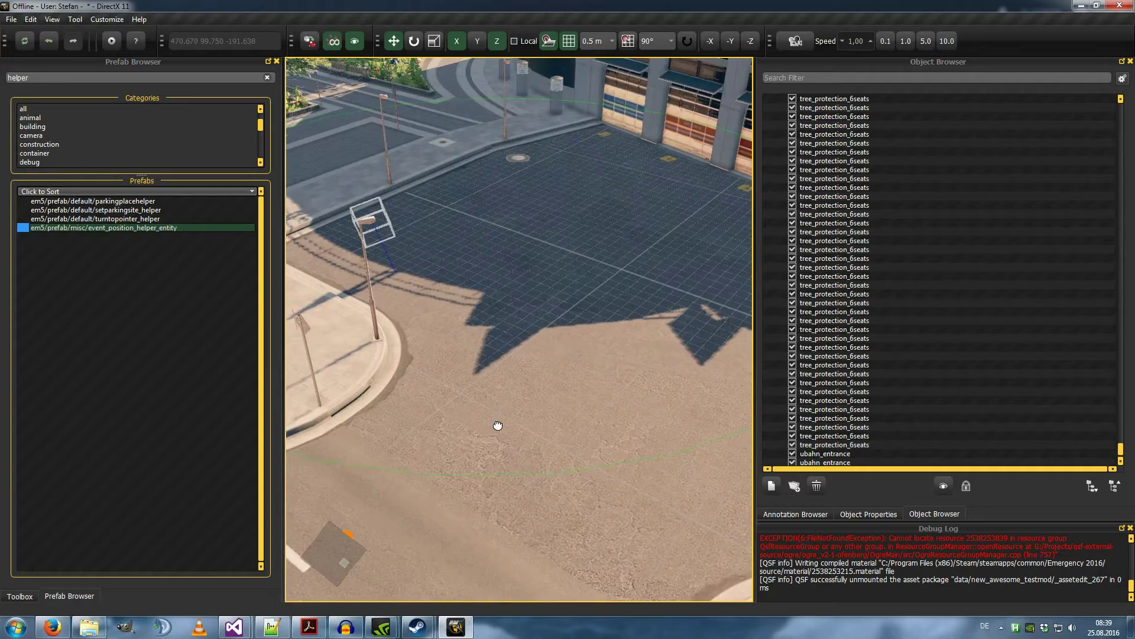
pyautogui.scroll(-4, 498, 424)
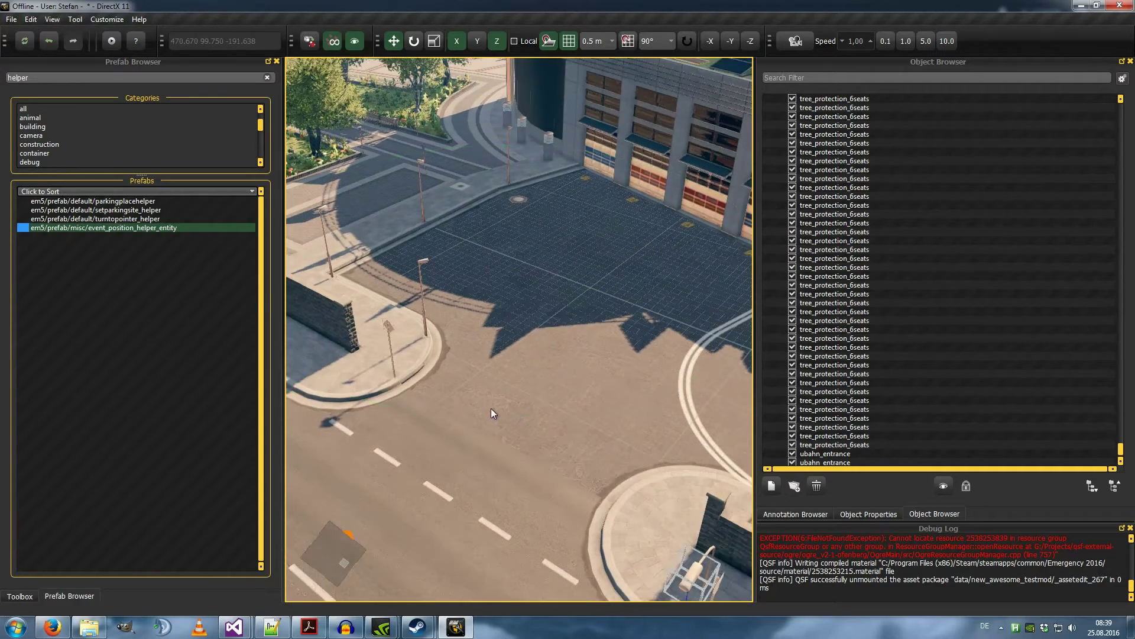
pyautogui.moveTo(483, 403); pyautogui.dragTo(459, 403, button='middle')
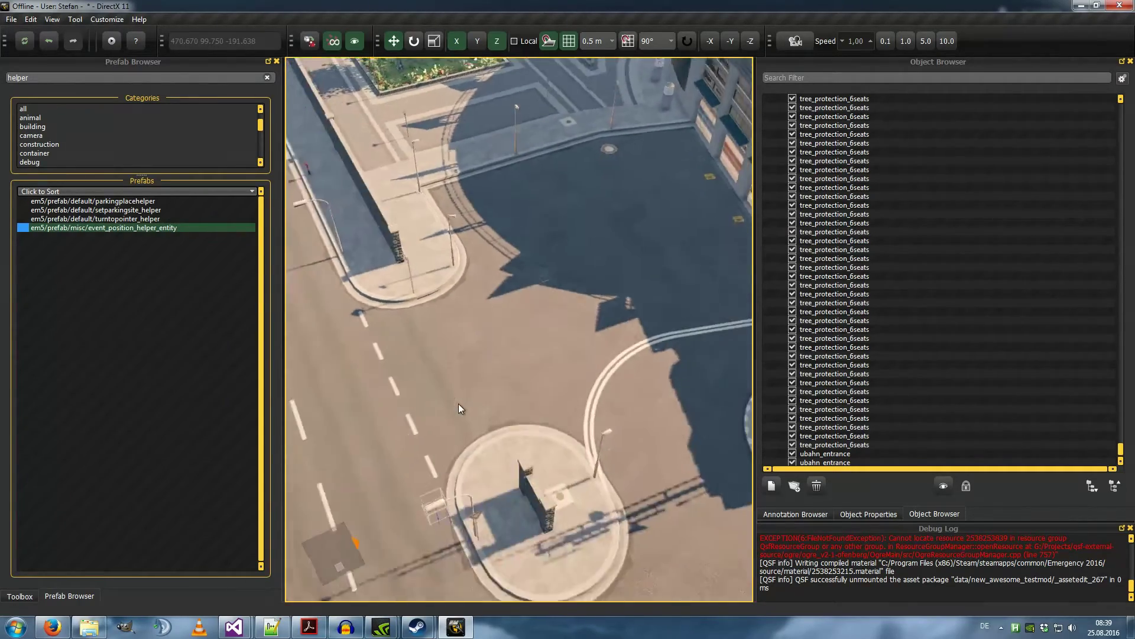
pyautogui.press('s')
pyautogui.press('a')
pyautogui.scroll(-2, 459, 402)
pyautogui.press('d')
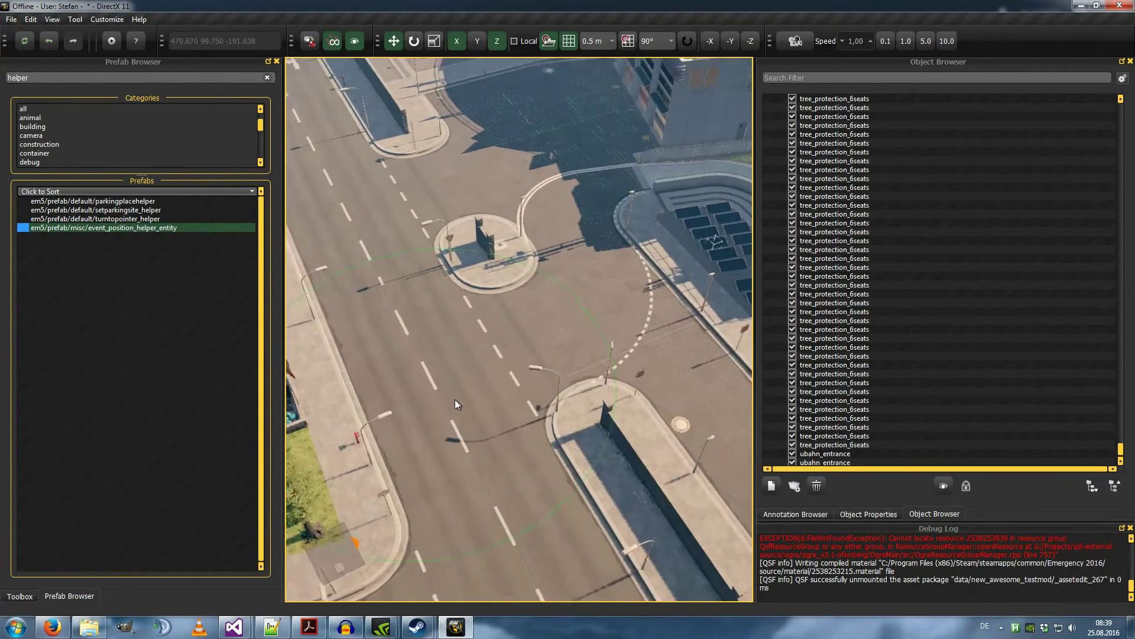
pyautogui.press('w')
pyautogui.press('a')
# - Search the prefabs for "rtw" and show the ambulance_rtw prefab in the Asset Browser
pyautogui.moveTo(68, 81); pyautogui.dragTo(1, 61)
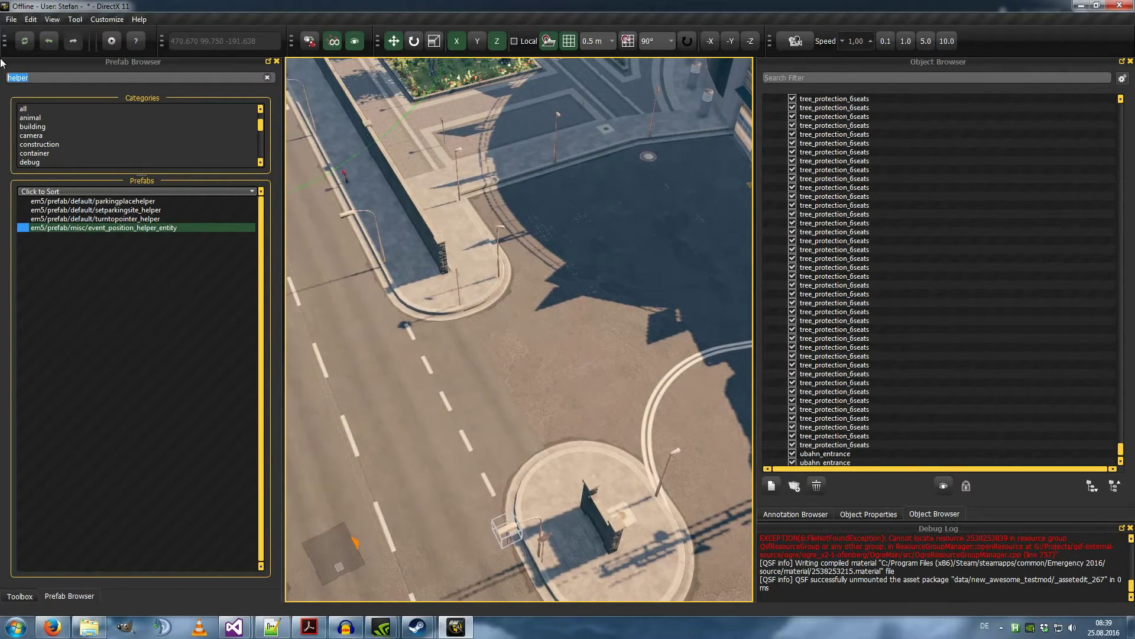
pyautogui.write('kr')
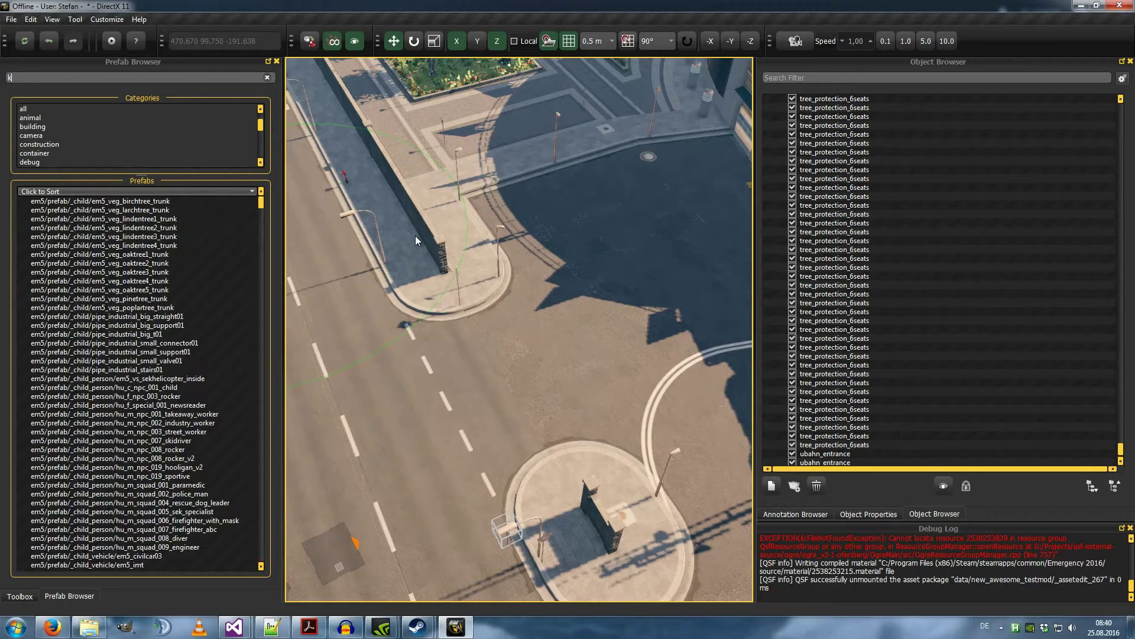
pyautogui.press('BackSpace')
pyautogui.press('BackSpace')
pyautogui.write('rtw')
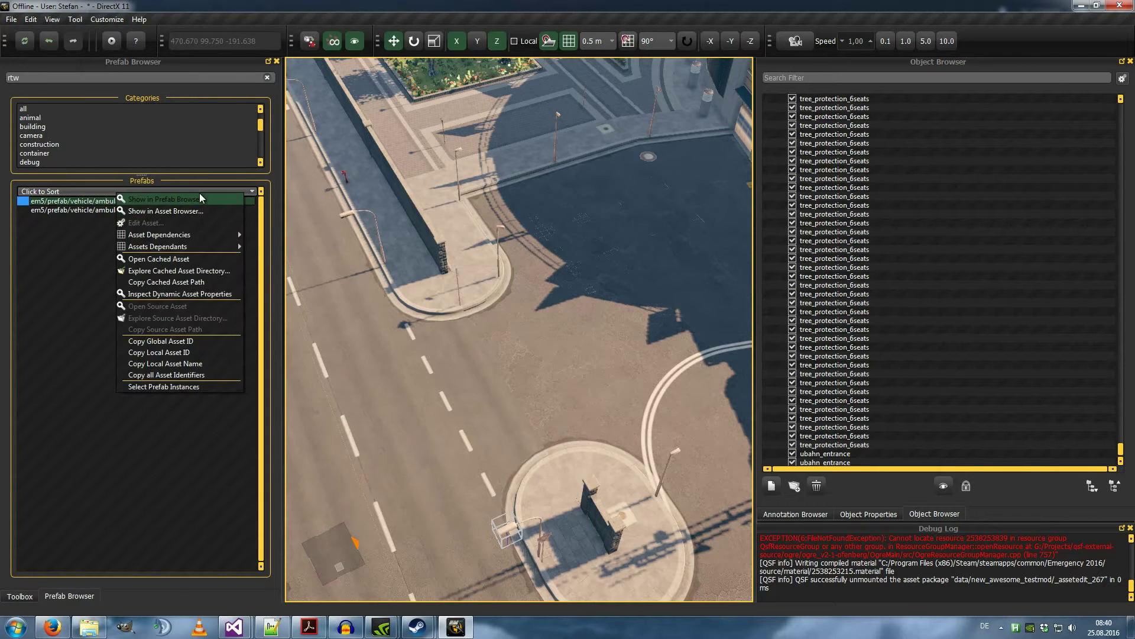
pyautogui.click(199, 214)
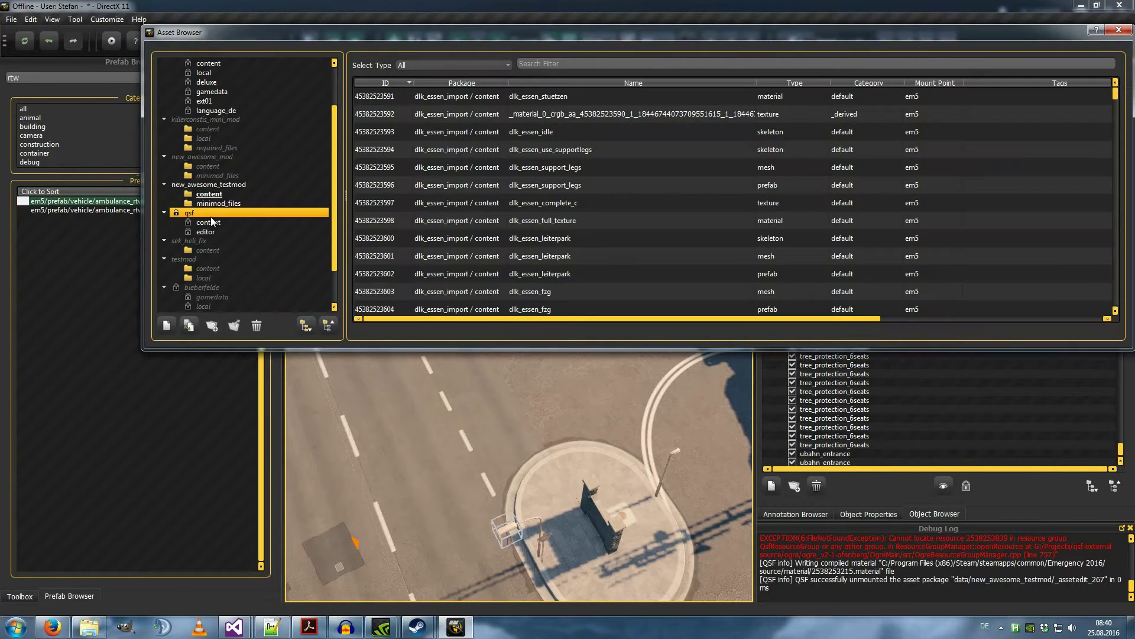
# - Filter the assets of all projects by "rtw" and look through the matching entries for the ambulance prefab
pyautogui.click(545, 65)
pyautogui.write('rtw')
pyautogui.scroll(2, 287, 153)
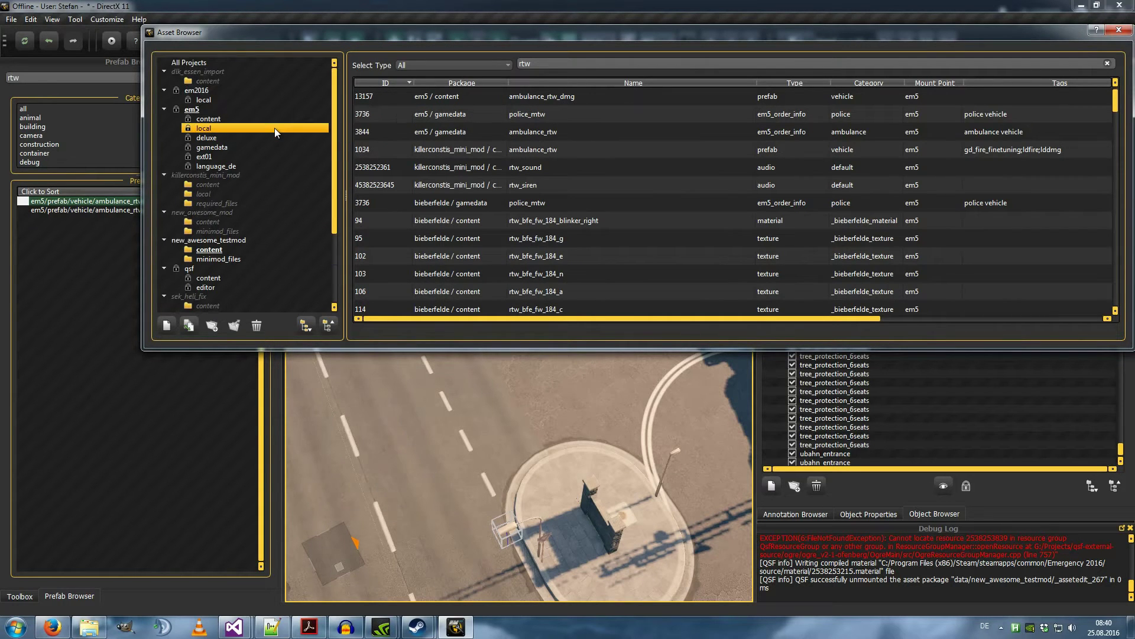
pyautogui.click(230, 63)
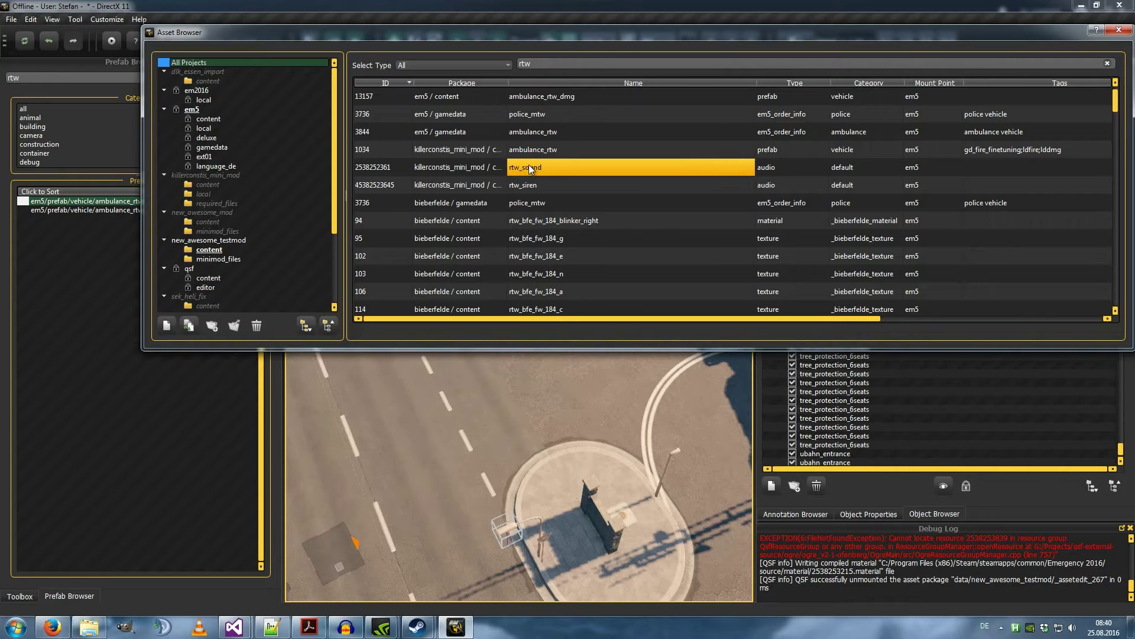
pyautogui.scroll(-10, 479, 201)
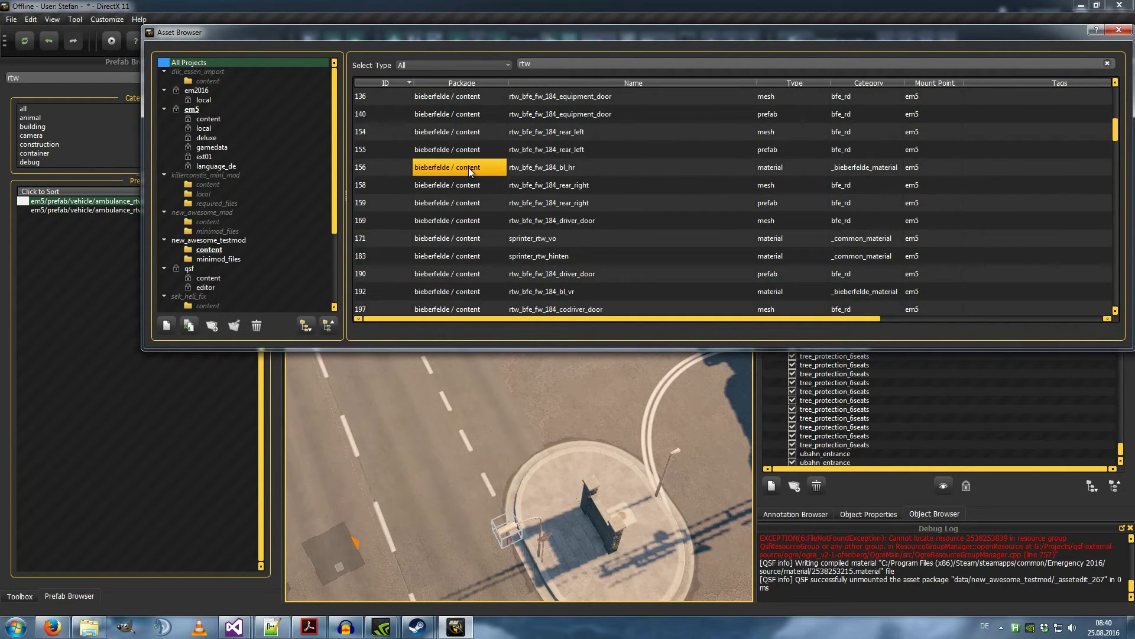
pyautogui.scroll(10, 468, 168)
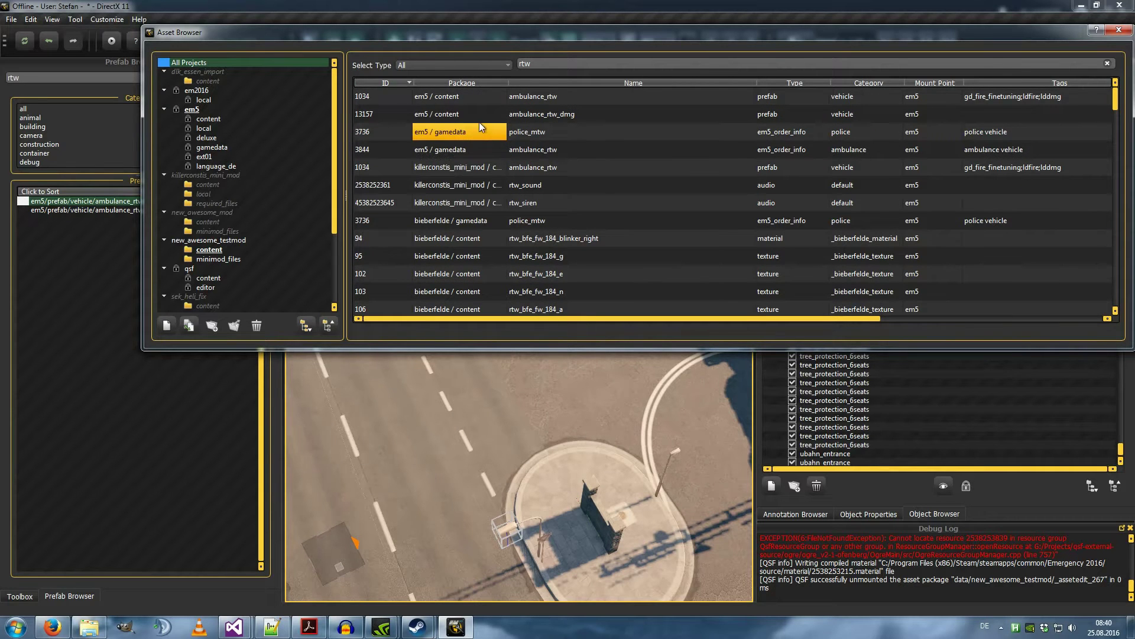
# - Copy the em5 / content ambulance_rtw prefab as a new revision into new_awesome_testmod's content package and close the Asset Browser
pyautogui.click(486, 94)
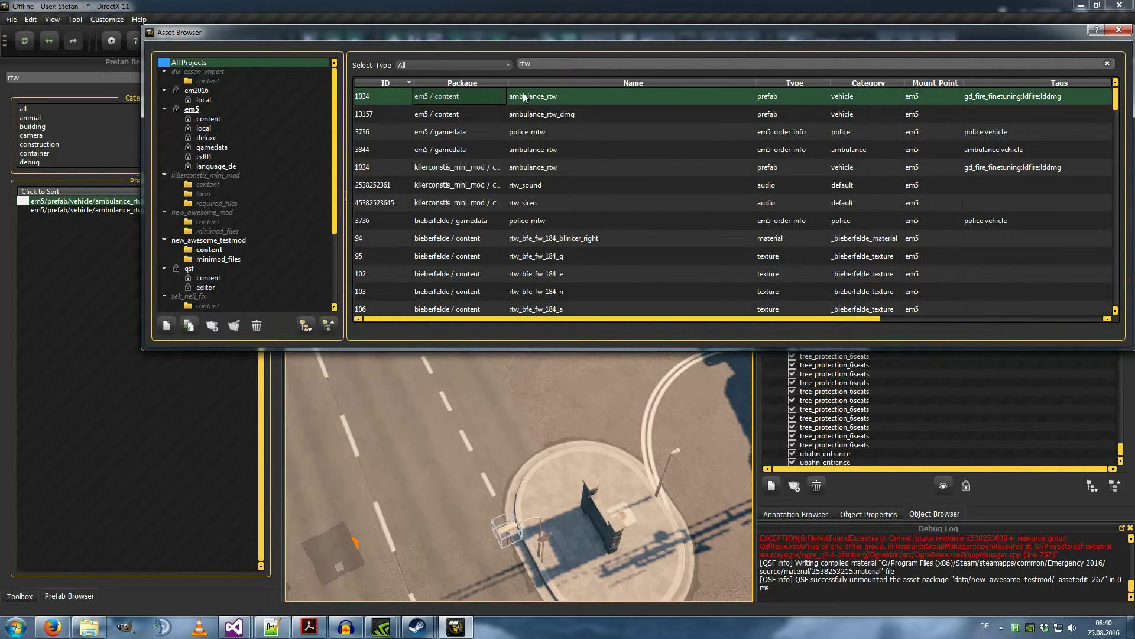
pyautogui.rightClick(558, 91)
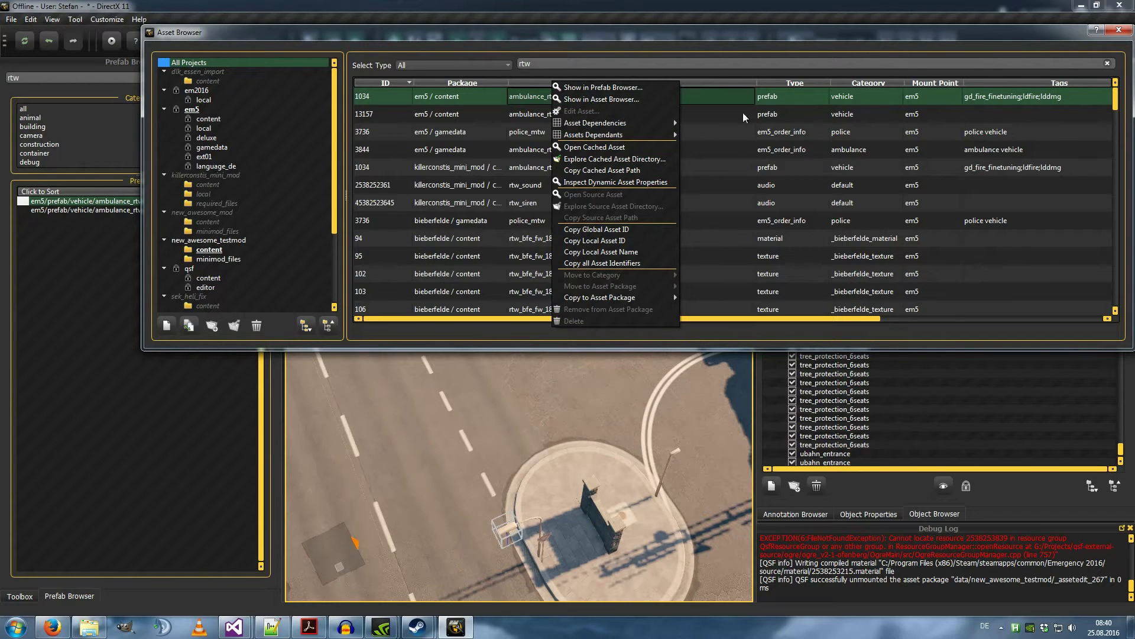
pyautogui.moveTo(660, 297)
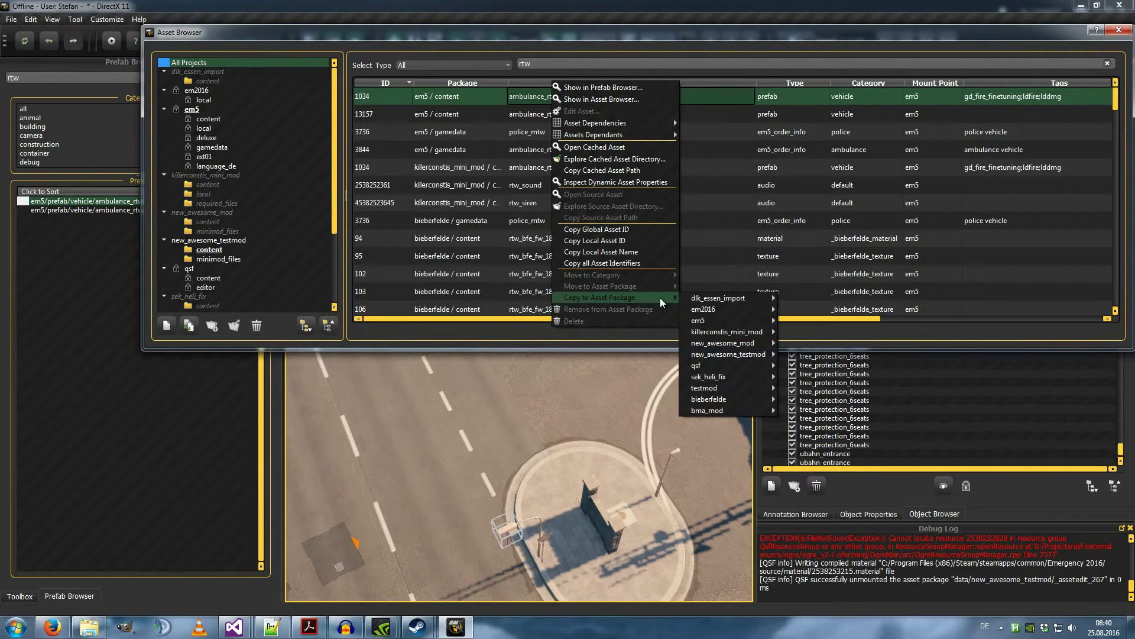
pyautogui.moveTo(757, 379)
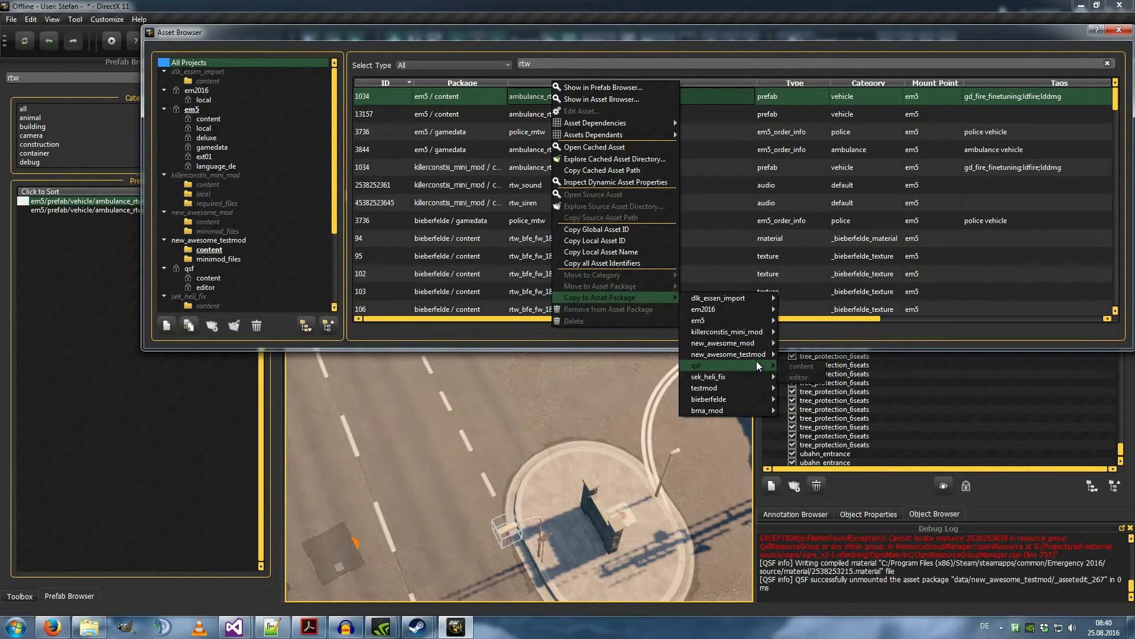
pyautogui.moveTo(759, 348)
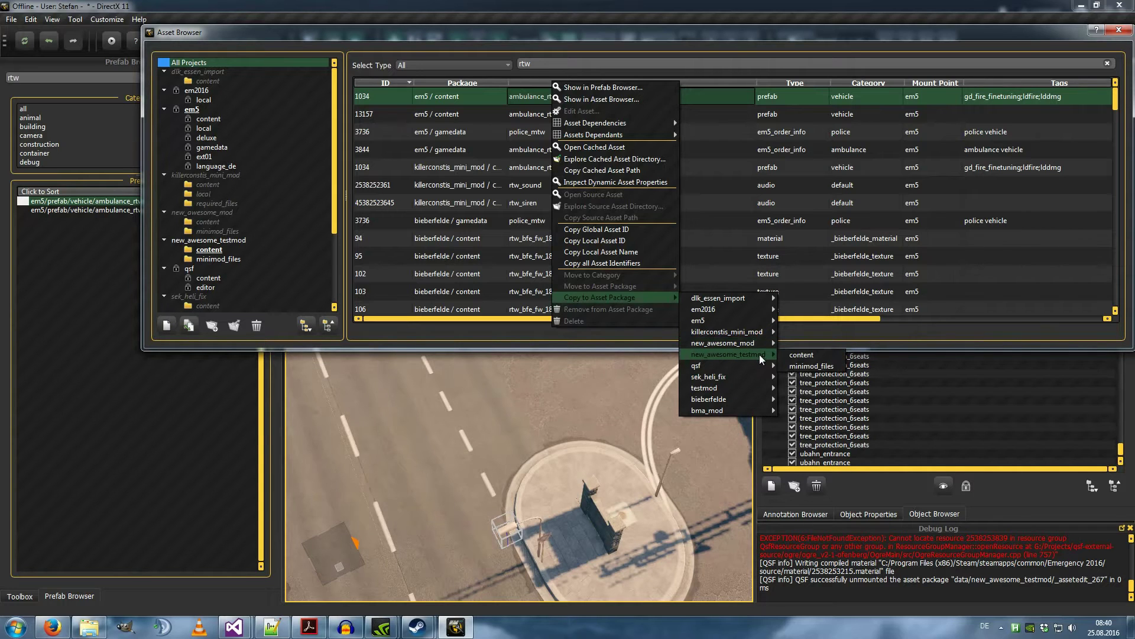
pyautogui.click(798, 354)
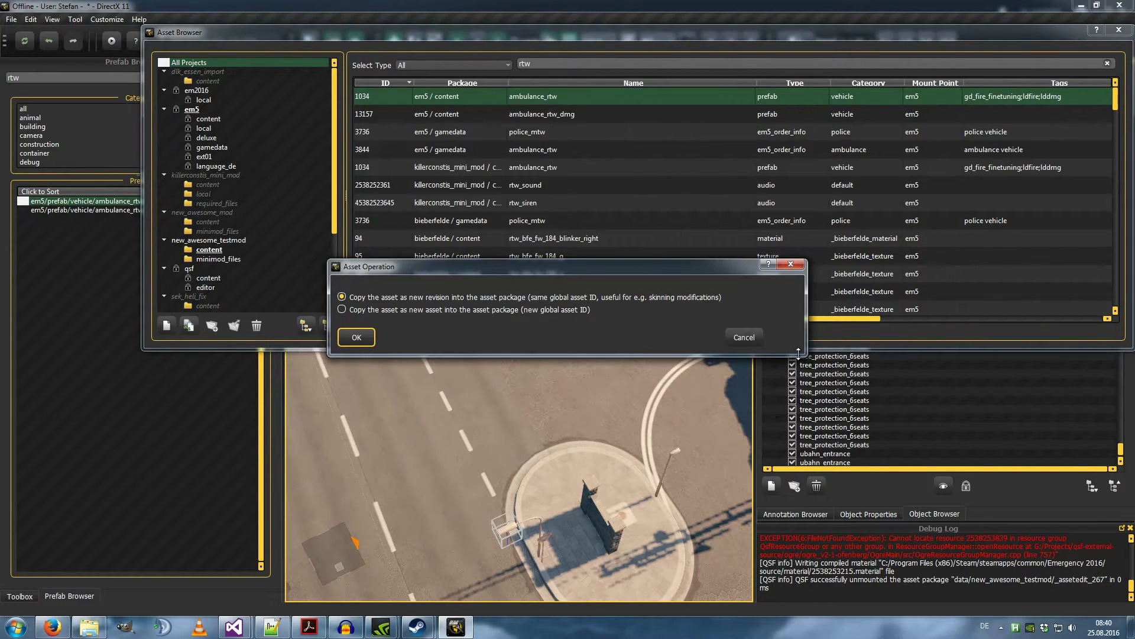
pyautogui.click(361, 338)
pyautogui.click(1118, 31)
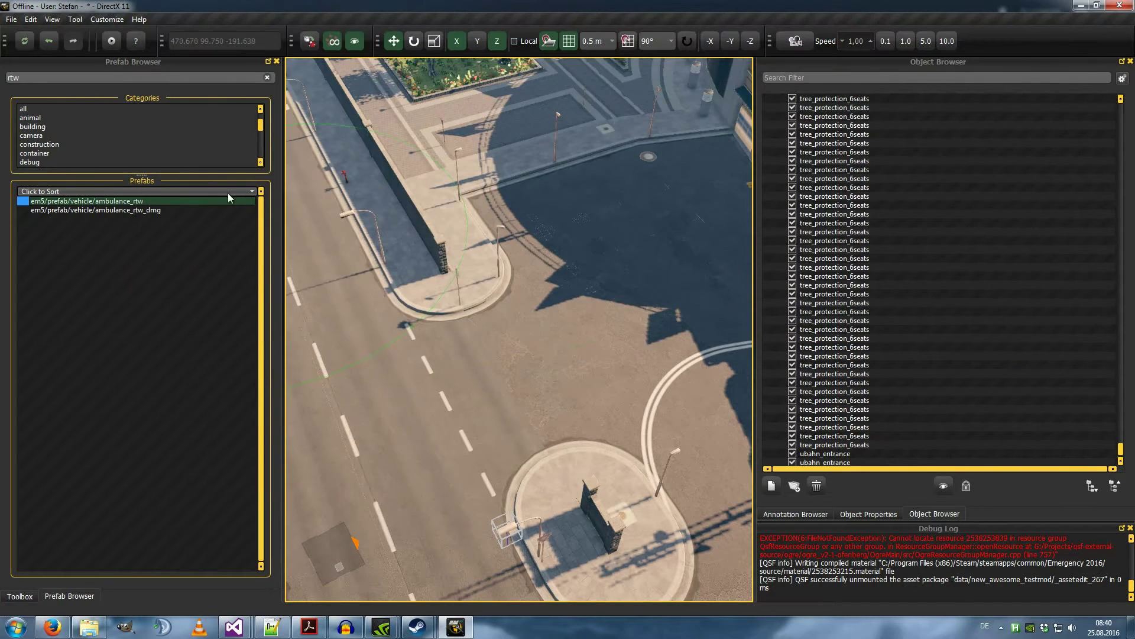
# - Place the ambulance_rtw prefab on the driveway between the two rounded kerbs and view it up close
pyautogui.moveTo(138, 204); pyautogui.dragTo(545, 388)
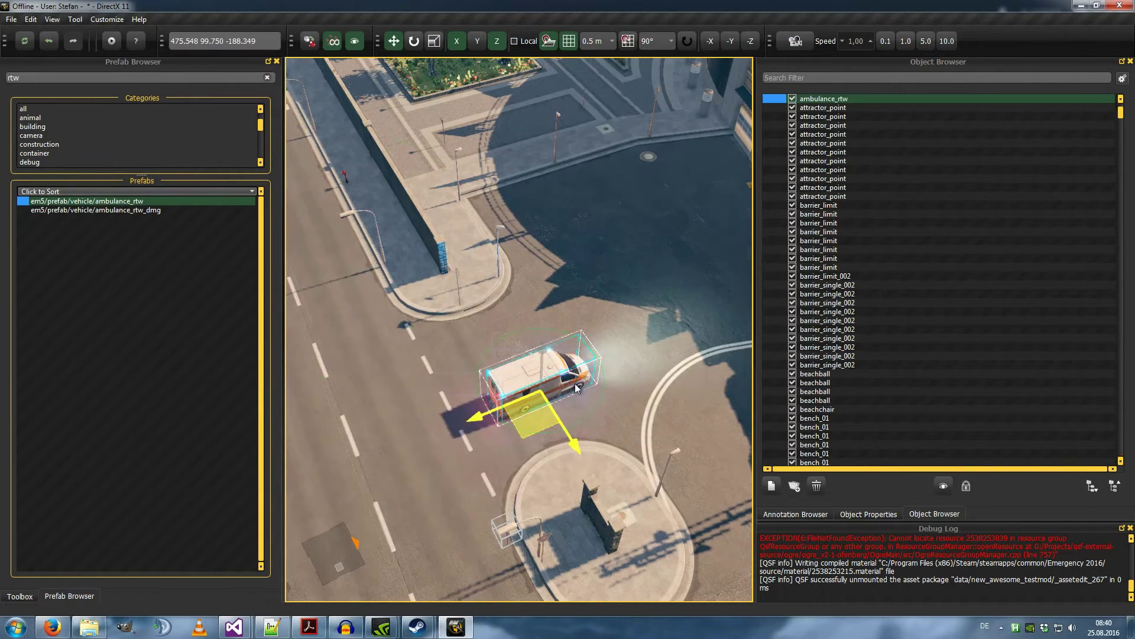
pyautogui.scroll(2, 560, 346)
pyautogui.scroll(3, 559, 344)
pyautogui.moveTo(560, 345); pyautogui.dragTo(743, 450, button='right')
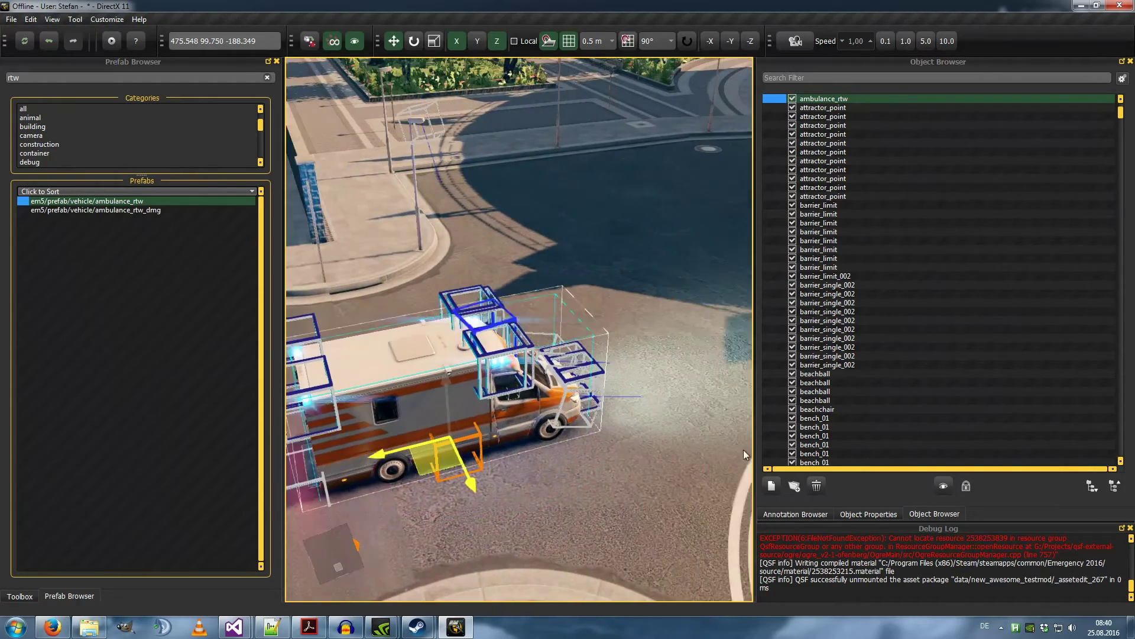
# - Show the placed ambulance's object properties and expand its EM5 Commandable component to inspect the CommandArray
pyautogui.click(859, 512)
pyautogui.scroll(-5, 623, 467)
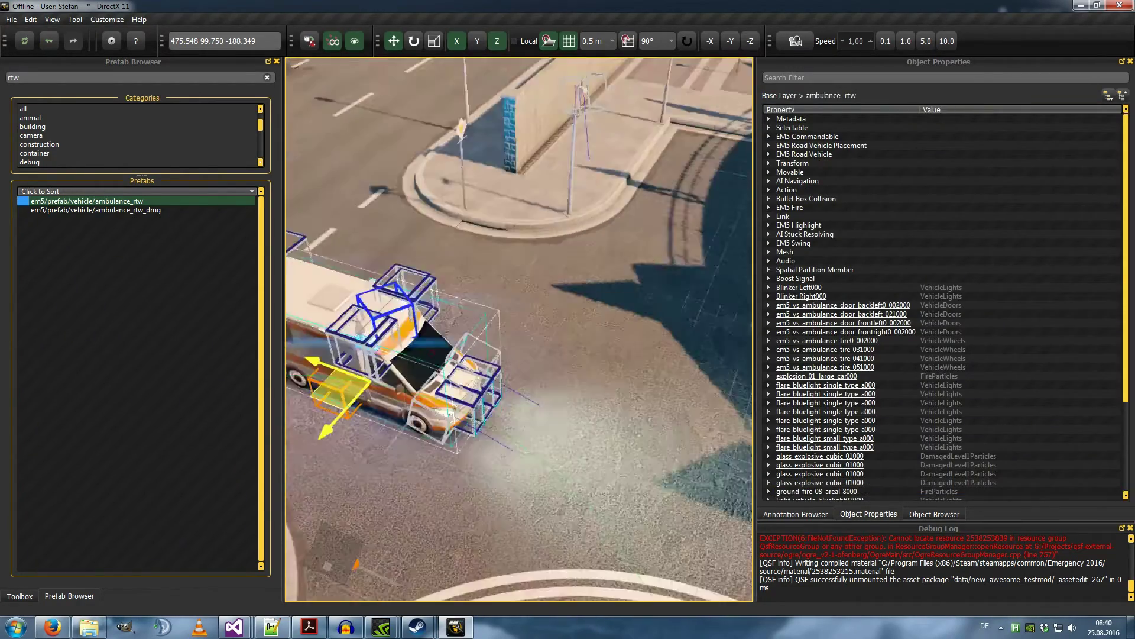
pyautogui.press('d')
pyautogui.press('w')
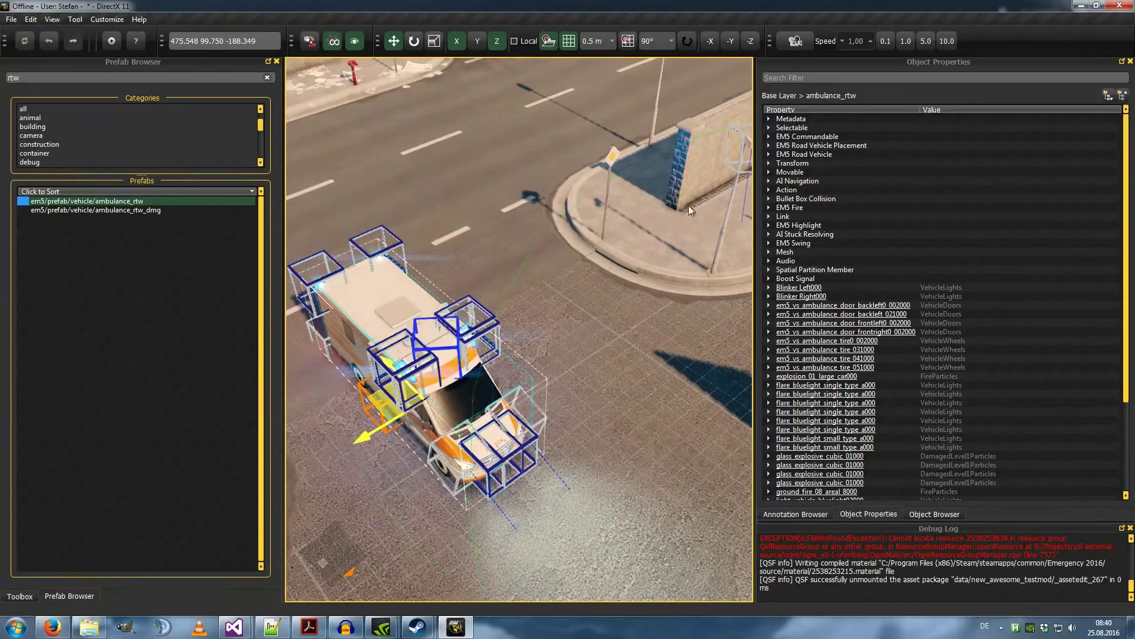
pyautogui.click(769, 136)
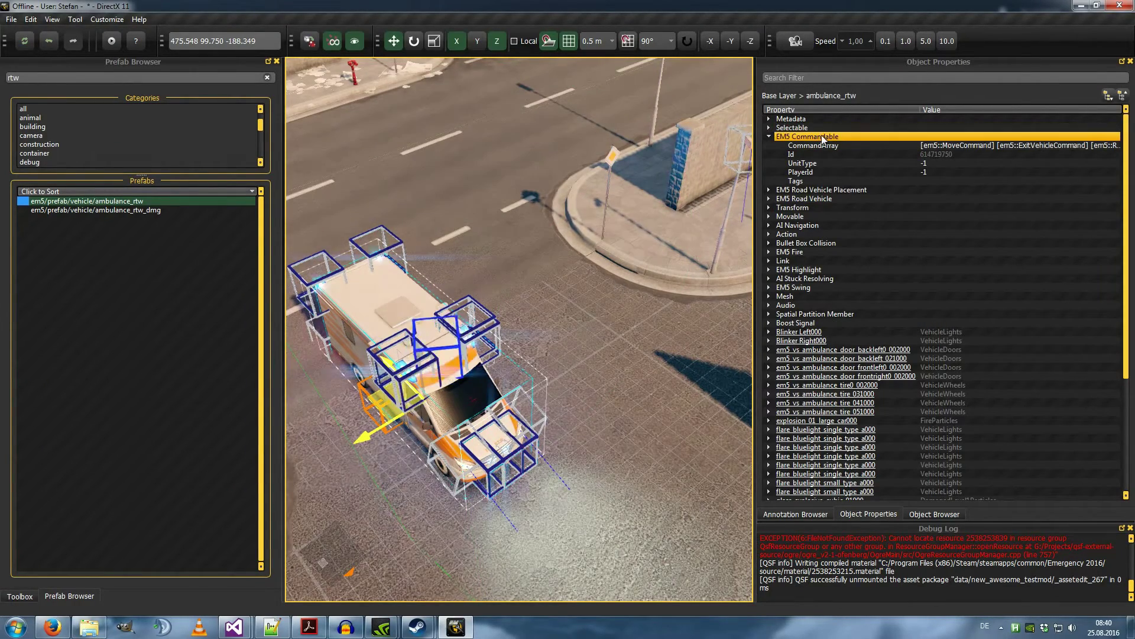
pyautogui.click(914, 146)
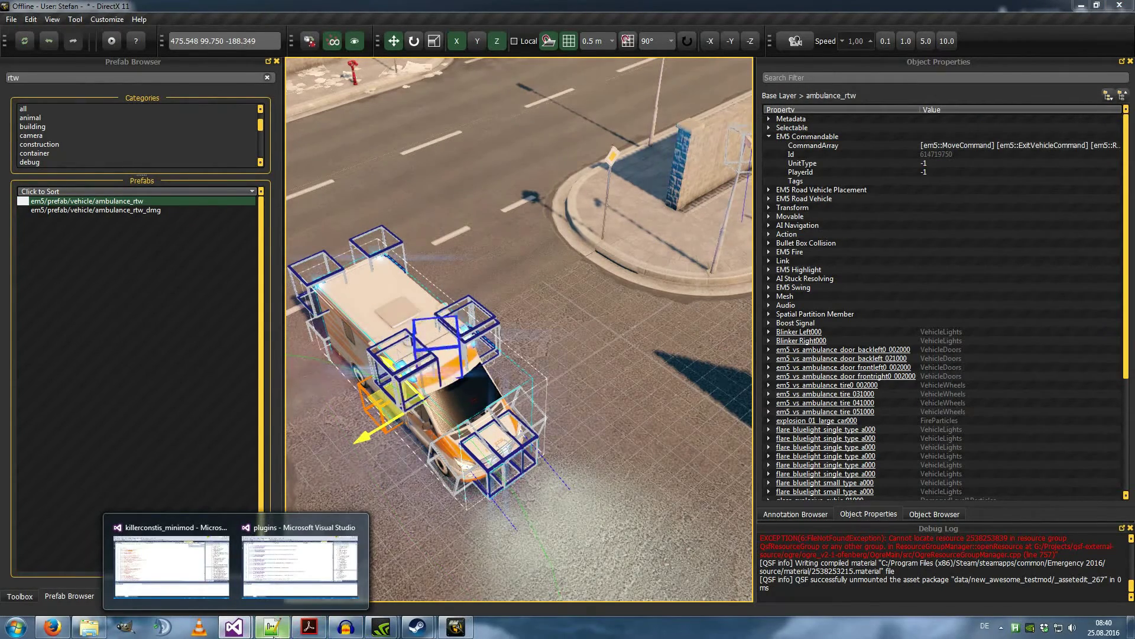
# - Copy the command name user::ReturnToBase from the general vehicle commands in Minimod 2.6 Befehle.pdf and return to the editor
pyautogui.click(323, 625)
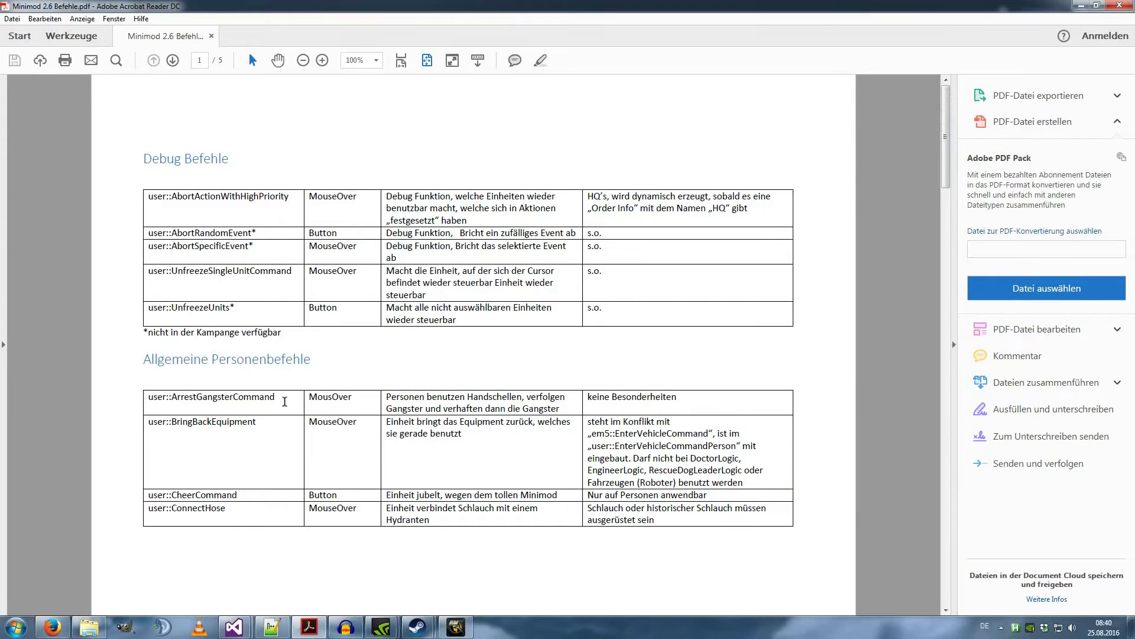
pyautogui.scroll(-15, 189, 386)
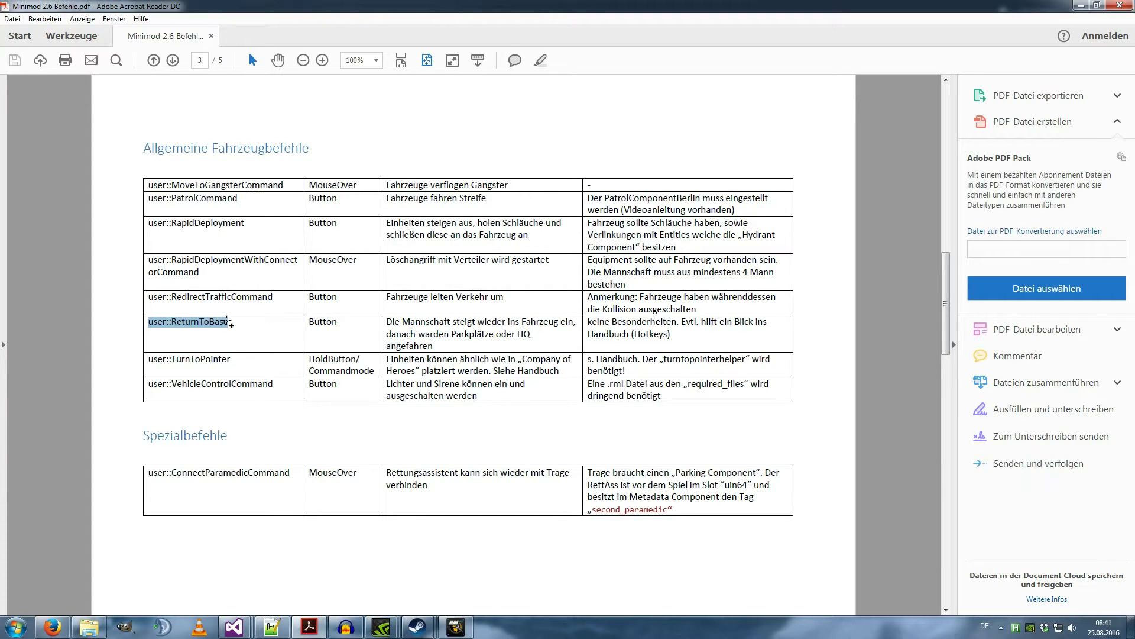
pyautogui.rightClick(228, 323)
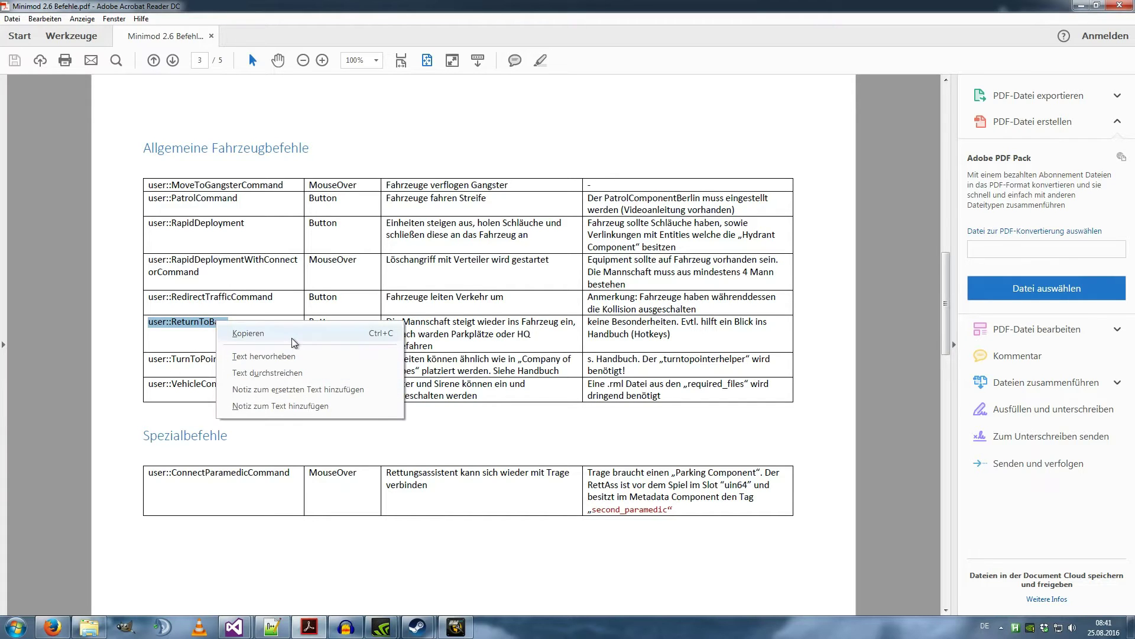
pyautogui.click(293, 338)
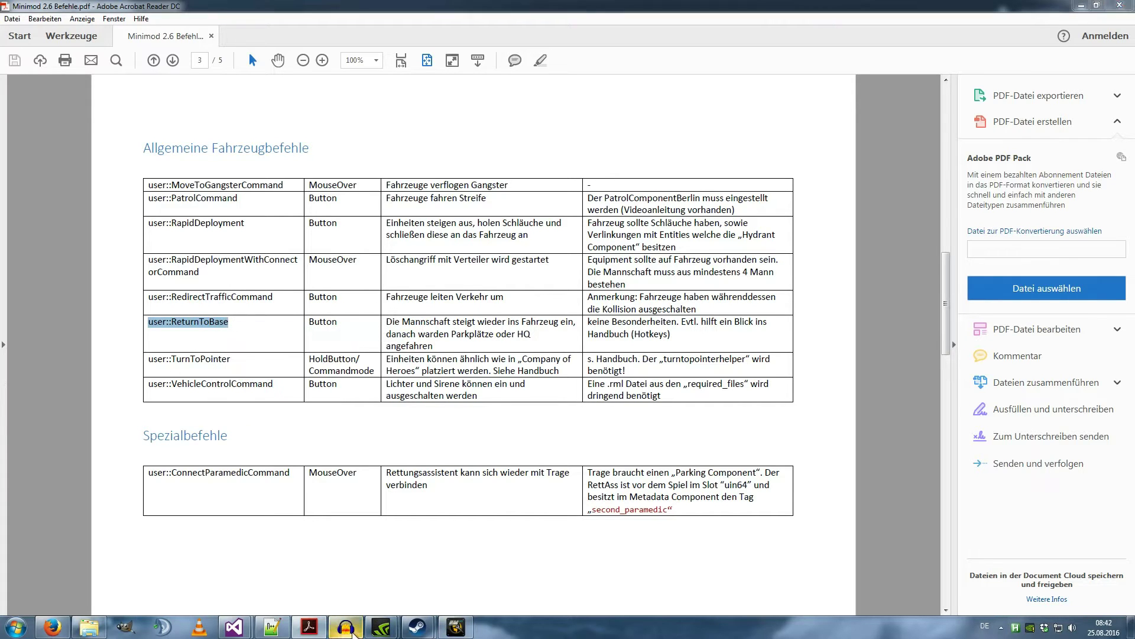
pyautogui.click(346, 627)
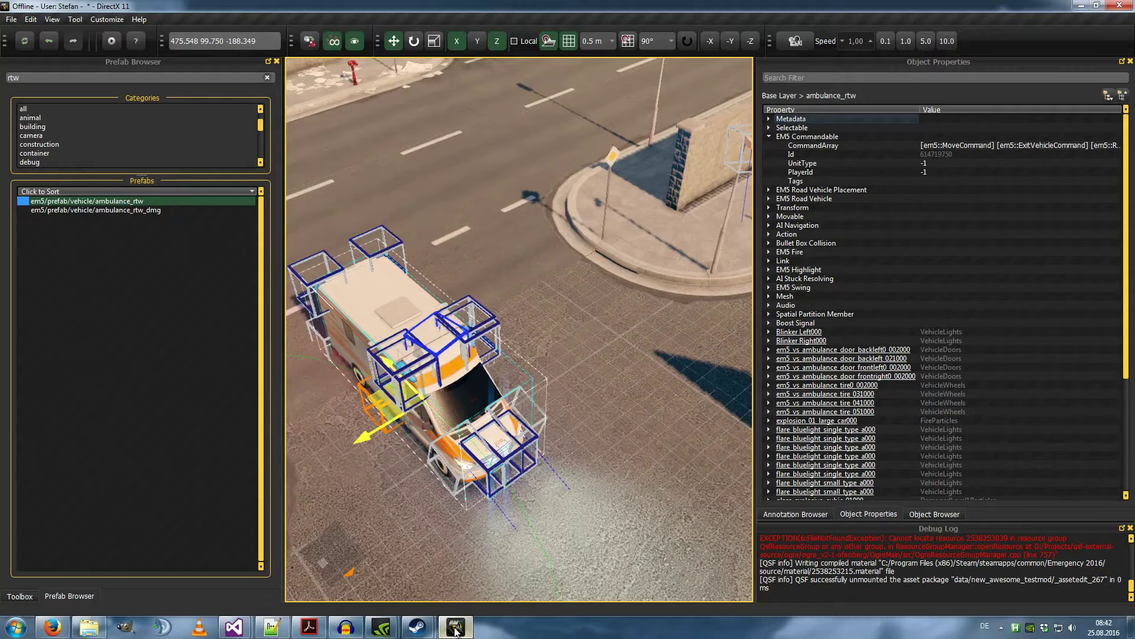
pyautogui.click(455, 627)
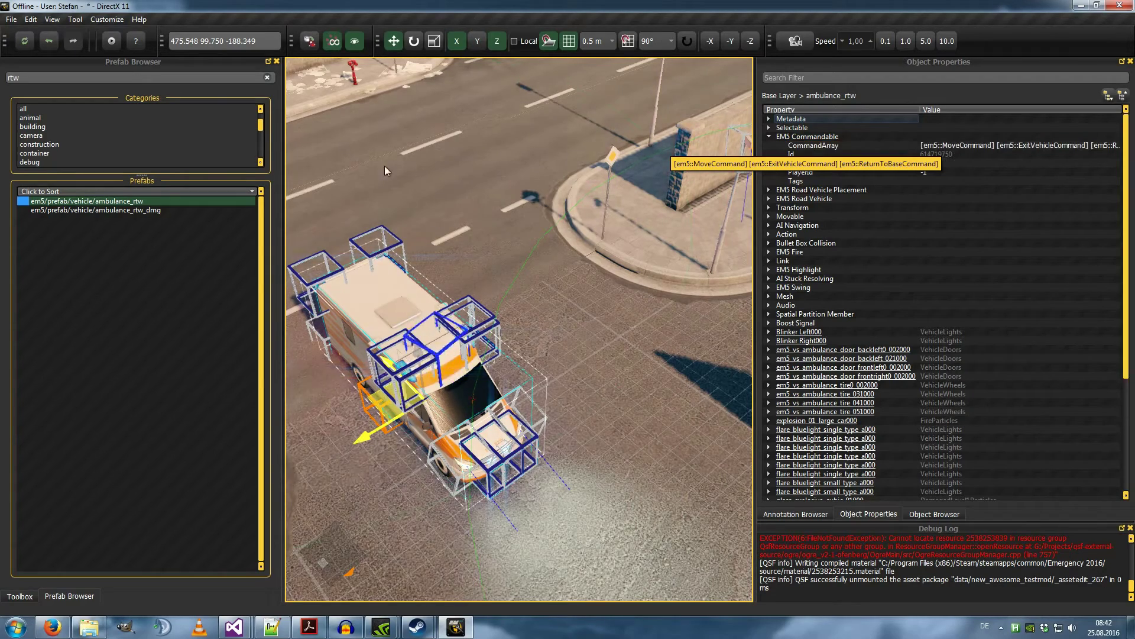
# - Open the ambulance_rtw prefab's cached asset file in Notepad++, look through its components and search it for "comman"
pyautogui.rightClick(86, 201)
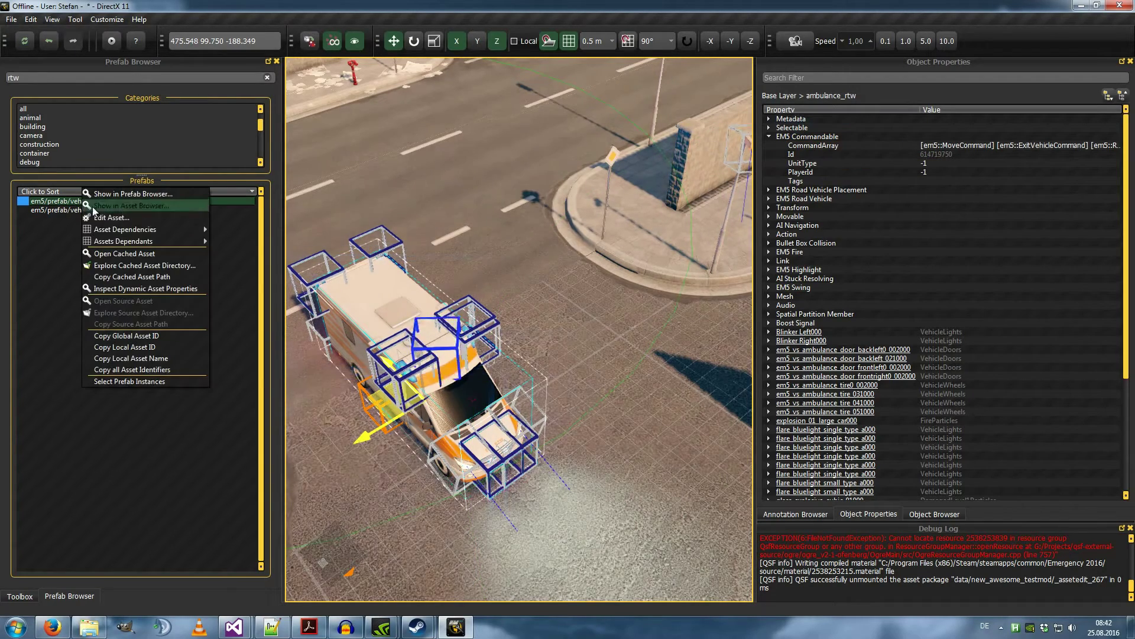
pyautogui.click(123, 253)
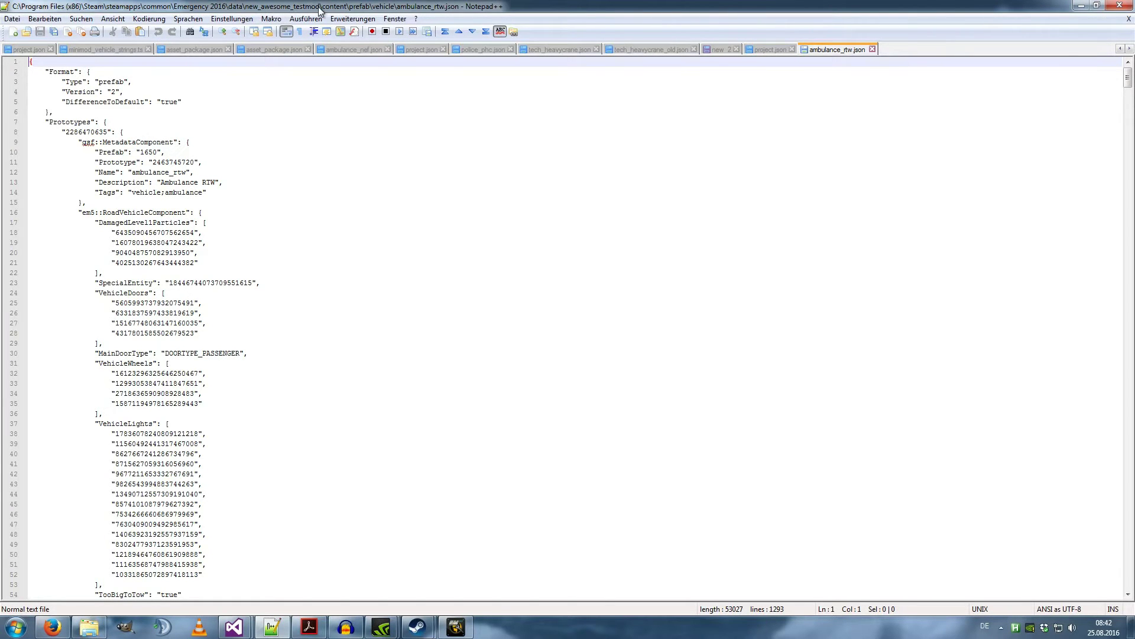
pyautogui.scroll(-20, 81, 246)
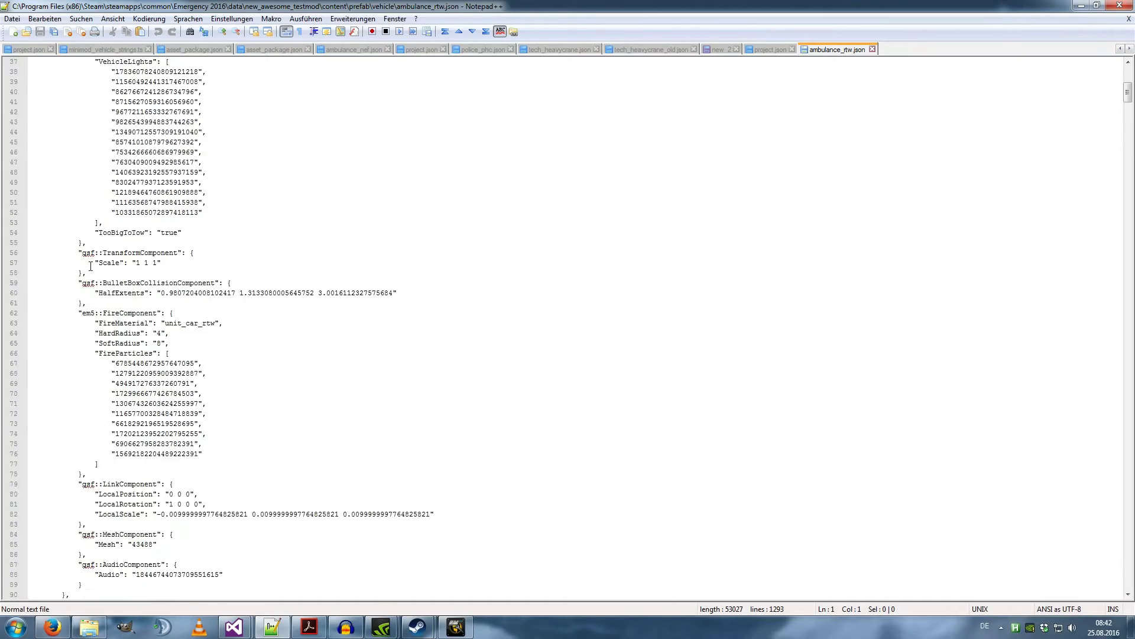
pyautogui.scroll(-20, 91, 266)
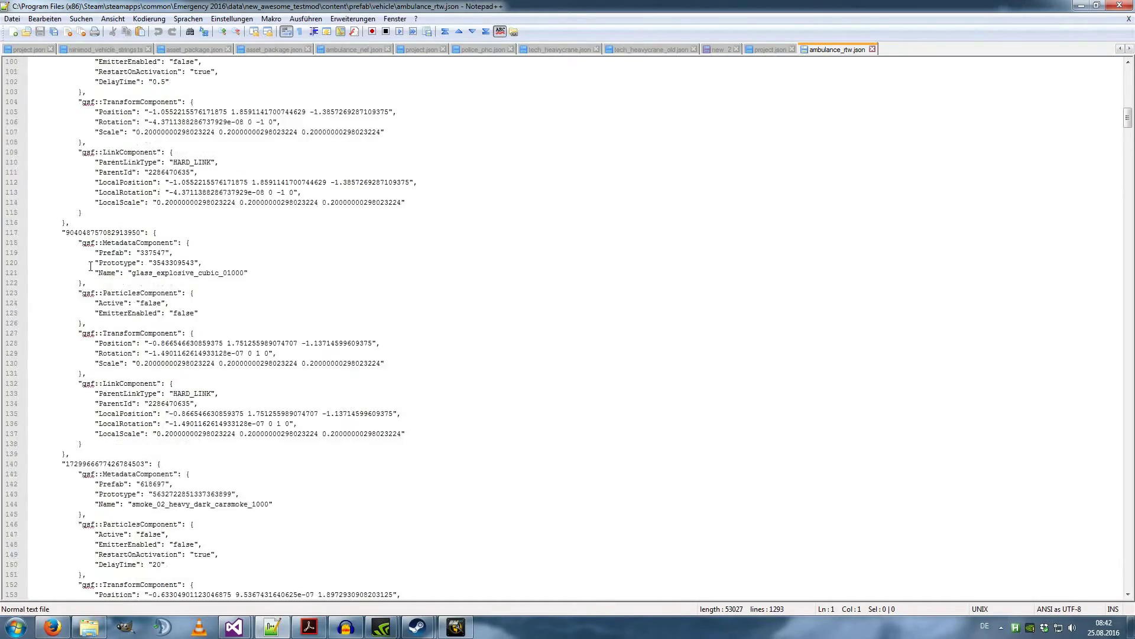
pyautogui.scroll(20, 90, 266)
pyautogui.scroll(-1, 90, 260)
pyautogui.scroll(1, 90, 260)
pyautogui.scroll(-14, 90, 260)
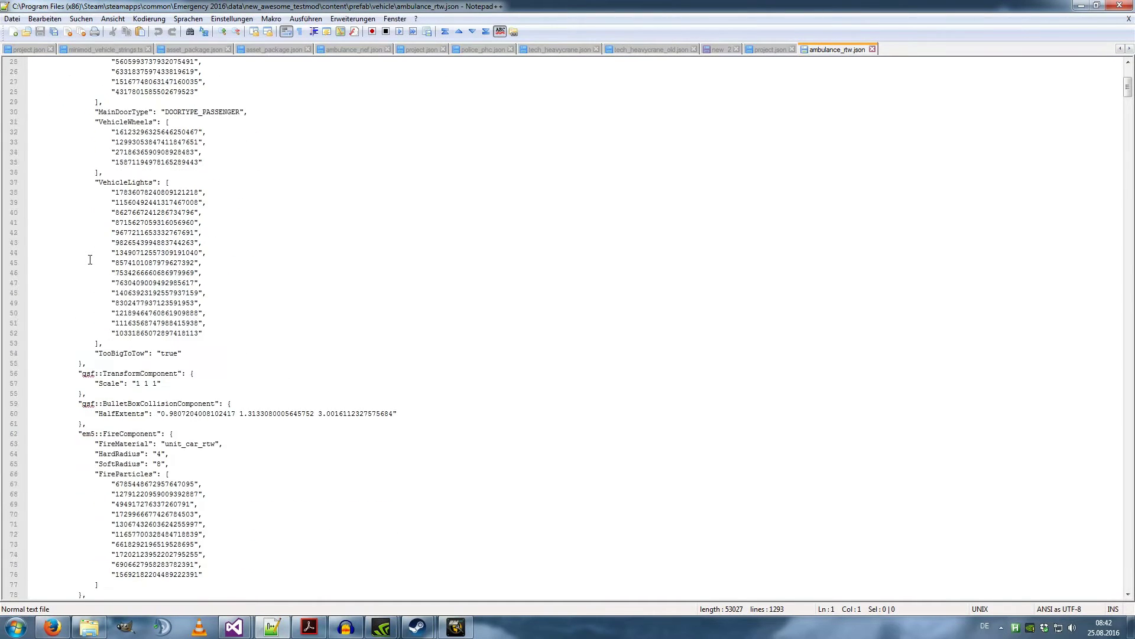
pyautogui.scroll(-5, 90, 260)
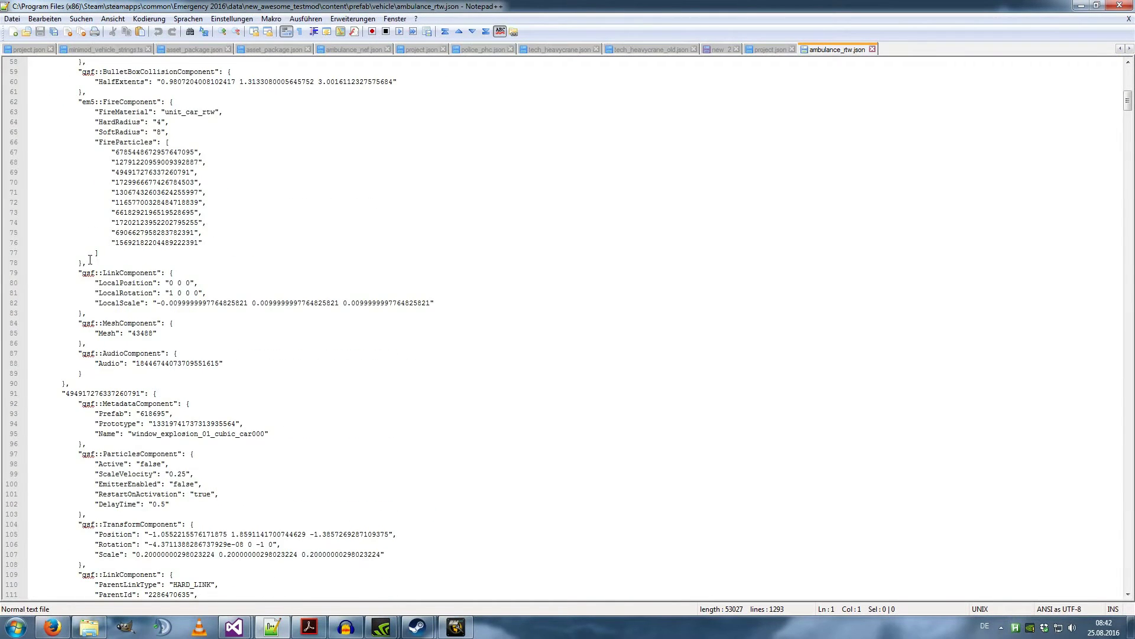
pyautogui.scroll(-4, 90, 259)
pyautogui.hotkey('ctrl', 'f')
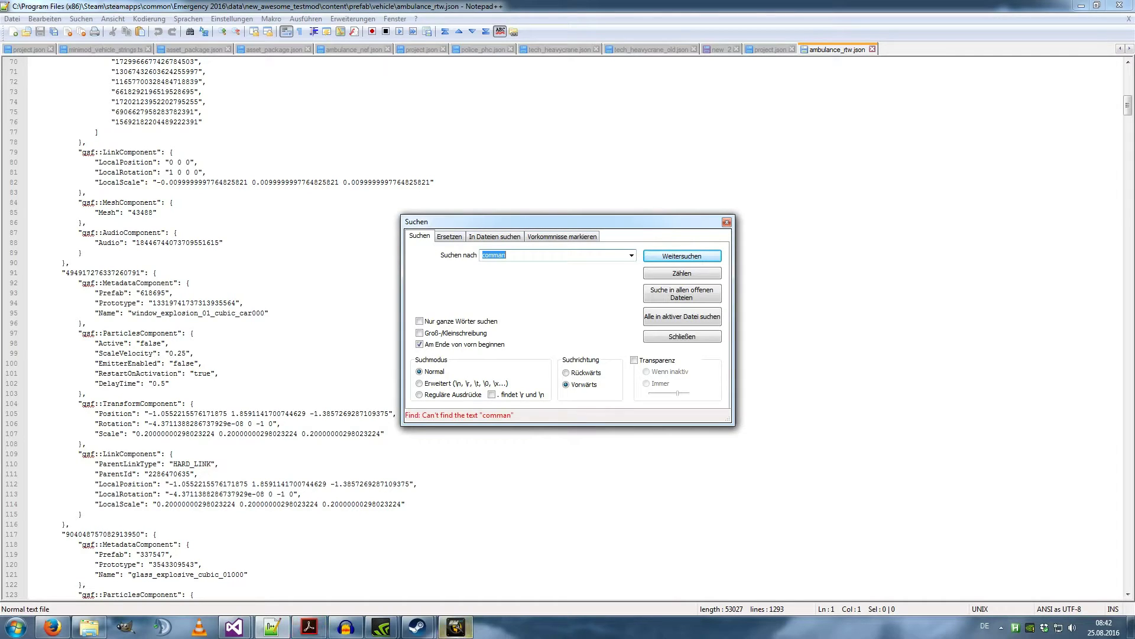
# - Back in the editor, replace em5::ReturnToBaseCommand with user::ReturnToBase in the ambulance's CommandArray
pyautogui.click(456, 627)
pyautogui.click(1017, 145)
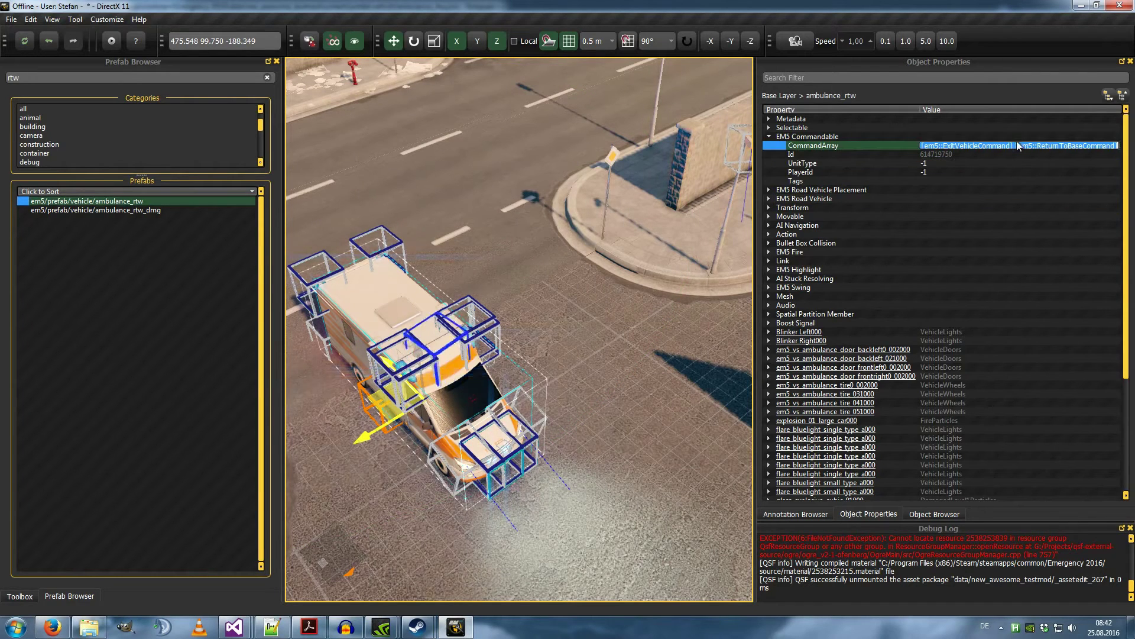
pyautogui.press('End')
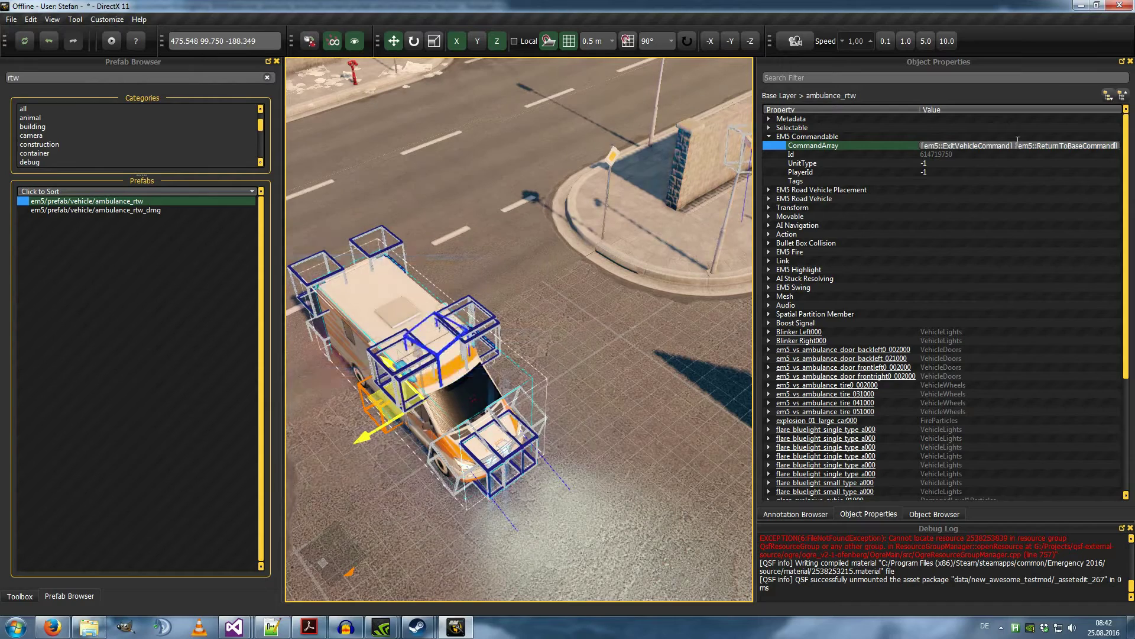
pyautogui.press('BackSpace')
pyautogui.press('BackSpace')
pyautogui.press('BackSpace')
pyautogui.press('BackSpace')
pyautogui.press('BackSpace')
pyautogui.press('BackSpace')
pyautogui.press('BackSpace')
pyautogui.press('Left')
pyautogui.press('Left')
pyautogui.press('Left')
pyautogui.press('Left')
pyautogui.press('Left')
pyautogui.press('Left')
pyautogui.press('Left')
pyautogui.press('Left')
pyautogui.press('Left')
pyautogui.press('Left')
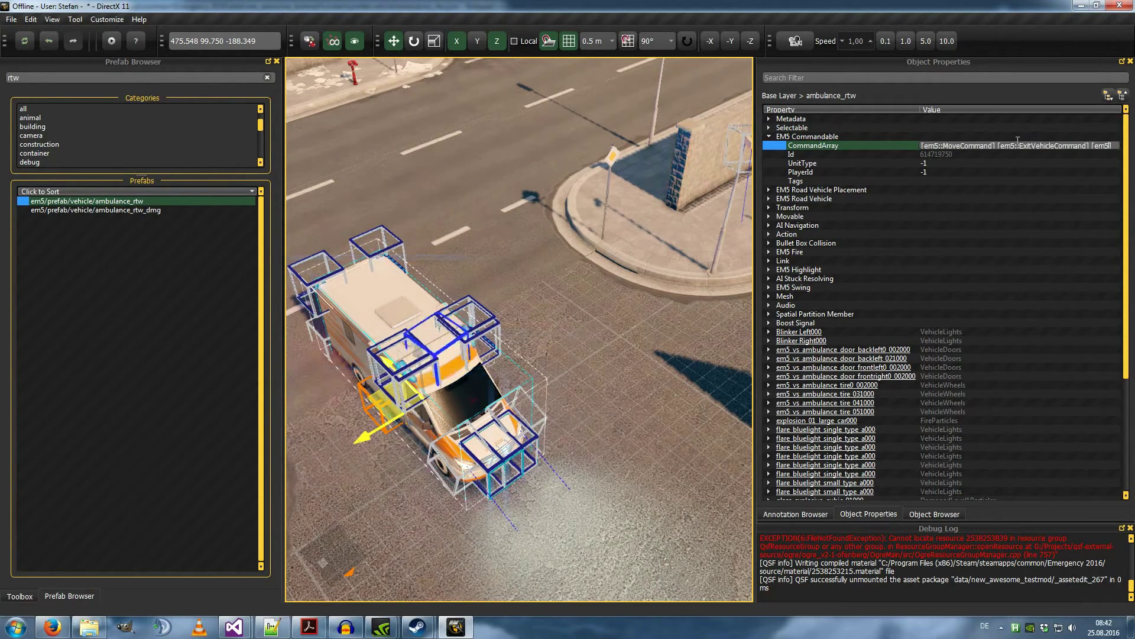
pyautogui.press('End')
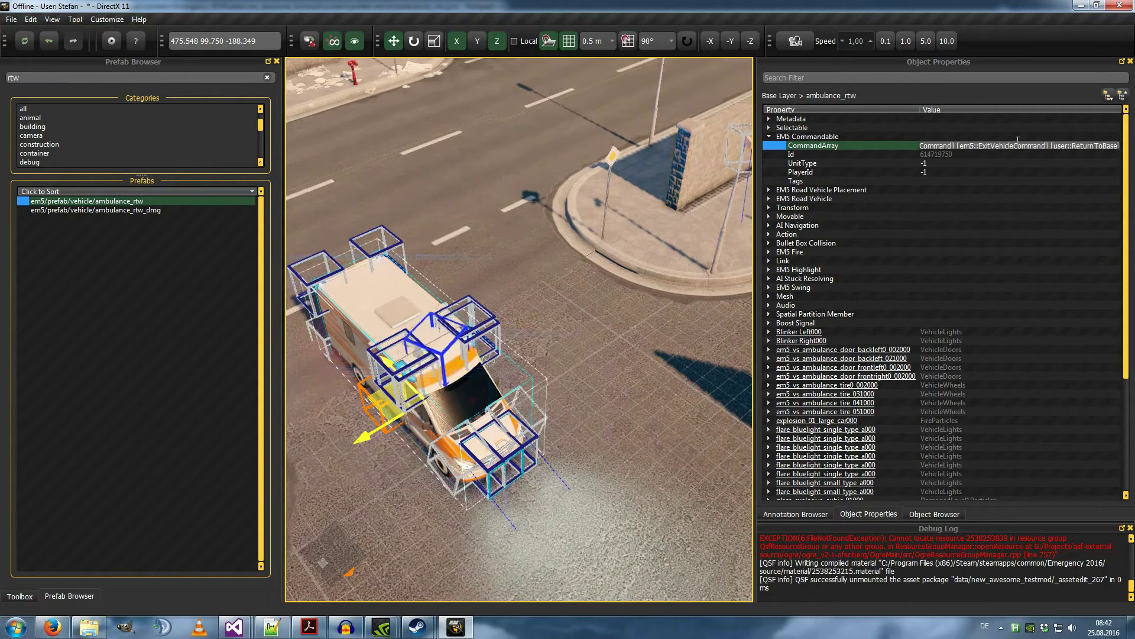
pyautogui.press('Return')
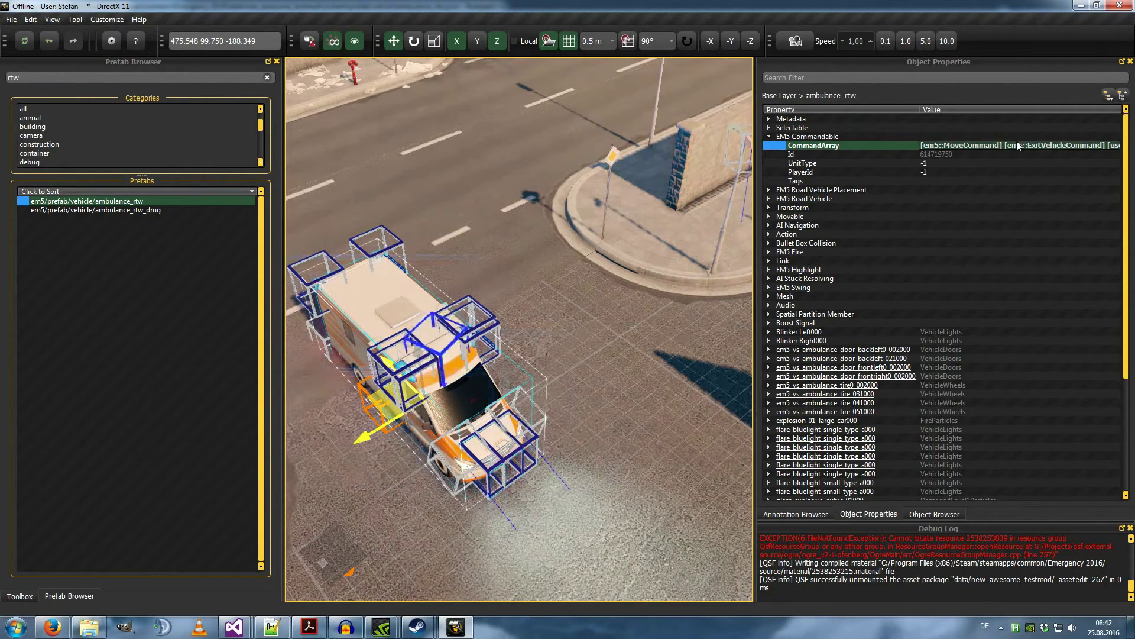
# - Copy the command name user::TurnToPointer from the general vehicle commands in the PDF and return to the editor
pyautogui.moveTo(233, 626)
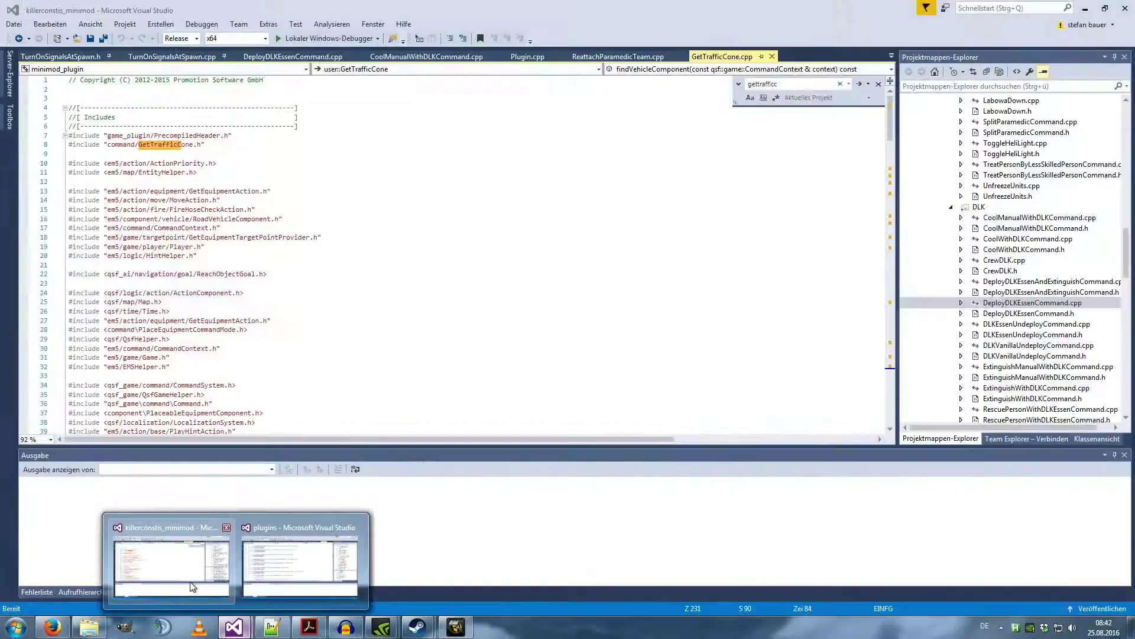
pyautogui.moveTo(324, 541)
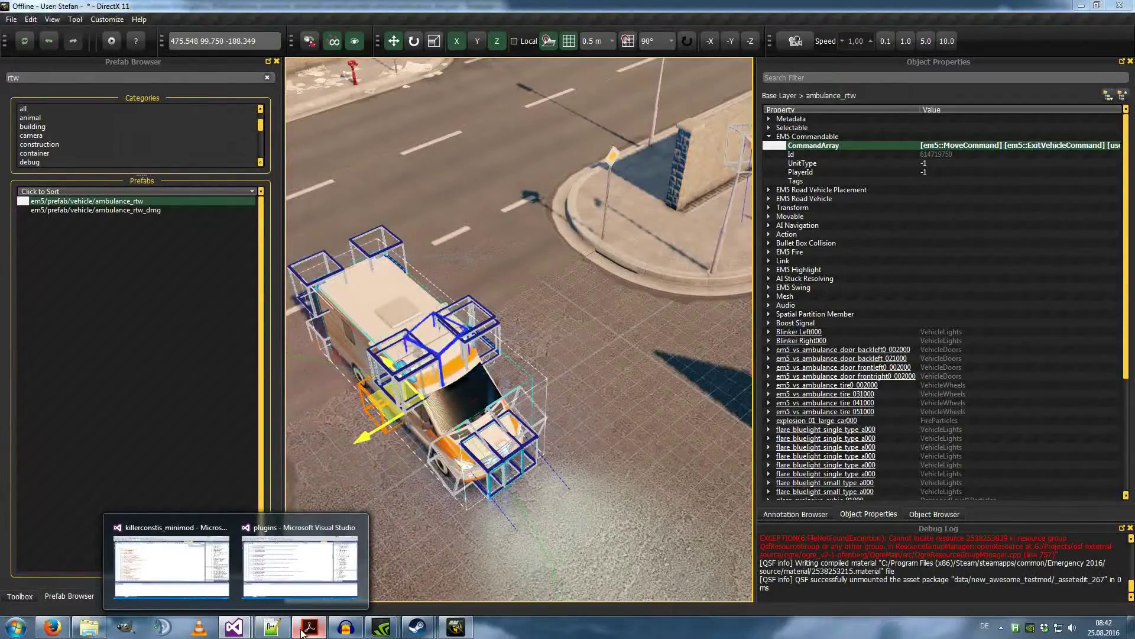
pyautogui.click(303, 630)
pyautogui.click(253, 368)
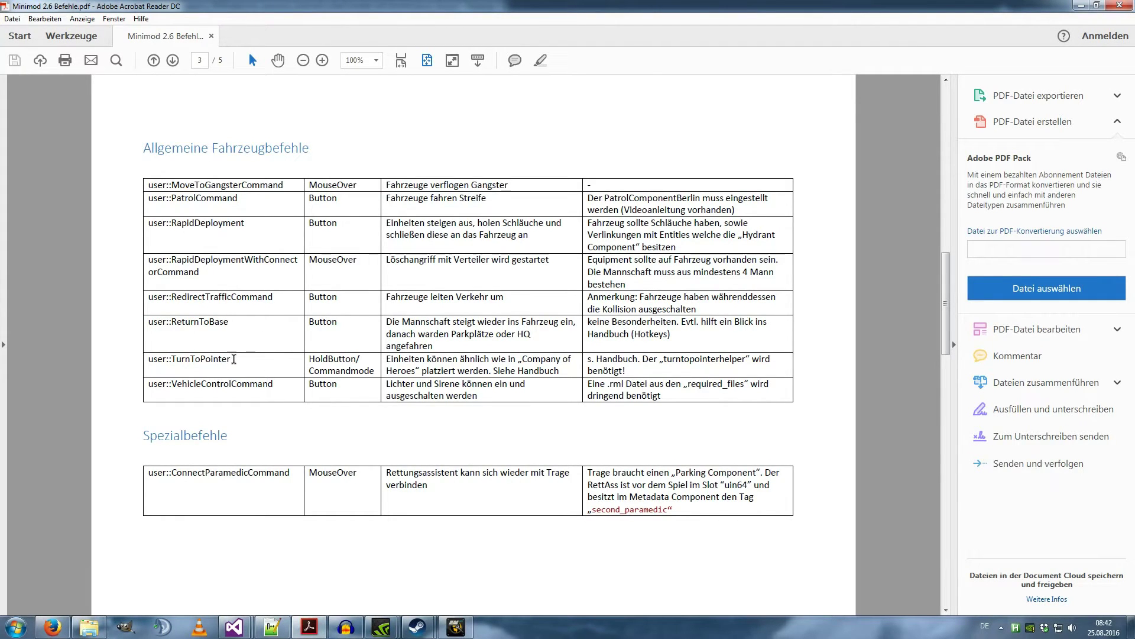
pyautogui.moveTo(136, 371); pyautogui.dragTo(146, 374)
pyautogui.click(455, 626)
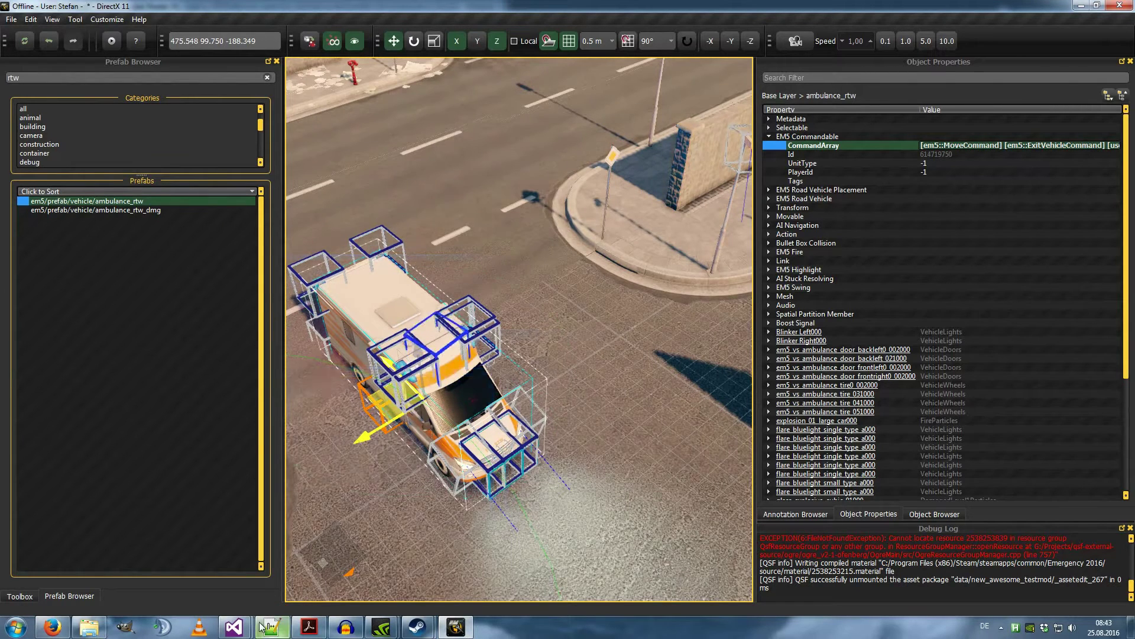
pyautogui.click(309, 626)
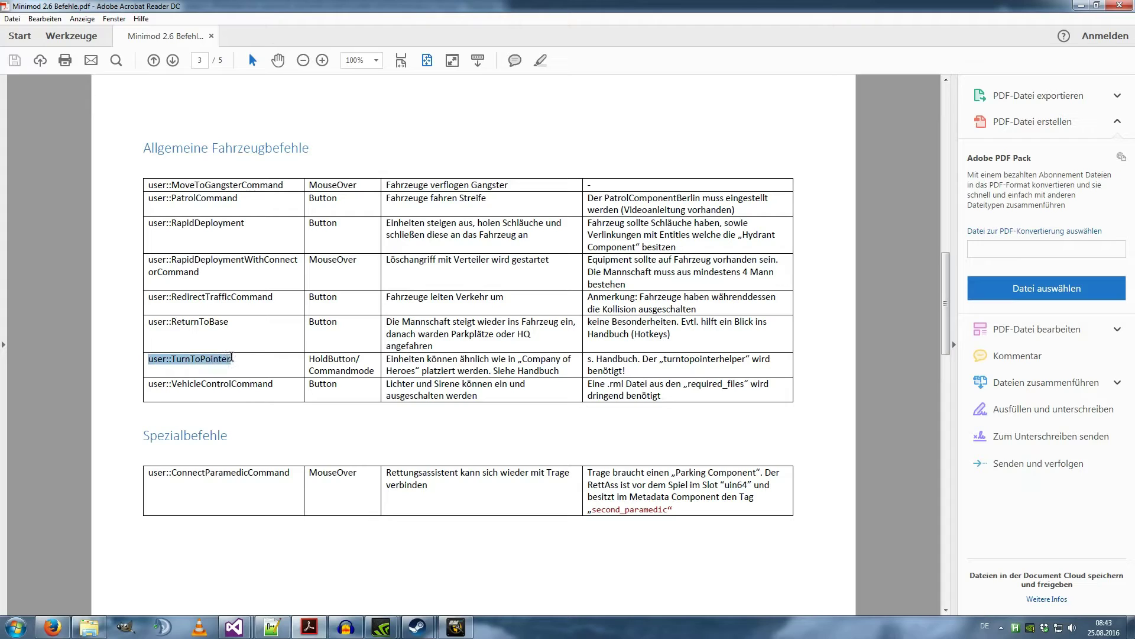
pyautogui.click(455, 626)
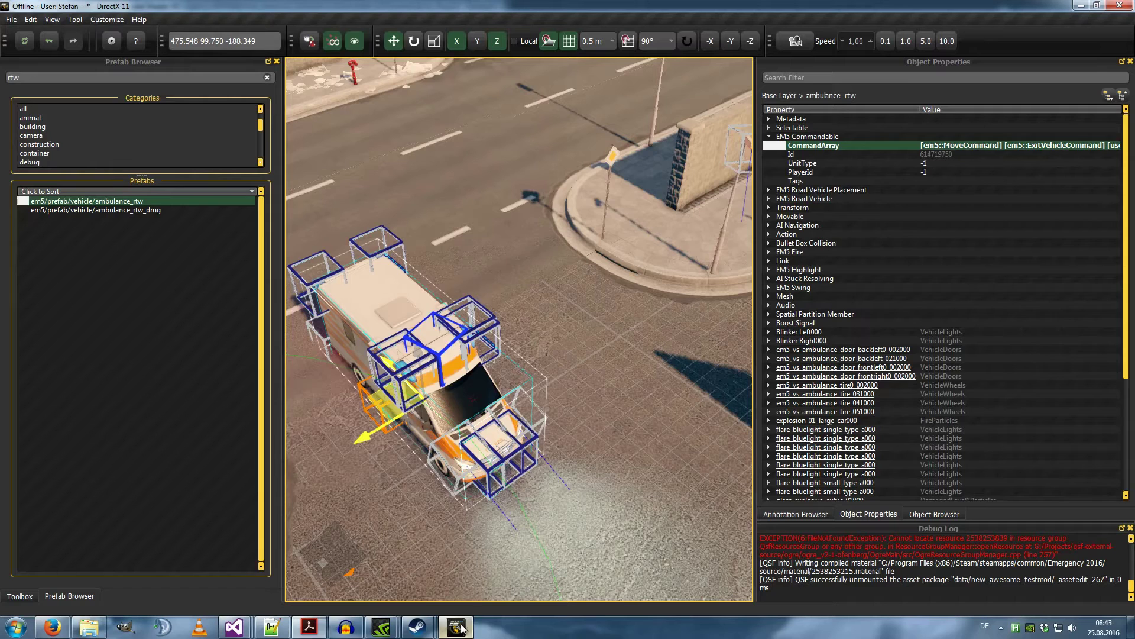
# - Append [user::TurnToPointer] to the end of the ambulance's CommandArray
pyautogui.doubleClick(971, 145)
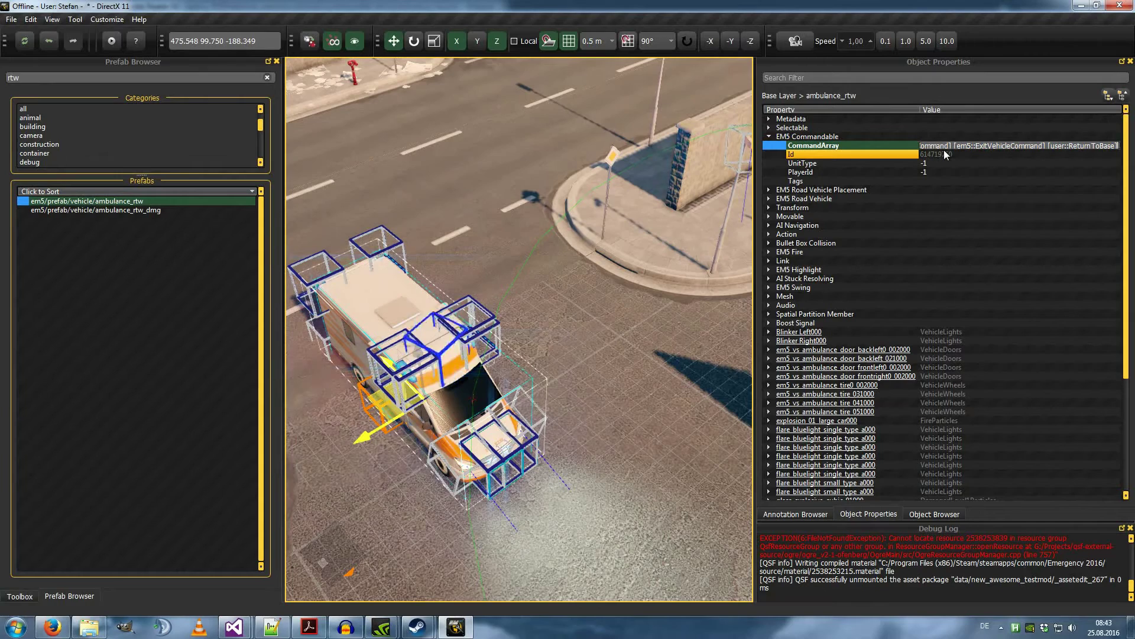
pyautogui.write('[user::TurnToPointer]')
pyautogui.write(',')
pyautogui.press('Return')
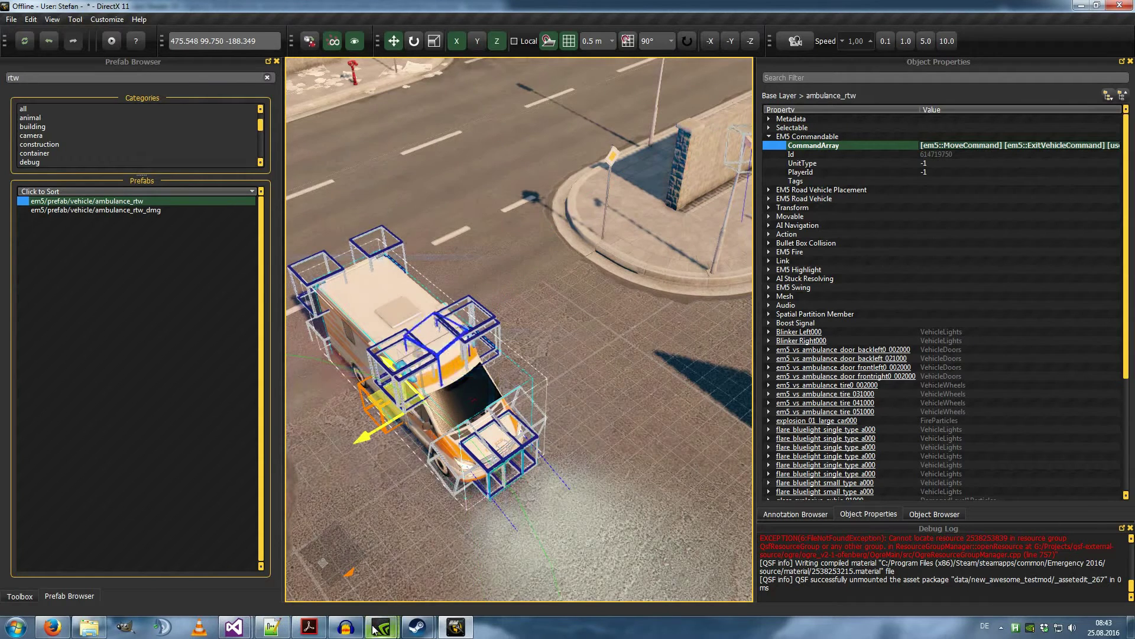
# - Copy the command name user::VehicleControlCommand from the PDF's general vehicle commands and return to the editor
pyautogui.click(309, 627)
pyautogui.moveTo(151, 387); pyautogui.dragTo(279, 385)
pyautogui.hotkey('ctrl', 'c')
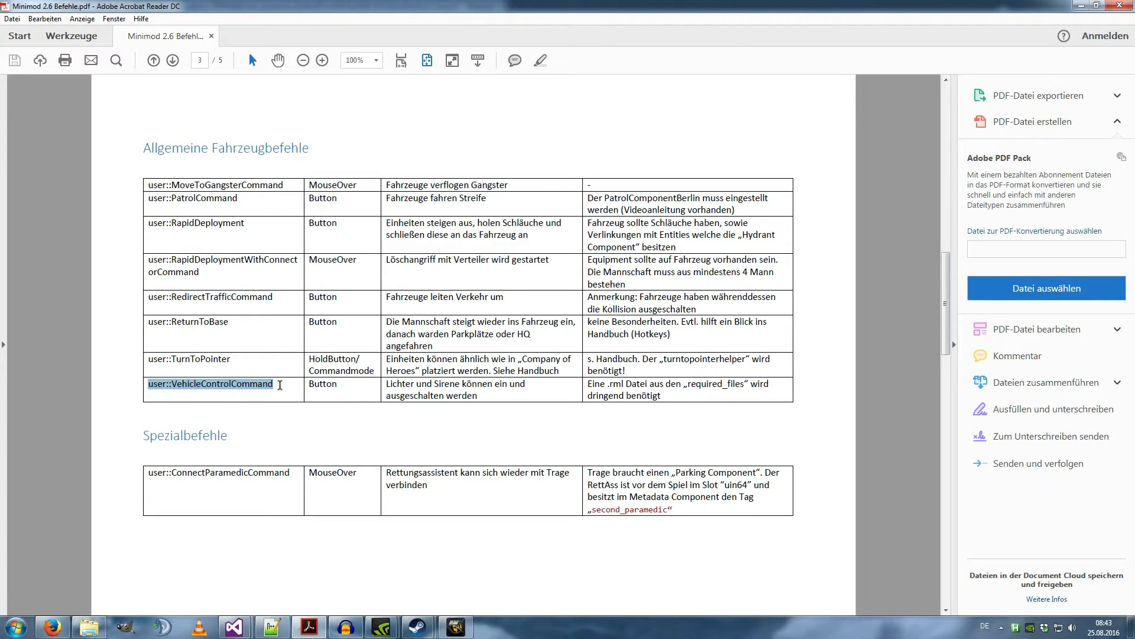
pyautogui.click(454, 626)
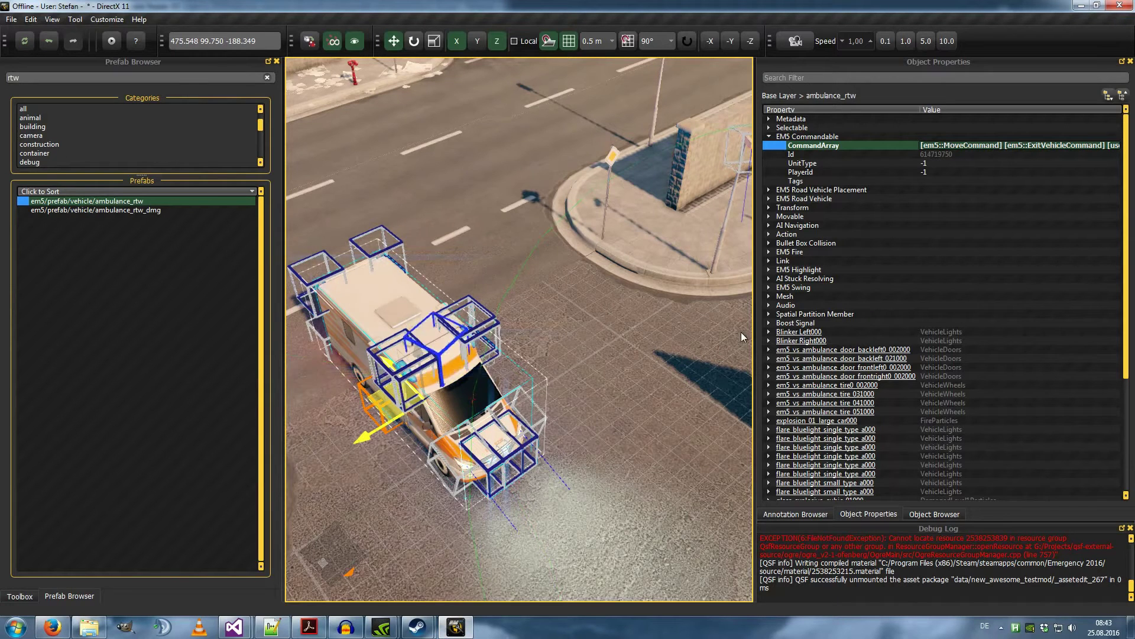
# - Append [user::VehicleControlCommand] to the end of the ambulance's CommandArray
pyautogui.click(1051, 145)
pyautogui.press('End')
pyautogui.write(',[')
pyautogui.hotkey('ctrl', 'v')
pyautogui.write(']')
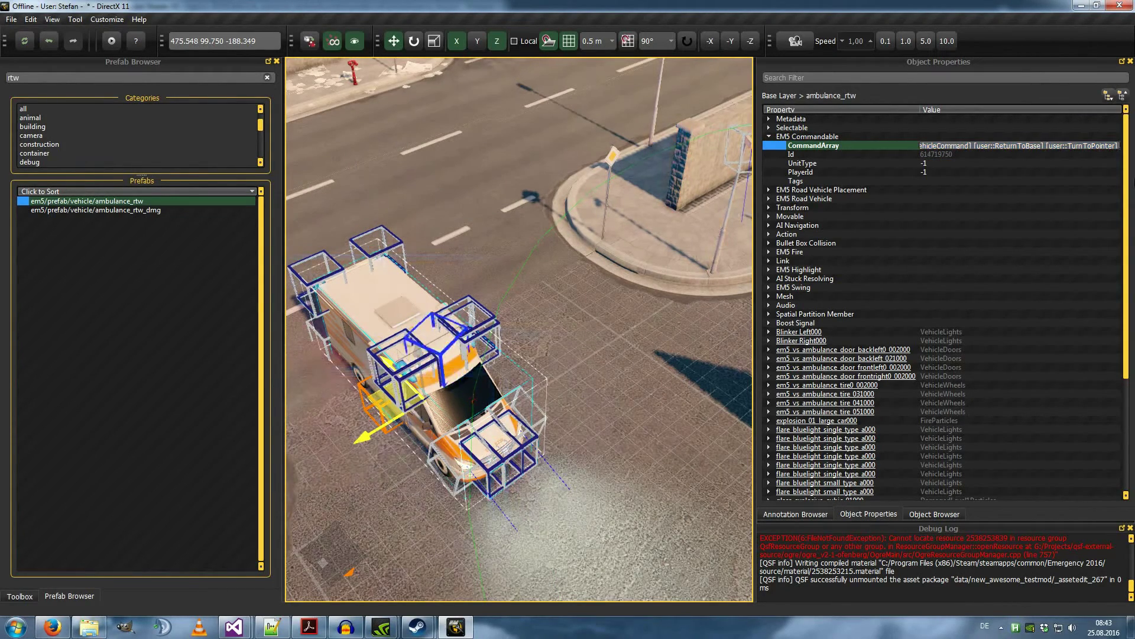
pyautogui.press('Return')
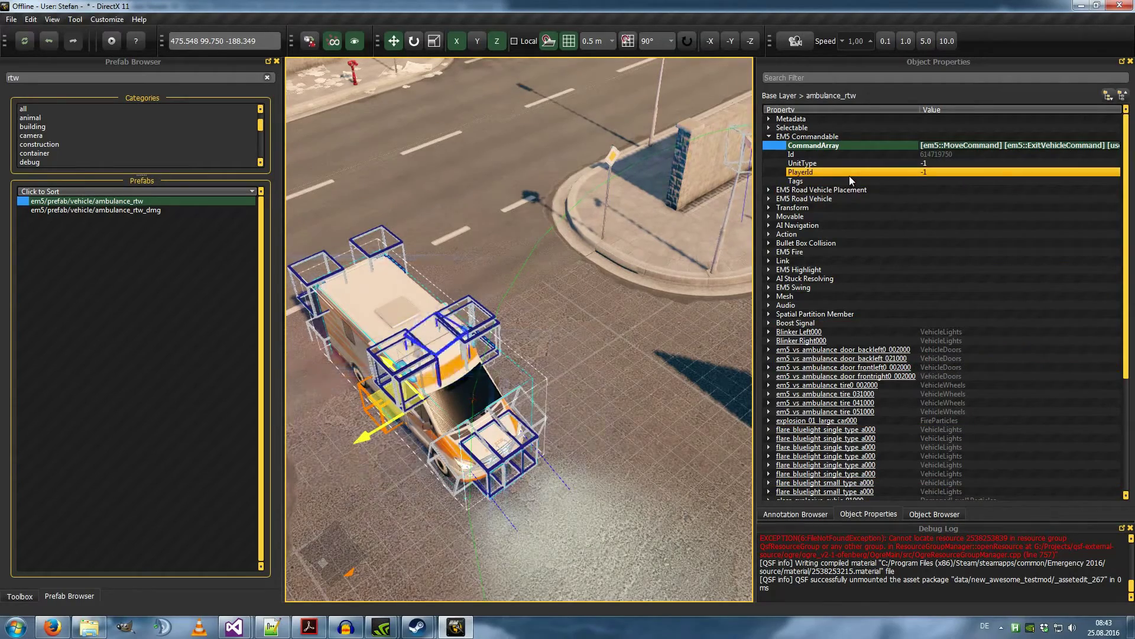
pyautogui.press('s')
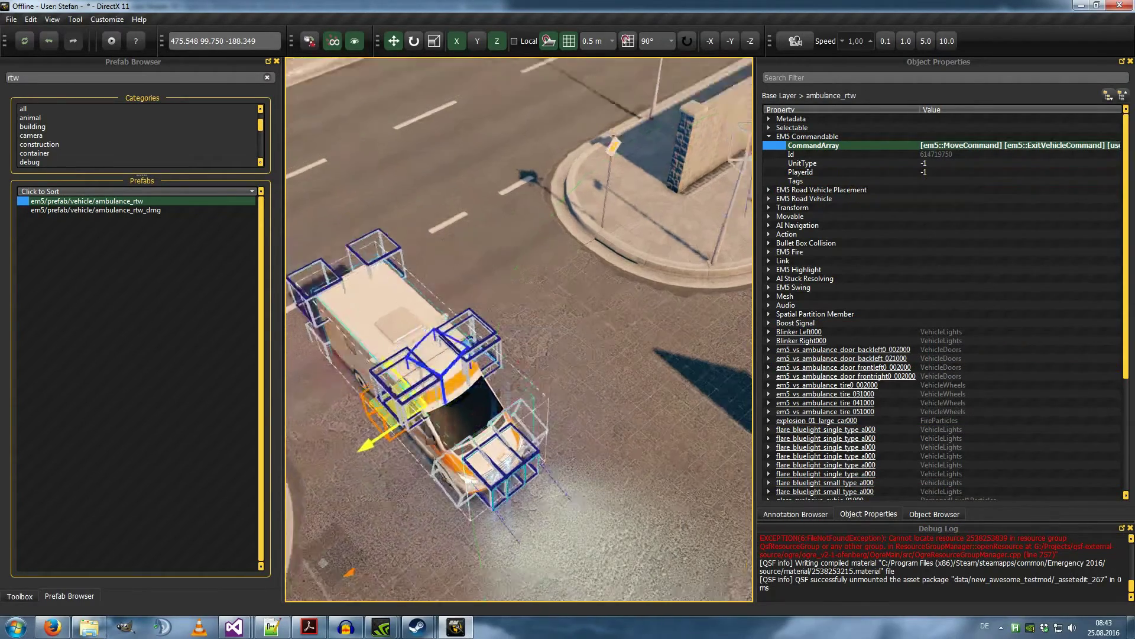
# - Save the edited ambulance back to its ambulance_rtw prefab and accept the asset import into the new_awesome_testmod project
pyautogui.moveTo(550, 311); pyautogui.dragTo(445, 314, button='right')
pyautogui.rightClick(423, 322)
pyautogui.moveTo(477, 411)
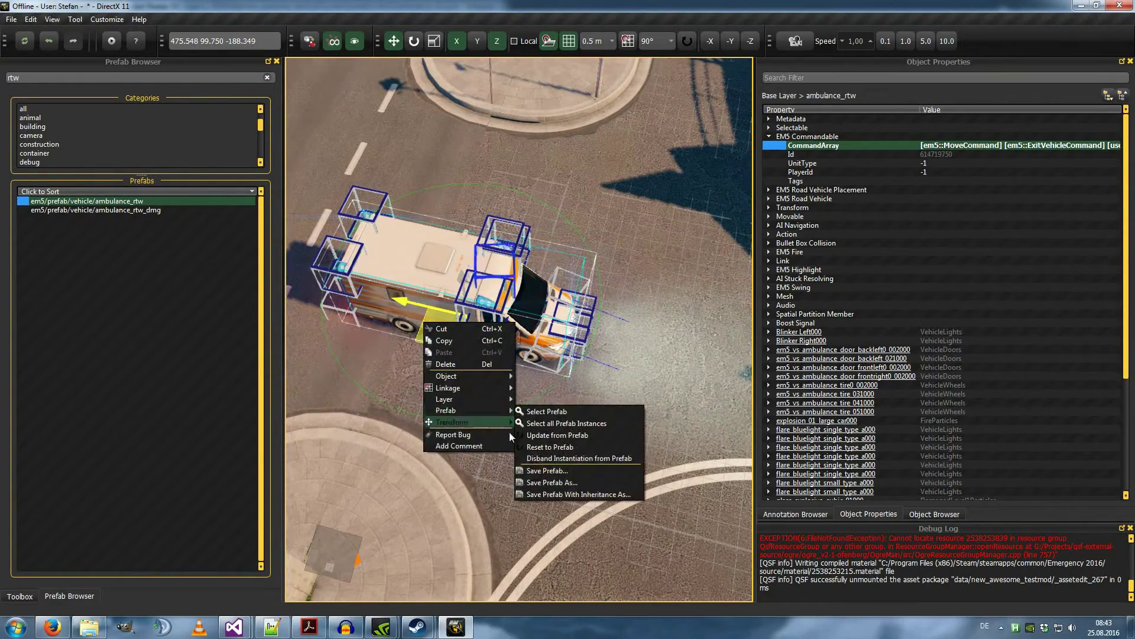
pyautogui.click(547, 470)
pyautogui.click(704, 451)
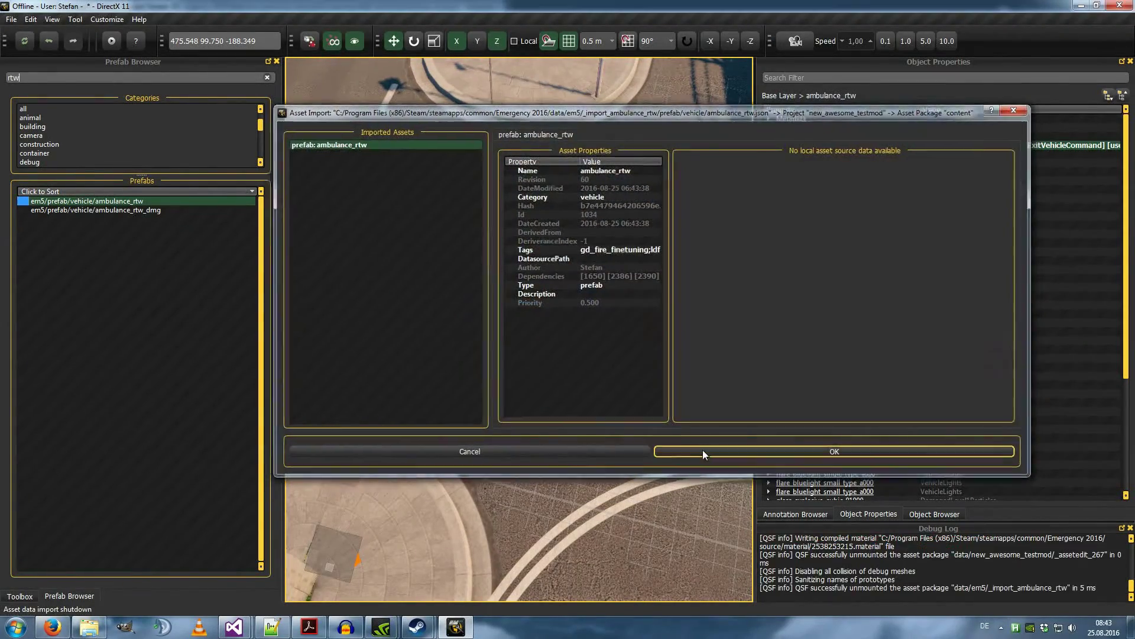
# - Delete the edited ambulance instance from the street
pyautogui.rightClick(480, 312)
pyautogui.click(523, 358)
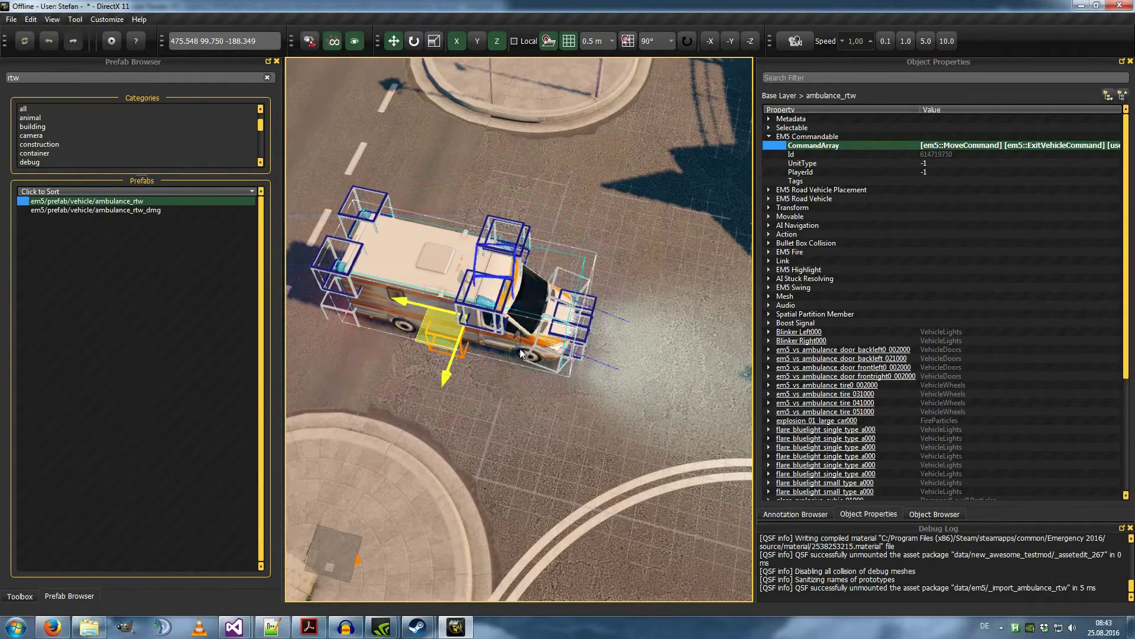
pyautogui.rightClick(515, 339)
pyautogui.click(540, 382)
# - Place a new instance of the ambulance_rtw prefab on the marked parking bays beside the plaza
pyautogui.press('s')
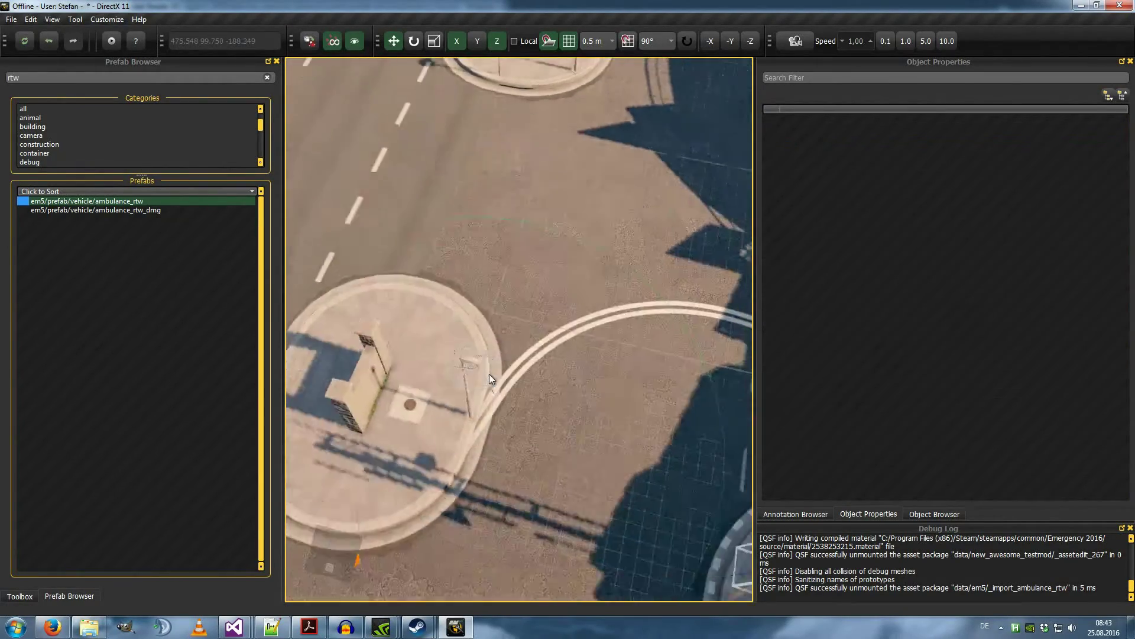
pyautogui.scroll(-3, 486, 367)
pyautogui.press('s')
pyautogui.press('a')
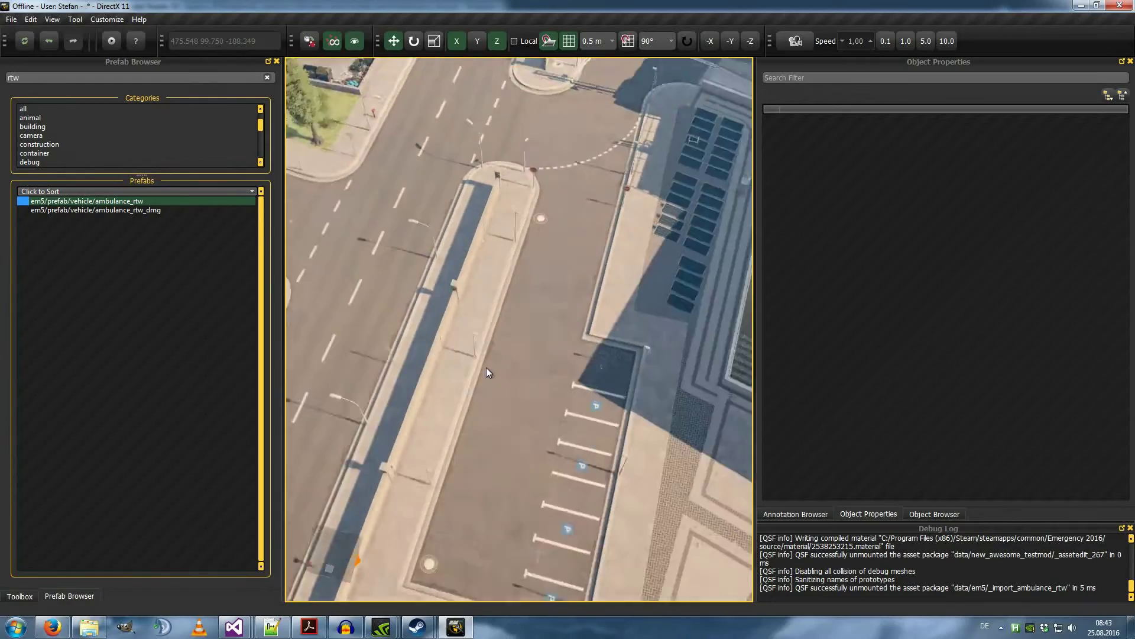
pyautogui.scroll(2, 486, 367)
pyautogui.press('d')
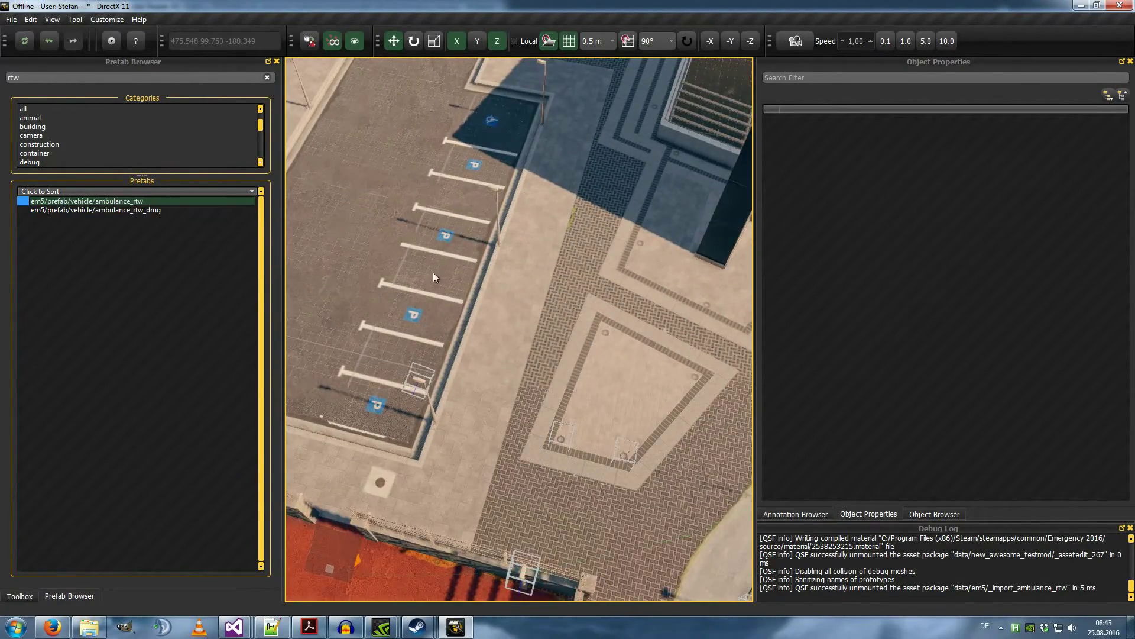
pyautogui.moveTo(142, 206); pyautogui.dragTo(571, 392)
# - Rotate the newly placed ambulance 180° around the local Y axis
pyautogui.press('r')
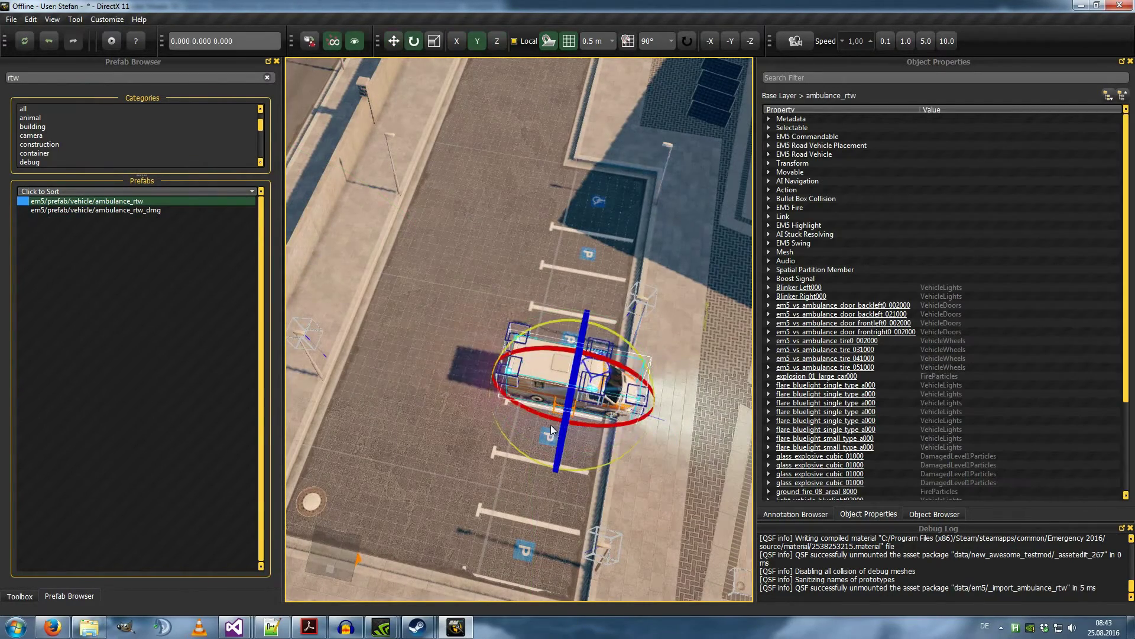
pyautogui.moveTo(576, 457); pyautogui.dragTo(692, 449)
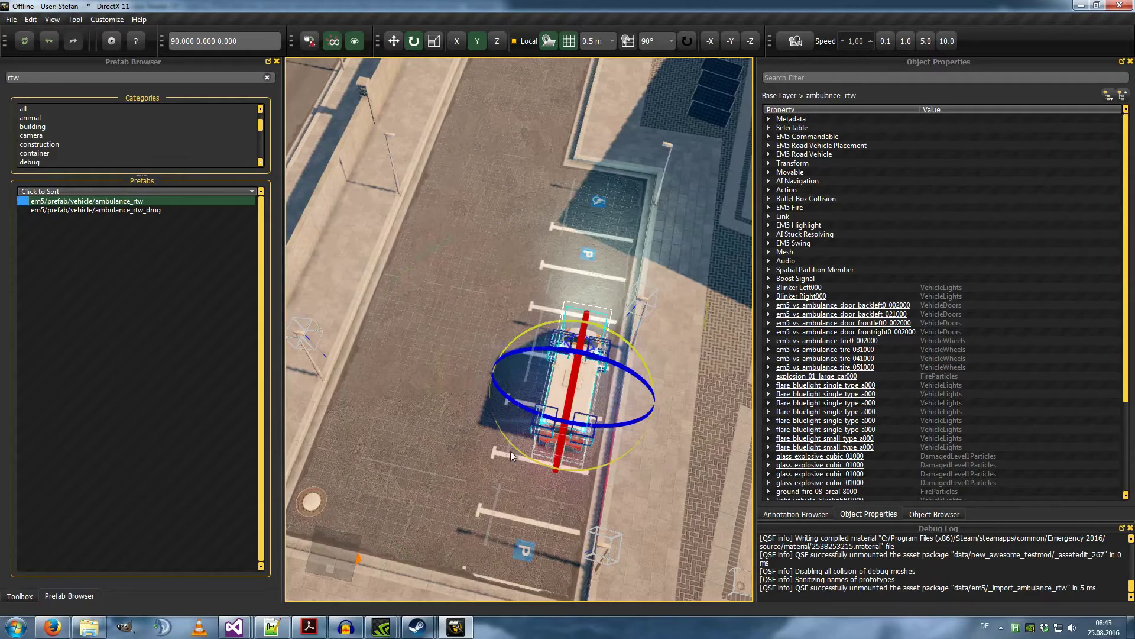
pyautogui.moveTo(583, 461); pyautogui.dragTo(684, 464)
# - Find the parkingplace prefabs with "parkingpl" and place one default_place on the parking bays near the ambulance
pyautogui.moveTo(685, 464); pyautogui.dragTo(185, 89, button='middle')
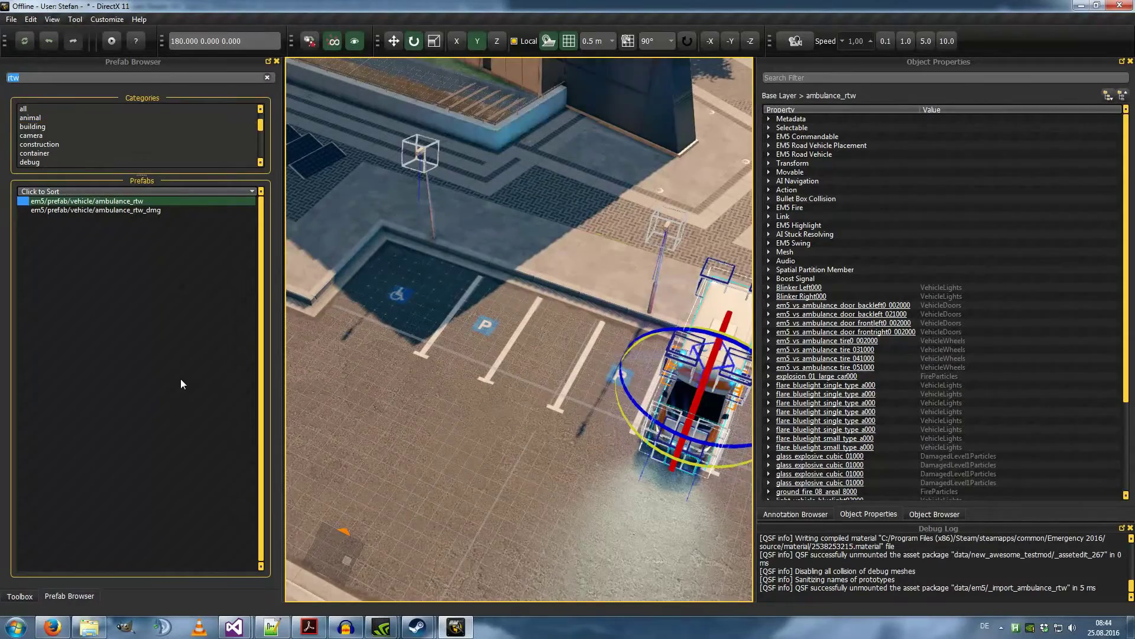
pyautogui.write('park')
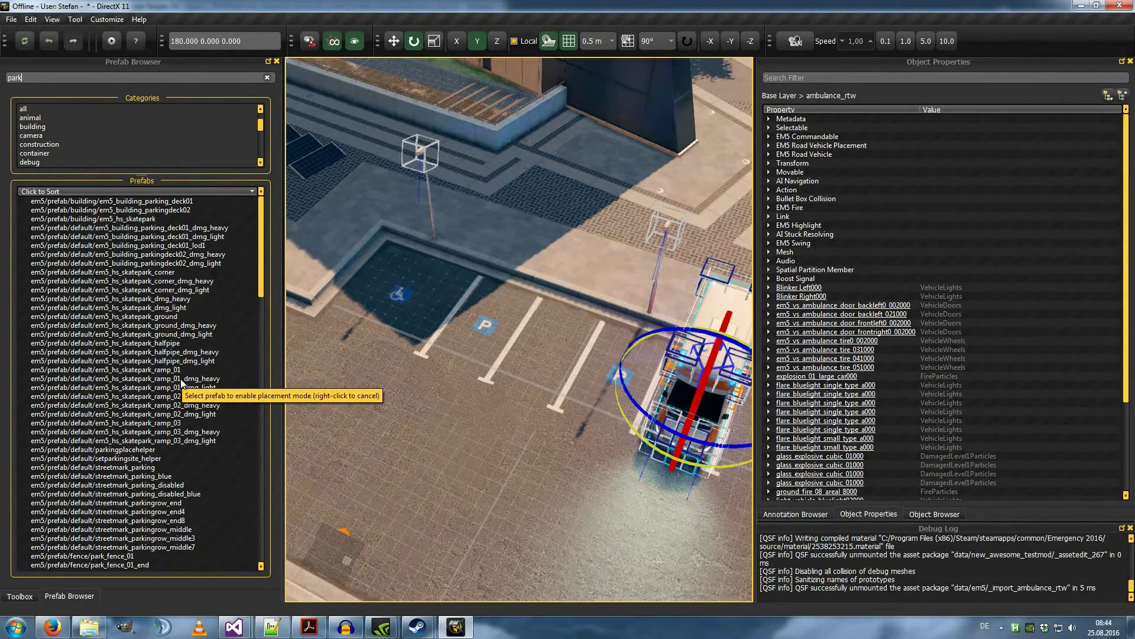
pyautogui.write('ingpl')
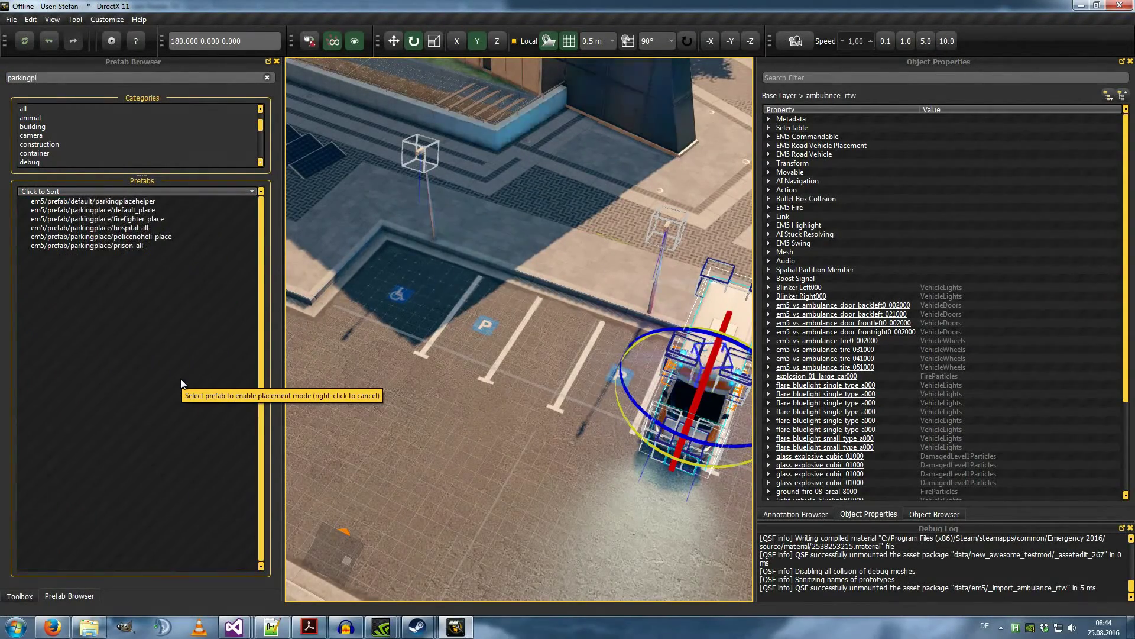
pyautogui.click(172, 246)
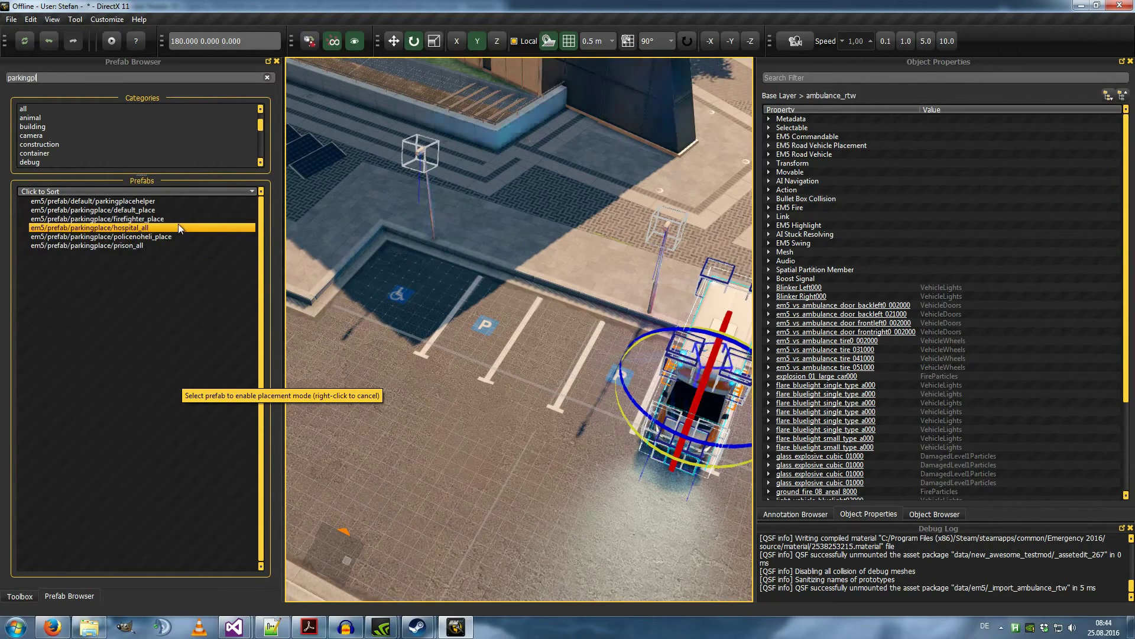
pyautogui.click(165, 236)
pyautogui.click(163, 227)
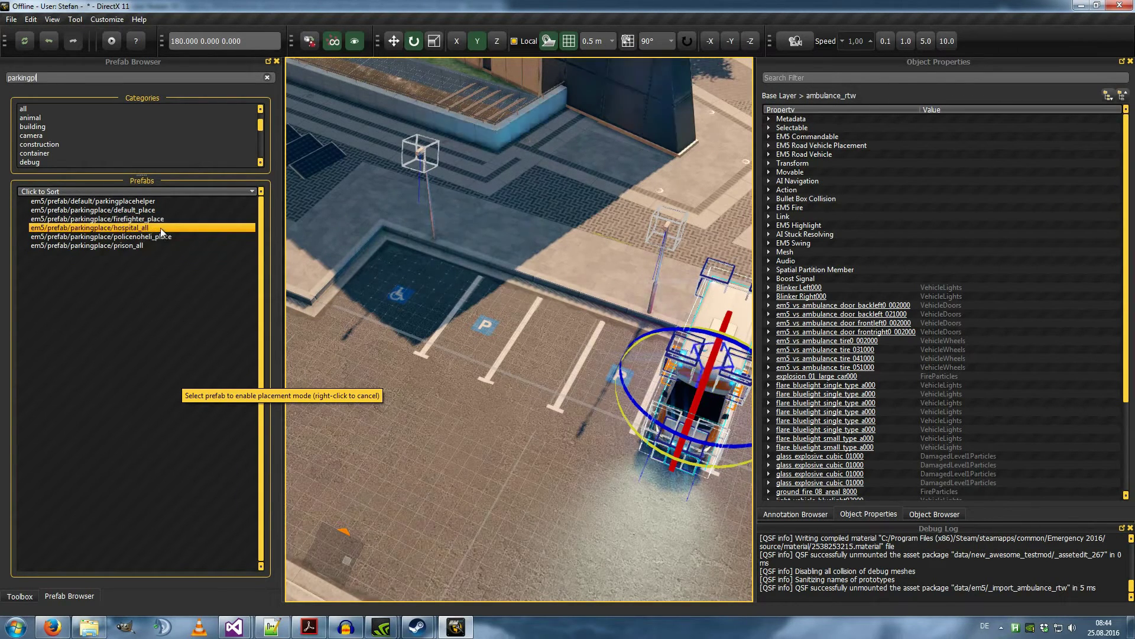
pyautogui.click(165, 219)
pyautogui.click(168, 210)
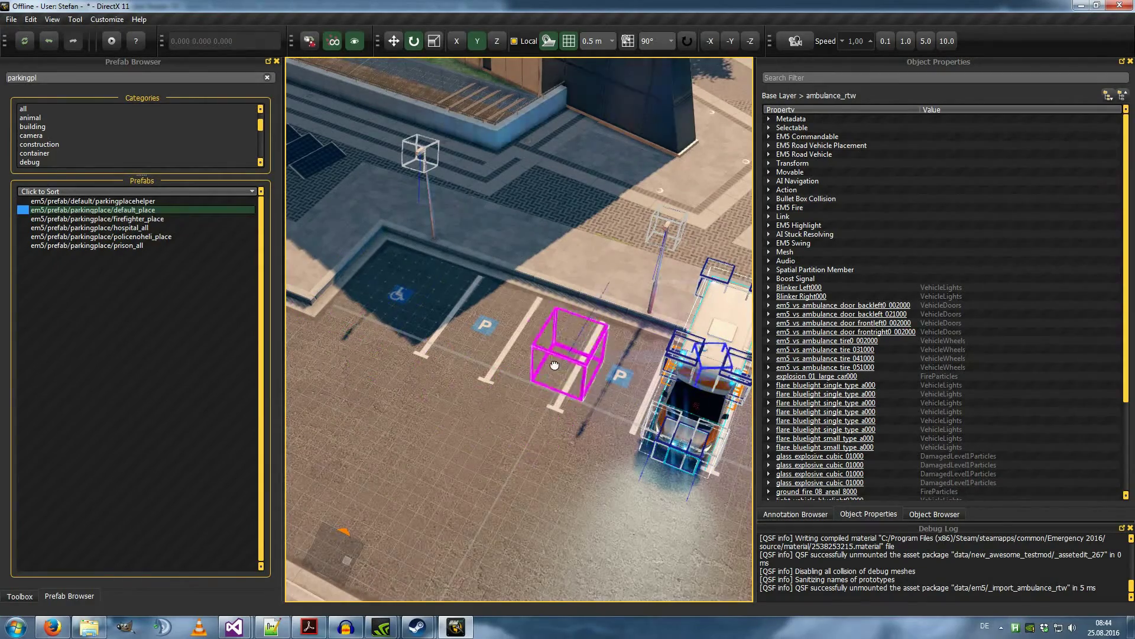
pyautogui.click(548, 353)
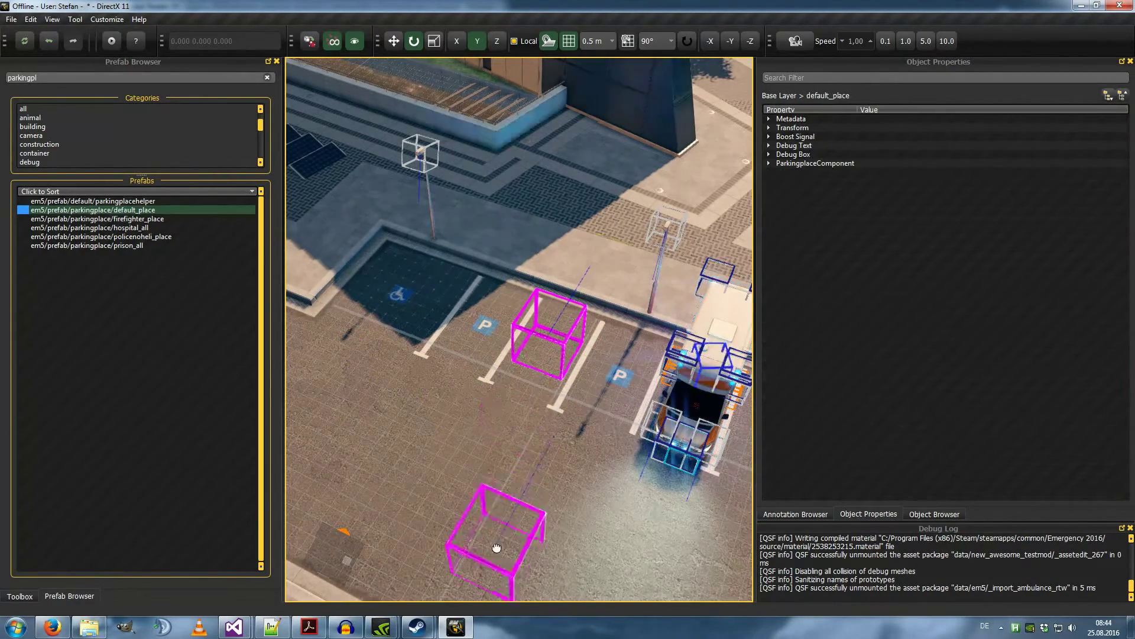
pyautogui.rightClick(509, 463)
# - Check the ambulance's object name and set the default_place ParkingplaceComponent's Include Filter to [.*ambulance_rtw]
pyautogui.moveTo(509, 463); pyautogui.dragTo(557, 444, button='right')
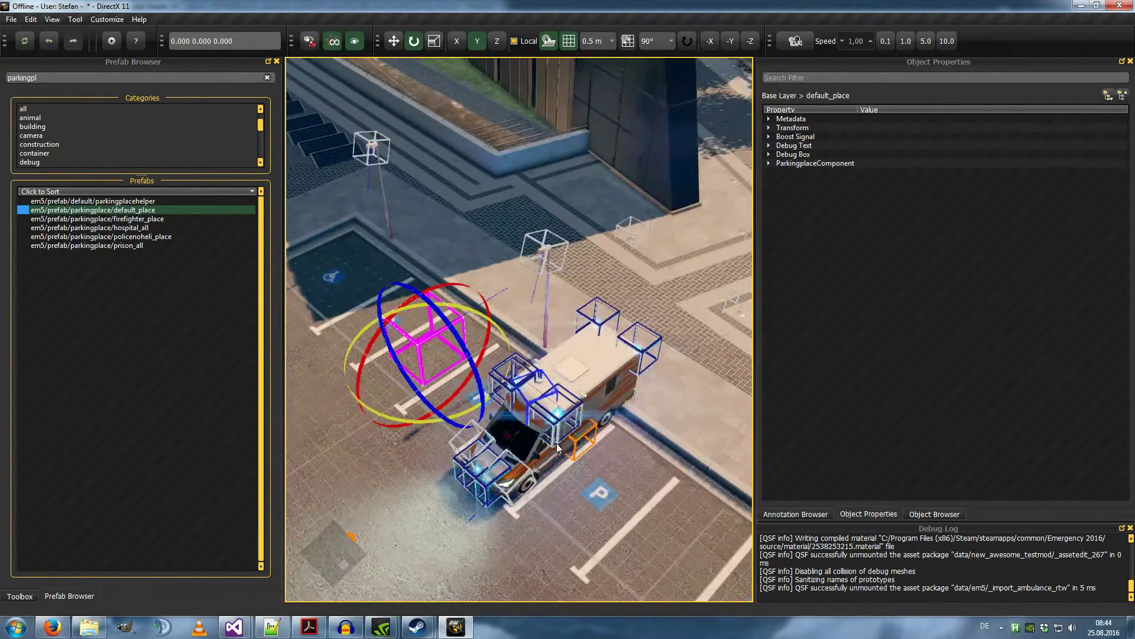
pyautogui.click(588, 390)
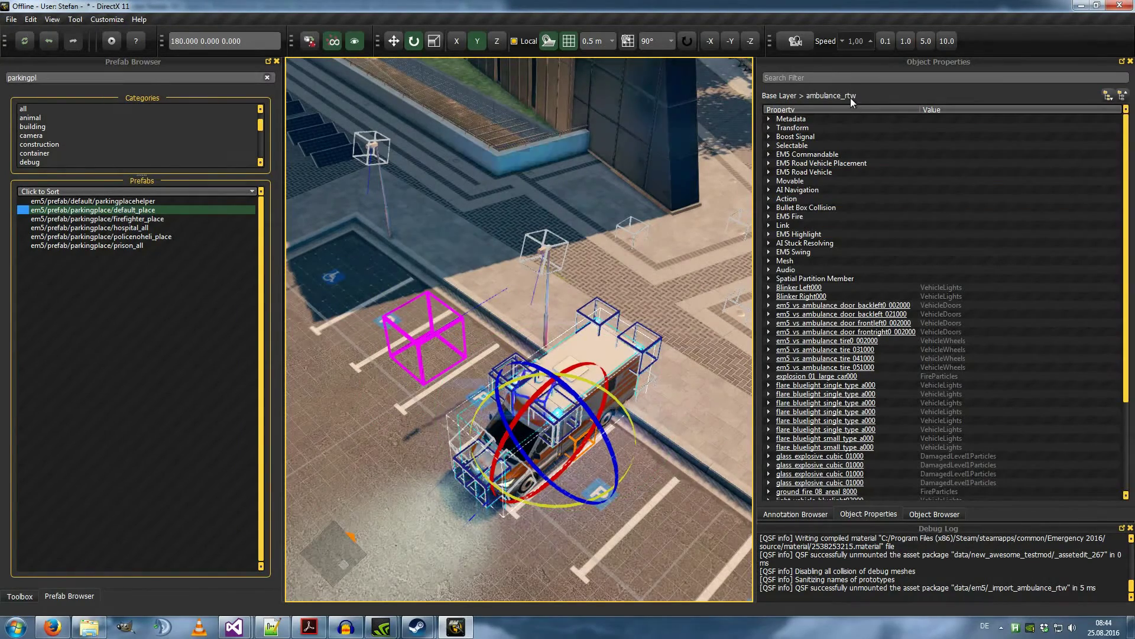
pyautogui.click(449, 323)
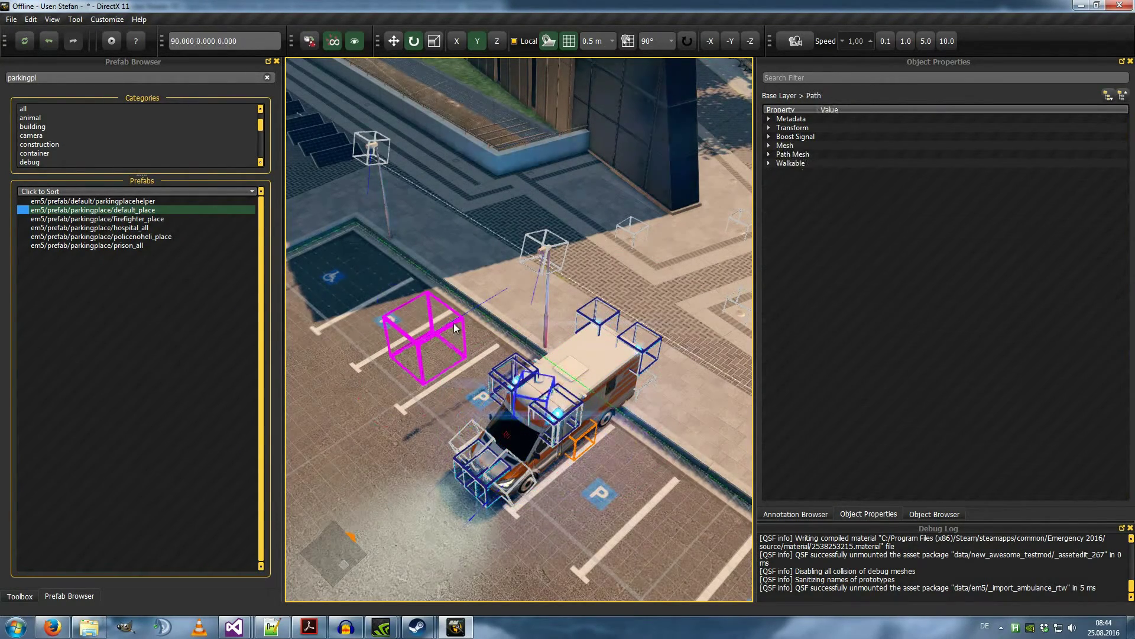
pyautogui.click(775, 164)
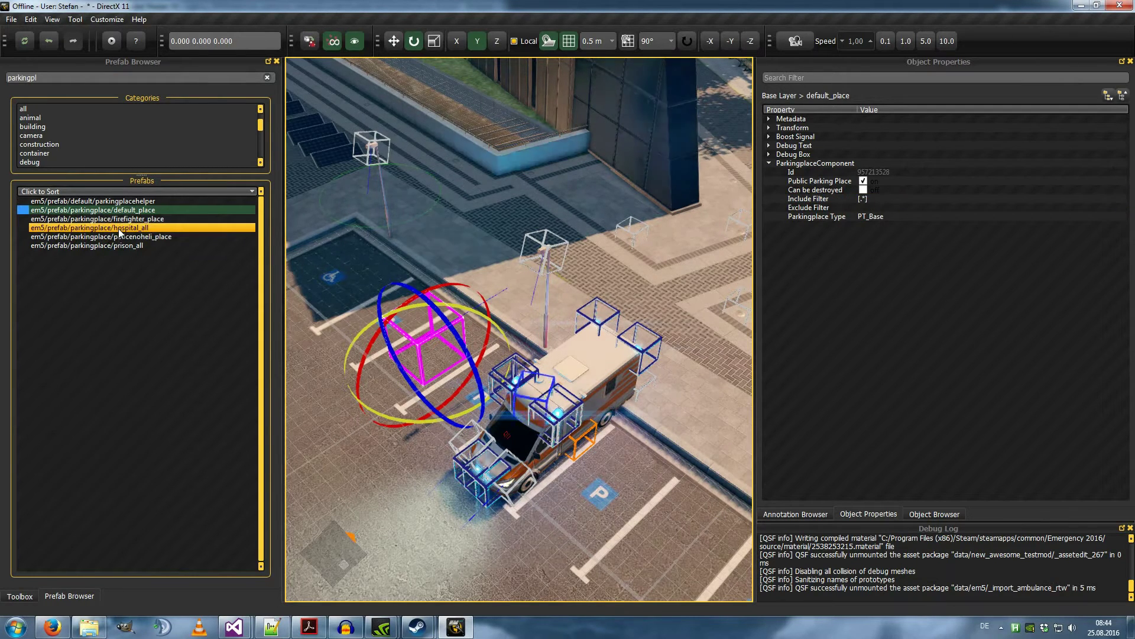
pyautogui.doubleClick(865, 199)
pyautogui.click(867, 199)
pyautogui.write('a')
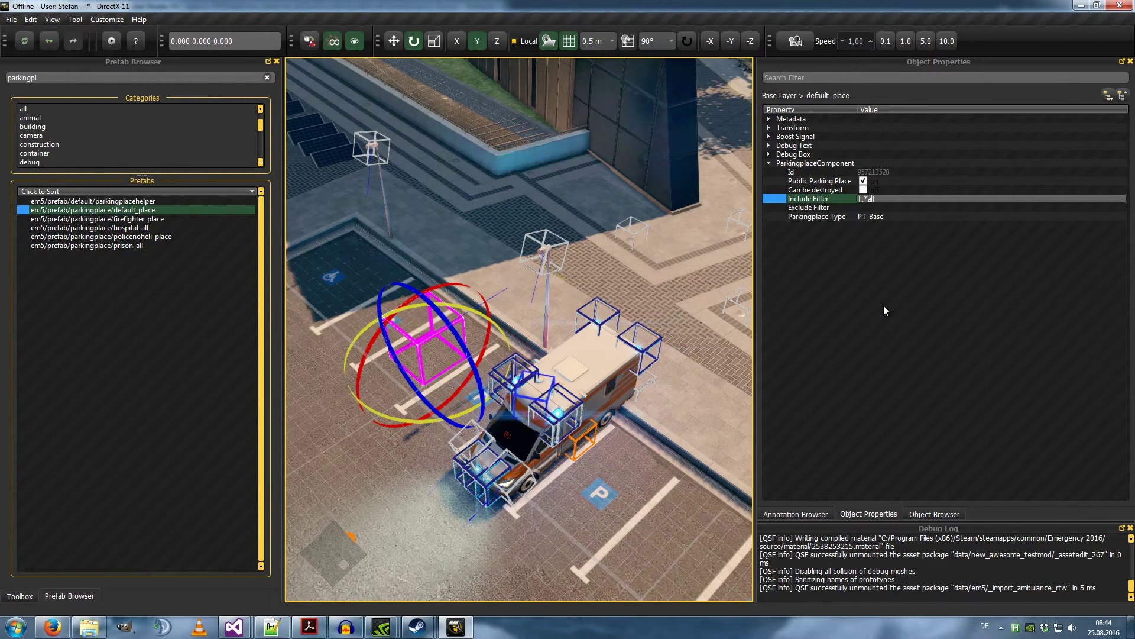
pyautogui.write('mbulance_rtw')
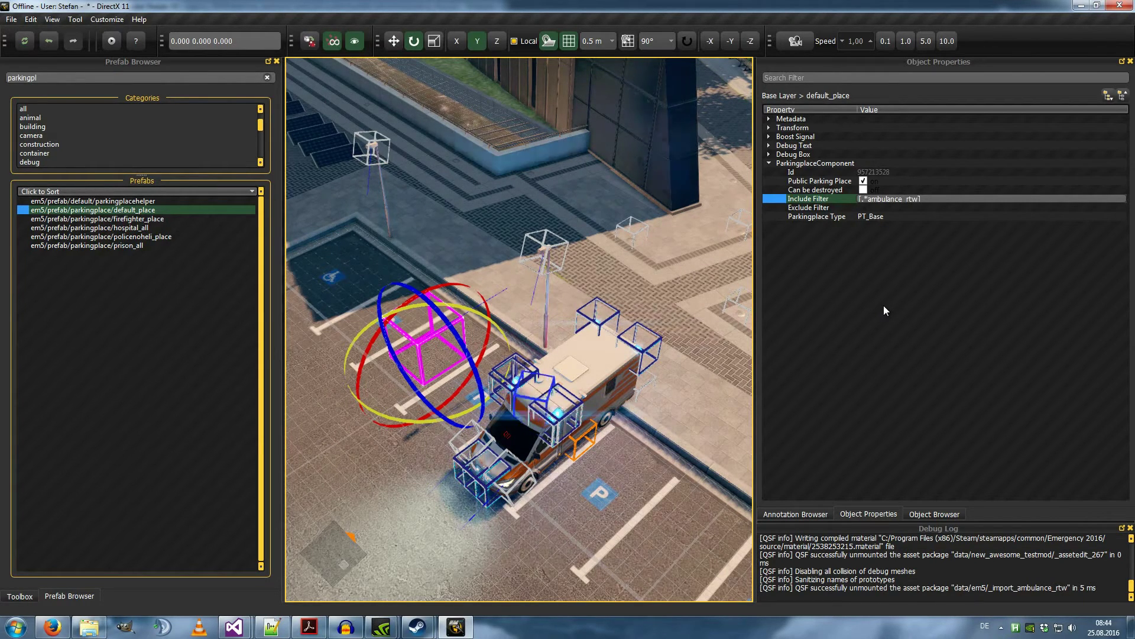
pyautogui.press('Return')
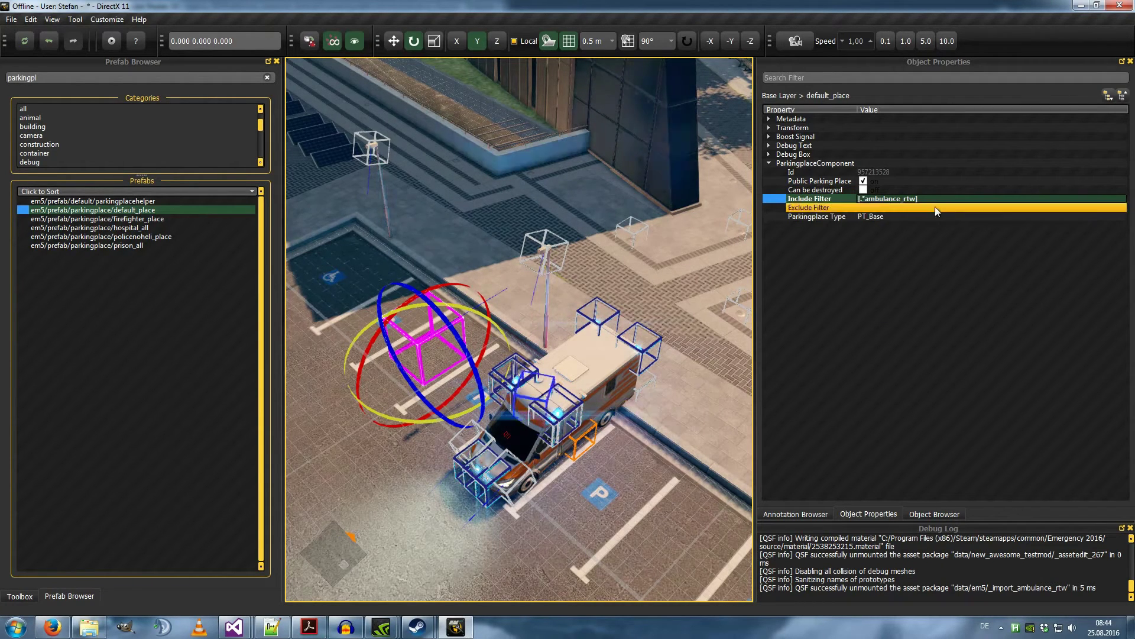
# - Add a second bracketed entry for ambulance_nef to the parking place's Include Filter
pyautogui.click(931, 199)
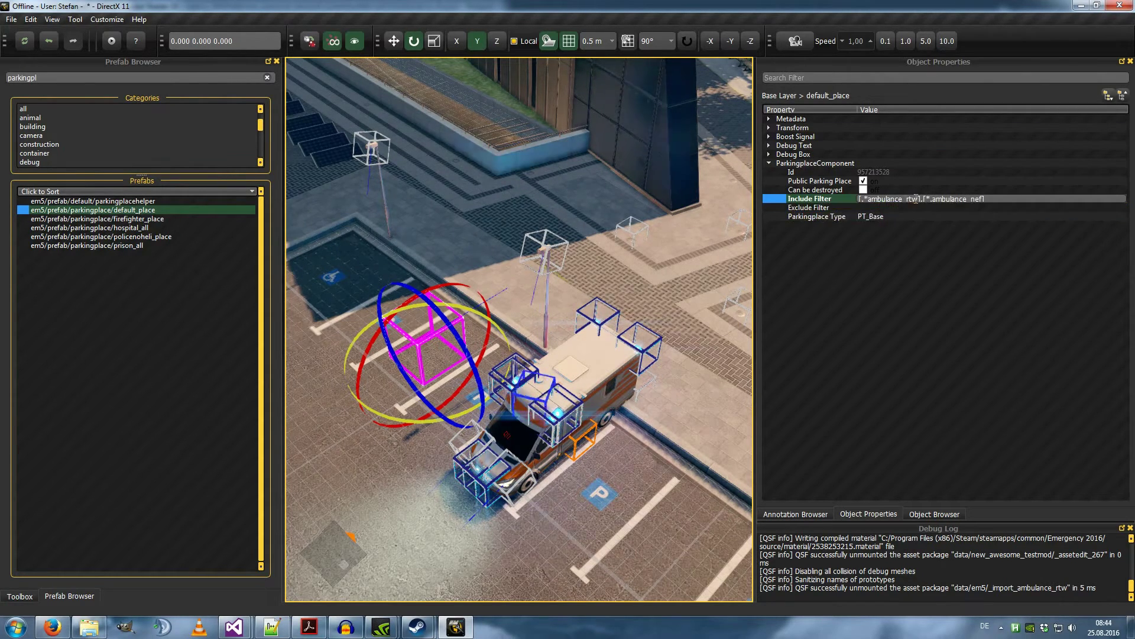
# - Correct the parking place's Include Filter to [.*ambulance_rtw] [.*ambulance_nef]
pyautogui.press('BackSpace')
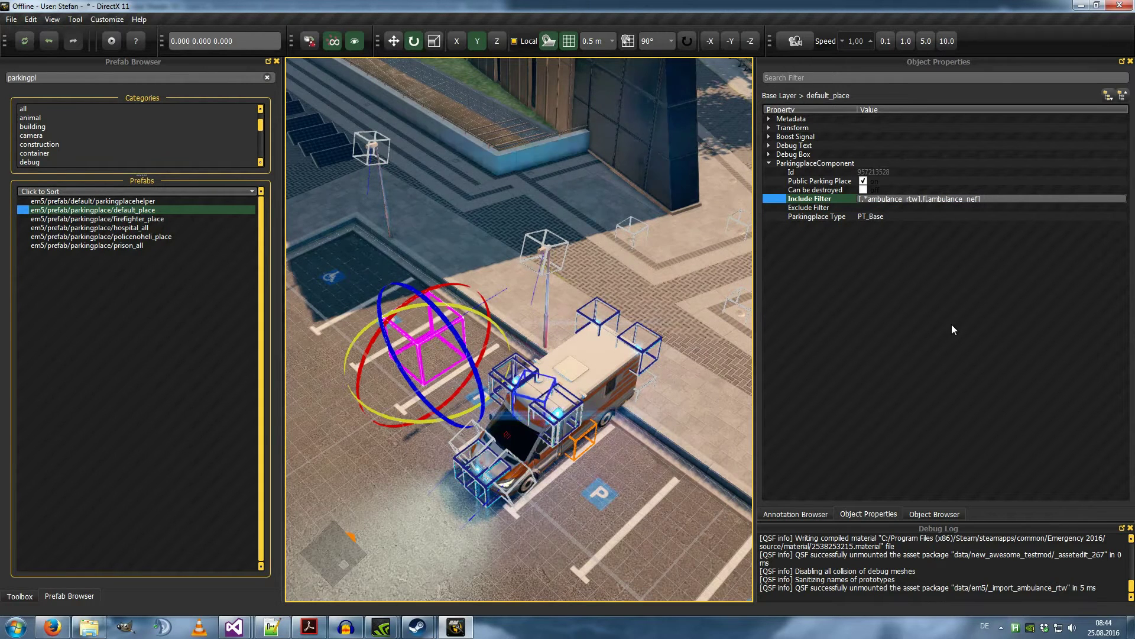
pyautogui.write('*')
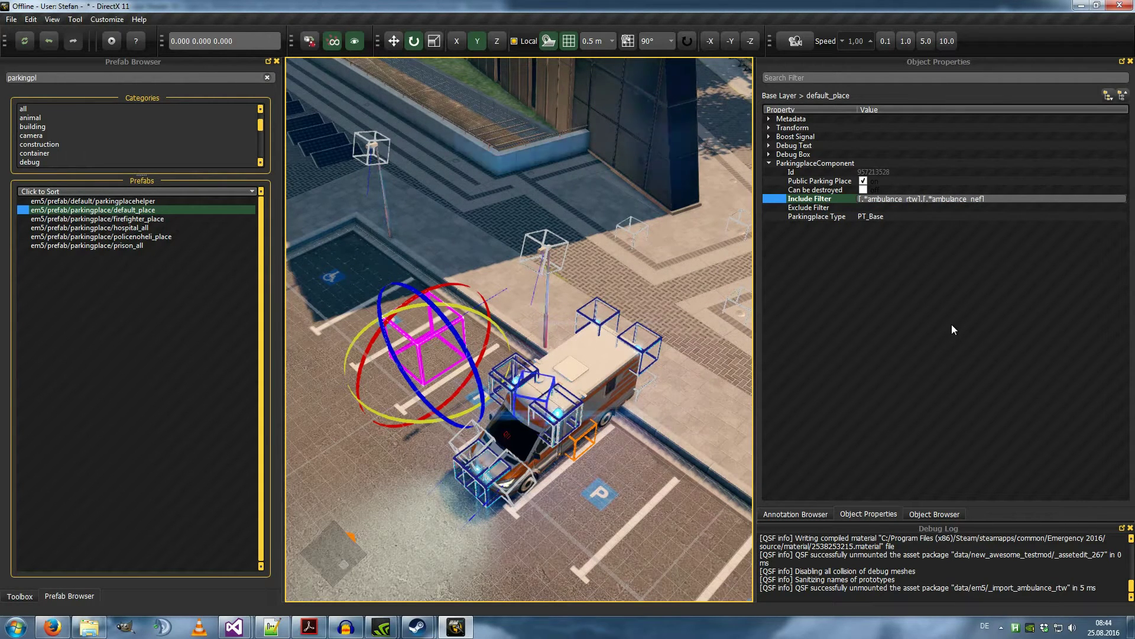
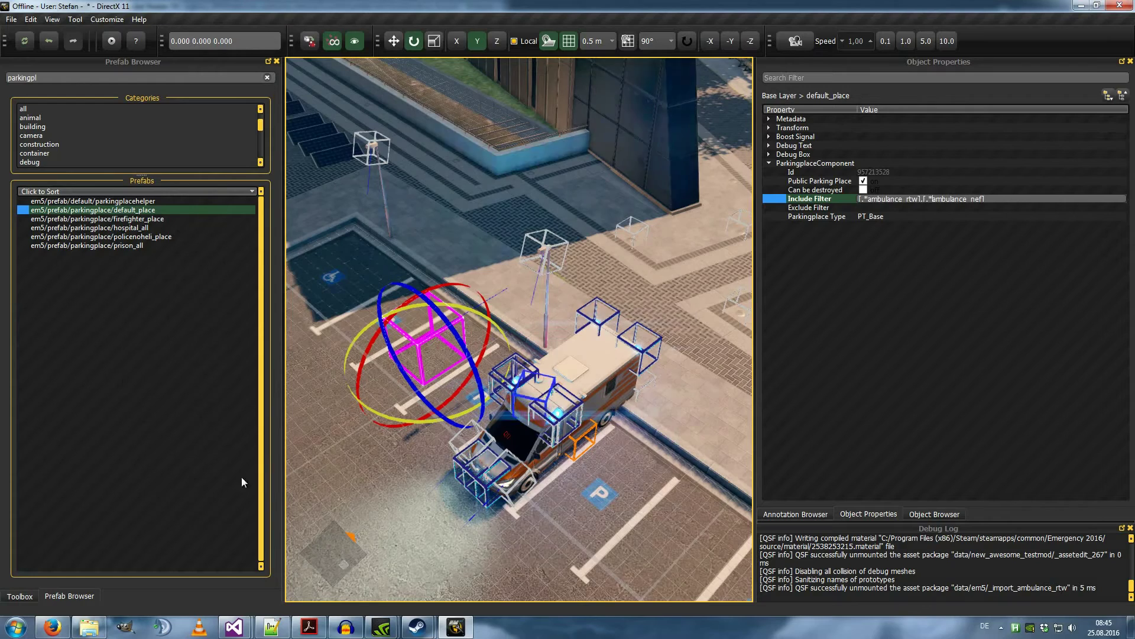
pyautogui.press('Return')
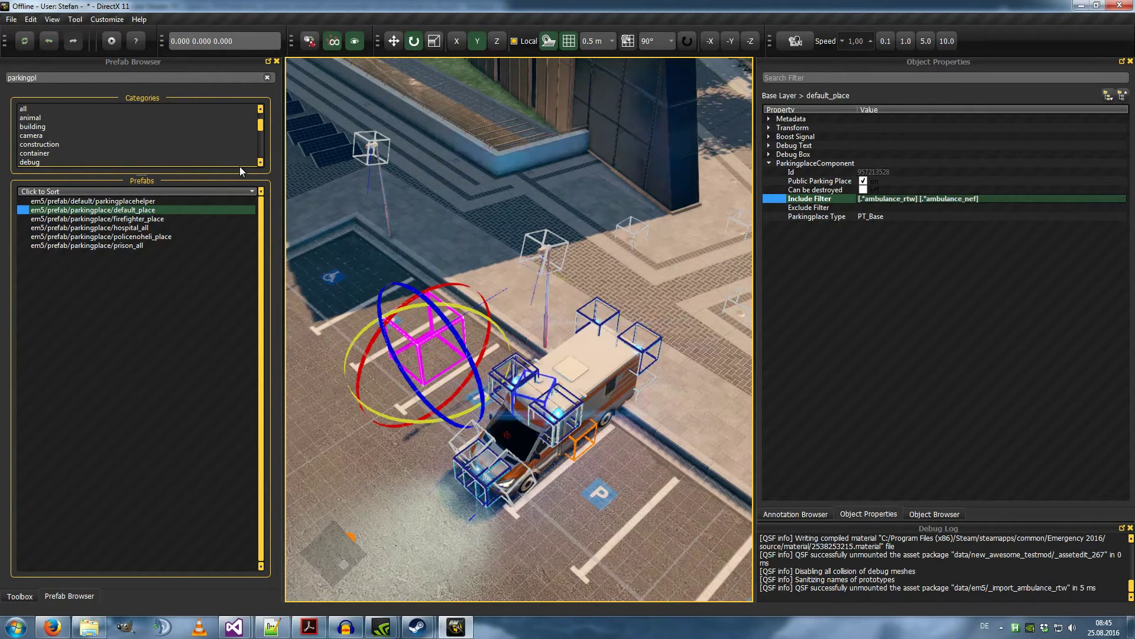
# - Search the prefabs for ambulance_nef to check the vehicle name used in the Include Filter
pyautogui.moveTo(39, 78); pyautogui.dragTo(1, 80)
pyautogui.write('ambu')
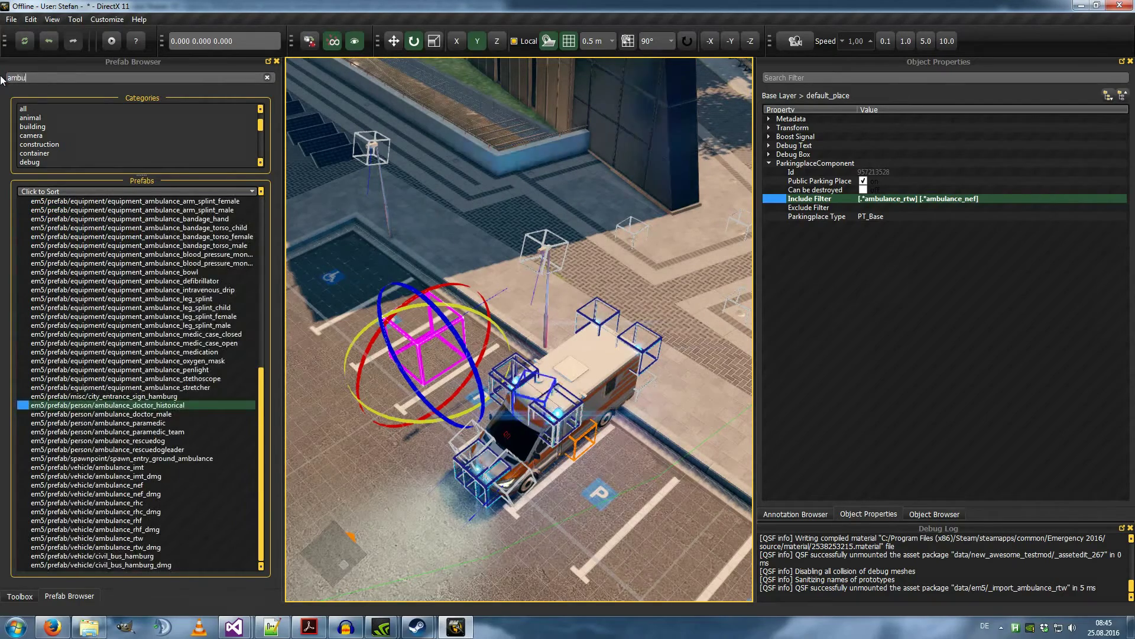
pyautogui.write('lance_nef')
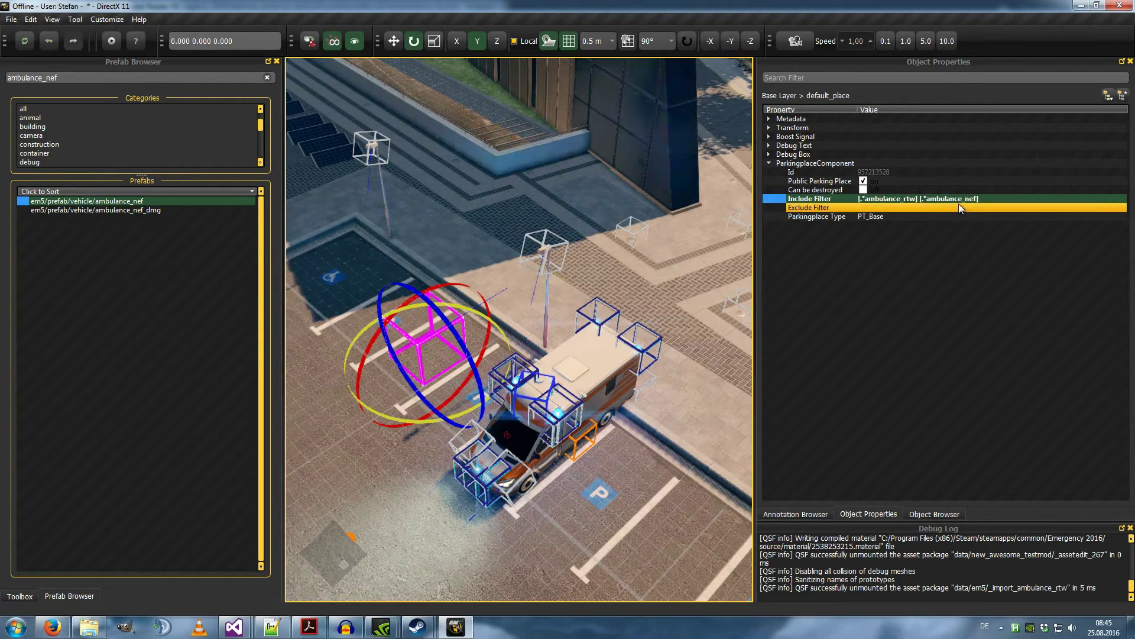
pyautogui.scroll(-2, 612, 376)
pyautogui.scroll(-2, 609, 380)
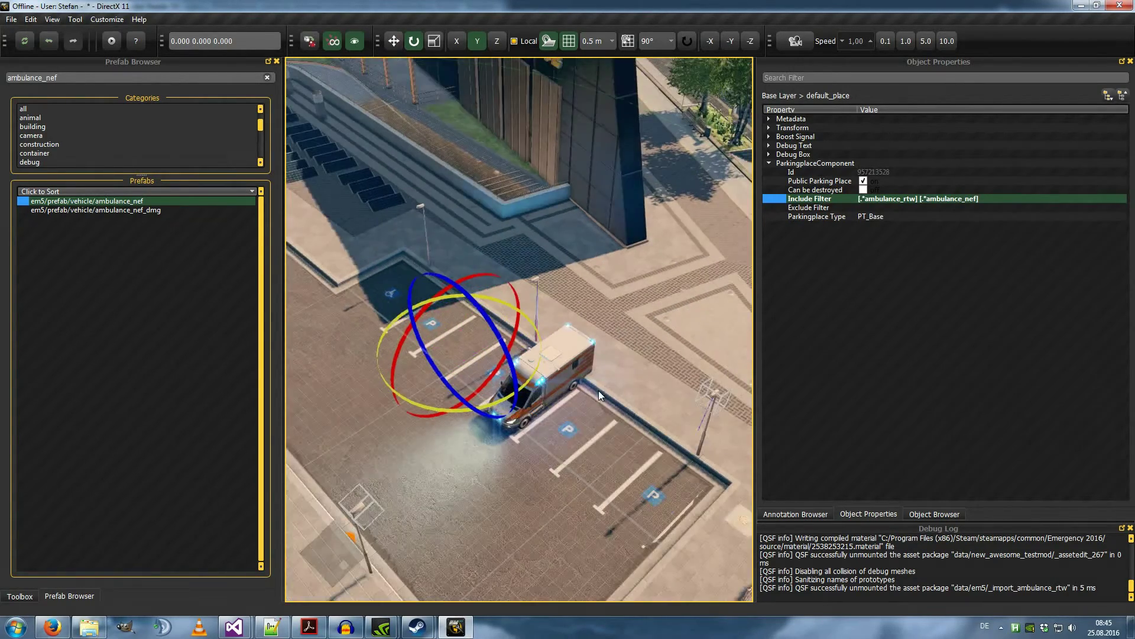
# - Set the parking place's Parkingplace Type to PT_Base
pyautogui.click(878, 218)
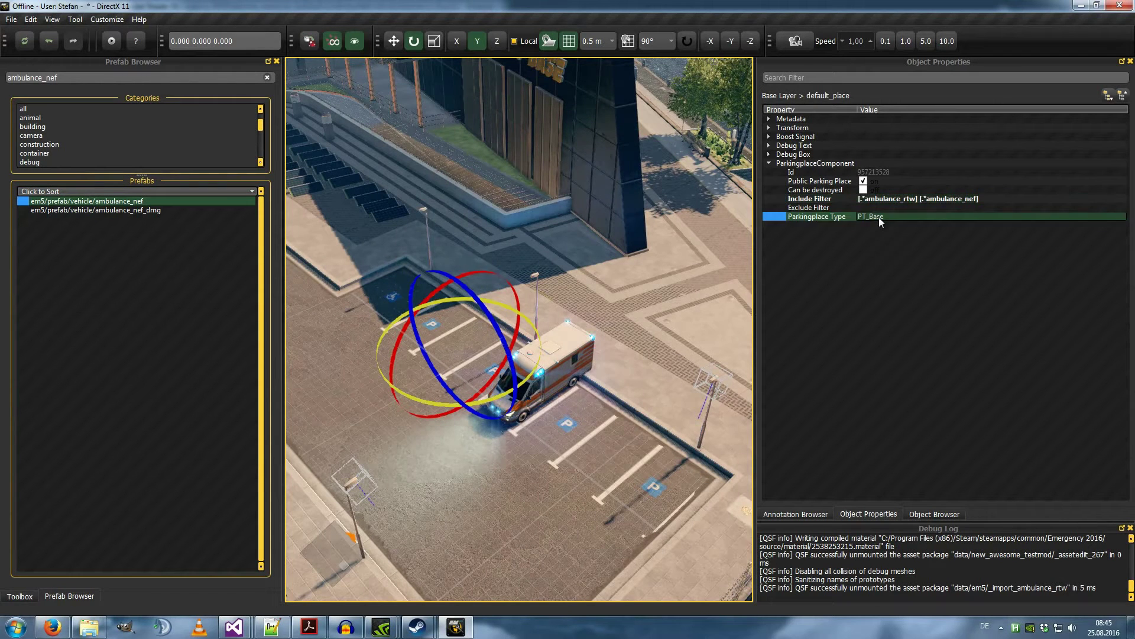
pyautogui.click(879, 218)
pyautogui.click(881, 220)
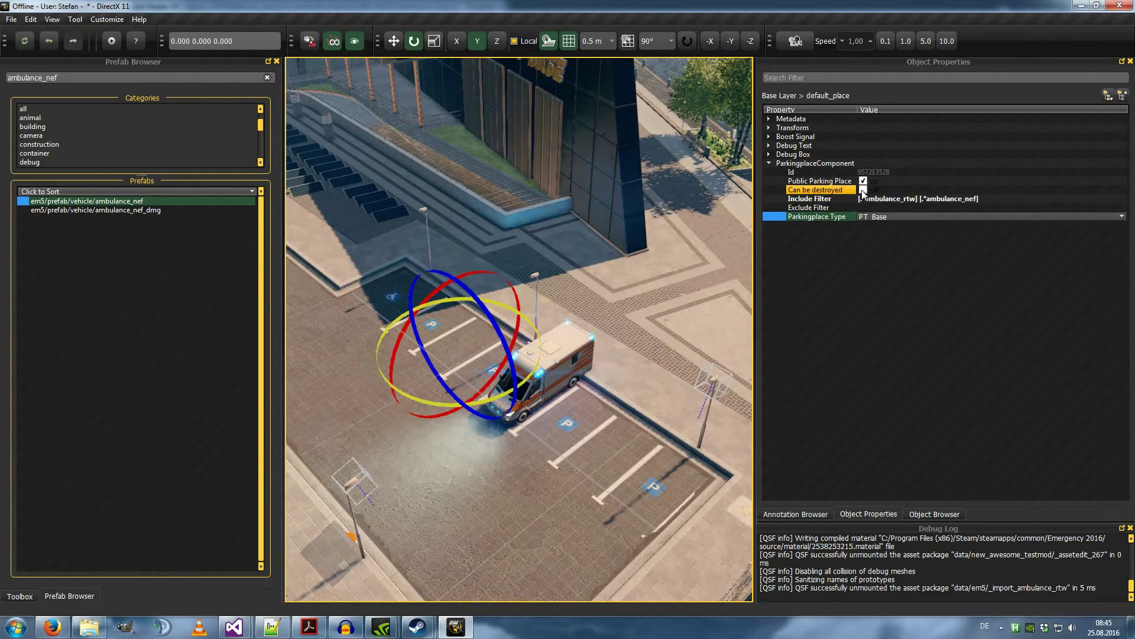
# - Select the parked ambulance_rtw and set its EM5 Commandable PlayerId to 0
pyautogui.scroll(3, 559, 502)
pyautogui.moveTo(521, 503); pyautogui.dragTo(520, 473, button='right')
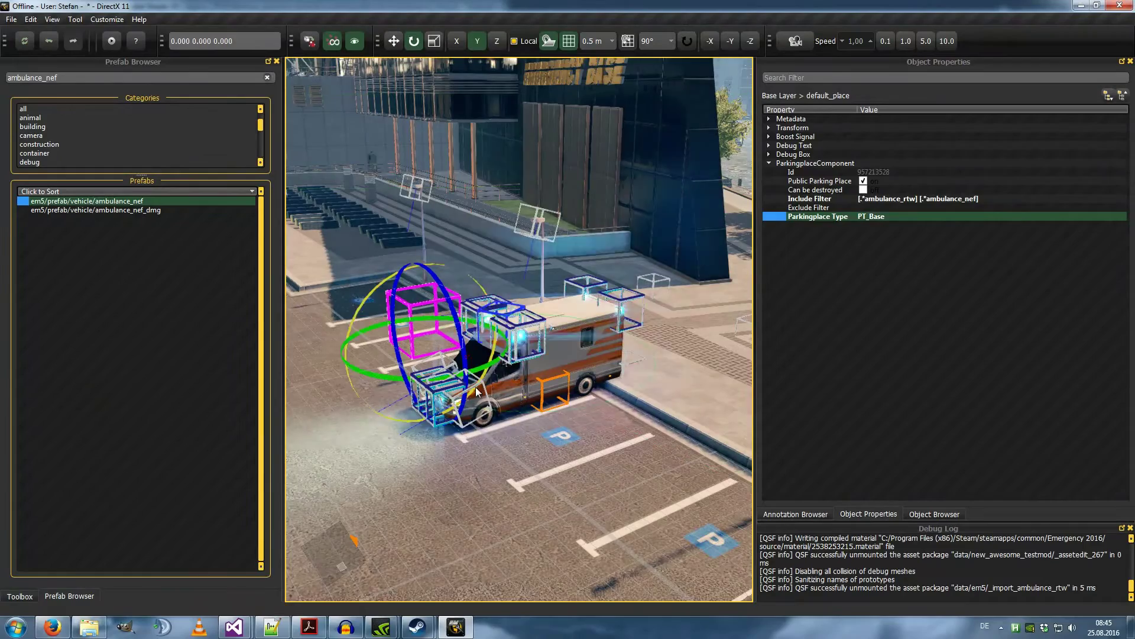
pyautogui.scroll(-2, 476, 397)
pyautogui.scroll(2, 476, 393)
pyautogui.click(551, 378)
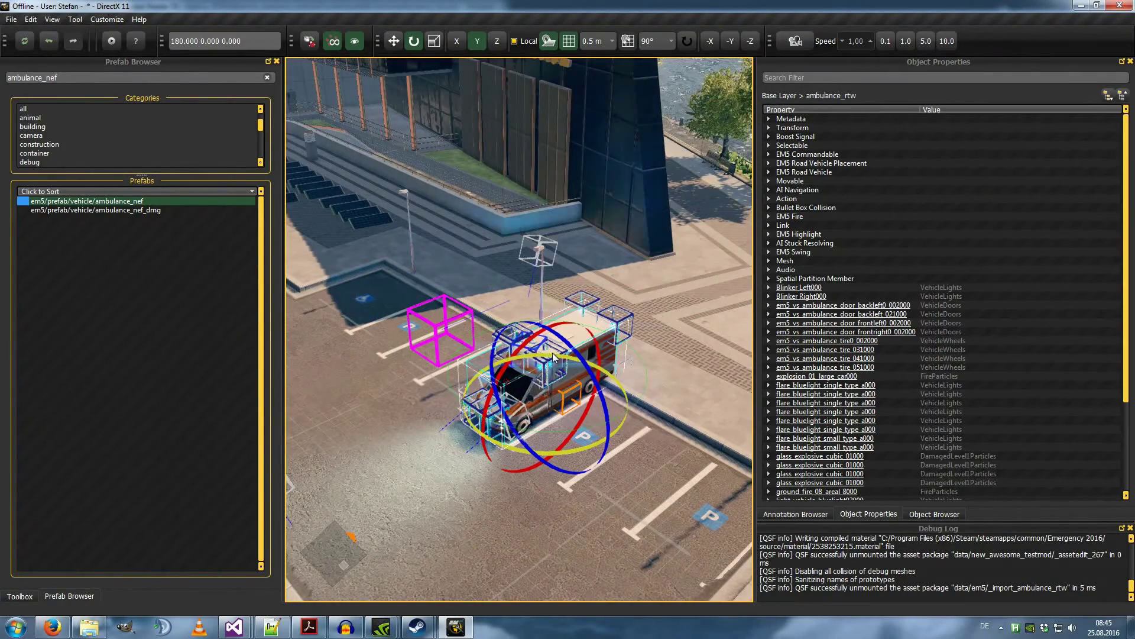
pyautogui.click(811, 514)
pyautogui.click(924, 514)
pyautogui.scroll(2, 601, 439)
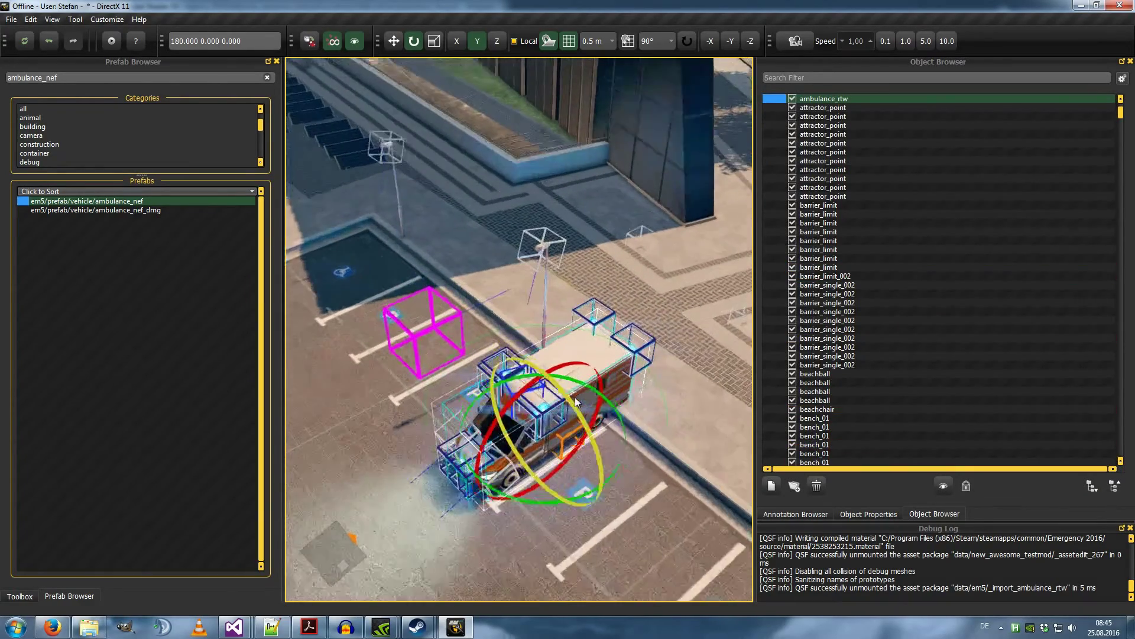
pyautogui.click(869, 514)
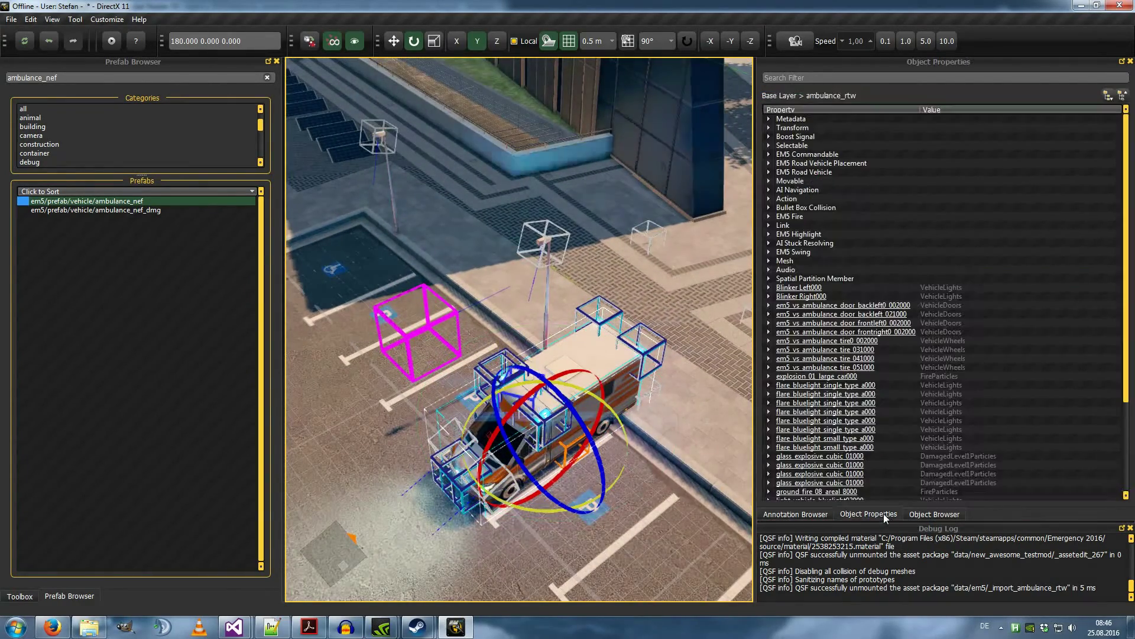
pyautogui.click(768, 155)
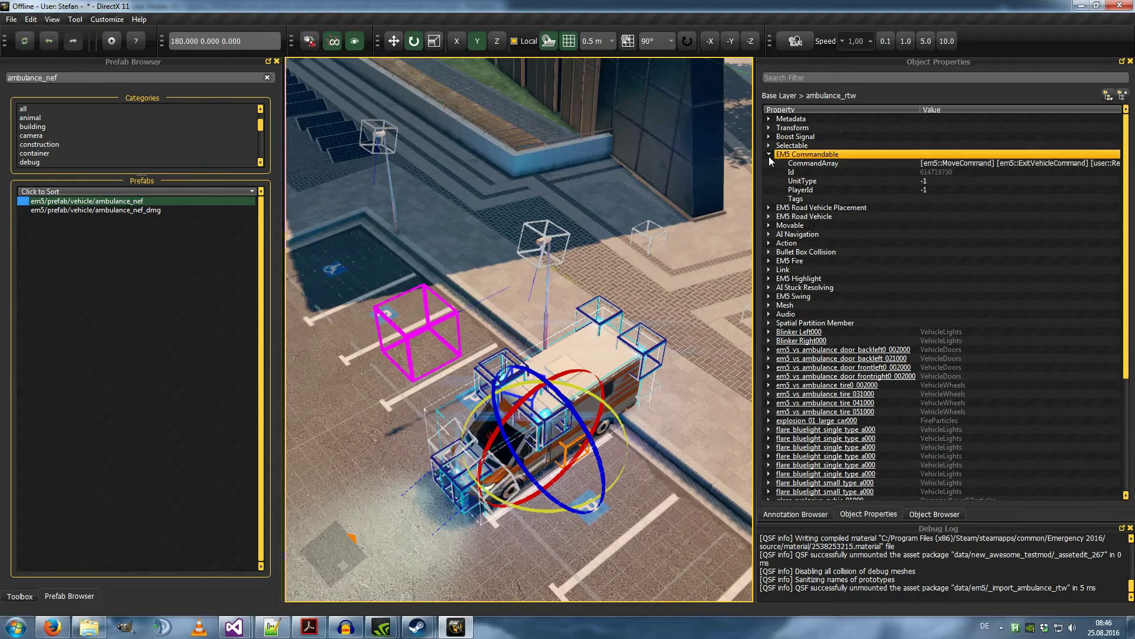
pyautogui.click(931, 190)
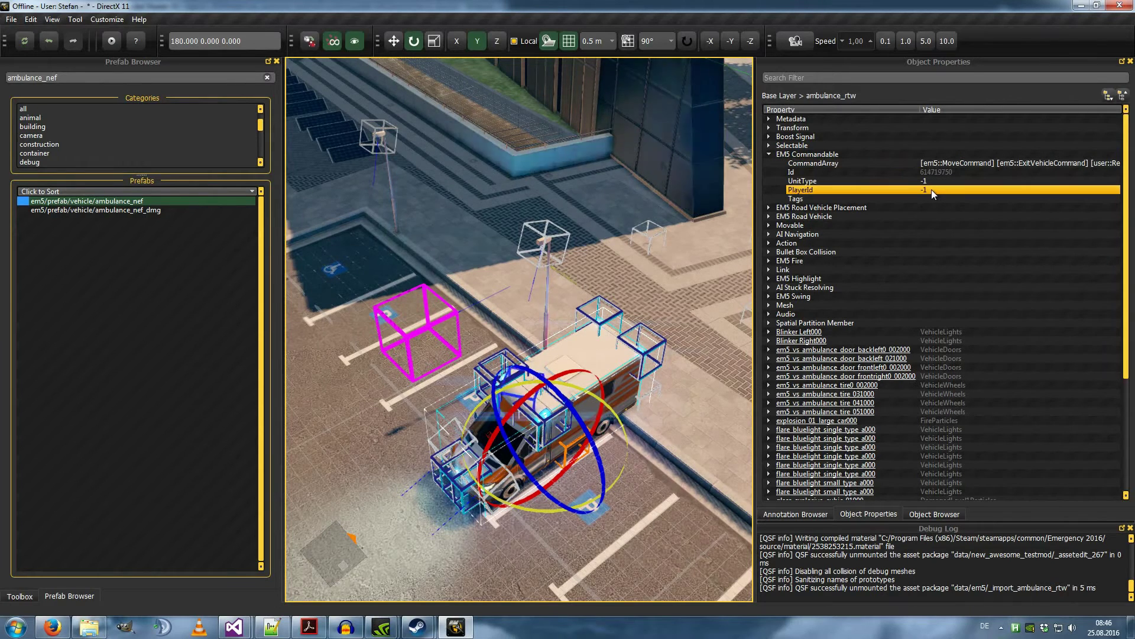
pyautogui.click(928, 189)
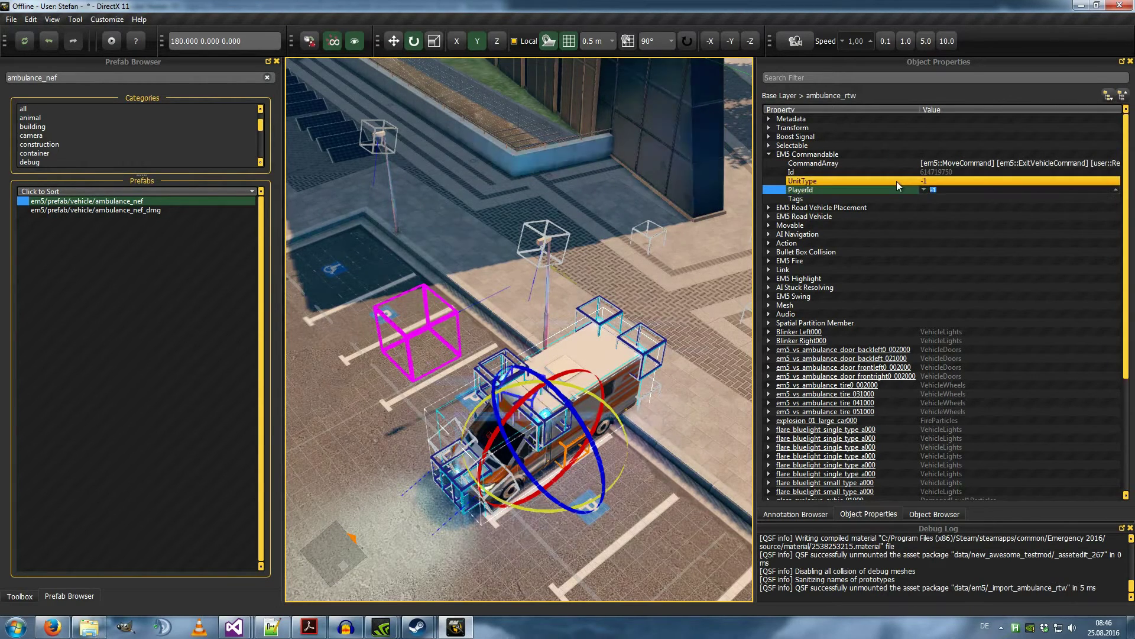
pyautogui.press('Return')
pyautogui.press('w')
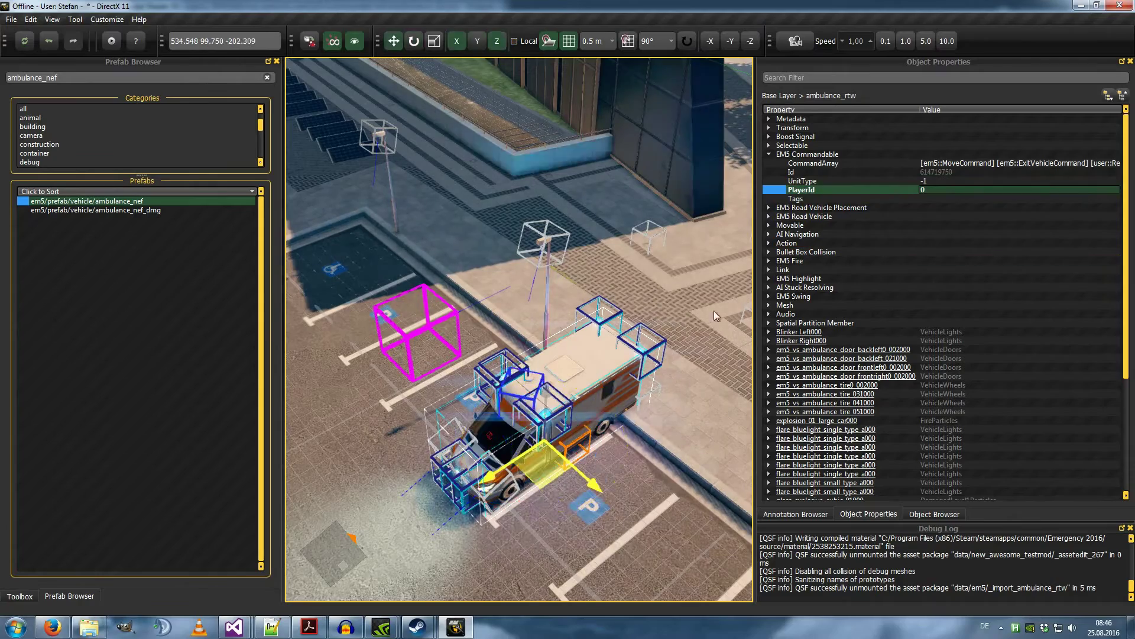
pyautogui.press('s')
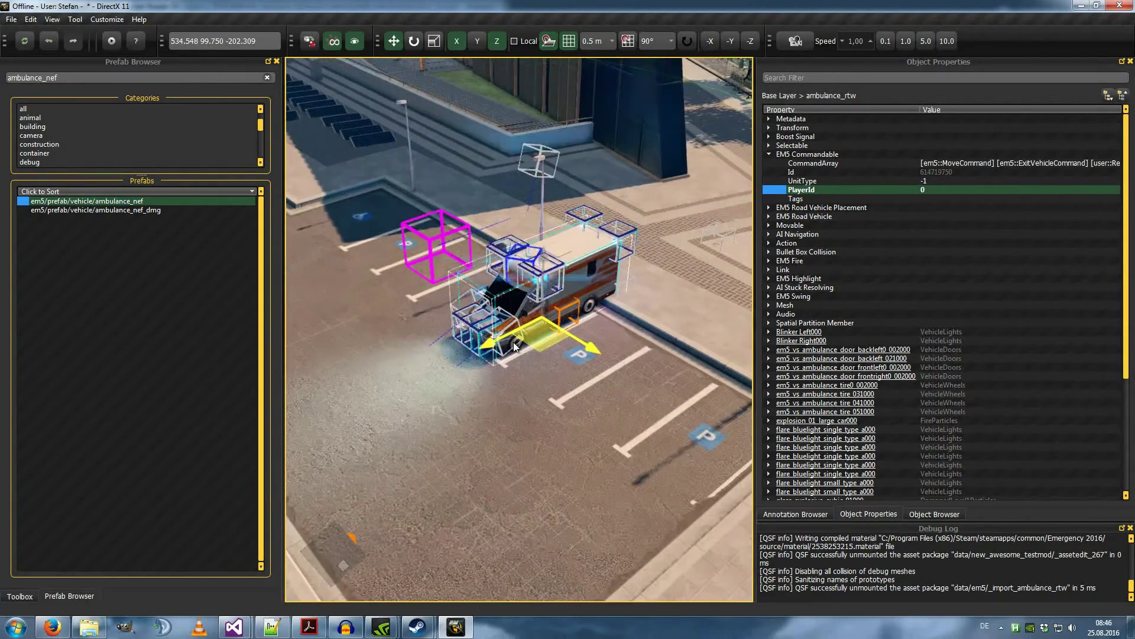
pyautogui.press('3')
pyautogui.press('2')
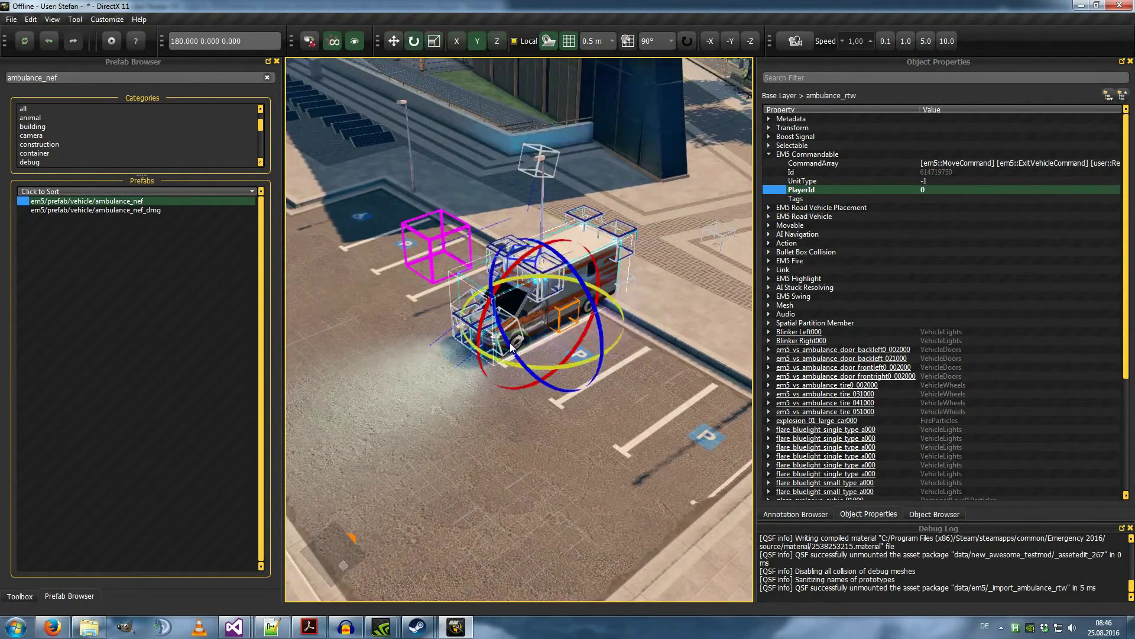
pyautogui.press('1')
pyautogui.press('r')
pyautogui.press('w')
pyautogui.press('r')
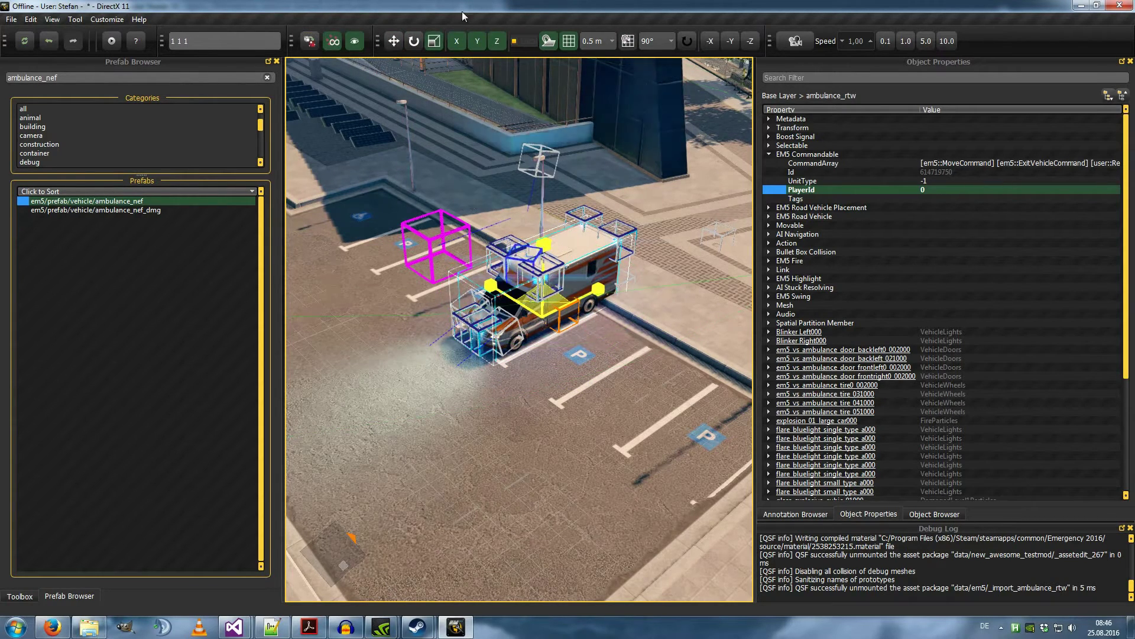
# - Clone the ambulance once with the Move gizmo, placing the copy in the neighbouring parking bay
pyautogui.press('w')
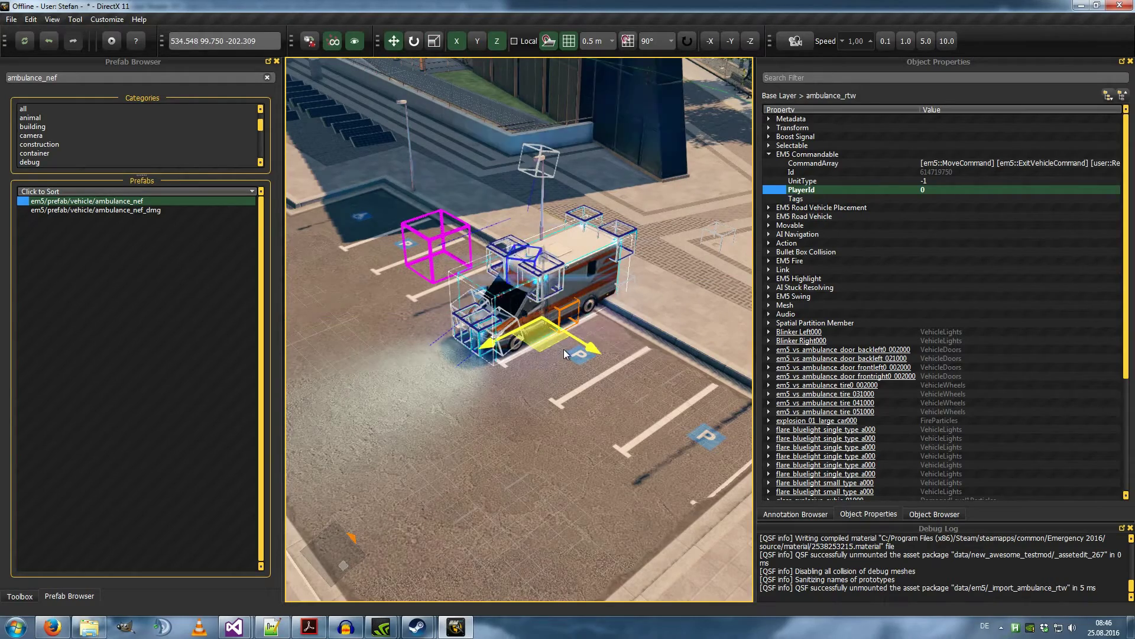
pyautogui.moveTo(583, 339); pyautogui.dragTo(622, 399)
pyautogui.click(524, 334)
# - Add a Set Startup Params component to the cloned ambulance
pyautogui.moveTo(571, 372); pyautogui.dragTo(710, 255, button='right')
pyautogui.rightClick(791, 199)
pyautogui.click(819, 244)
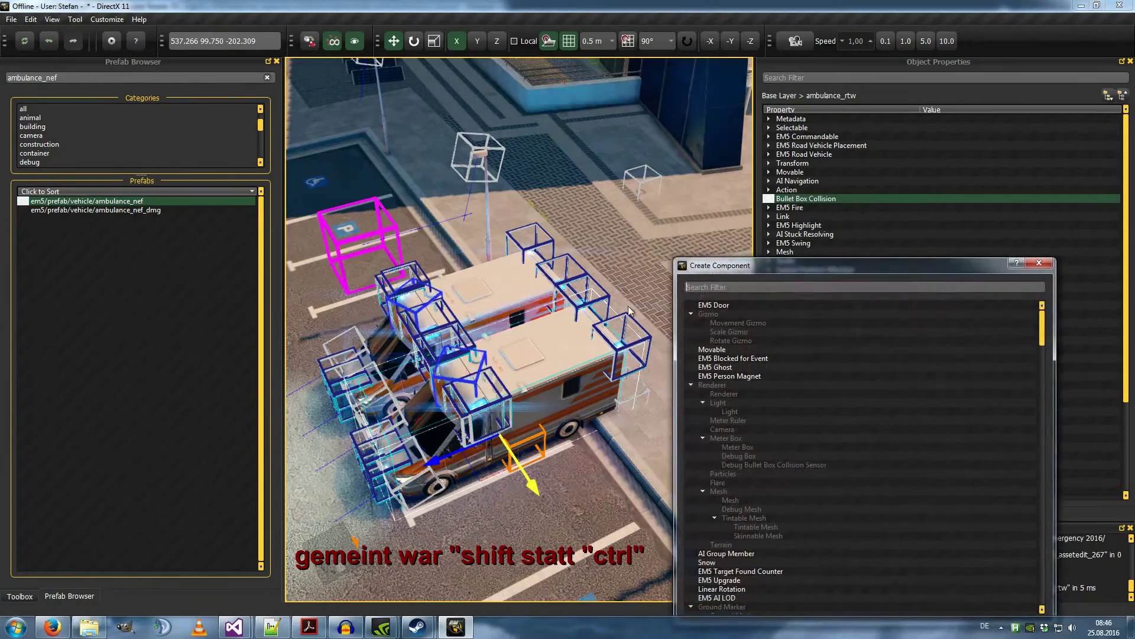
pyautogui.write('set st')
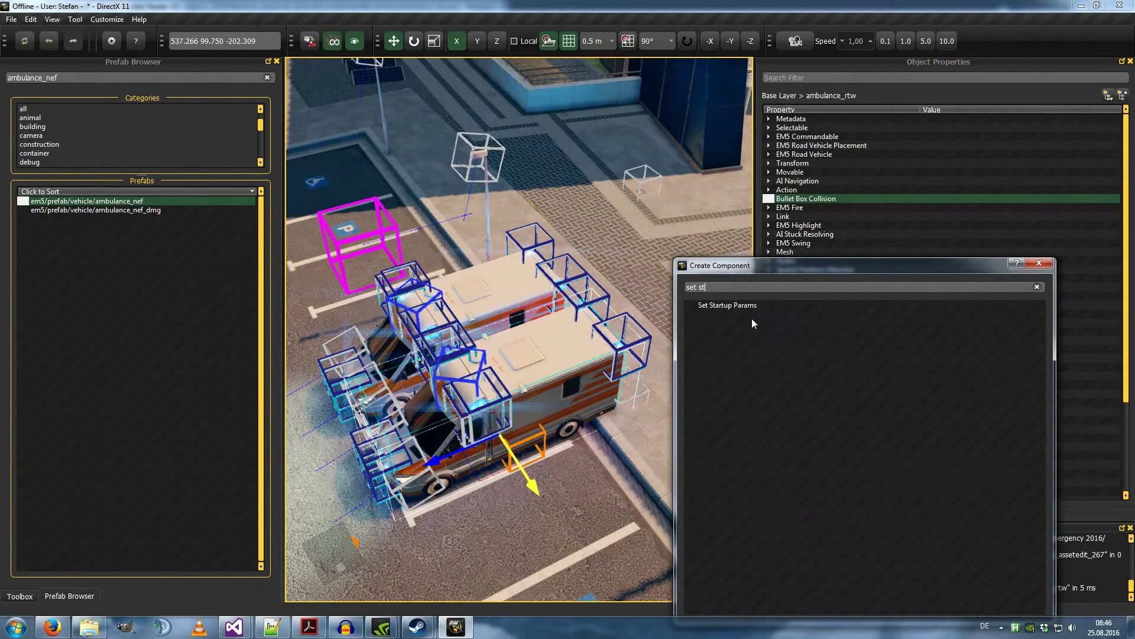
pyautogui.doubleClick(752, 306)
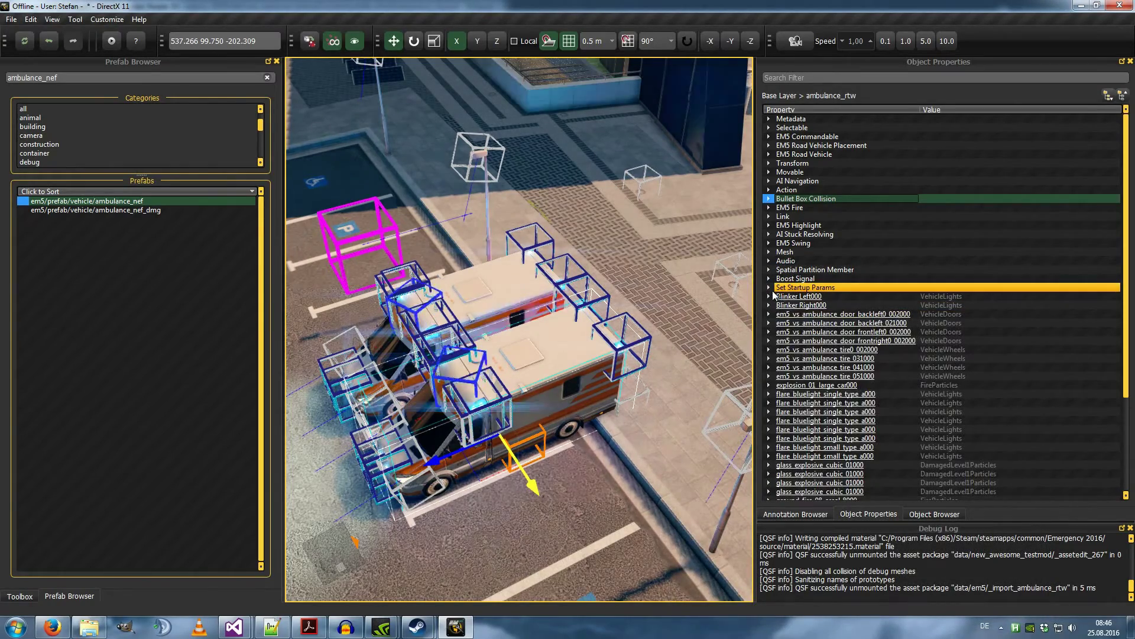
# - In Set Startup Params, enable Register with Squad and set the Order Info Name to RTW
pyautogui.click(769, 288)
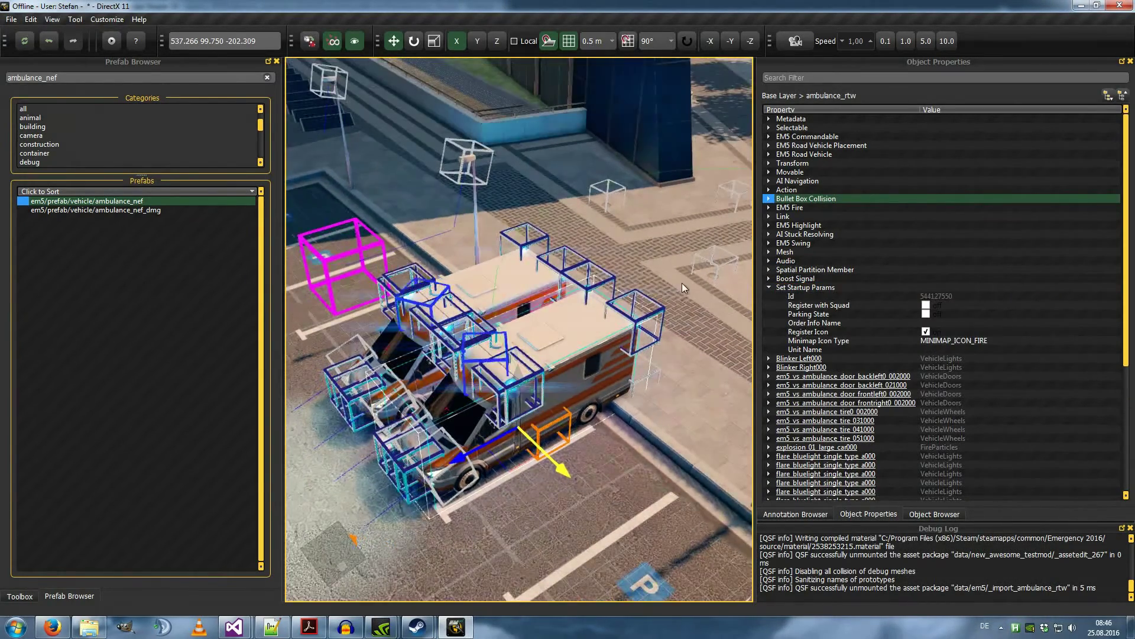
pyautogui.click(942, 307)
pyautogui.click(926, 305)
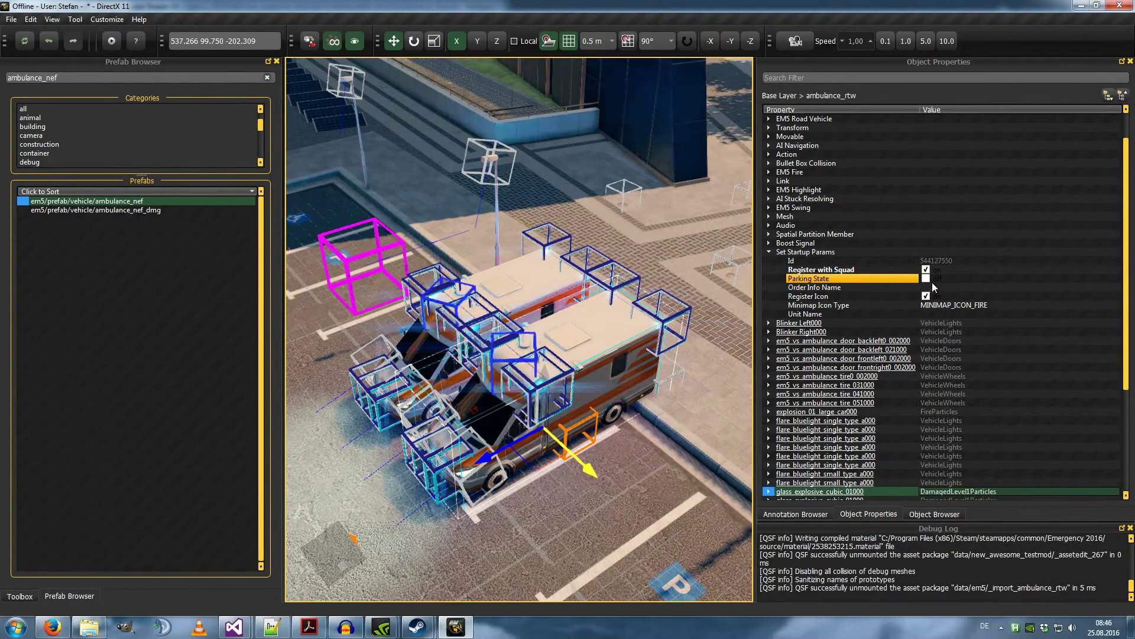
pyautogui.moveTo(585, 289)
pyautogui.mouseDown(button='middle')
pyautogui.moveTo(668, 288)
pyautogui.moveTo(591, 289)
pyautogui.moveTo(549, 298)
pyautogui.moveTo(541, 319)
pyautogui.moveTo(585, 287)
pyautogui.mouseUp(button='middle')
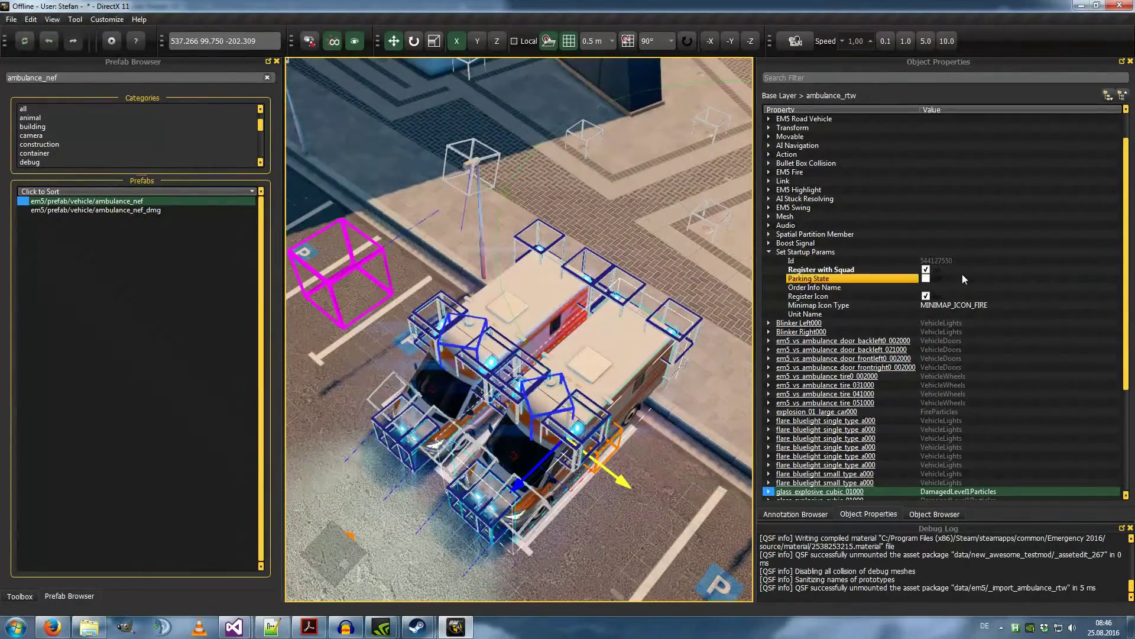
pyautogui.click(950, 287)
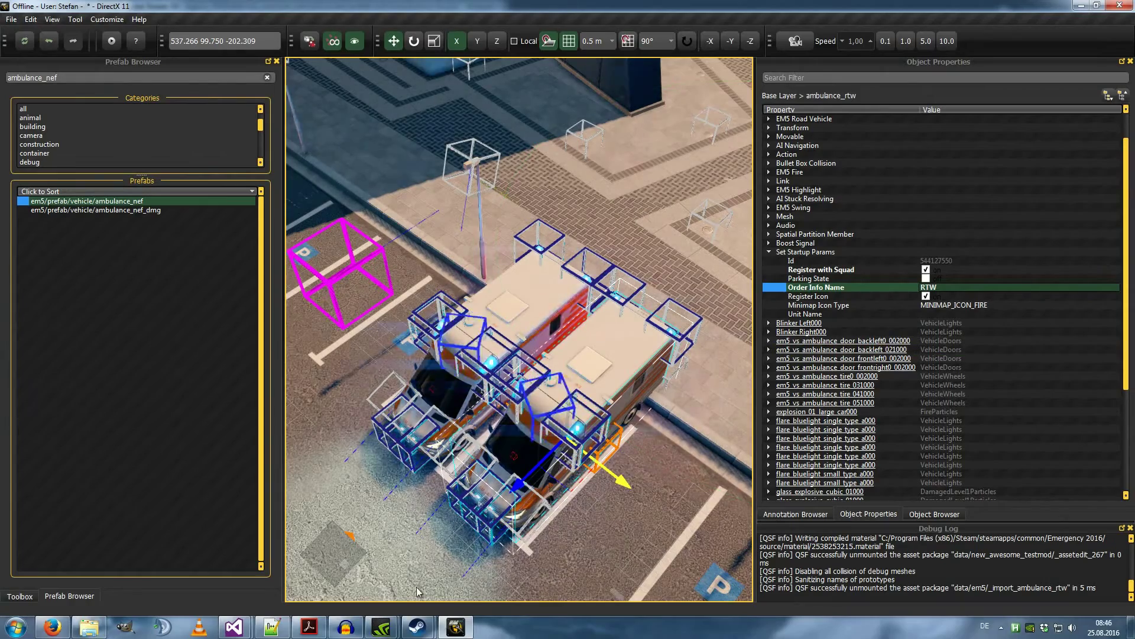
pyautogui.moveTo(575, 441); pyautogui.dragTo(550, 443, button='middle')
pyautogui.moveTo(650, 474); pyautogui.dragTo(669, 476, button='middle')
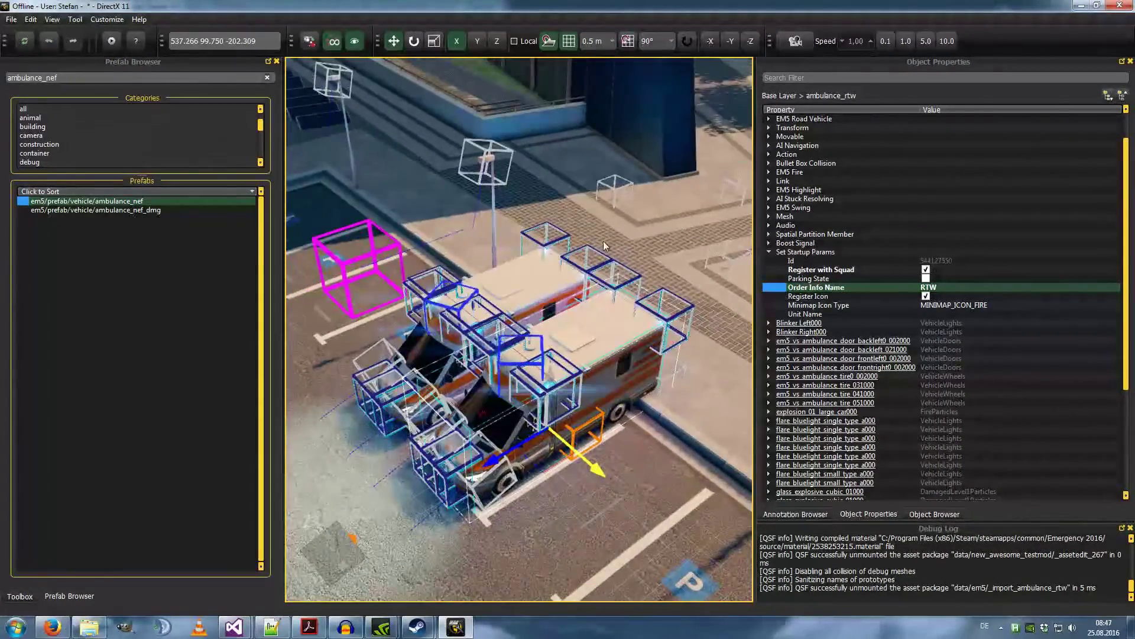
# - Set the Minimap Icon Type in Set Startup Params to MINIMAP_ICON_UNIT_VEHICLE_AMBULANCE
pyautogui.click(928, 304)
pyautogui.click(929, 303)
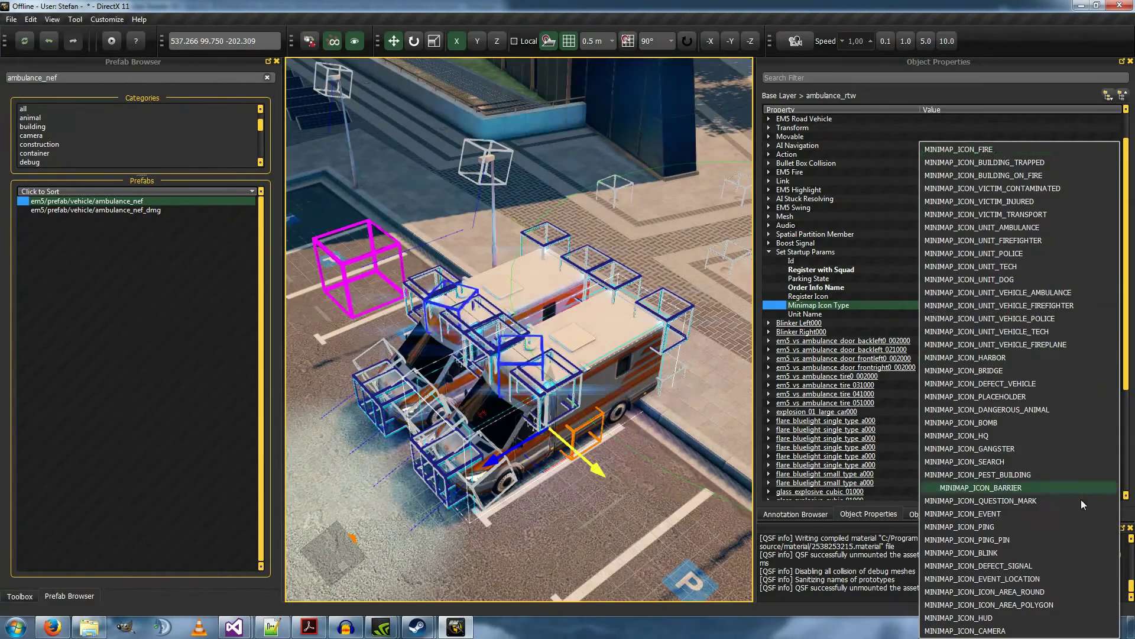
pyautogui.click(1003, 293)
# - Clone the ambulance with the startup parameters once into the next free parking bay
pyautogui.moveTo(557, 350); pyautogui.dragTo(511, 391, button='middle')
pyautogui.press('d')
pyautogui.press('s')
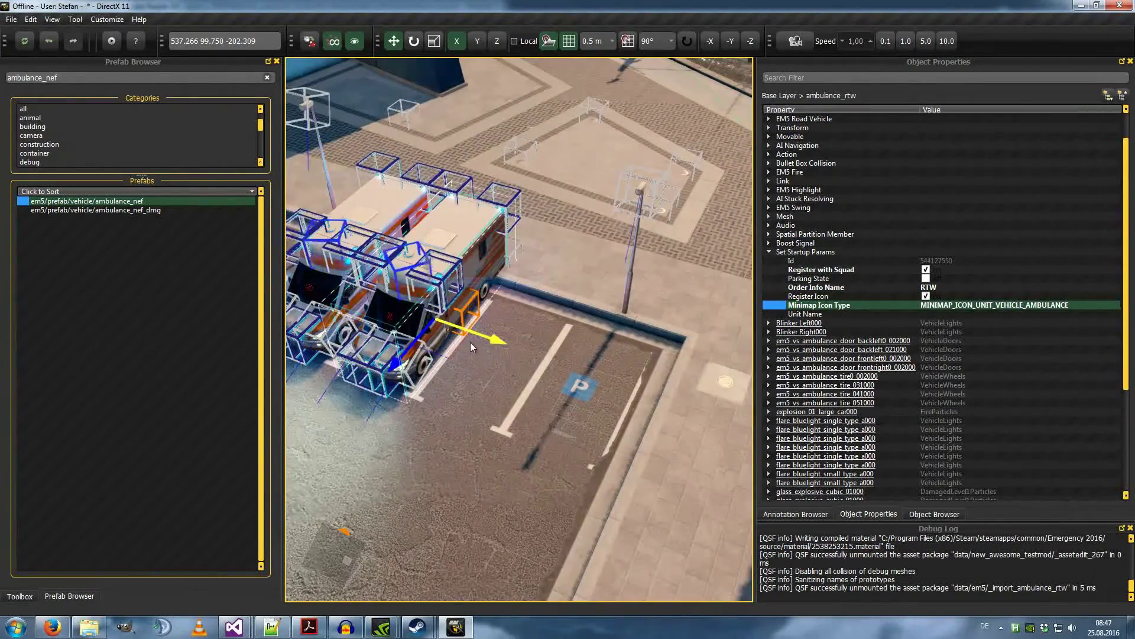
pyautogui.keyDown('shift'); pyautogui.moveTo(482, 329); pyautogui.dragTo(511, 339); pyautogui.keyUp('shift')
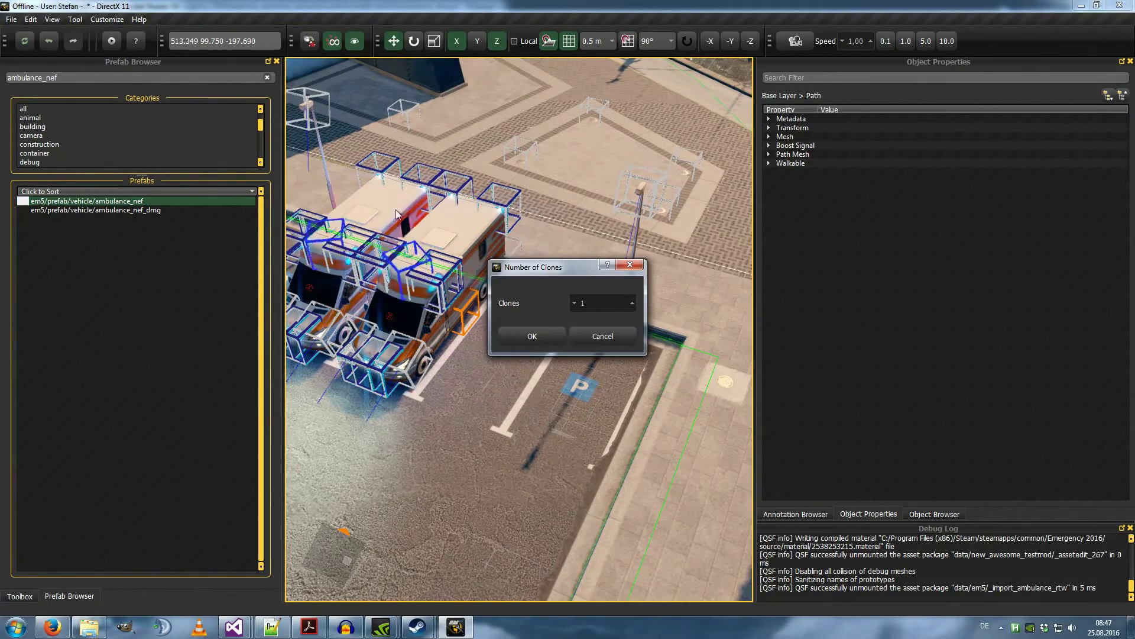
pyautogui.click(604, 339)
pyautogui.click(467, 329)
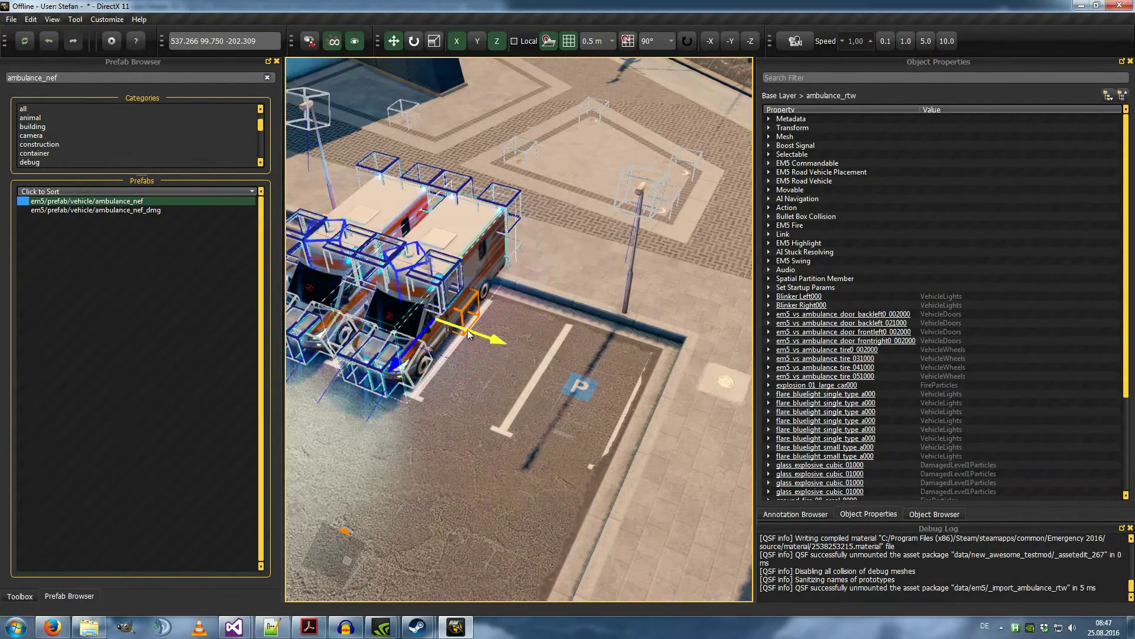
pyautogui.keyDown('shift'); pyautogui.moveTo(476, 329); pyautogui.dragTo(555, 366); pyautogui.keyUp('shift')
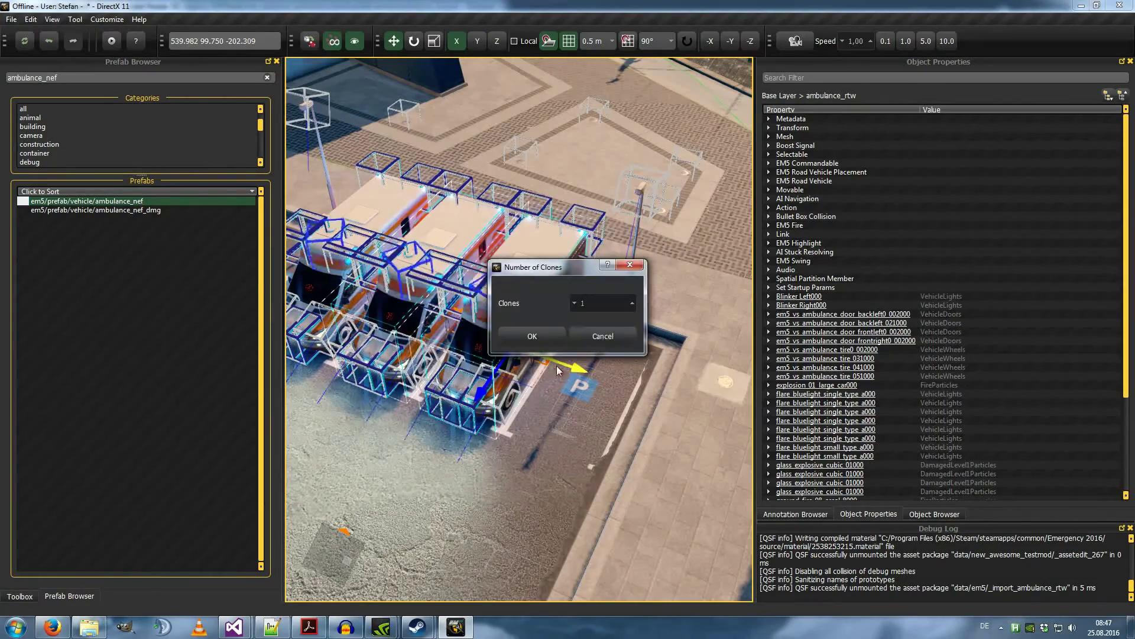
pyautogui.click(540, 337)
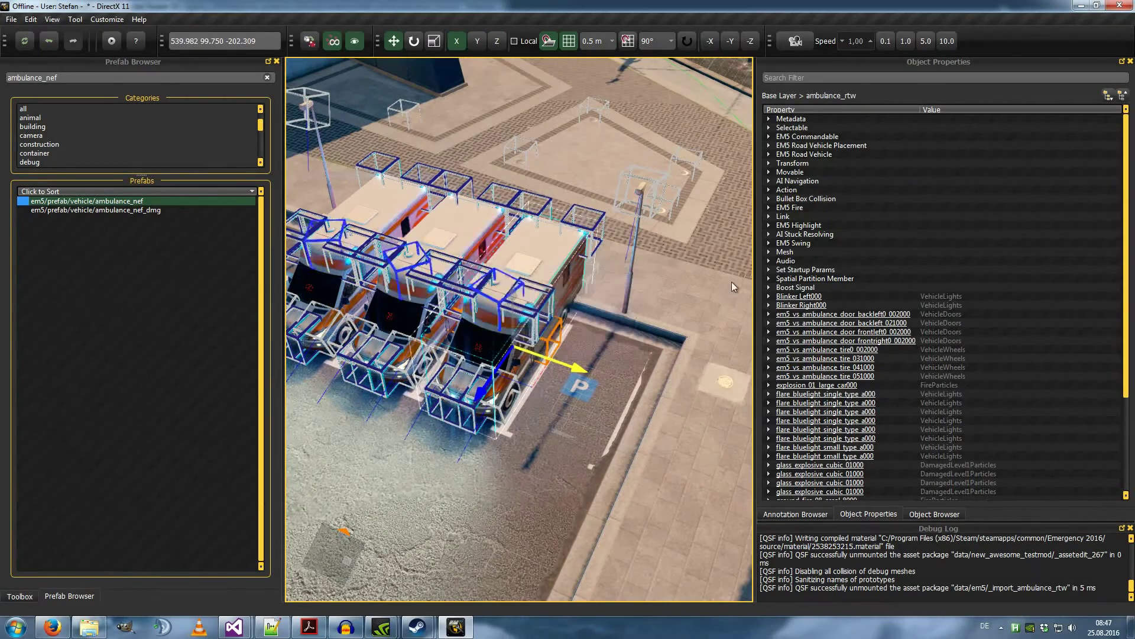
# - Enable Parking State in the Set Startup Params of the newly cloned ambulance
pyautogui.click(768, 270)
pyautogui.click(925, 296)
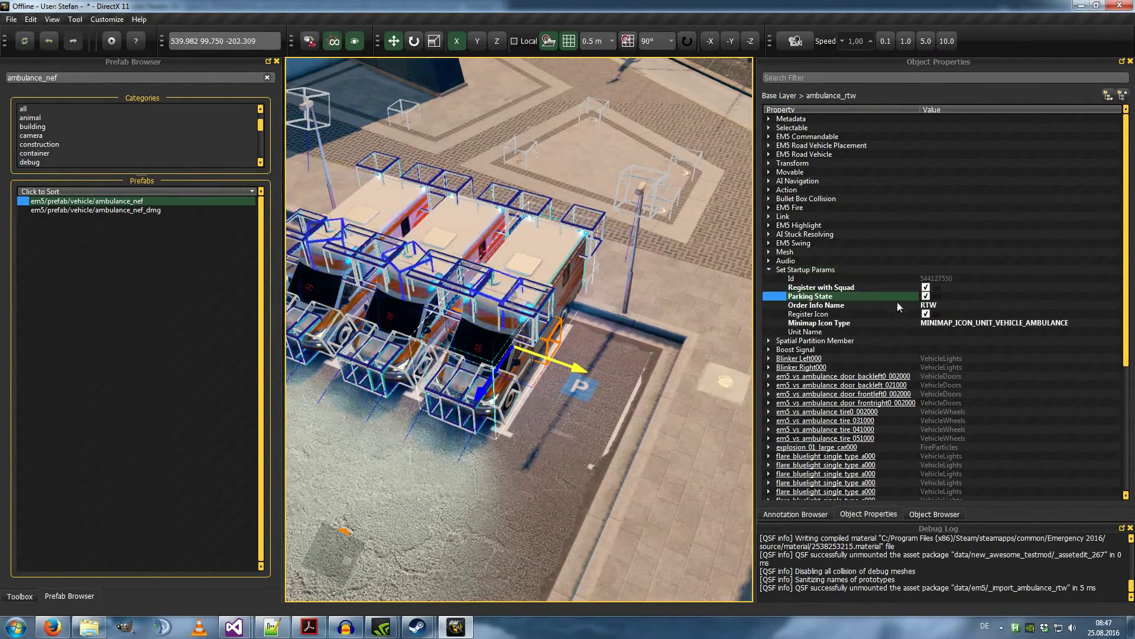
# - Save the unsaved changes of the map with the three parked ambulances and close the error dialog
pyautogui.press('s')
pyautogui.moveTo(537, 319)
pyautogui.mouseDown(button='right')
pyautogui.moveTo(485, 319)
pyautogui.moveTo(521, 326)
pyautogui.mouseUp(button='right')
pyautogui.press('a')
pyautogui.moveTo(496, 267); pyautogui.dragTo(491, 262, button='right')
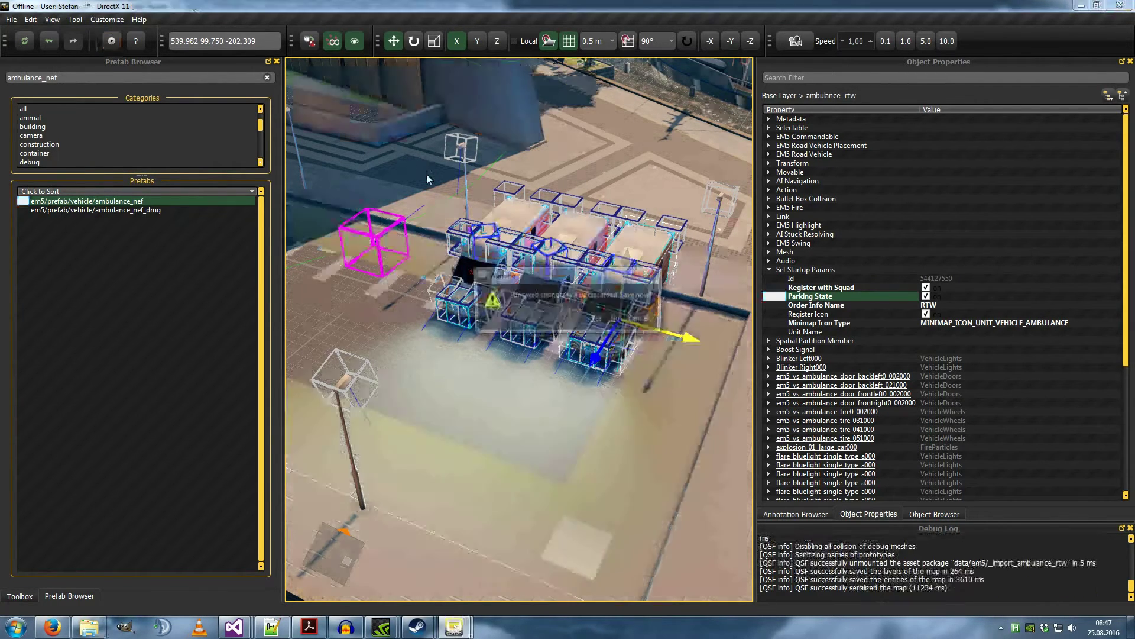
pyautogui.click(597, 319)
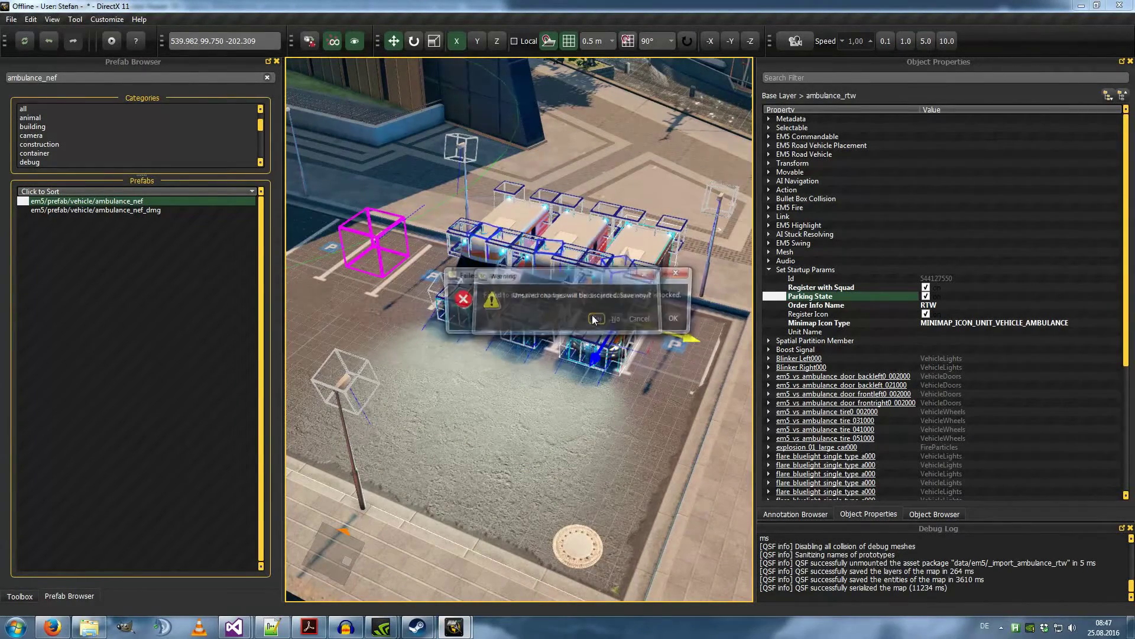
pyautogui.click(674, 320)
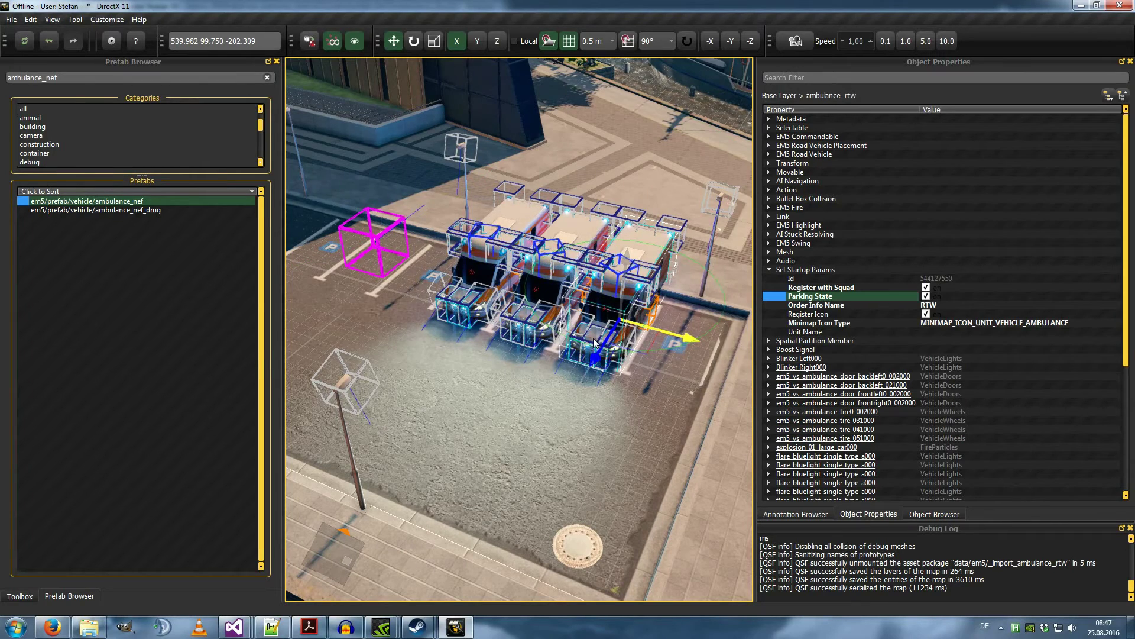
# - In the Asset Browser, clear the rtw filter and examine the assets in new_awesome_testmod's content and minimod_files packages
pyautogui.hotkey('ctrl', 'shift', 'a')
pyautogui.scroll(-4, 267, 250)
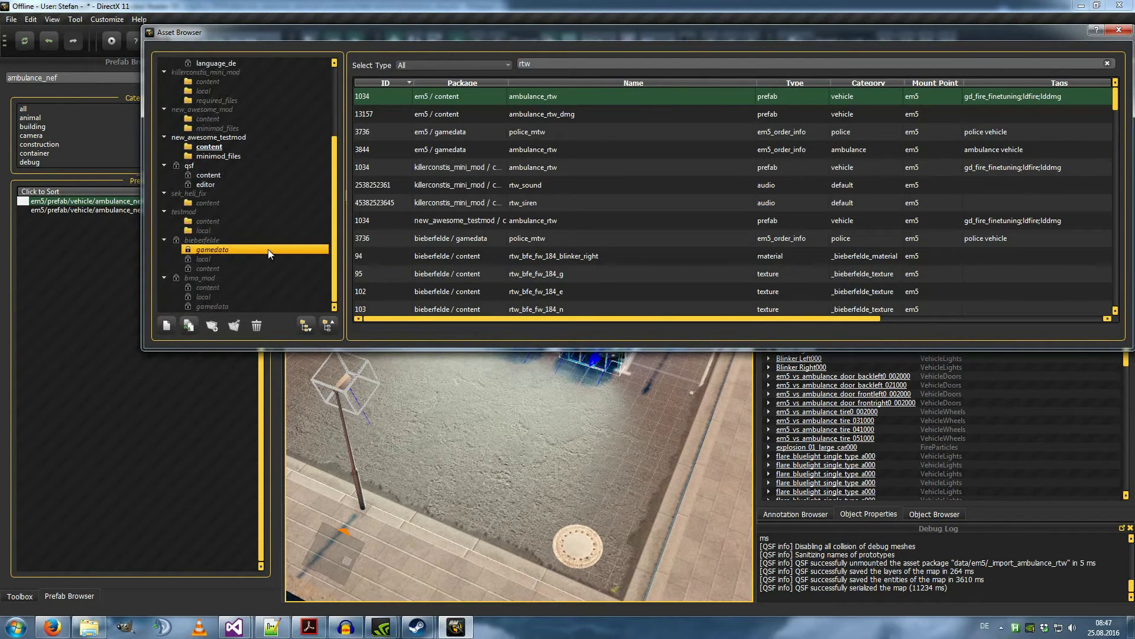
pyautogui.click(237, 148)
pyautogui.click(233, 154)
pyautogui.click(237, 148)
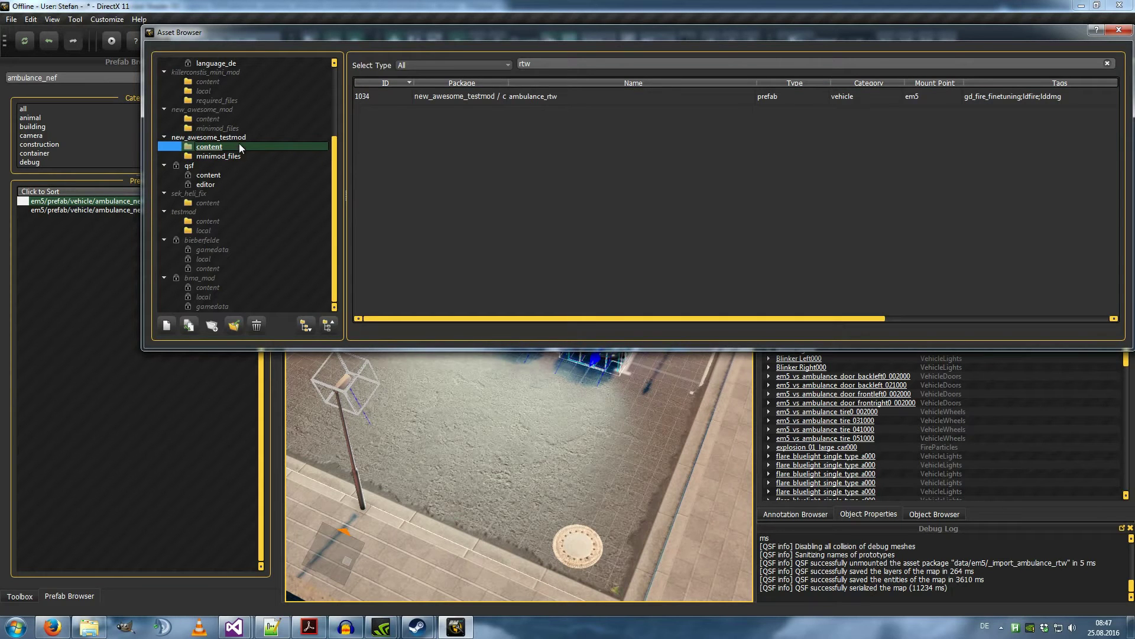
pyautogui.moveTo(538, 64); pyautogui.dragTo(346, 48)
pyautogui.press('BackSpace')
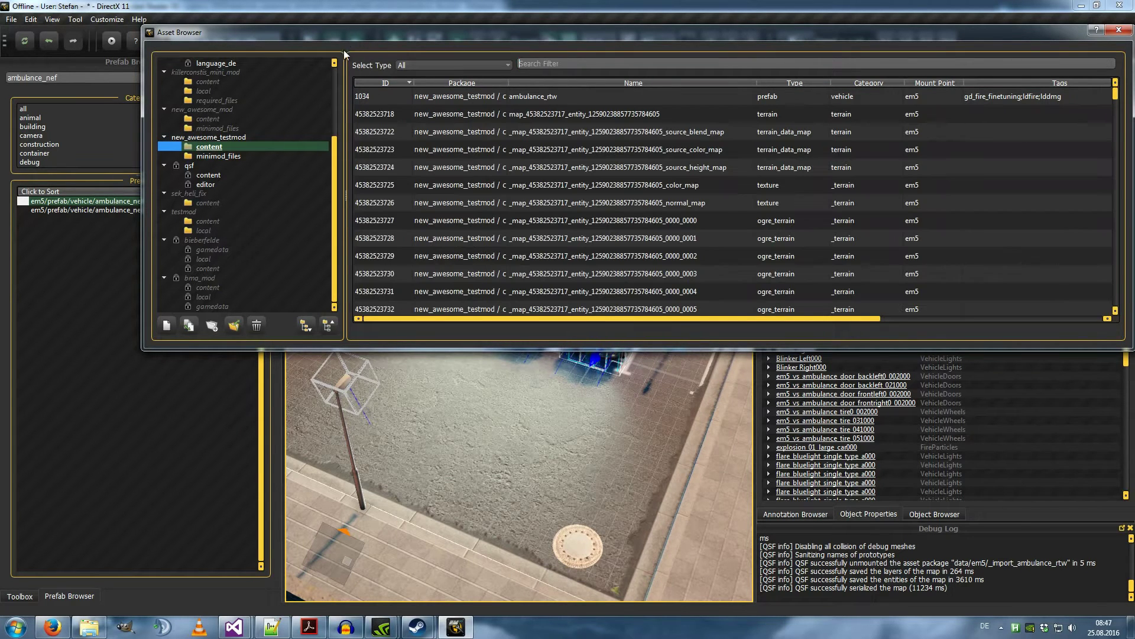
pyautogui.scroll(-20, 488, 149)
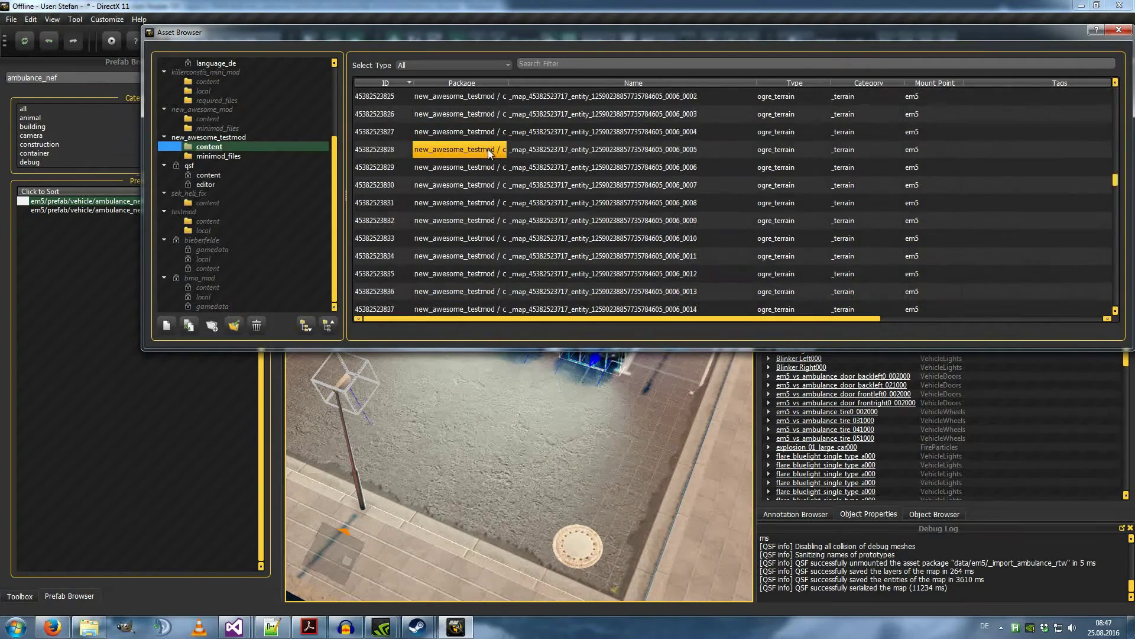
pyautogui.scroll(20, 488, 149)
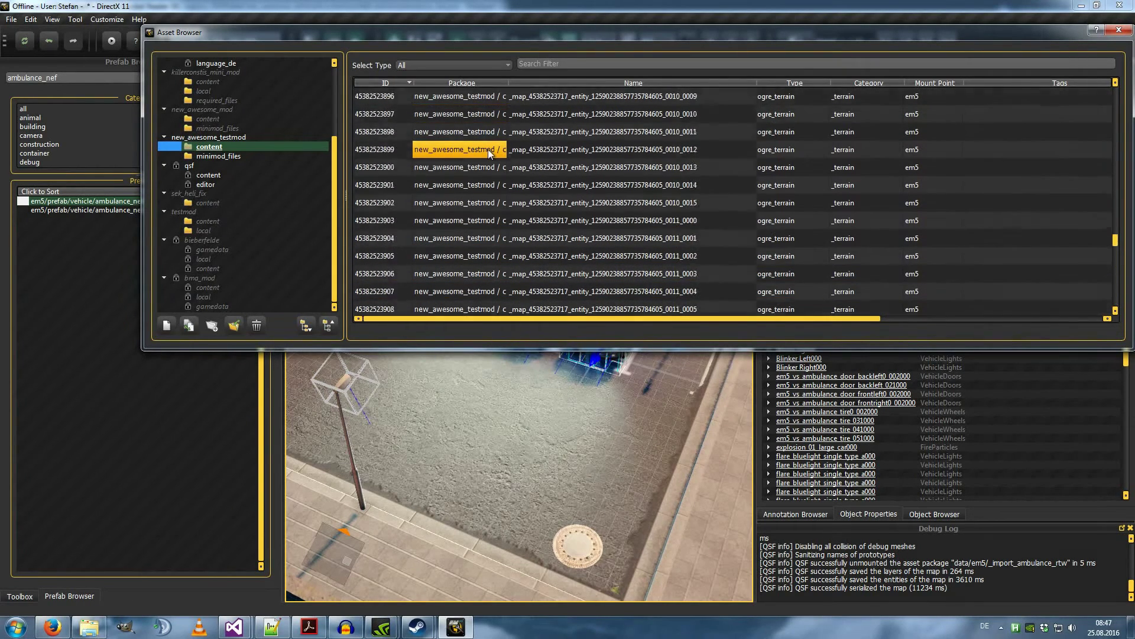
pyautogui.scroll(20, 488, 149)
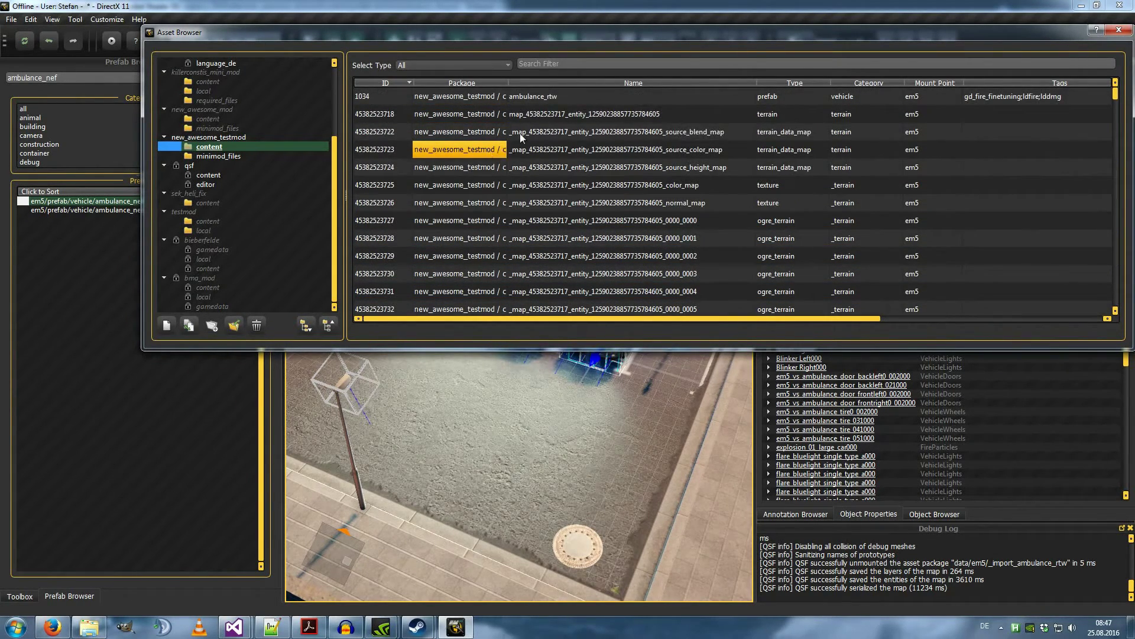
pyautogui.click(252, 156)
# - Search the em5 project's assets for hamburg and select the map02_hamburg map asset
pyautogui.scroll(1, 476, 151)
pyautogui.scroll(3, 200, 171)
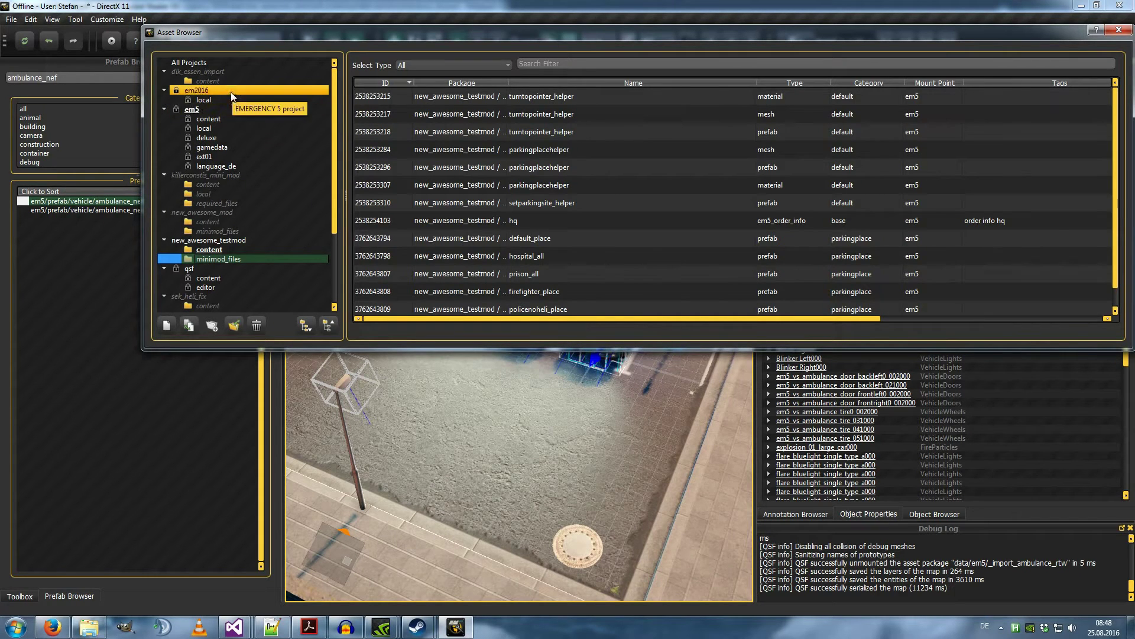
pyautogui.click(217, 109)
pyautogui.click(570, 66)
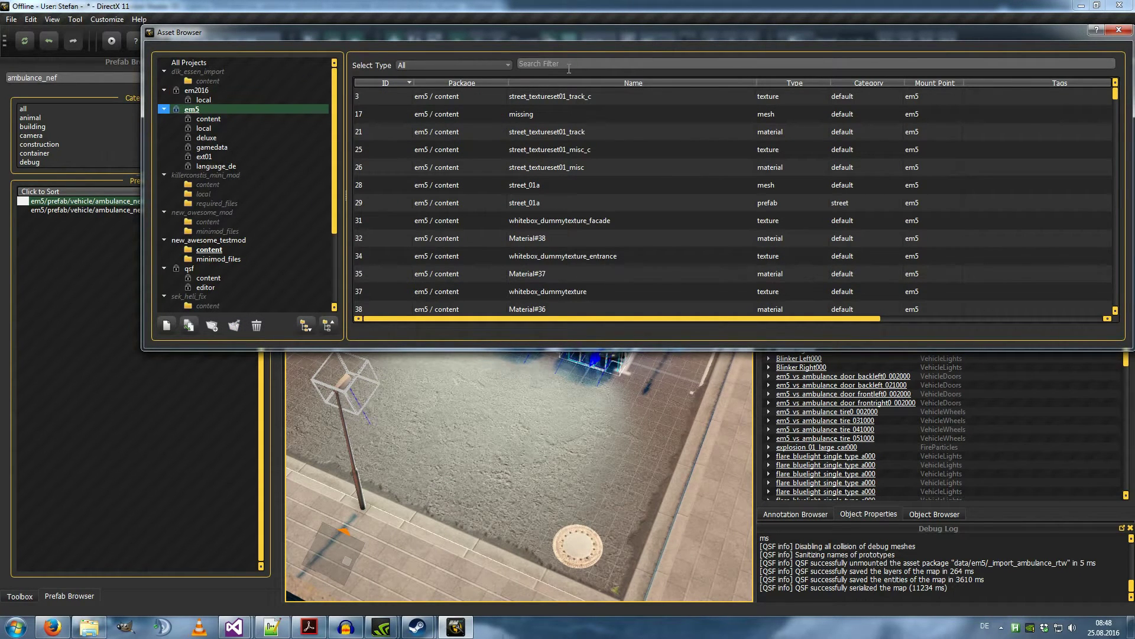
pyautogui.write('hamburg')
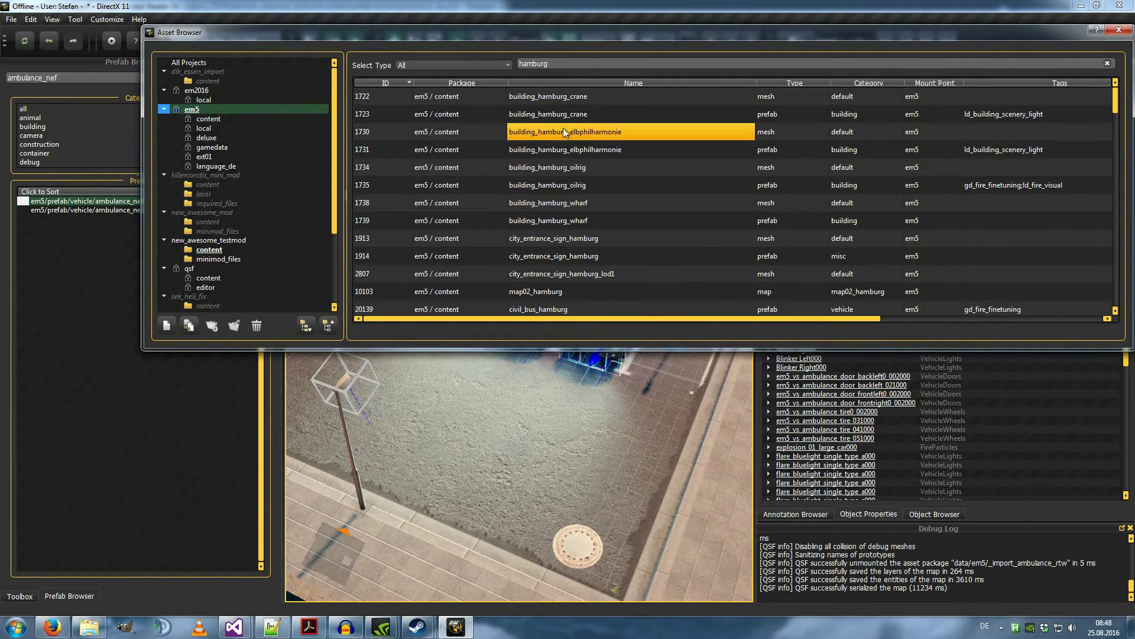
pyautogui.scroll(-1, 556, 139)
pyautogui.click(531, 241)
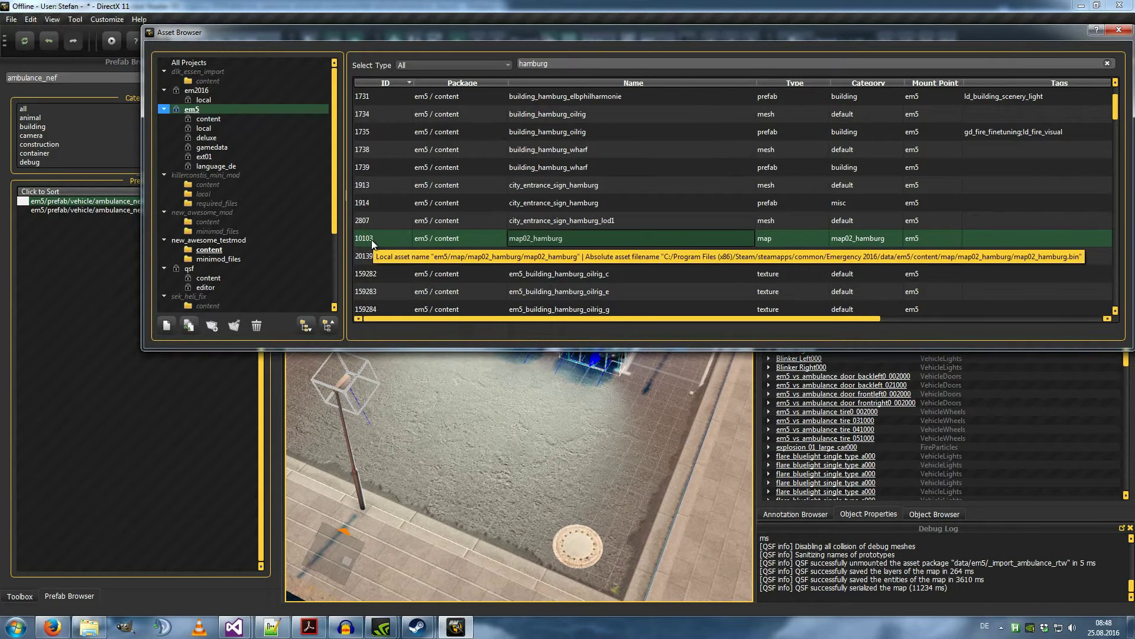
# - Filter the em5 assets by the map ID 10103 and select all matching entries
pyautogui.doubleClick(605, 57)
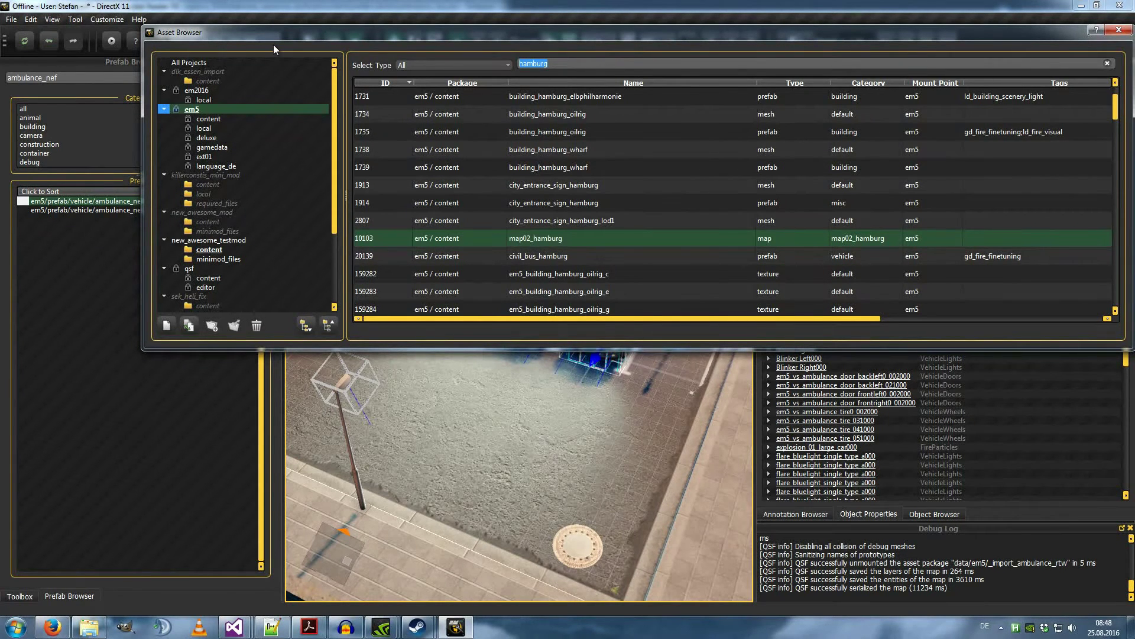
pyautogui.write('101')
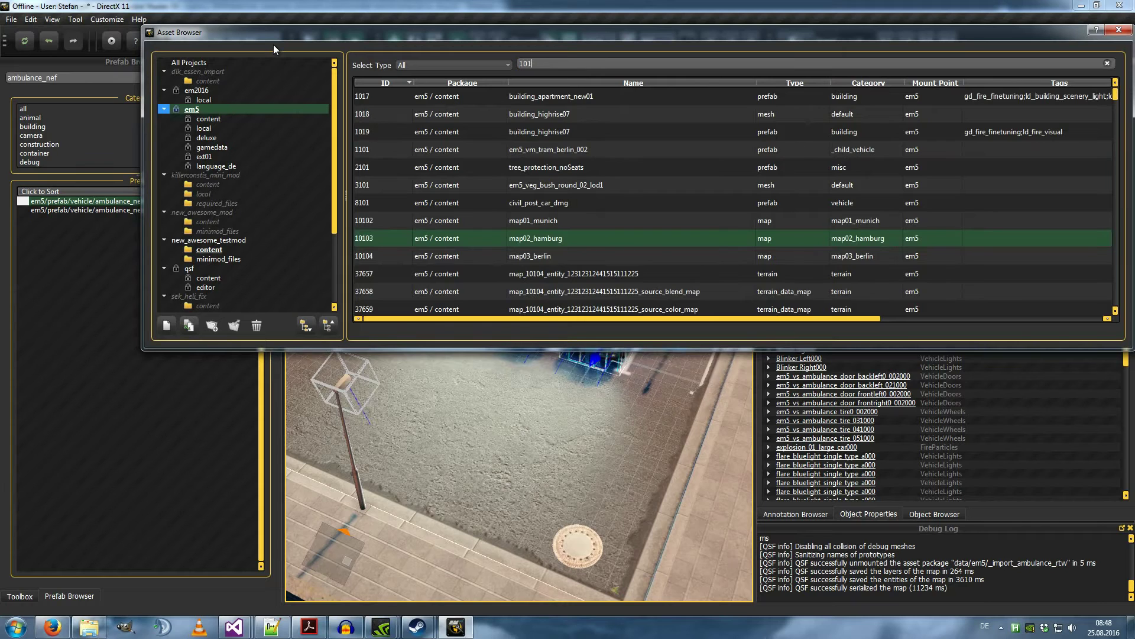
pyautogui.write('03')
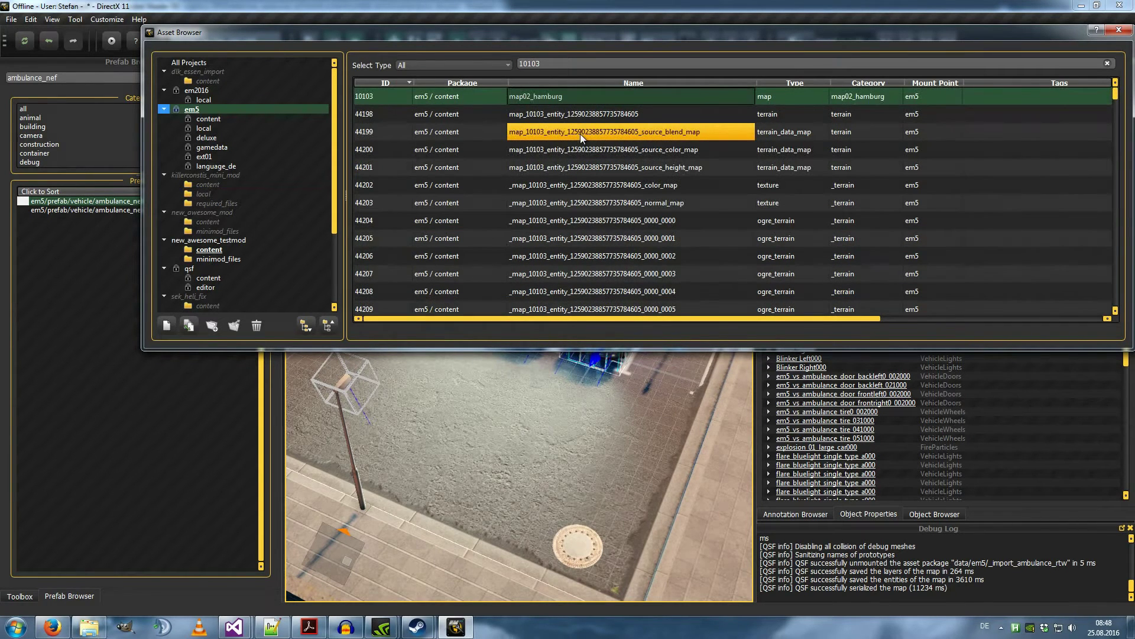
pyautogui.moveTo(579, 126); pyautogui.dragTo(656, 102)
pyautogui.scroll(20, 656, 102)
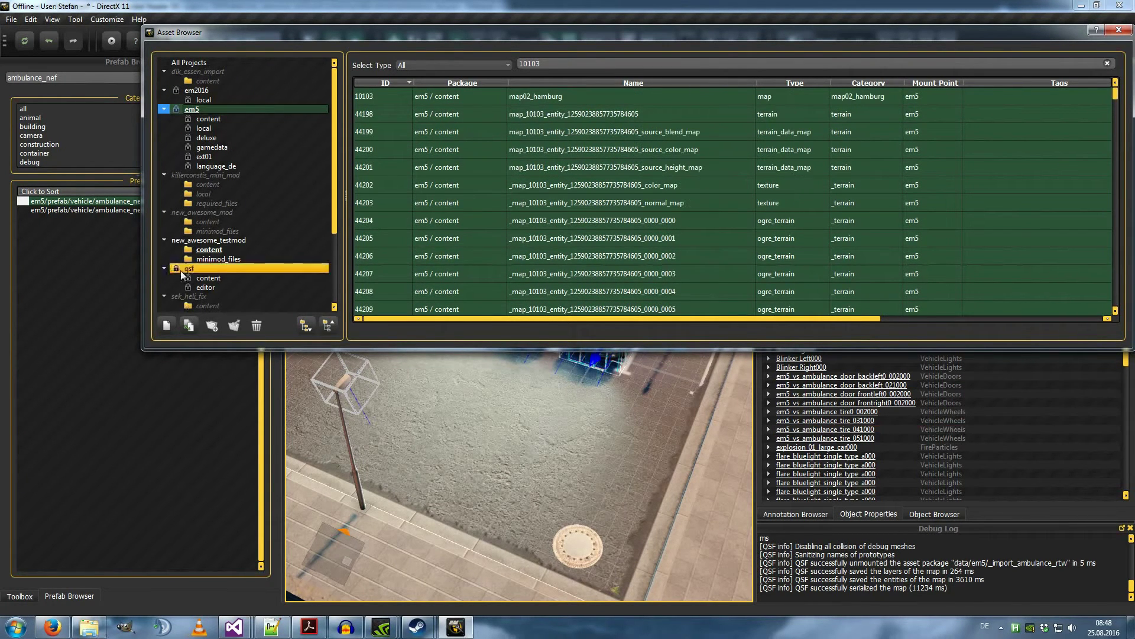
# - Copy the selected Hamburg map assets as a new revision into the content package of new_awesome_testmod
pyautogui.rightClick(581, 168)
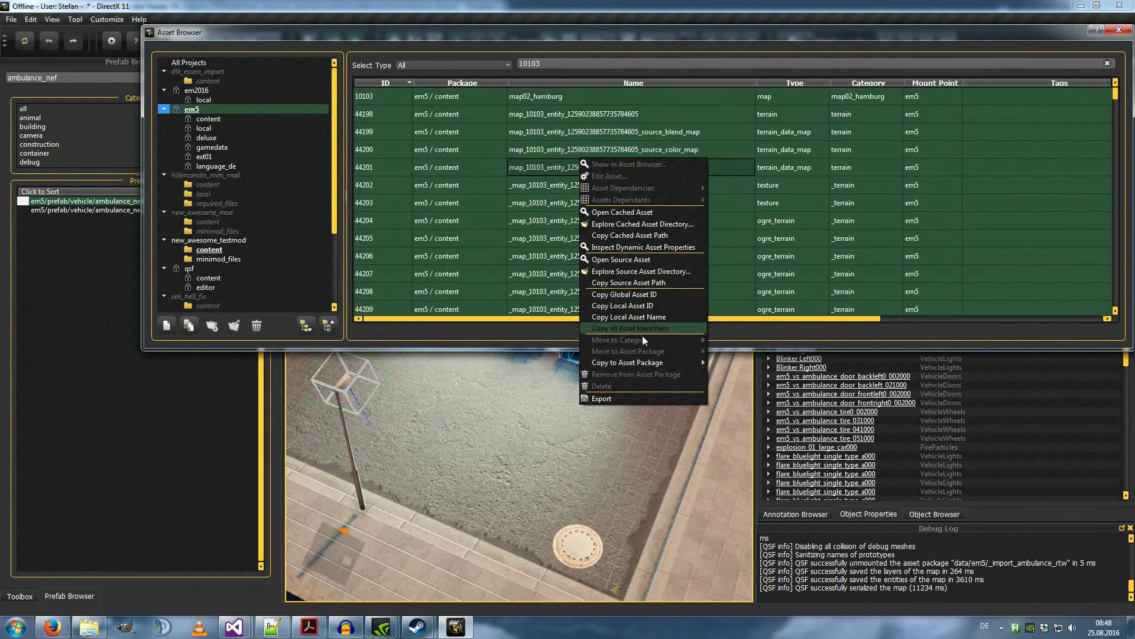
pyautogui.moveTo(655, 362)
pyautogui.moveTo(759, 418)
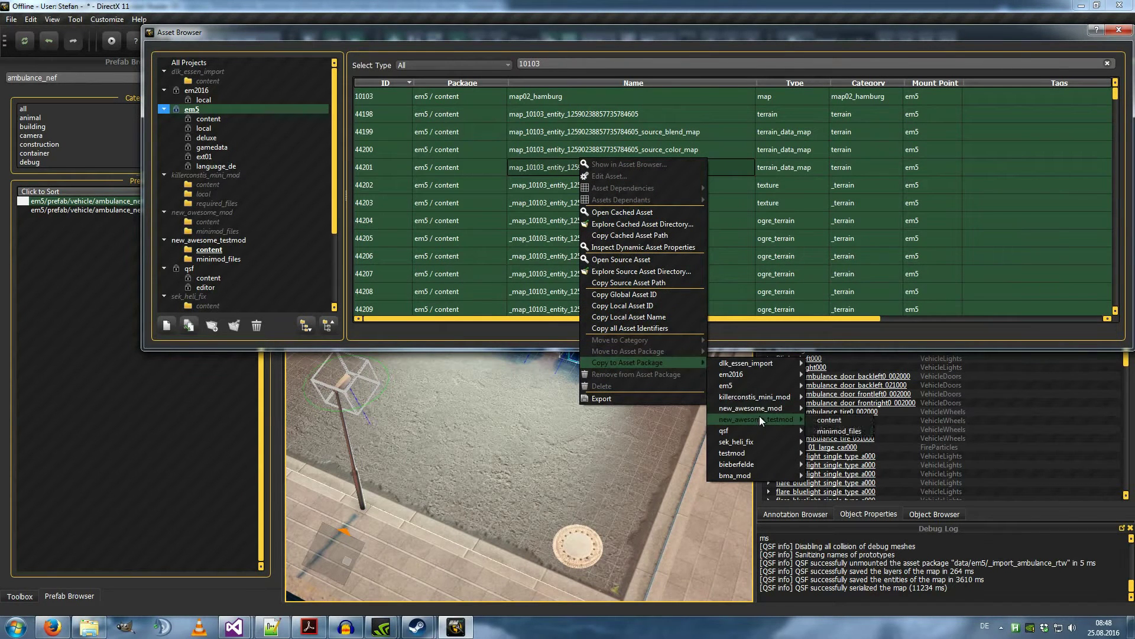
pyautogui.click(829, 423)
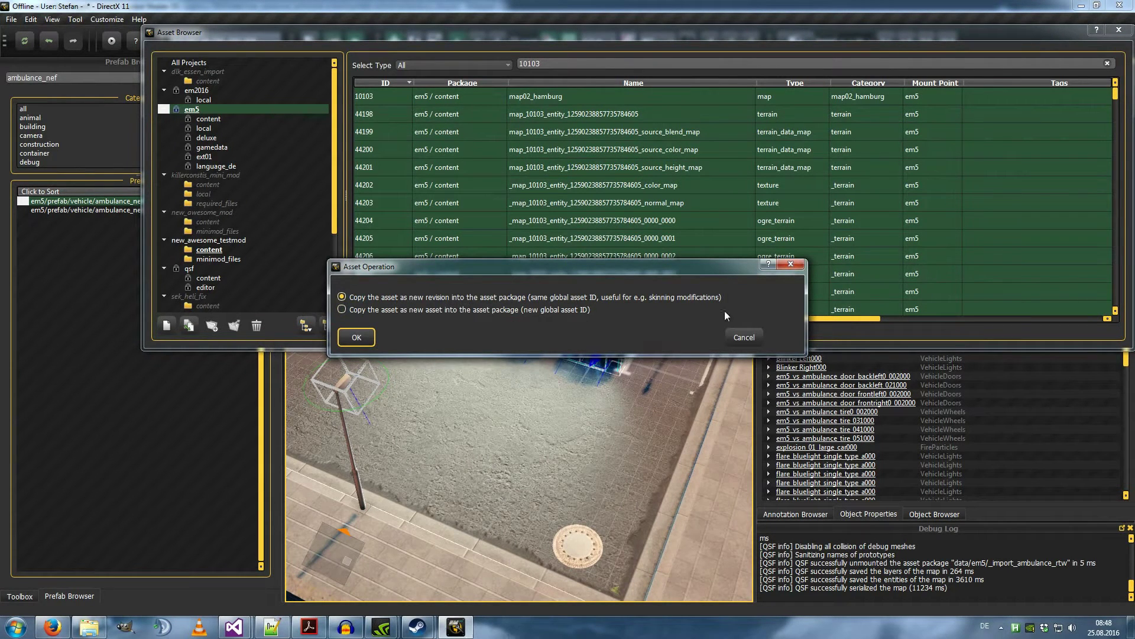
pyautogui.click(358, 339)
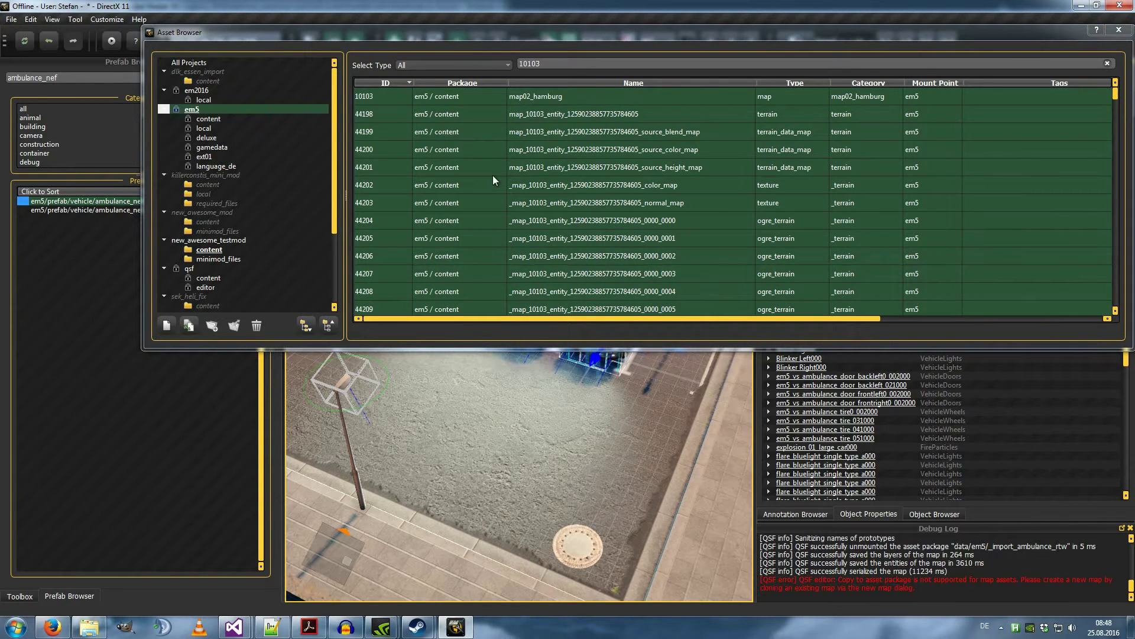
# - Close the Asset Browser, save the map's unsaved changes again and dismiss the error dialog
pyautogui.scroll(-5, 461, 201)
pyautogui.click(1119, 29)
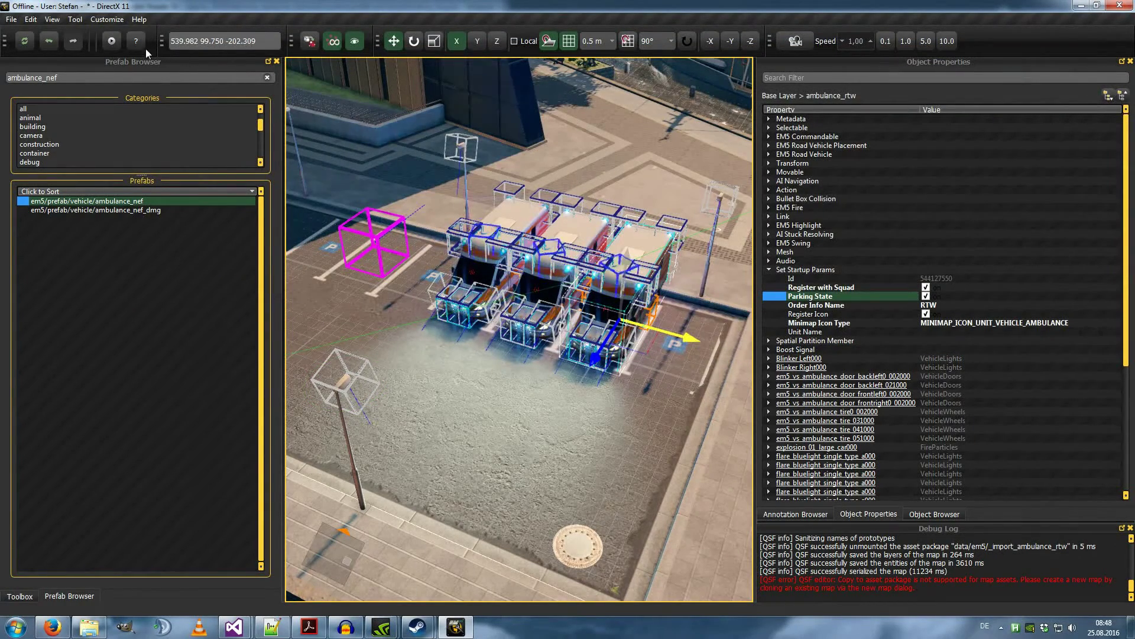
pyautogui.click(114, 41)
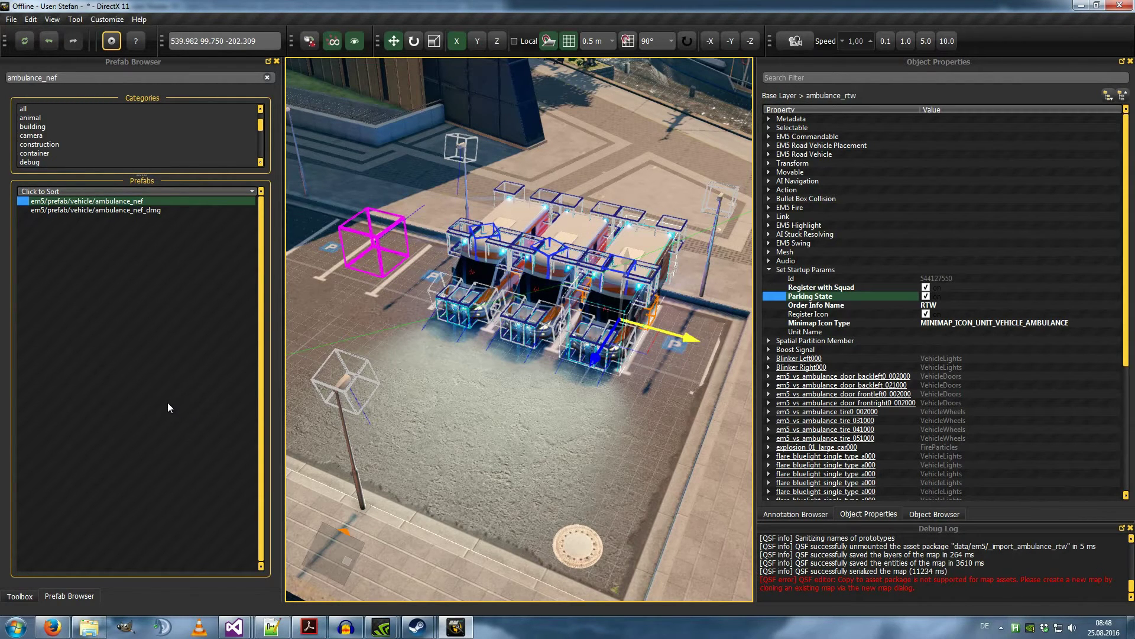
pyautogui.click(601, 318)
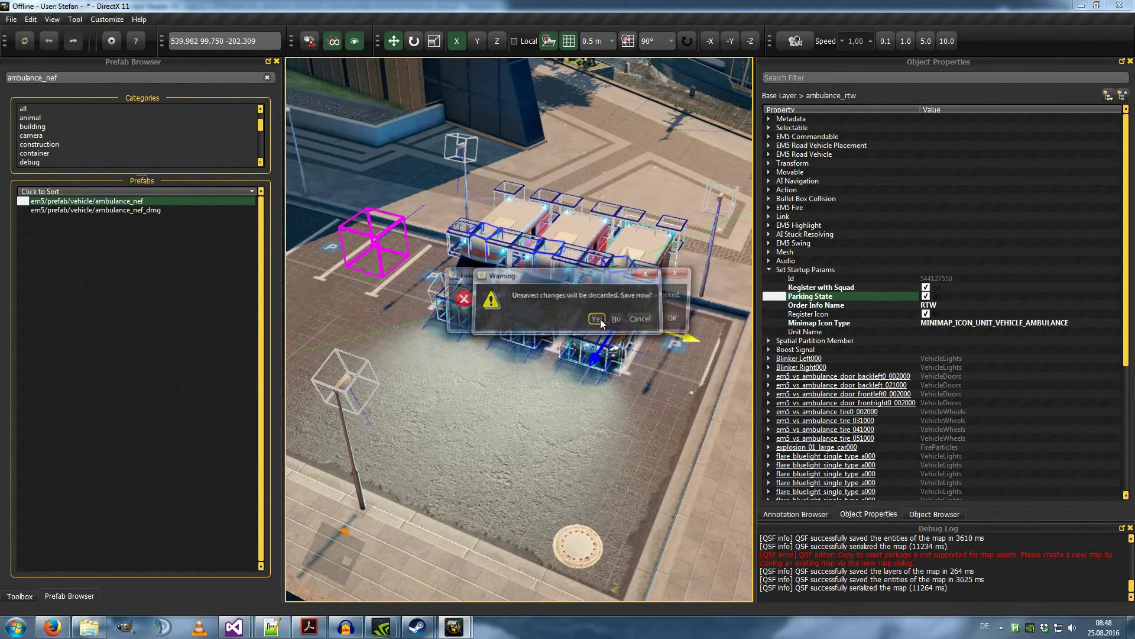
pyautogui.click(671, 318)
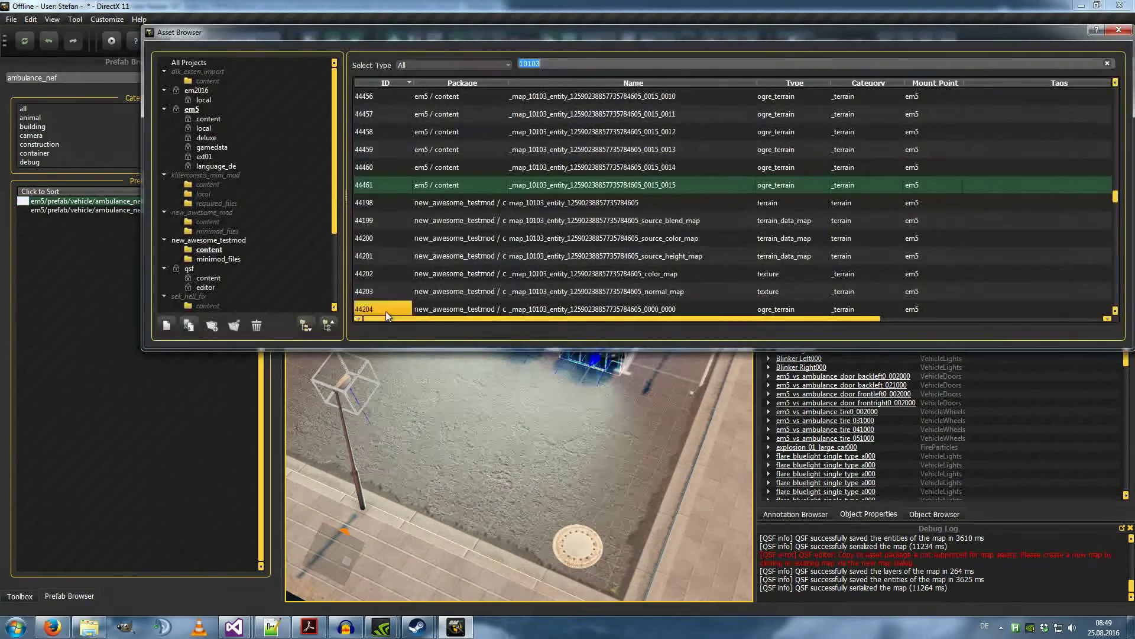
# - Examine the 10103 terrain assets in new_awesome_testmod's content package in the Asset Browser
pyautogui.click(273, 247)
pyautogui.scroll(-5, 512, 225)
pyautogui.scroll(10, 512, 225)
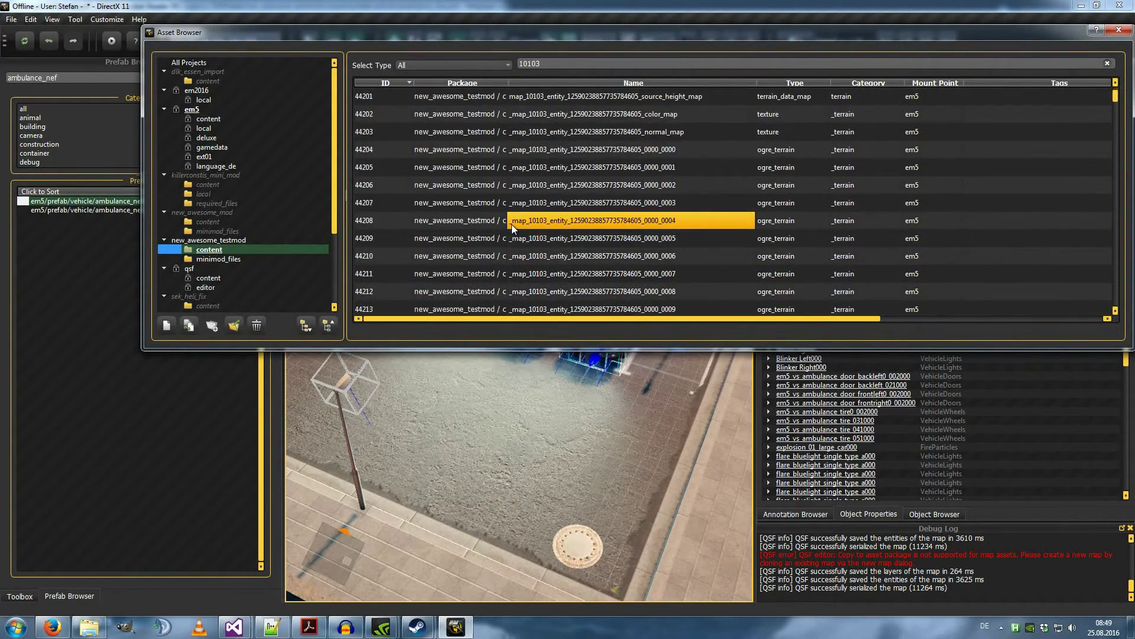
pyautogui.scroll(1, 512, 225)
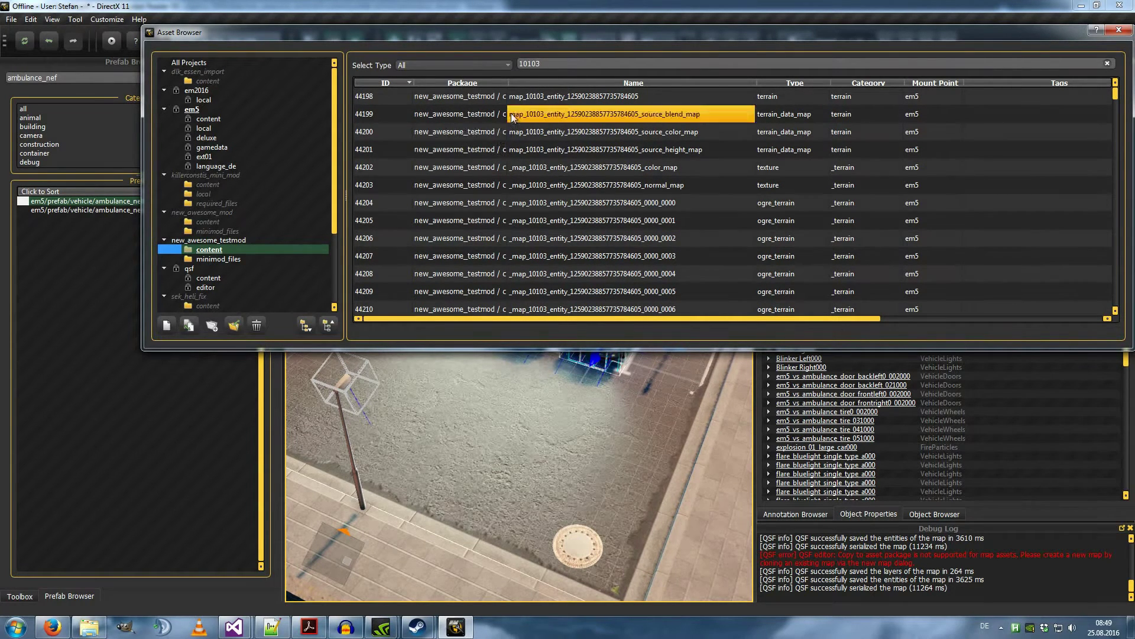
pyautogui.scroll(-16, 515, 149)
pyautogui.scroll(-20, 514, 149)
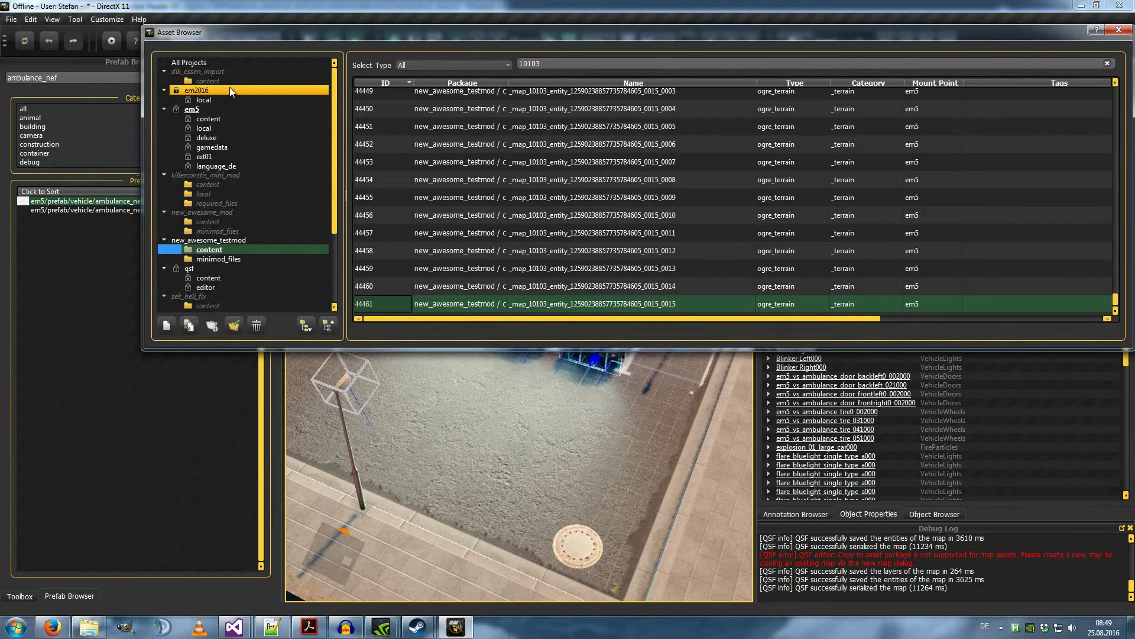
# - Try to copy the map02_hamburg map asset from em5 into the content package of new_awesome_testmod
pyautogui.click(191, 110)
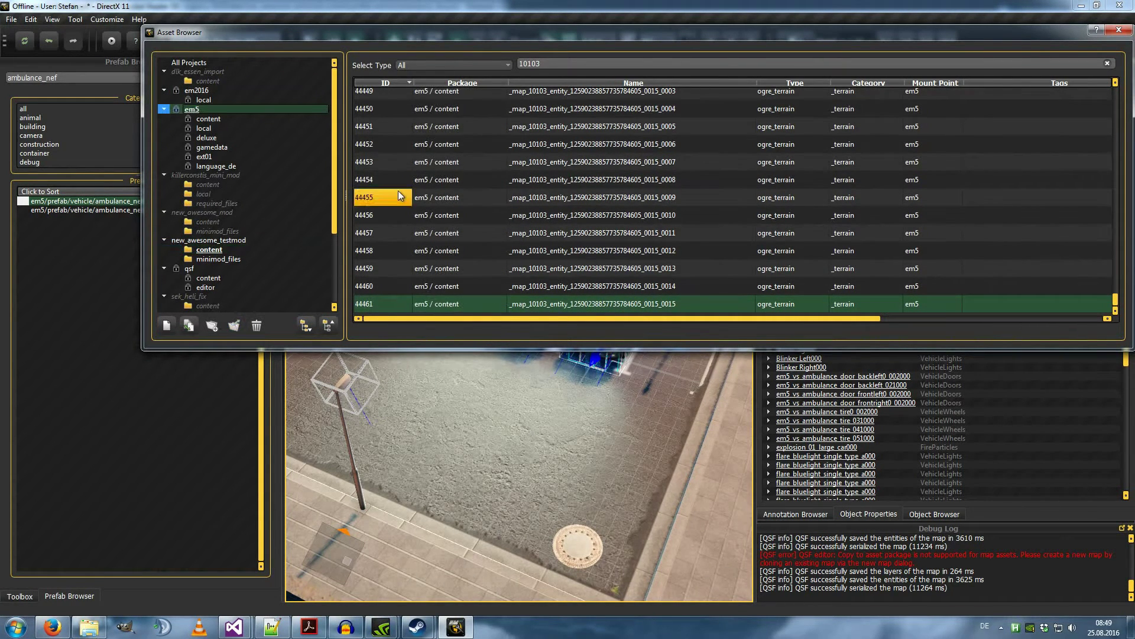
pyautogui.scroll(20, 398, 190)
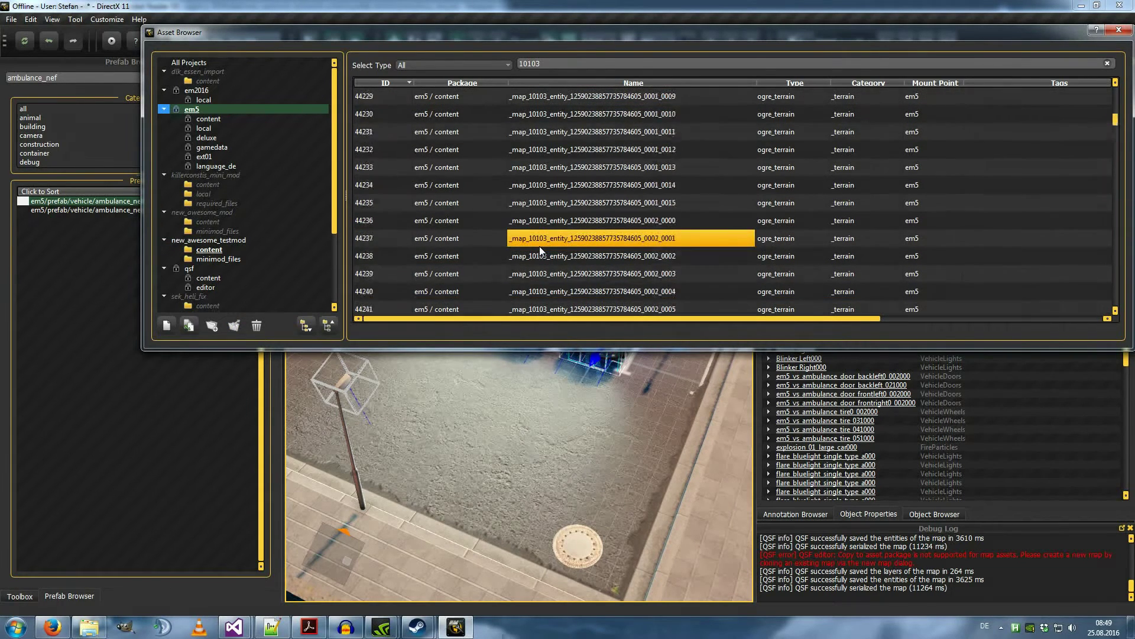
pyautogui.scroll(10, 540, 246)
pyautogui.rightClick(550, 98)
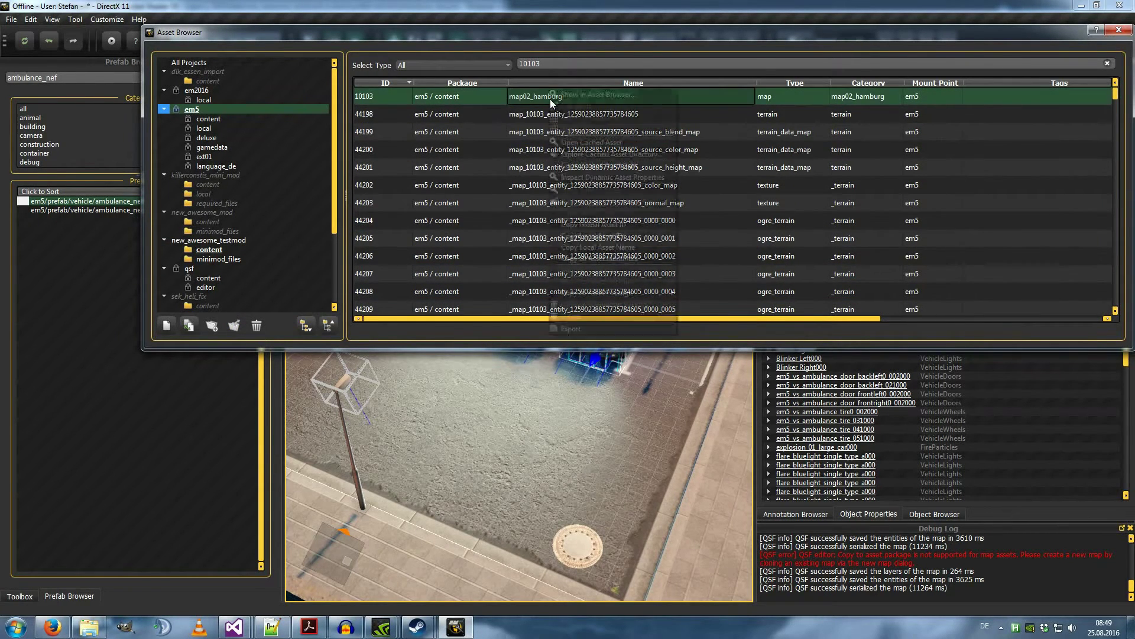
pyautogui.moveTo(630, 293)
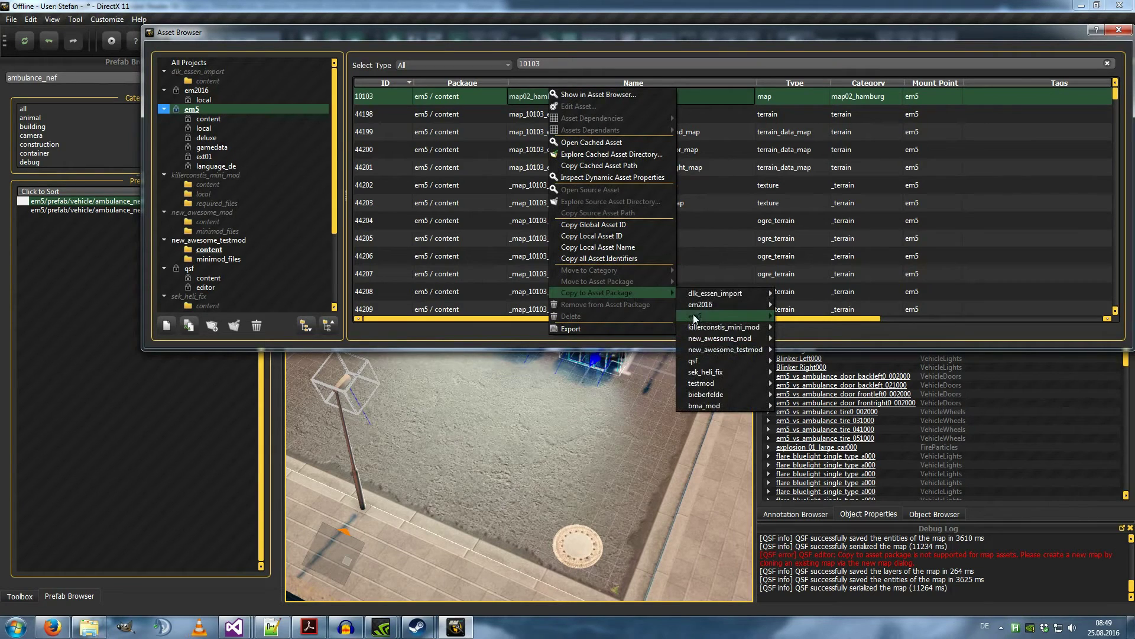
pyautogui.moveTo(711, 328)
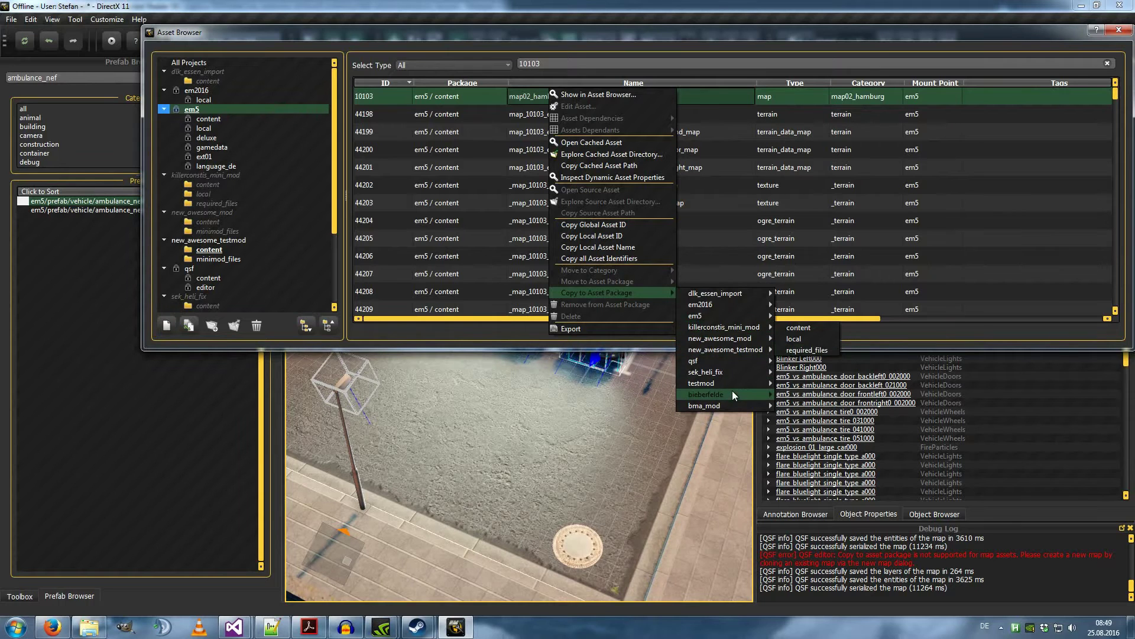
pyautogui.moveTo(754, 349)
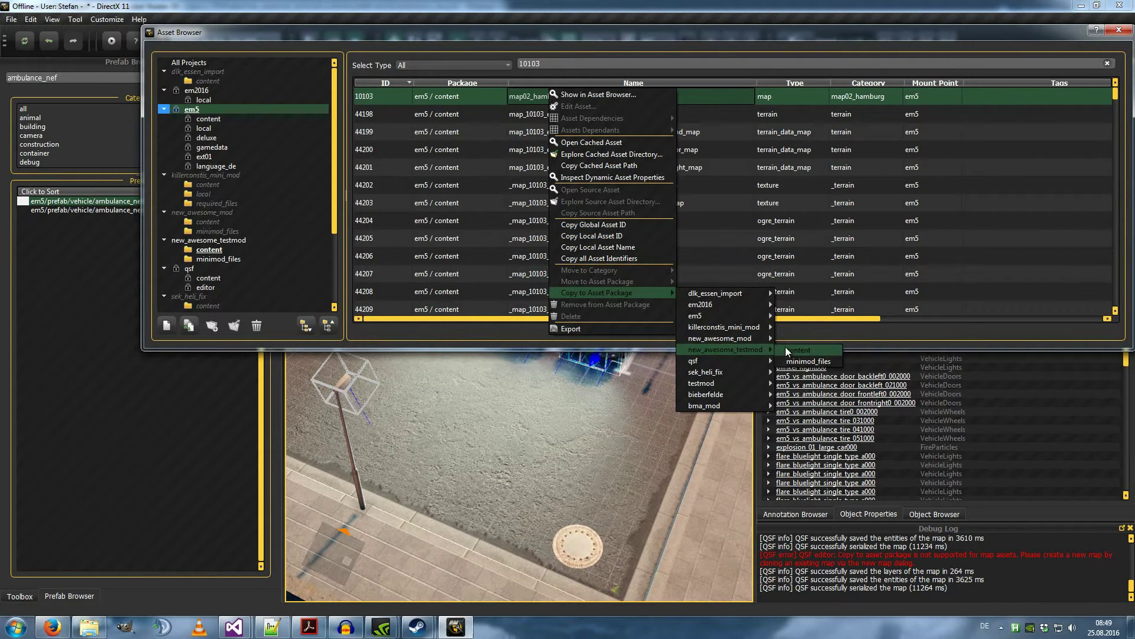
pyautogui.click(790, 350)
pyautogui.click(357, 339)
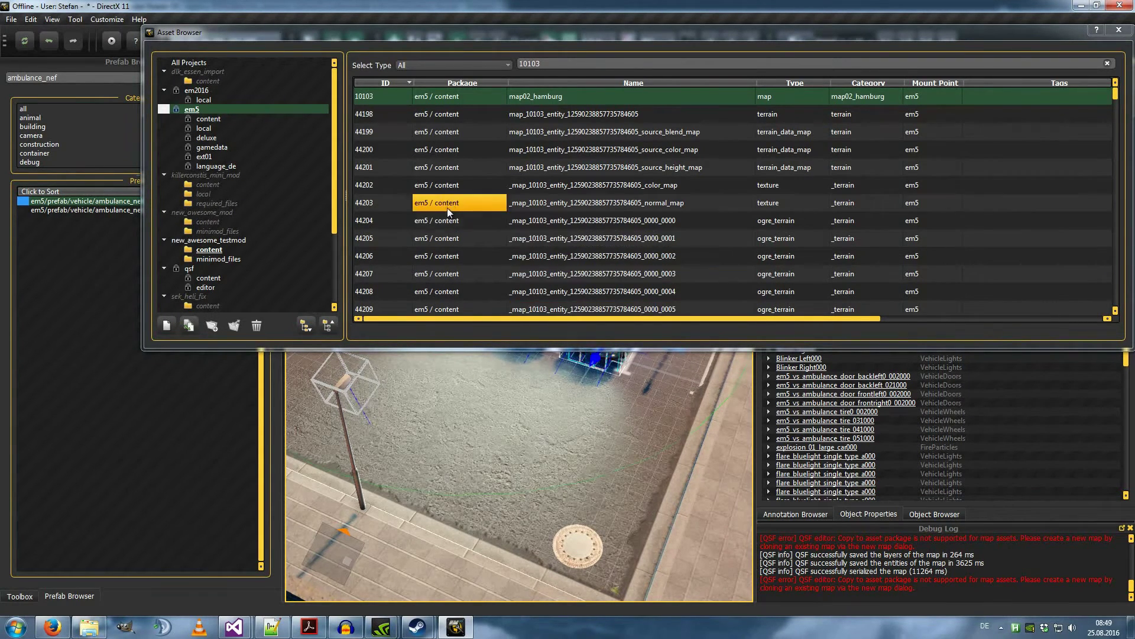
# - Close the Asset Browser and try to save the open map as a separate map asset
pyautogui.rightClick(548, 101)
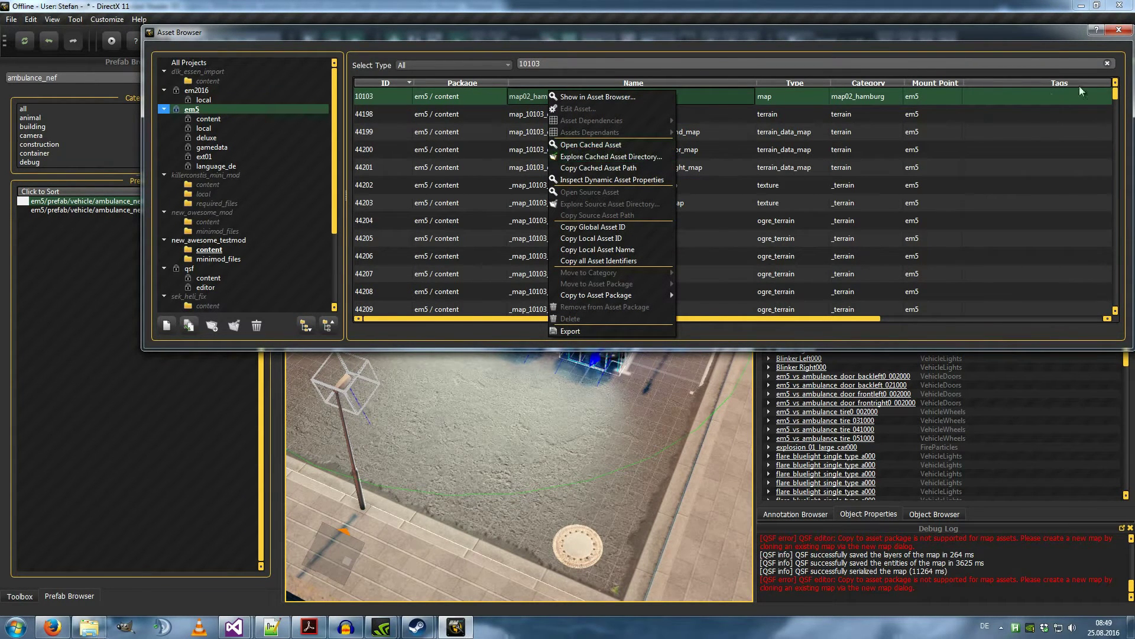
pyautogui.click(1115, 33)
pyautogui.click(1122, 32)
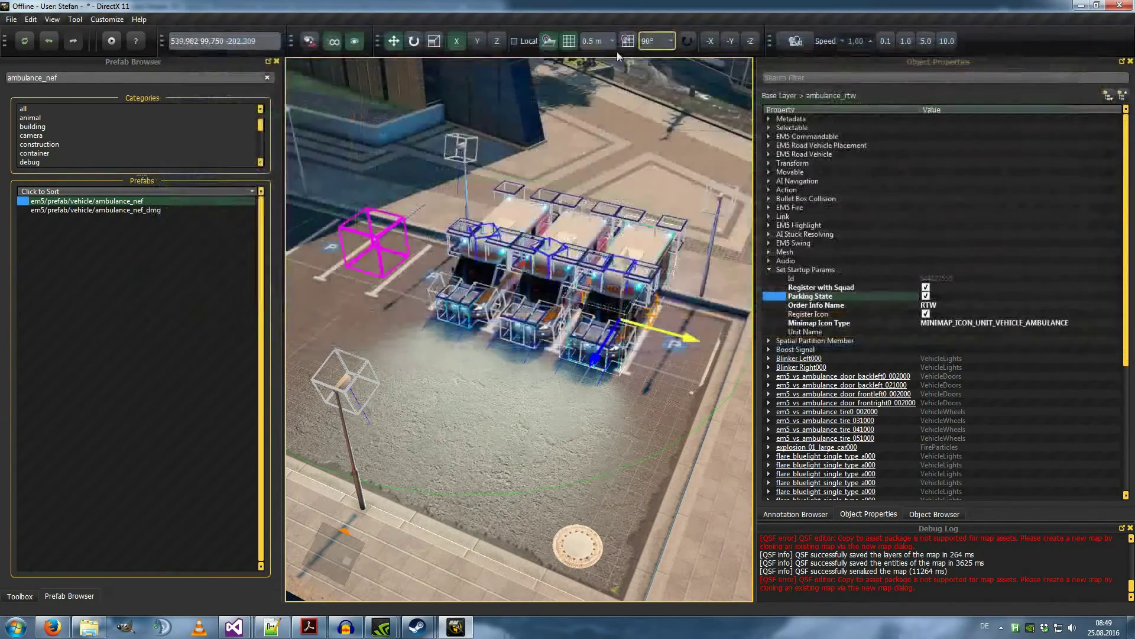
pyautogui.click(14, 21)
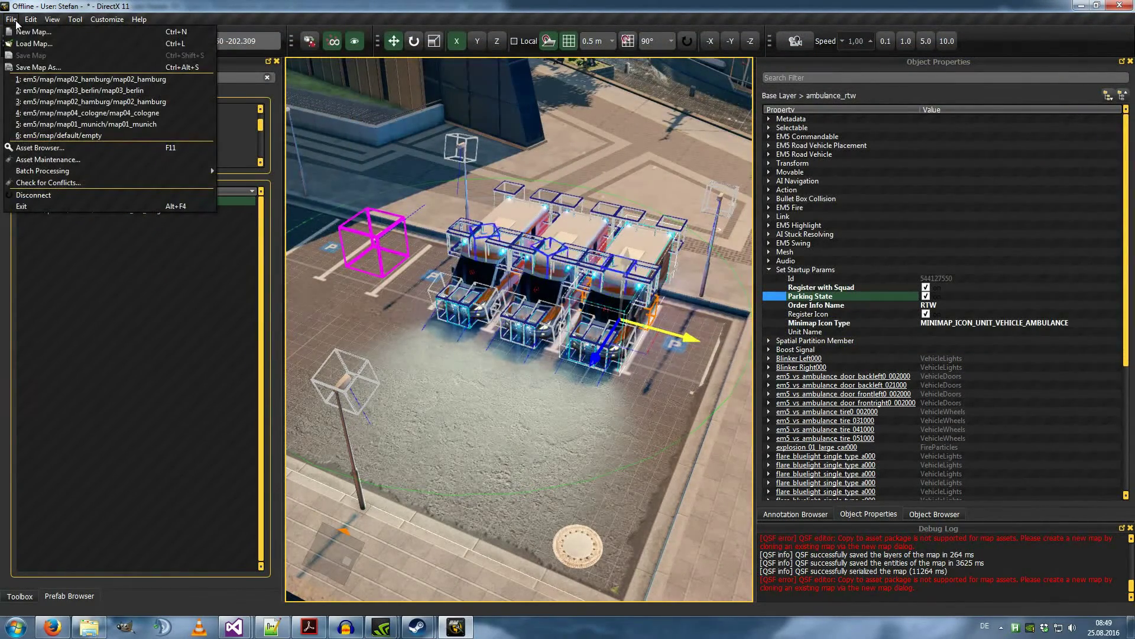
pyautogui.click(59, 62)
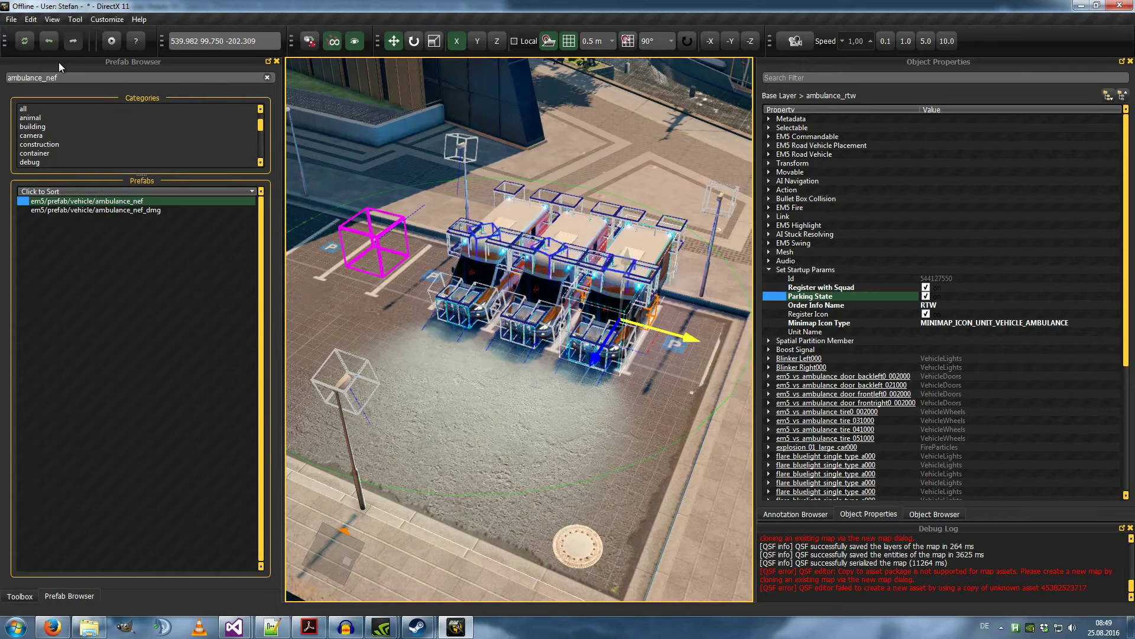
# - Start a new map asset copied from em5/map/map02_hamburg/map02_hamburg, discarding the unsaved changes of the open map
pyautogui.click(11, 19)
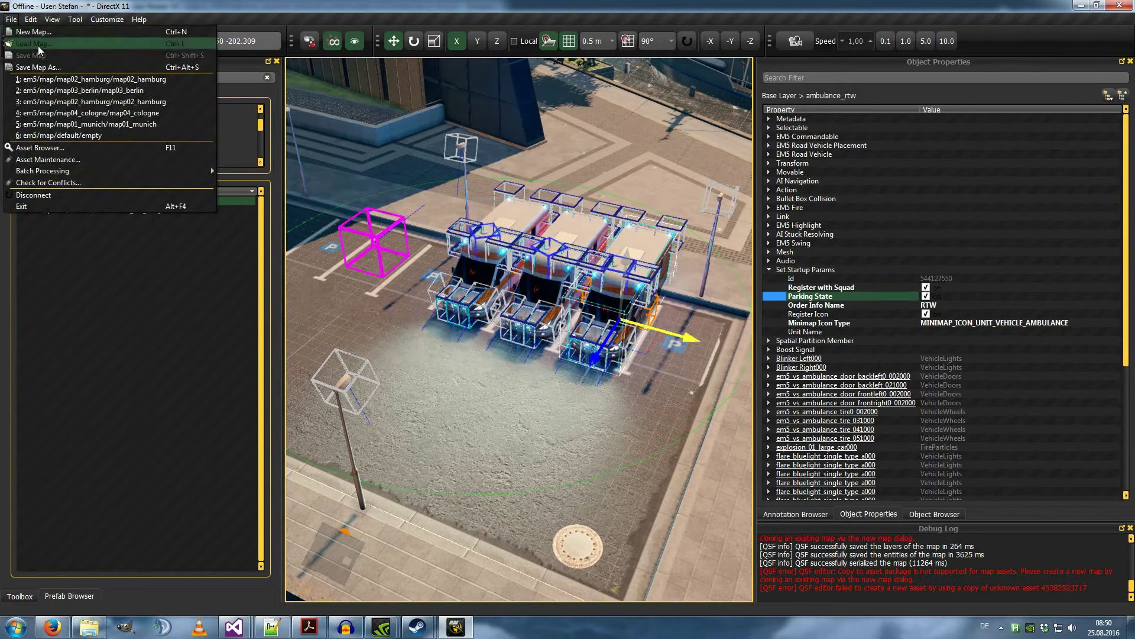
pyautogui.click(48, 33)
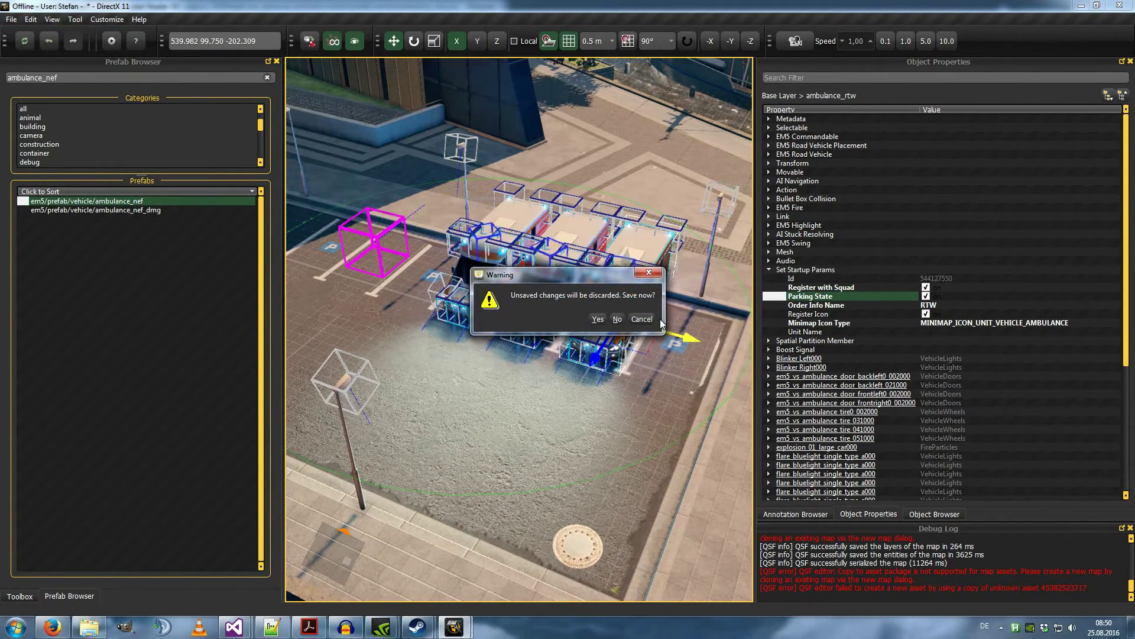
pyautogui.click(618, 319)
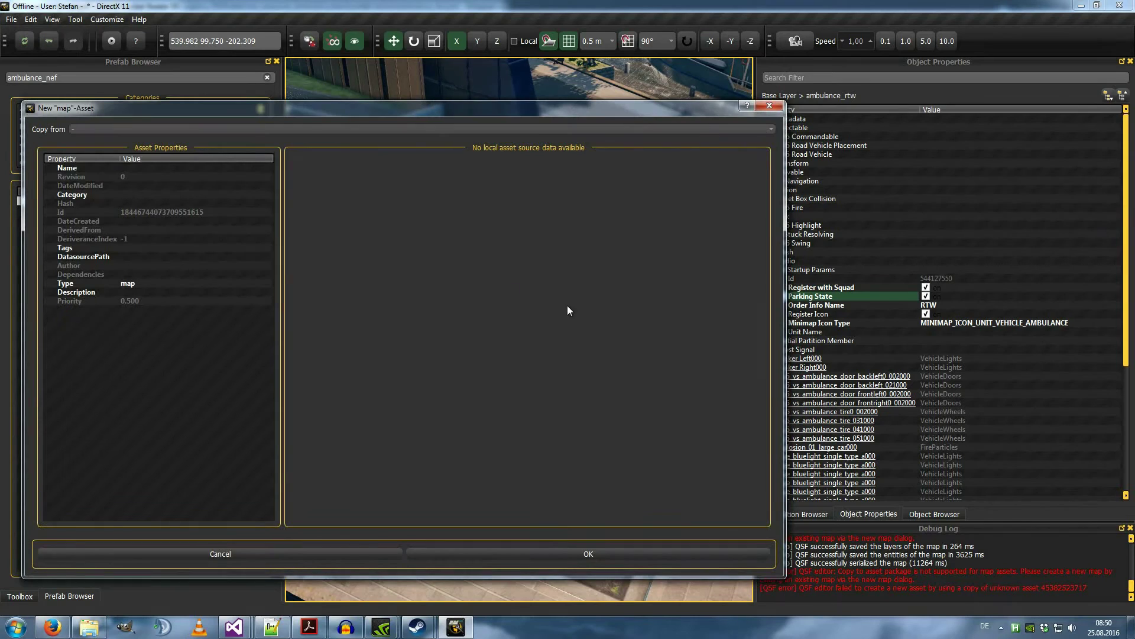
pyautogui.click(89, 129)
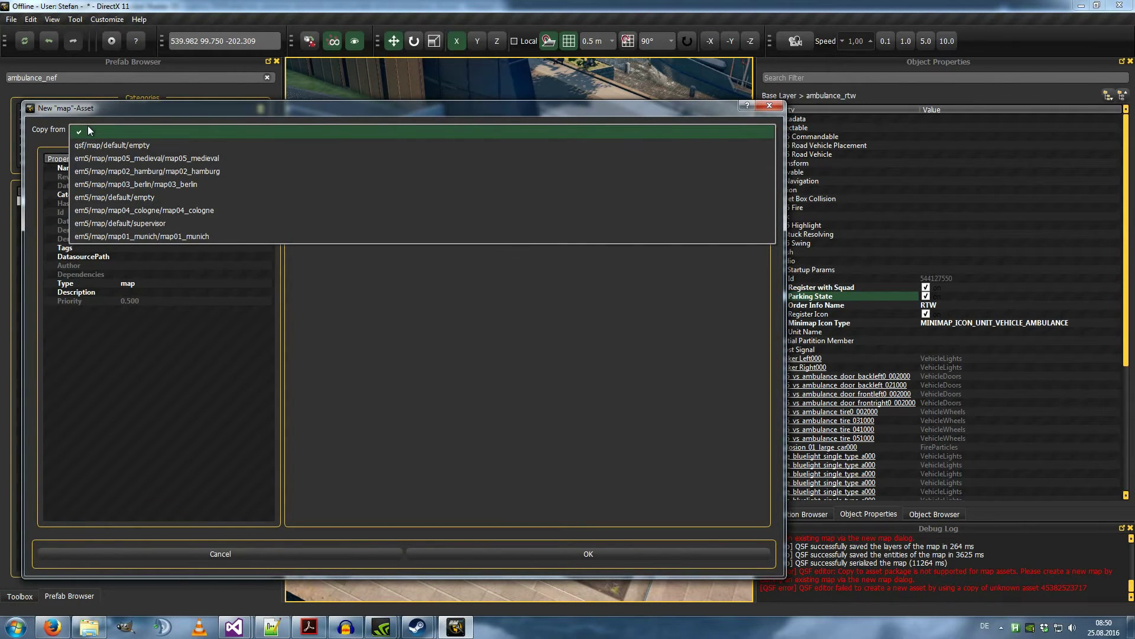
pyautogui.click(125, 171)
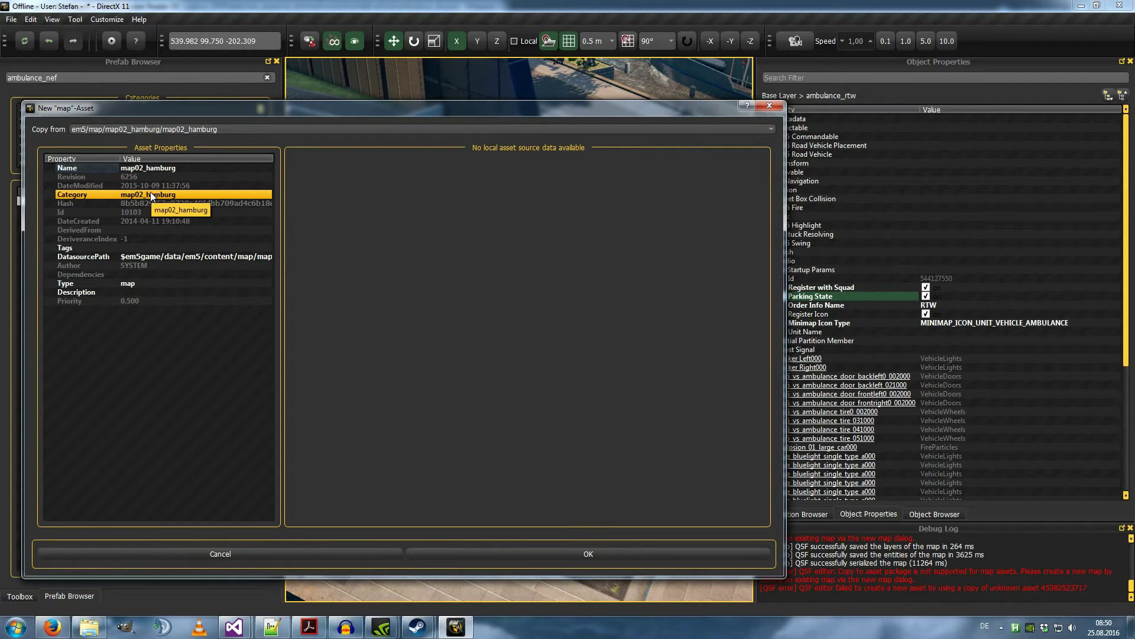
# - Name the new map asset map05_testmap and create it
pyautogui.doubleClick(161, 168)
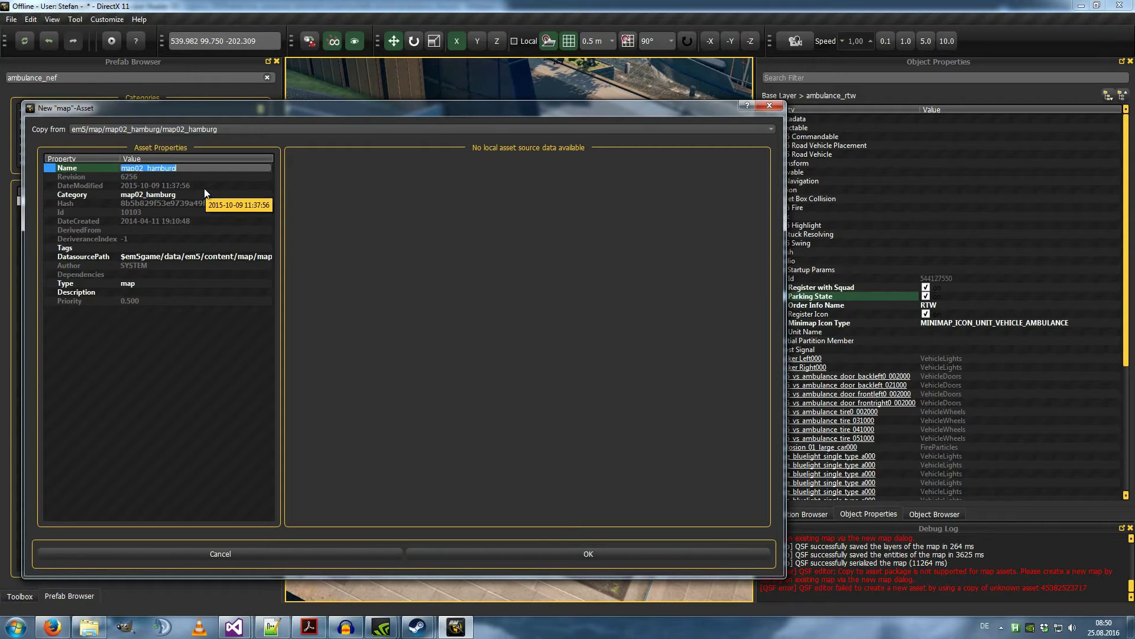
pyautogui.press('End')
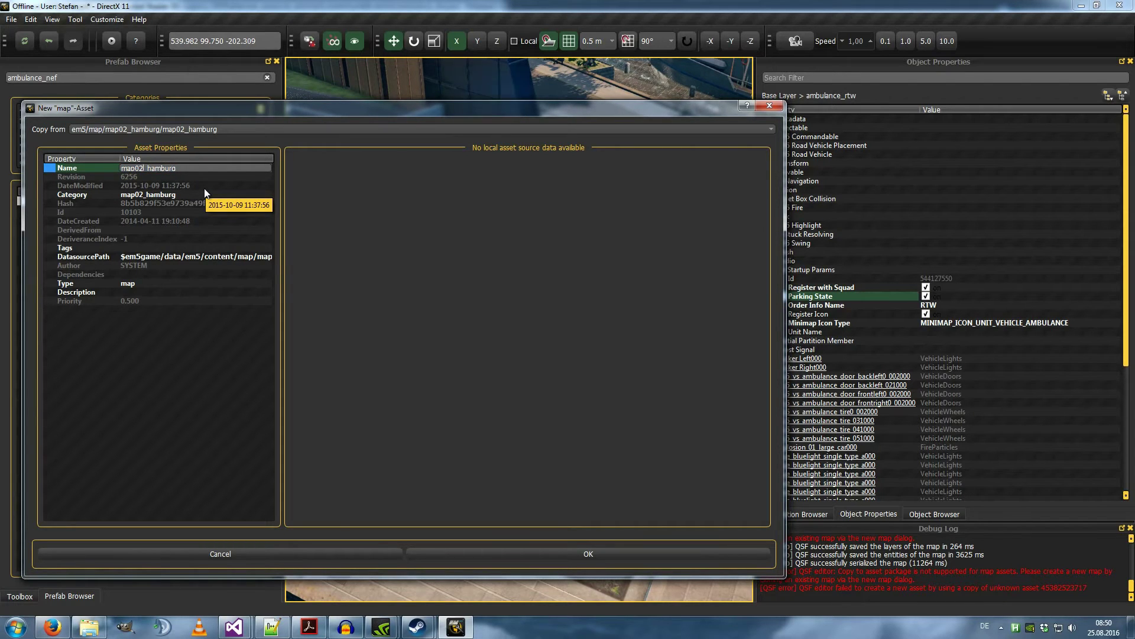
pyautogui.press('BackSpace')
pyautogui.write('5')
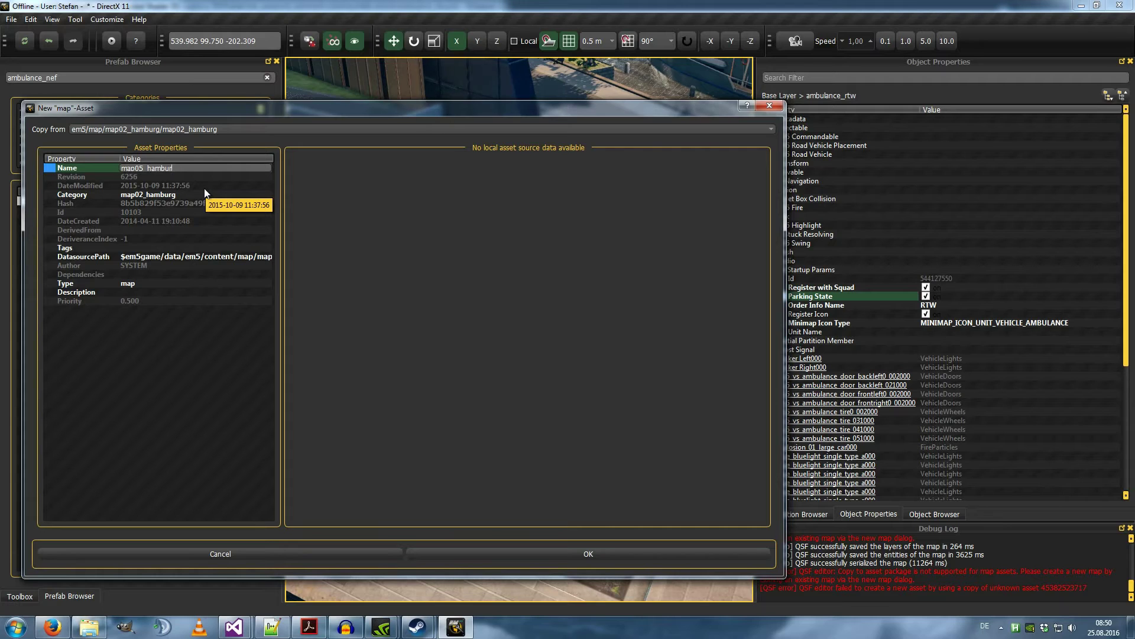
pyautogui.press('BackSpace')
pyautogui.press('BackSpace')
pyautogui.press('BackSpace')
pyautogui.press('BackSpace')
pyautogui.press('BackSpace')
pyautogui.write('testmap')
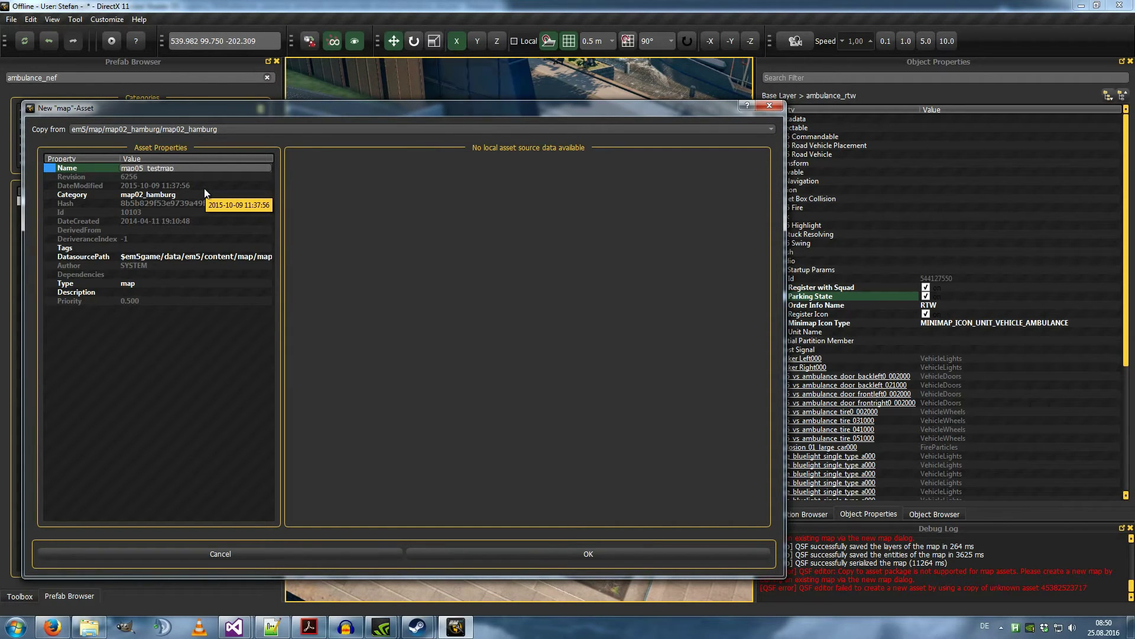
pyautogui.press('Return')
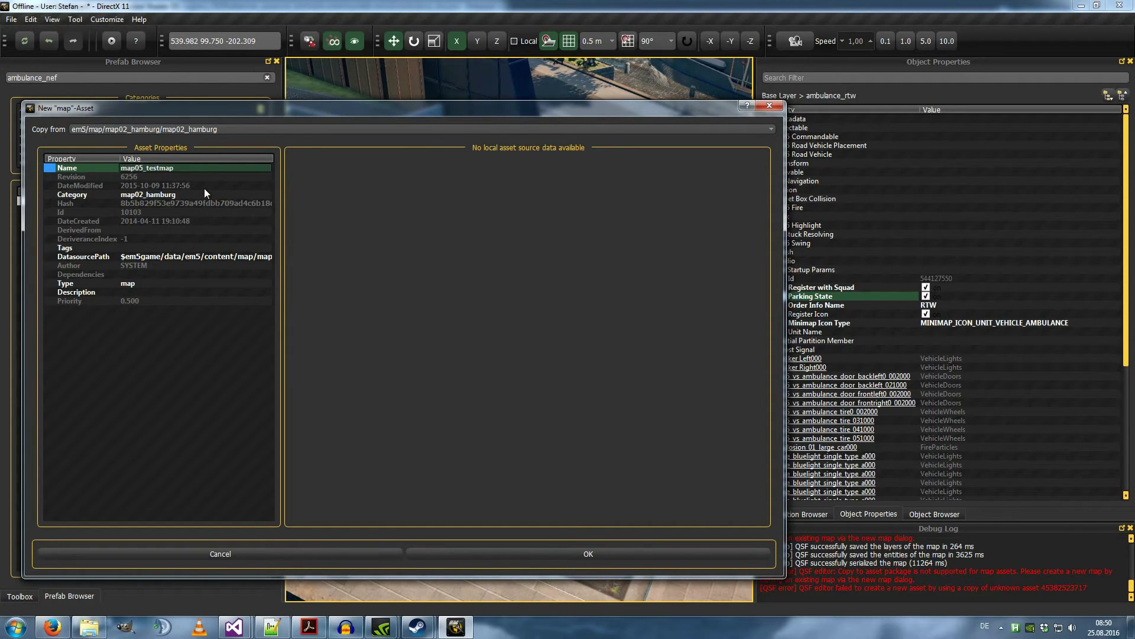
pyautogui.click(553, 551)
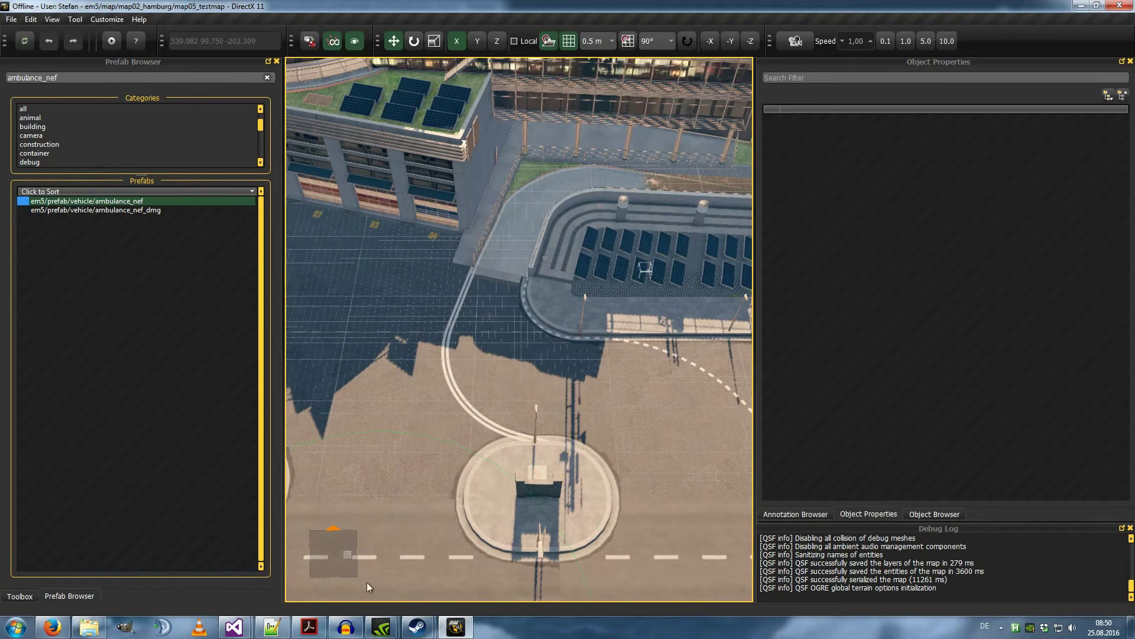
# - Examine the headquarters' forecourt and parking area on the Hamburg map in the running game
pyautogui.press('d')
pyautogui.moveTo(611, 419); pyautogui.dragTo(573, 417, button='right')
pyautogui.press('s')
pyautogui.press('w')
pyautogui.press('d')
pyautogui.scroll(3, 463, 380)
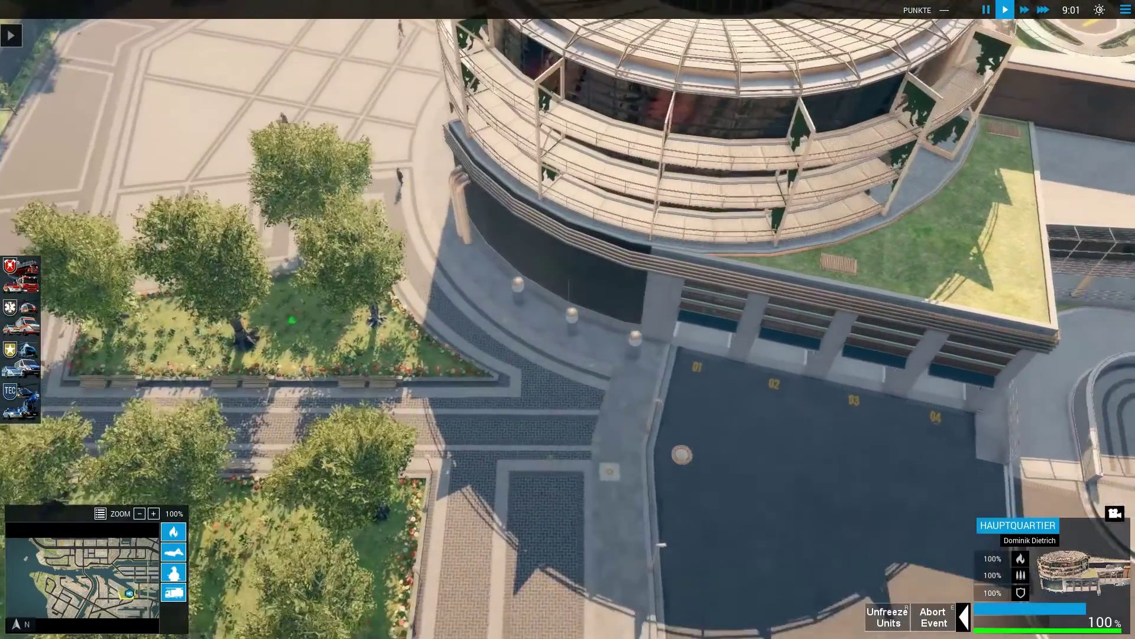
pyautogui.moveTo(828, 582); pyautogui.dragTo(608, 406, button='right')
pyautogui.moveTo(806, 578); pyautogui.dragTo(333, 327, button='right')
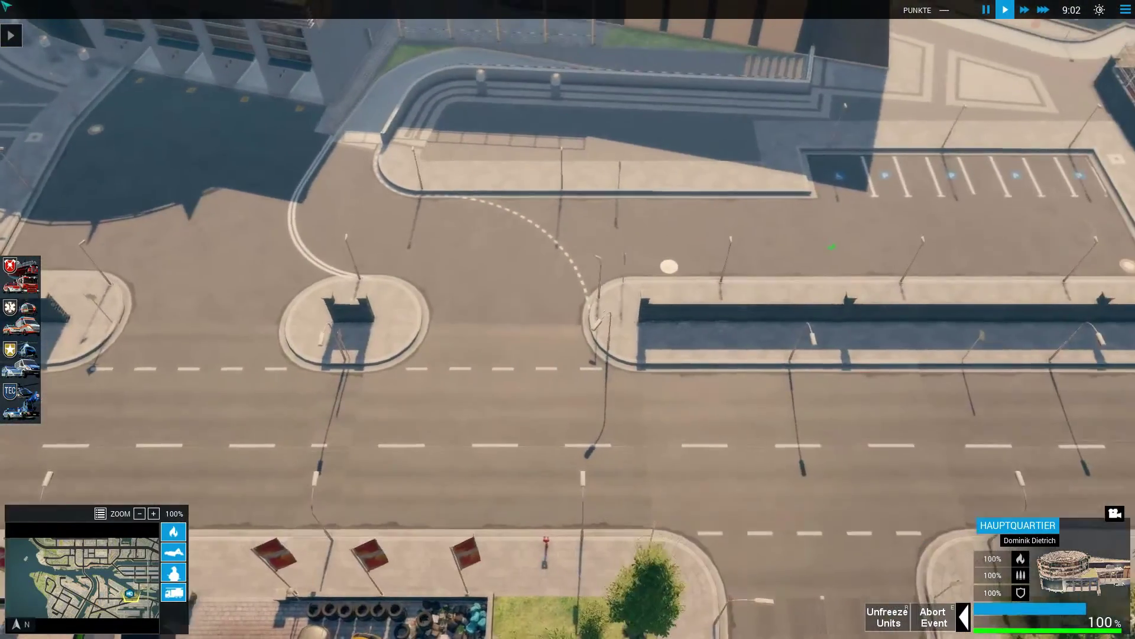
pyautogui.moveTo(89, 142); pyautogui.dragTo(283, 259, button='right')
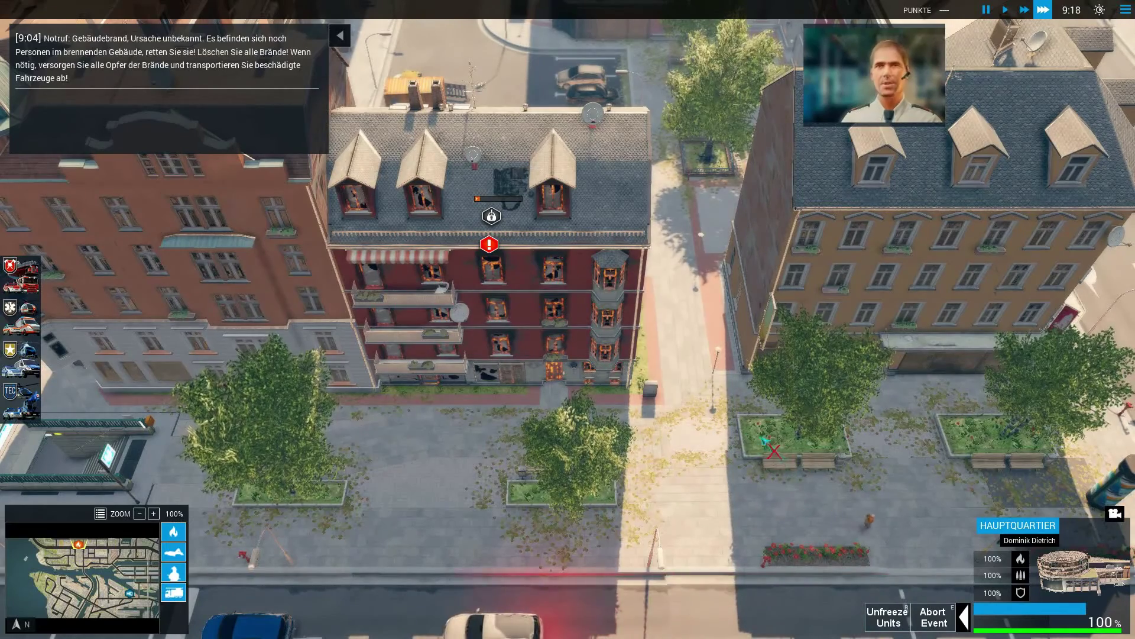
# - Go to the headquarters and order one Rettungstransportwagen from the base
pyautogui.click(129, 602)
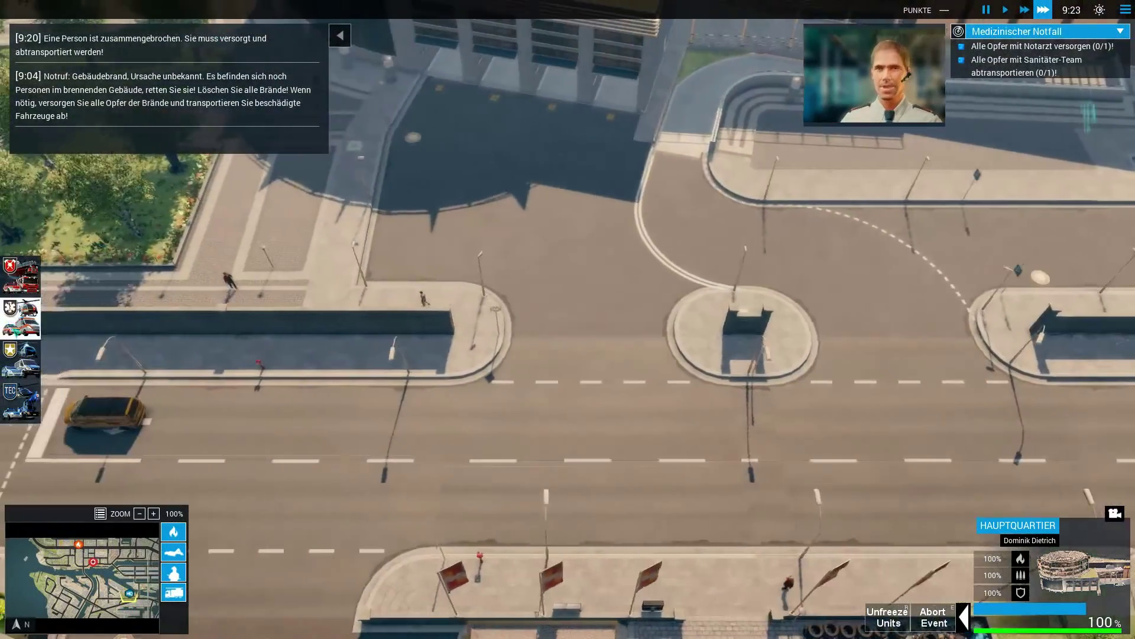
pyautogui.click(20, 318)
pyautogui.click(269, 334)
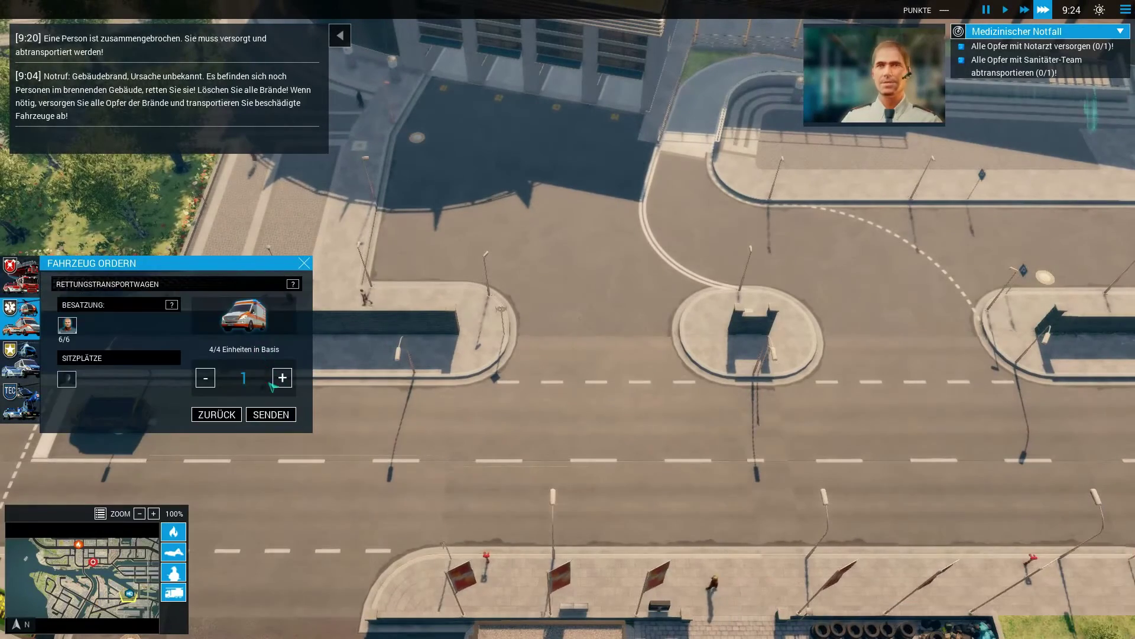
pyautogui.click(271, 414)
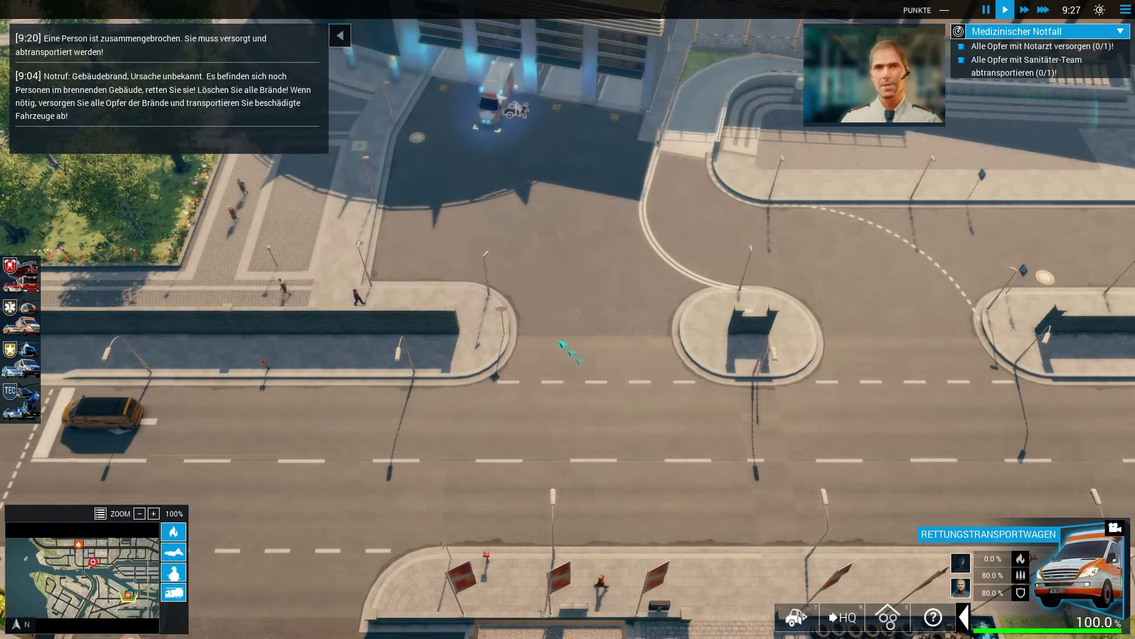
# - Pause the game and examine the ordered ambulance in the headquarters yard from several sides
pyautogui.press('space')
pyautogui.moveTo(609, 330); pyautogui.dragTo(302, 310, button='middle')
pyautogui.press('w')
pyautogui.press('d')
pyautogui.press('space')
pyautogui.press('space')
pyautogui.moveTo(704, 231); pyautogui.dragTo(615, 497, button='middle')
pyautogui.press('w')
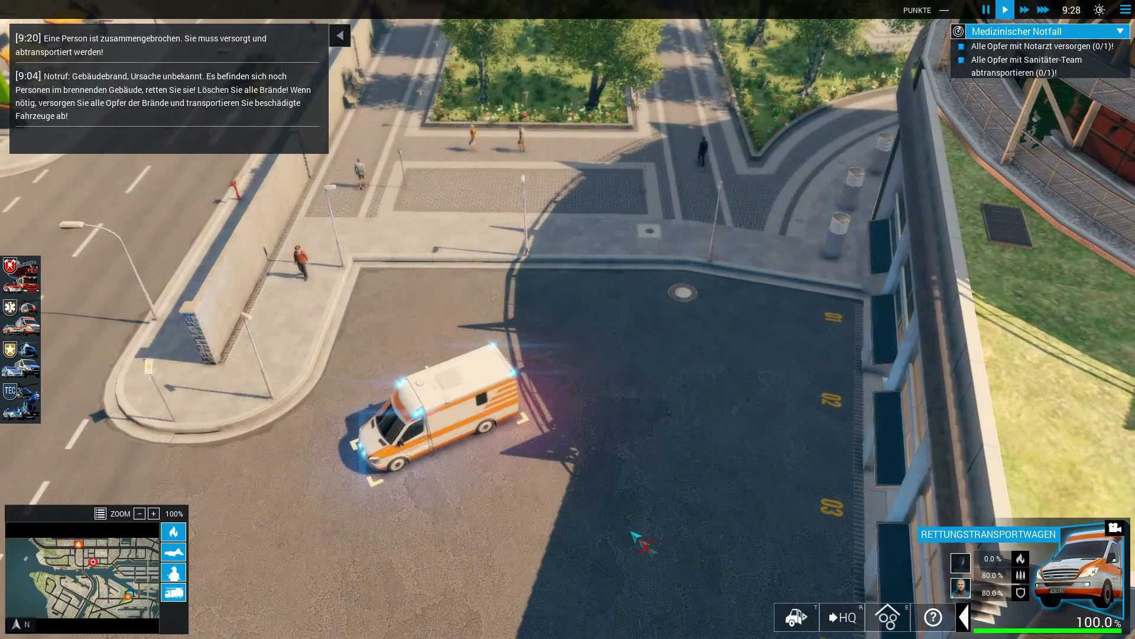
pyautogui.click(949, 379)
pyautogui.moveTo(781, 377); pyautogui.dragTo(836, 469, button='middle')
pyautogui.moveTo(553, 428); pyautogui.dragTo(328, 473, button='middle')
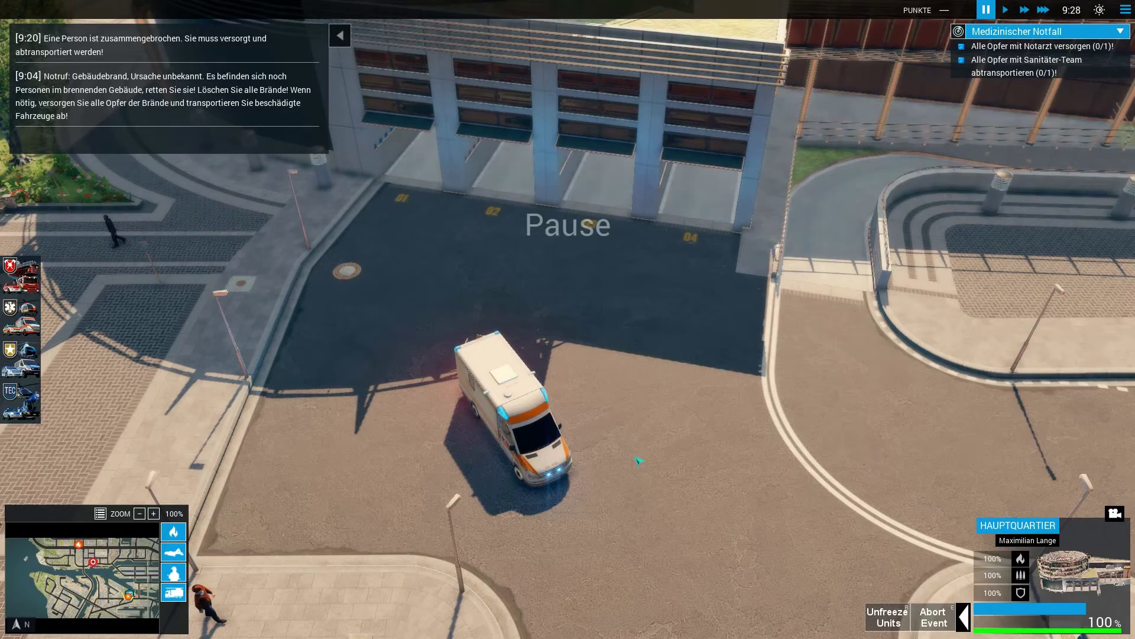
# - Select the ambulance, resume the game and send it onto the main road at the fastest game speed
pyautogui.click(519, 411)
pyautogui.scroll(-2, 568, 458)
pyautogui.press('space')
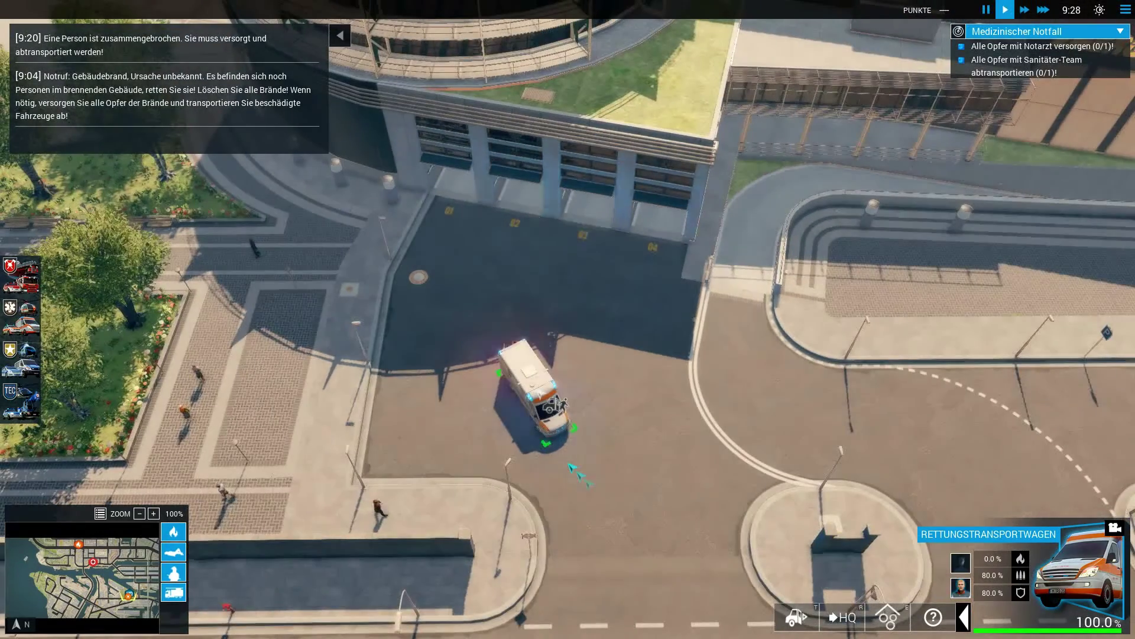
pyautogui.moveTo(569, 465)
pyautogui.mouseDown(button='middle')
pyautogui.moveTo(893, 473)
pyautogui.moveTo(443, 469)
pyautogui.moveTo(562, 467)
pyautogui.mouseUp(button='middle')
pyautogui.moveTo(562, 467); pyautogui.dragTo(593, 504, button='right')
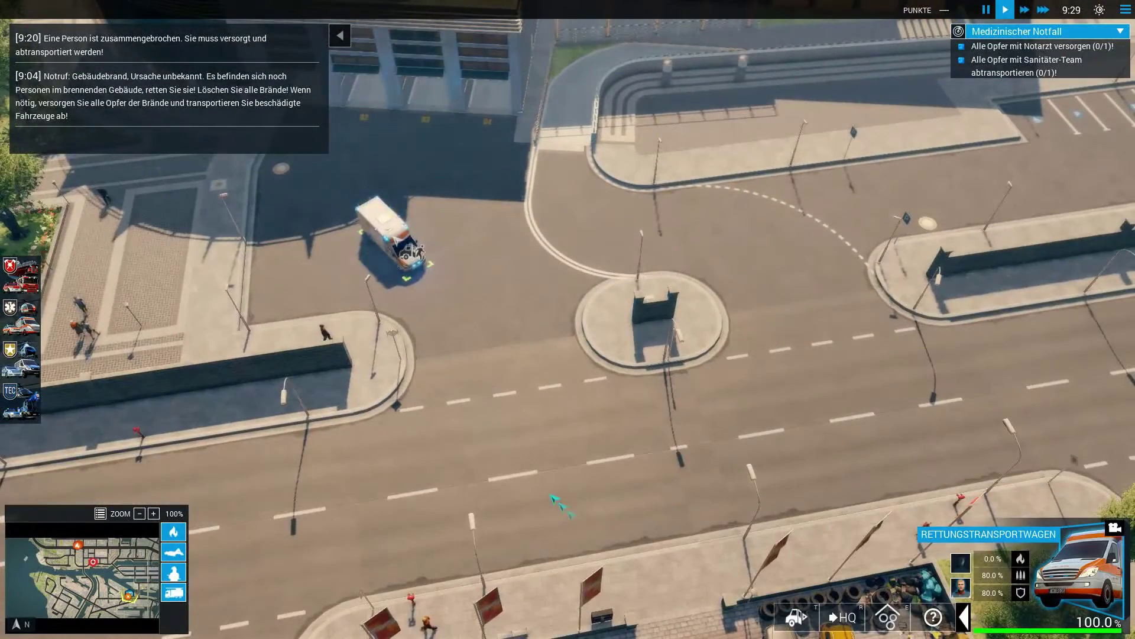
pyautogui.rightClick(548, 492)
pyautogui.press('3')
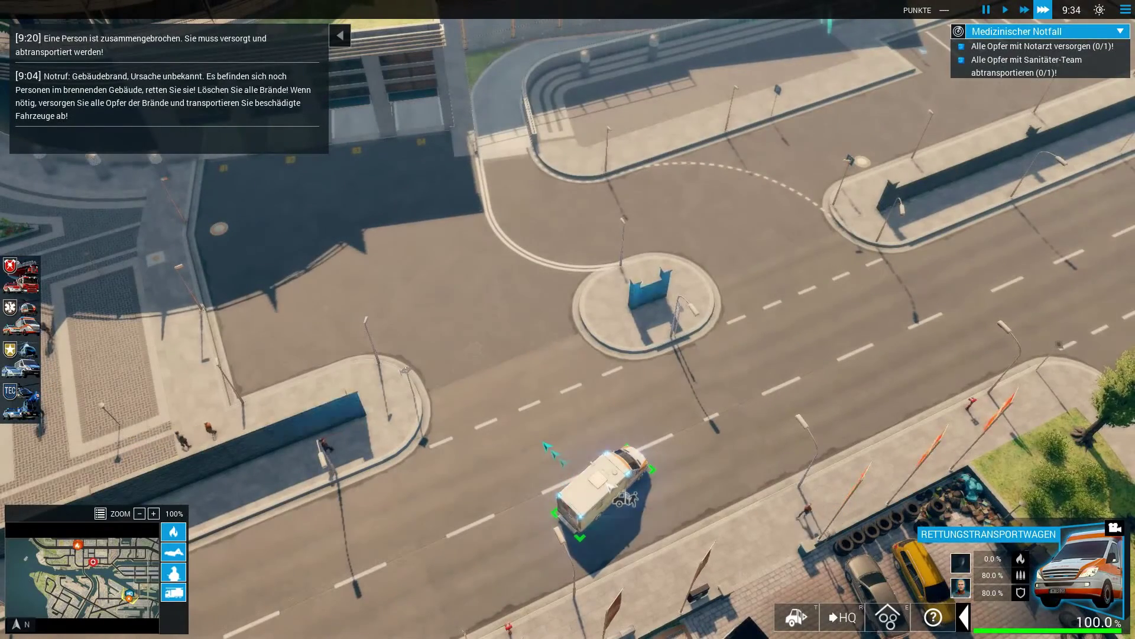
# - Send the ambulance back to the headquarters and follow its drive toward the parking area
pyautogui.click(843, 617)
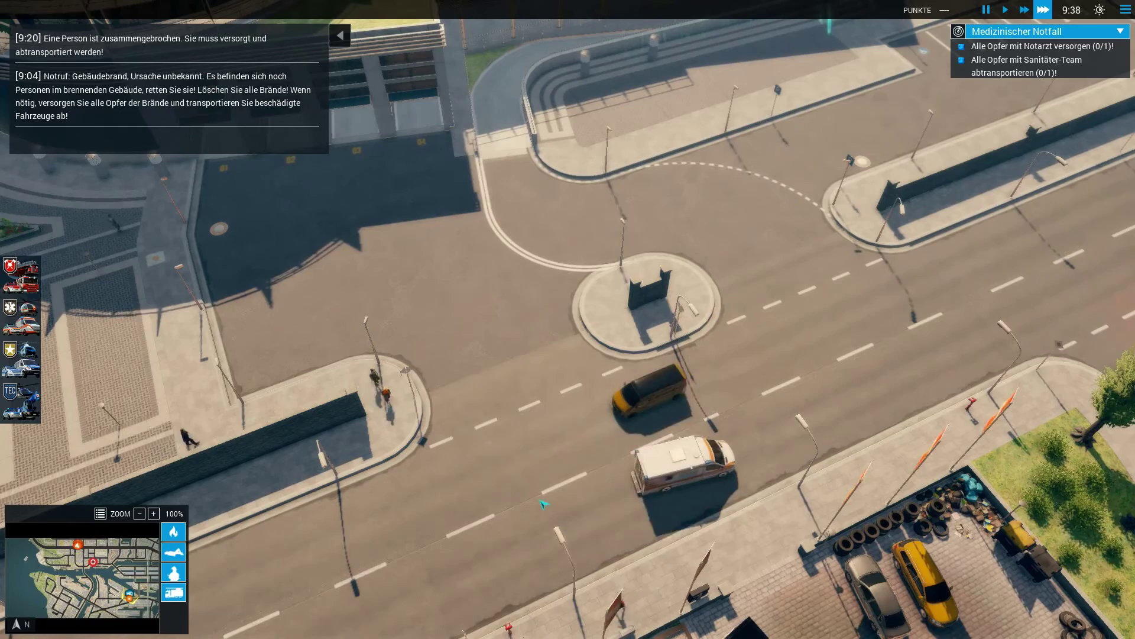
pyautogui.moveTo(545, 507); pyautogui.dragTo(810, 229, button='right')
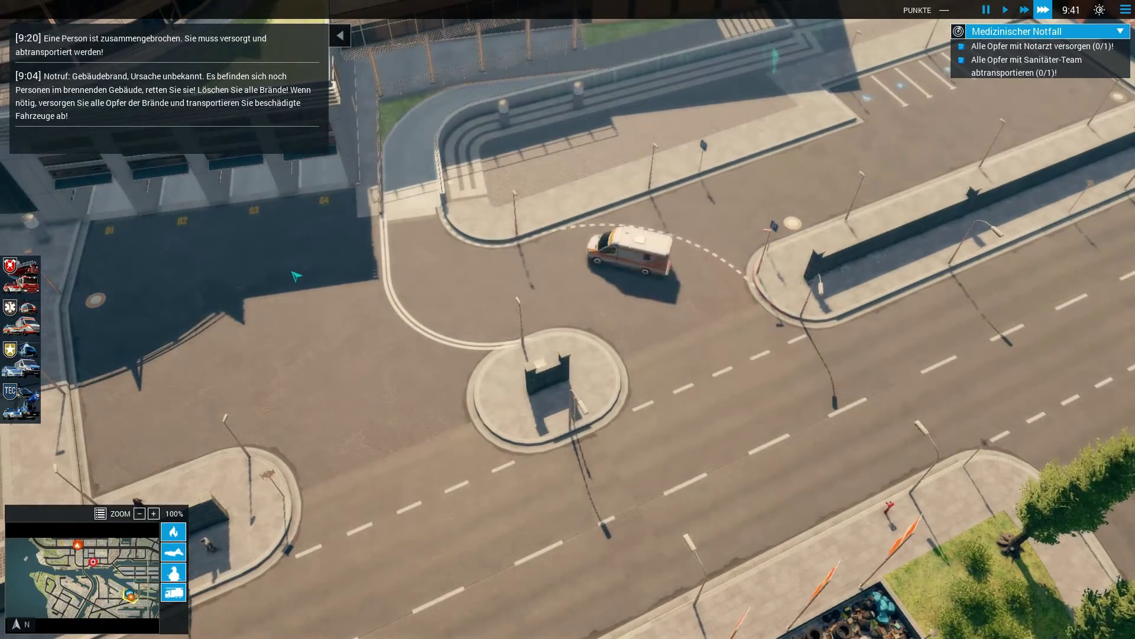
# - Quit the running game to the desktop, and close the map editor along with its crash report
pyautogui.press('Escape')
pyautogui.click(531, 397)
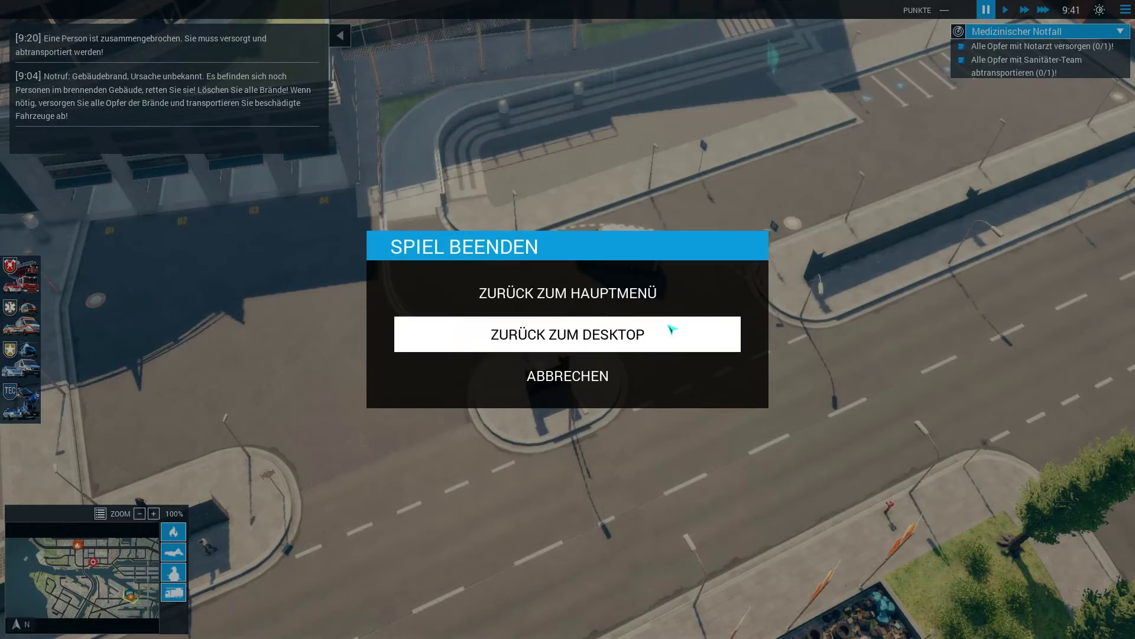
pyautogui.click(664, 338)
pyautogui.click(783, 432)
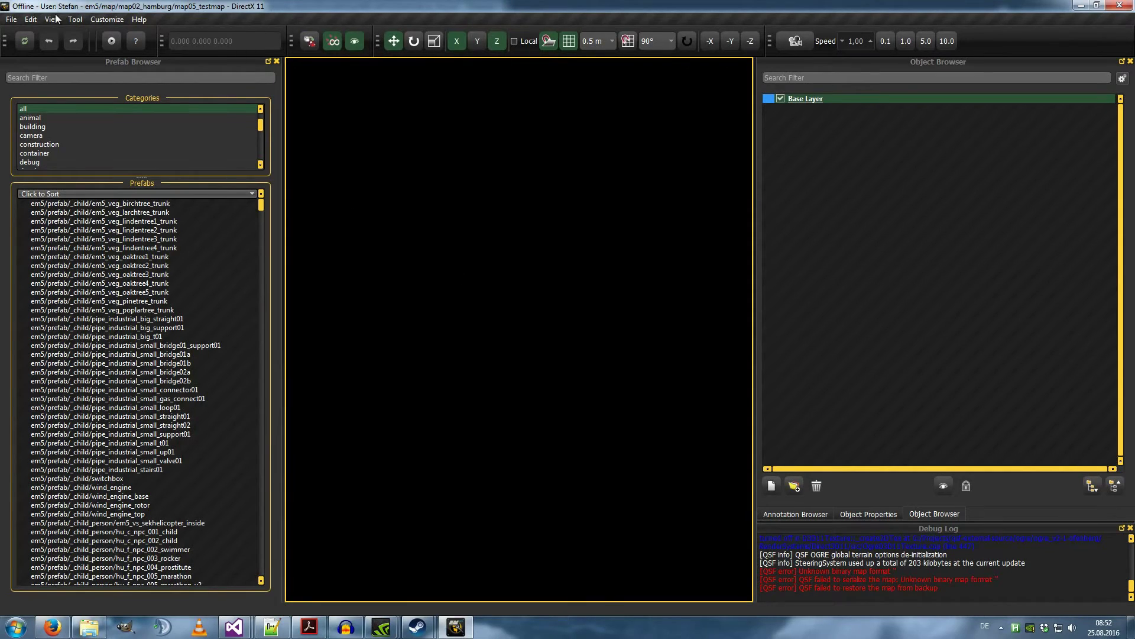
pyautogui.click(1130, 7)
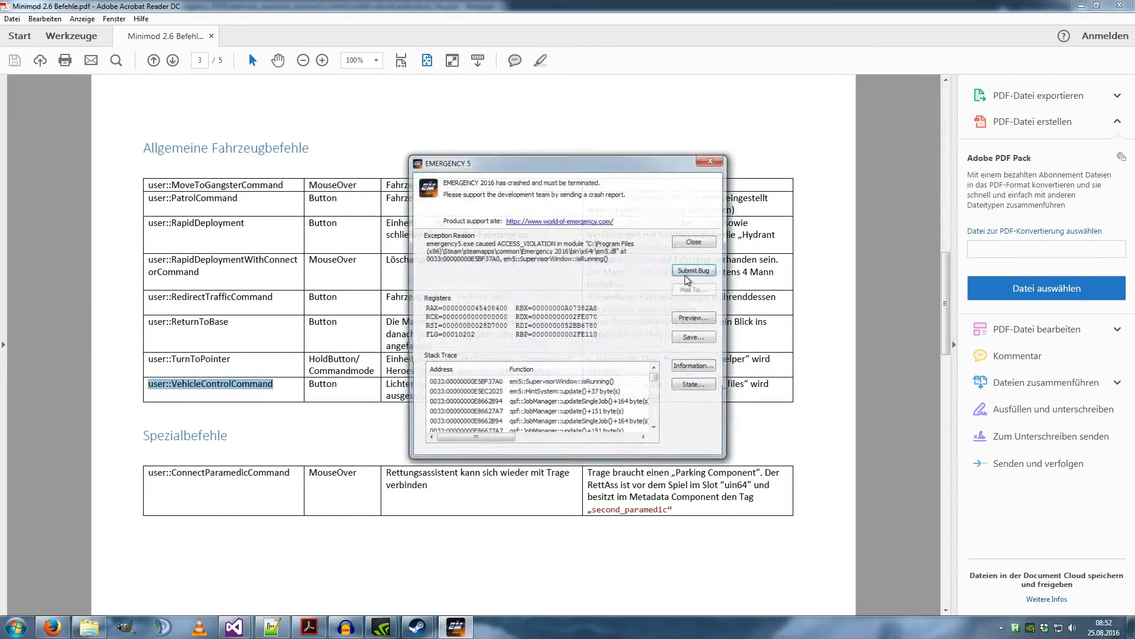
pyautogui.click(695, 242)
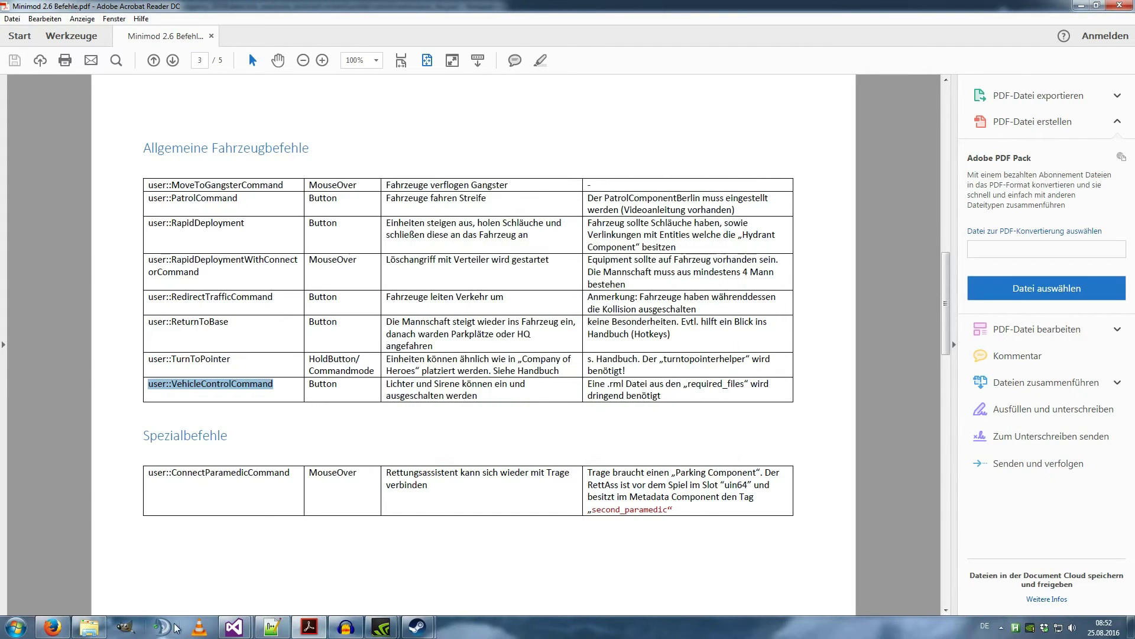
# - Switch to Steam, launch Emergency 2016 again and start the Emergency World Builder
pyautogui.click(417, 626)
pyautogui.click(482, 556)
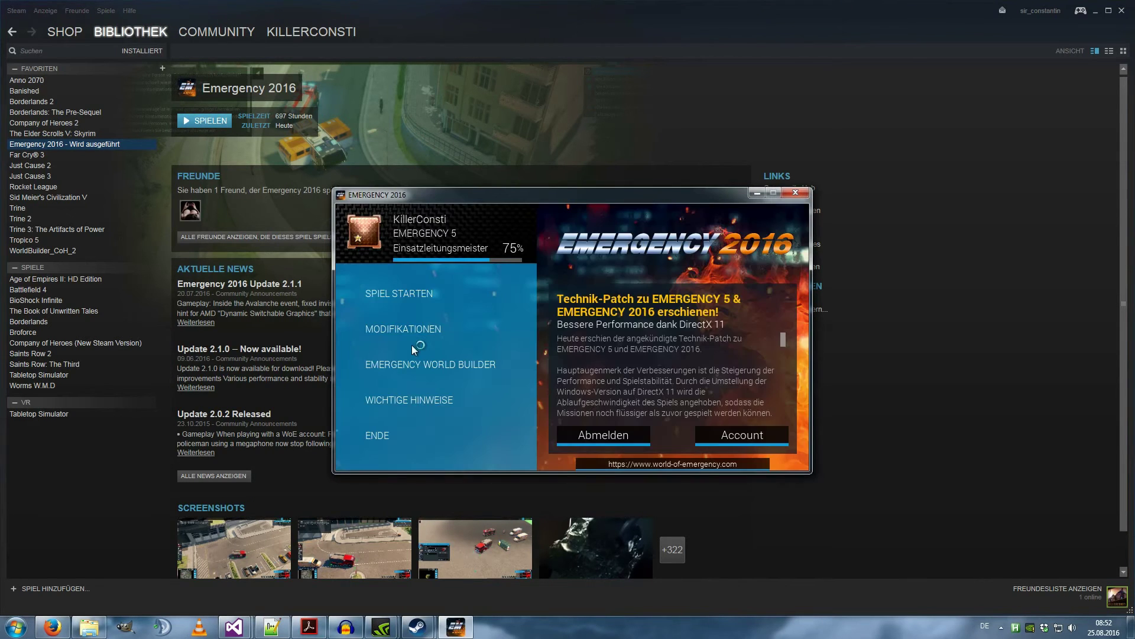
pyautogui.click(416, 364)
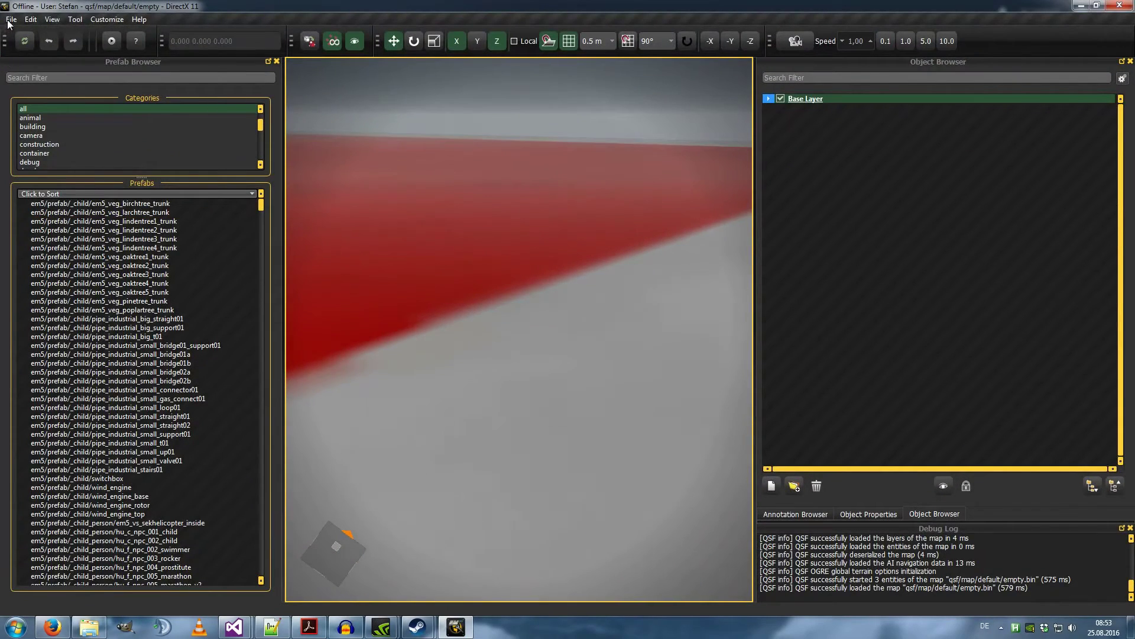
# - Open the map map05_testmap from the new_awesome_testmod package
pyautogui.click(9, 23)
pyautogui.click(40, 49)
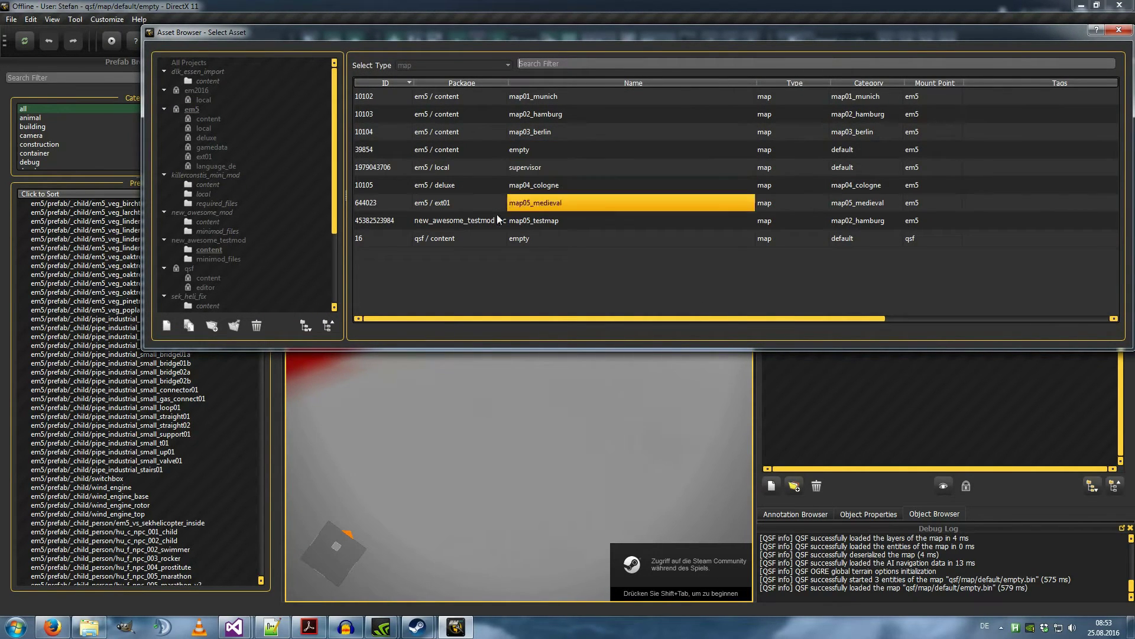
pyautogui.click(483, 221)
pyautogui.doubleClick(613, 220)
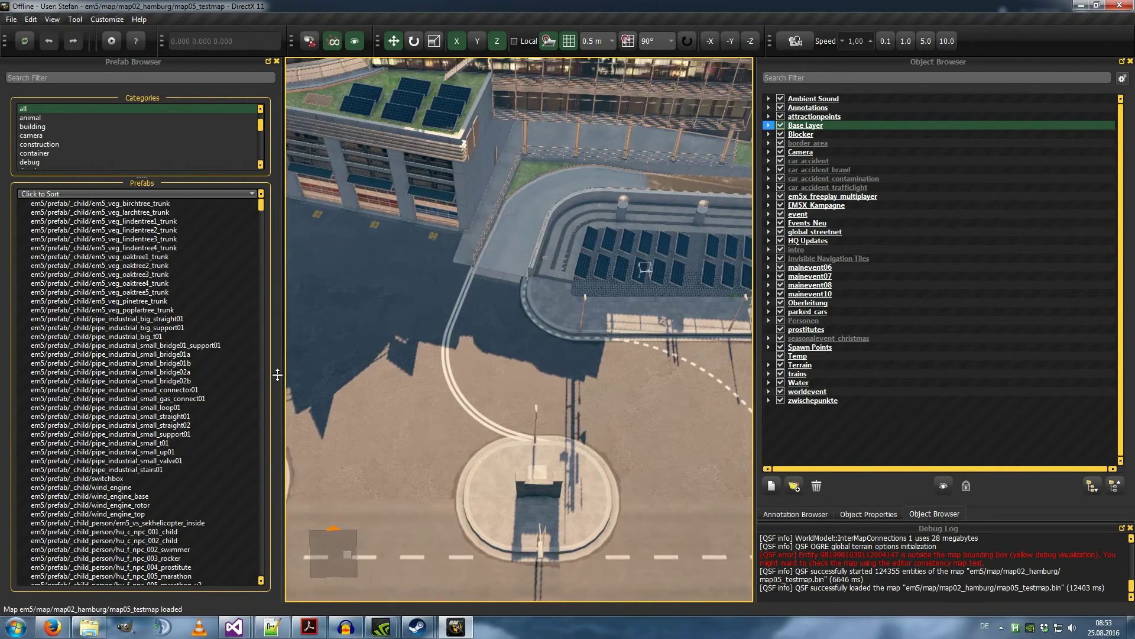
# - Filter the prefabs by "rtw" and place an ambulance_rtw vehicle in the marked parking area near the headquarters
pyautogui.press('d')
pyautogui.press('s')
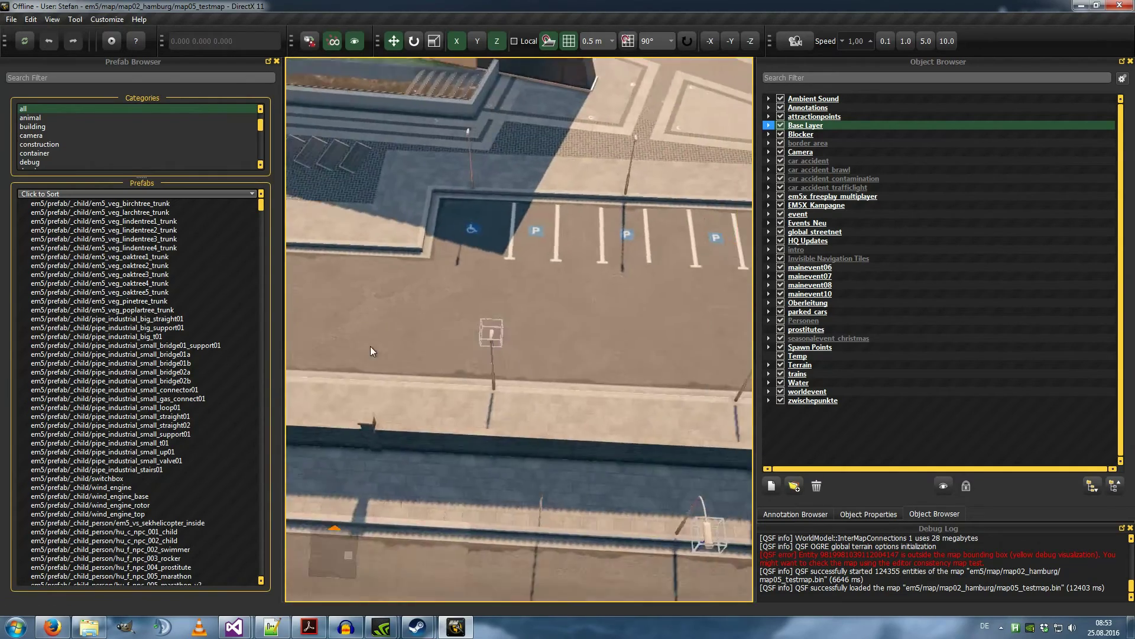
pyautogui.press('w')
pyautogui.write('we')
pyautogui.press('BackSpace')
pyautogui.write('rtw')
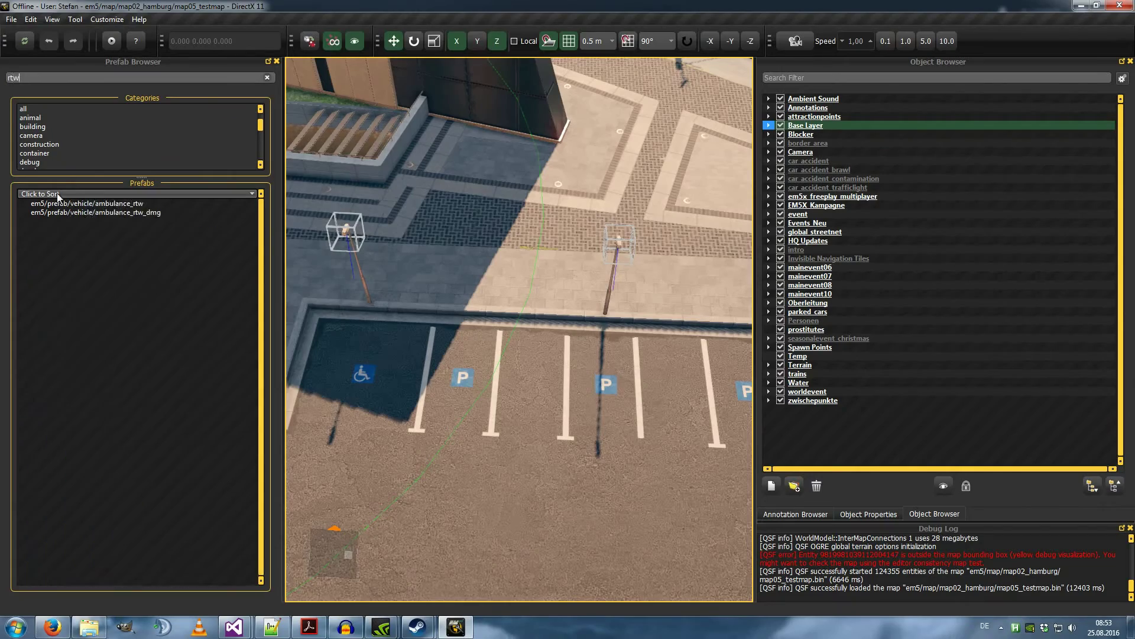
pyautogui.click(144, 195)
pyautogui.moveTo(140, 212); pyautogui.dragTo(472, 359)
# - Rotate the placed ambulance so its front faces the driving lane and shift it toward the neighbouring parking space
pyautogui.press('e')
pyautogui.moveTo(446, 421); pyautogui.dragTo(645, 395)
pyautogui.moveTo(477, 431); pyautogui.dragTo(592, 408)
pyautogui.press('w')
pyautogui.moveTo(497, 400); pyautogui.dragTo(621, 408)
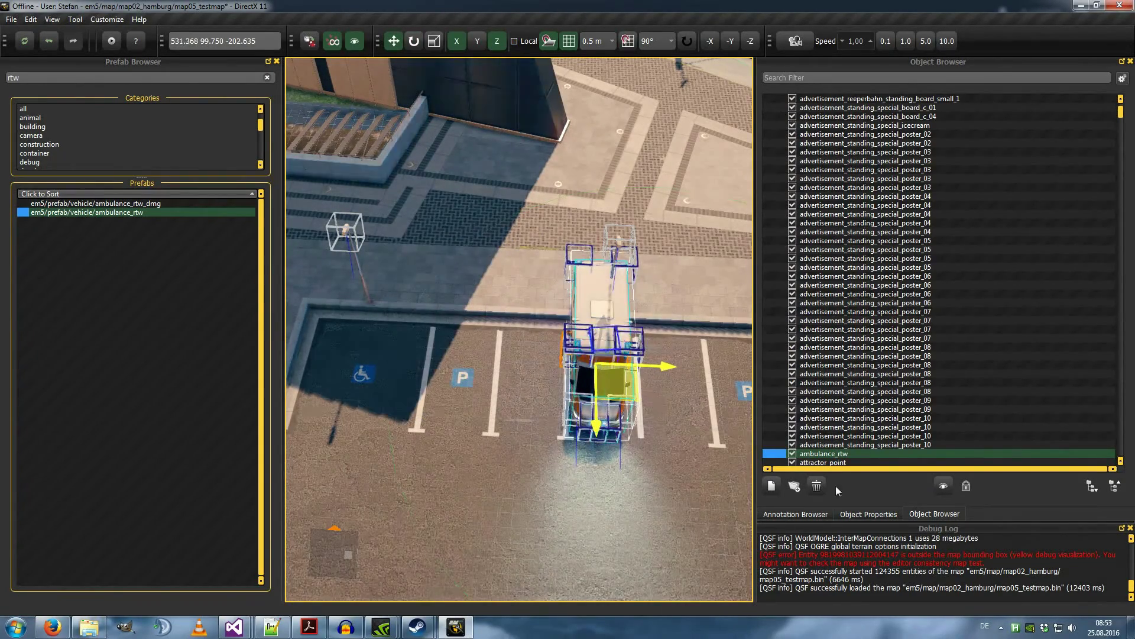
# - Examine the command array in the ambulance's EM5 Commandable properties
pyautogui.click(881, 514)
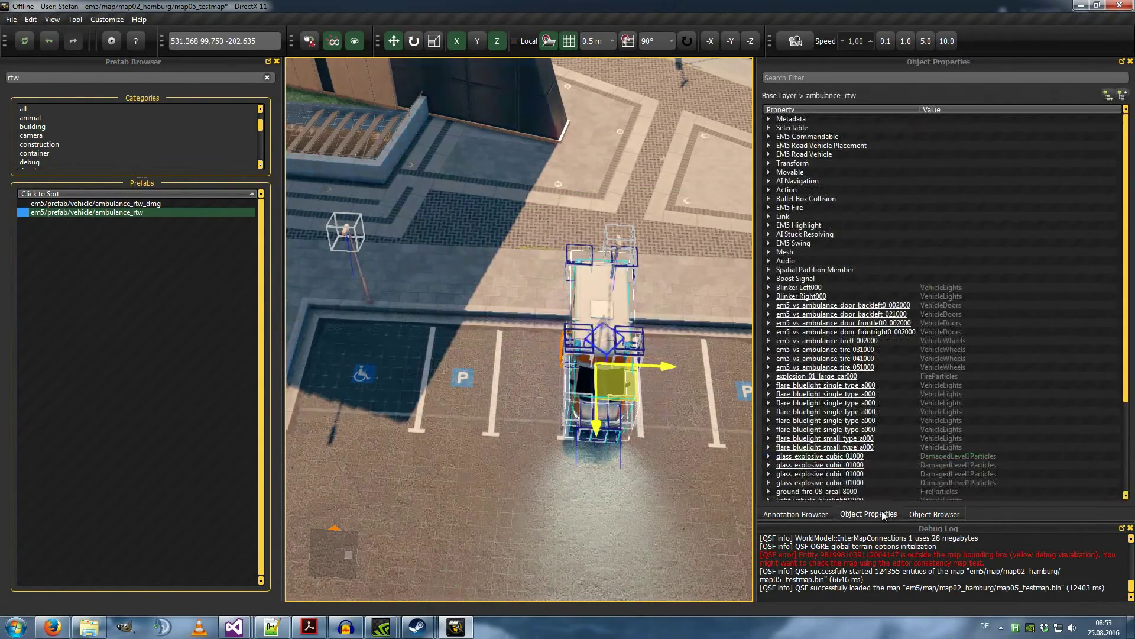
pyautogui.click(769, 137)
pyautogui.click(977, 147)
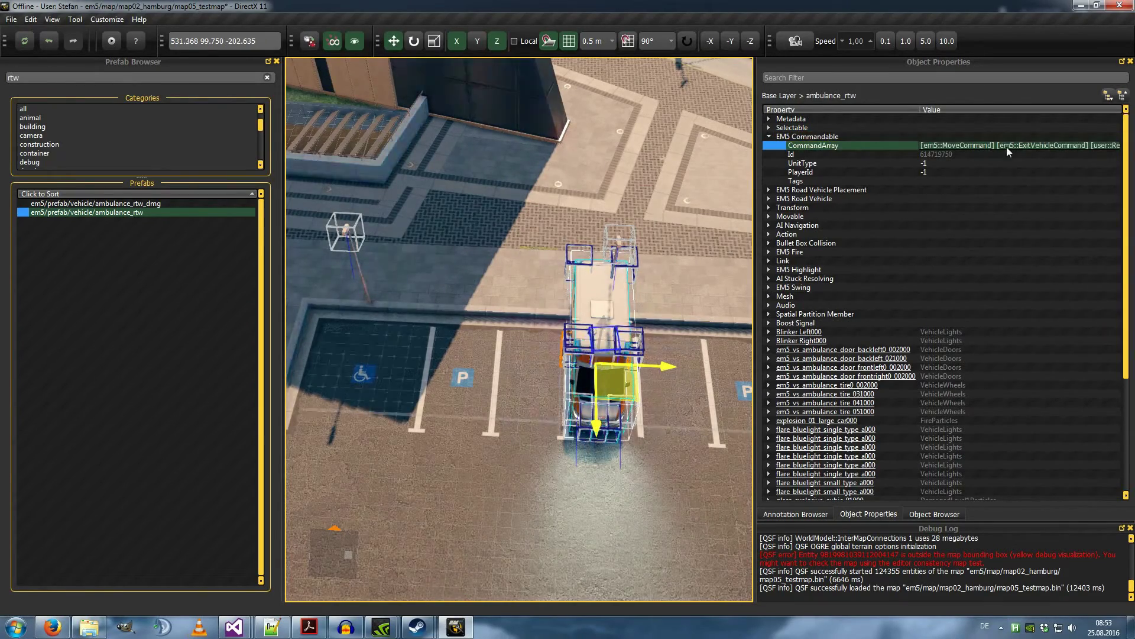
# - Adjust the ambulance's position slightly and create one clone of it directly beside it in the parking area
pyautogui.moveTo(448, 322); pyautogui.dragTo(434, 382, button='middle')
pyautogui.moveTo(435, 382); pyautogui.dragTo(444, 341, button='right')
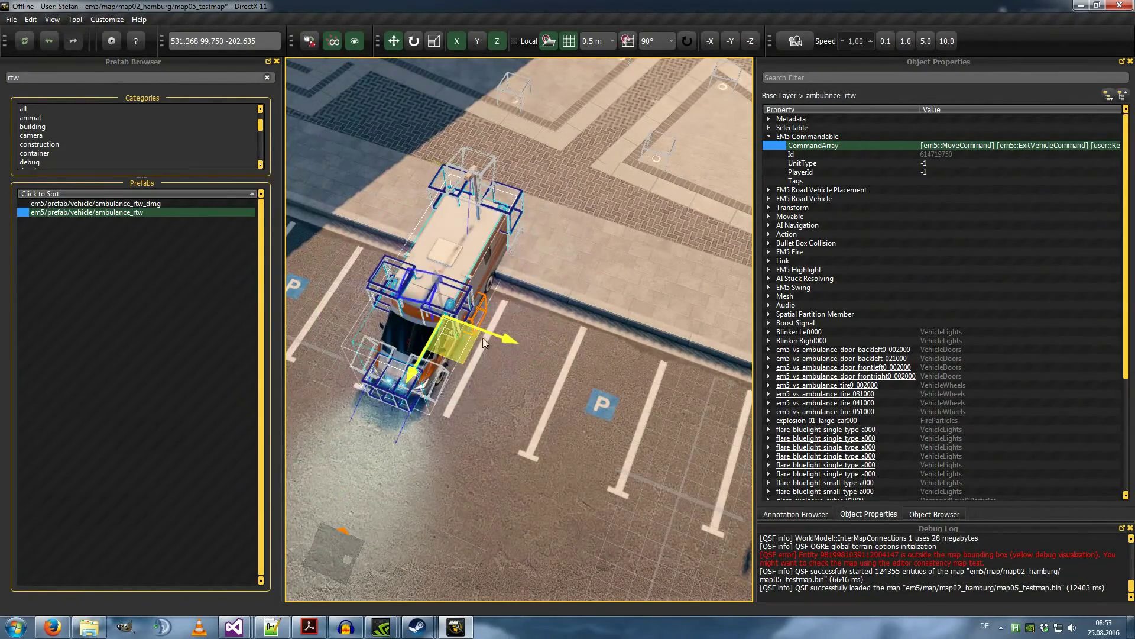
pyautogui.moveTo(482, 339); pyautogui.dragTo(473, 346)
pyautogui.moveTo(474, 347); pyautogui.dragTo(492, 348, button='middle')
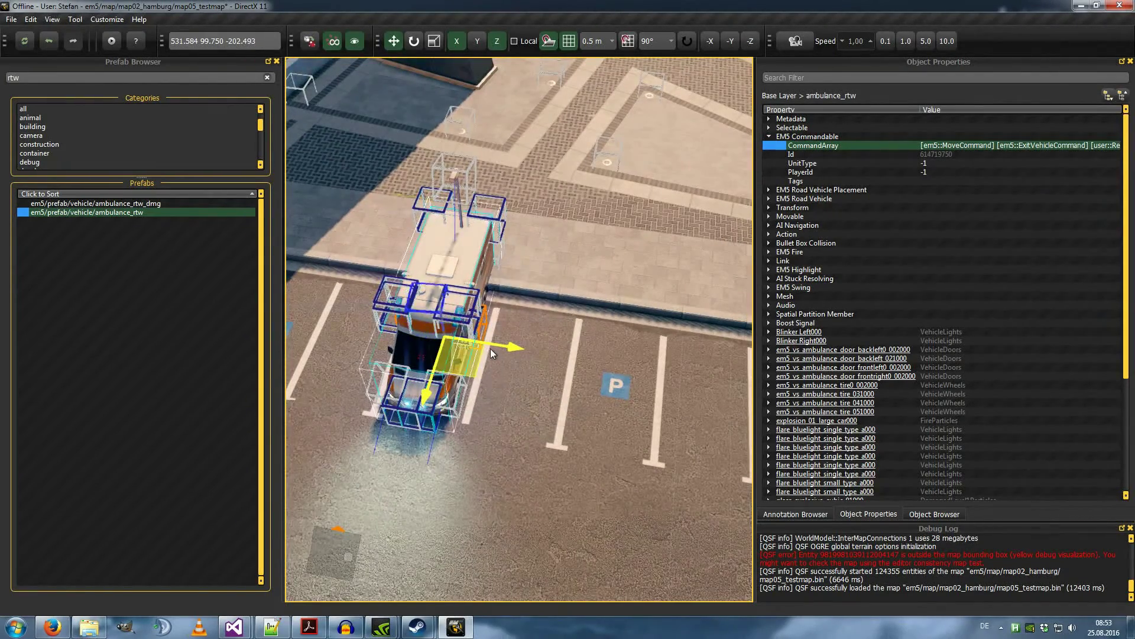
pyautogui.moveTo(495, 348); pyautogui.dragTo(585, 359)
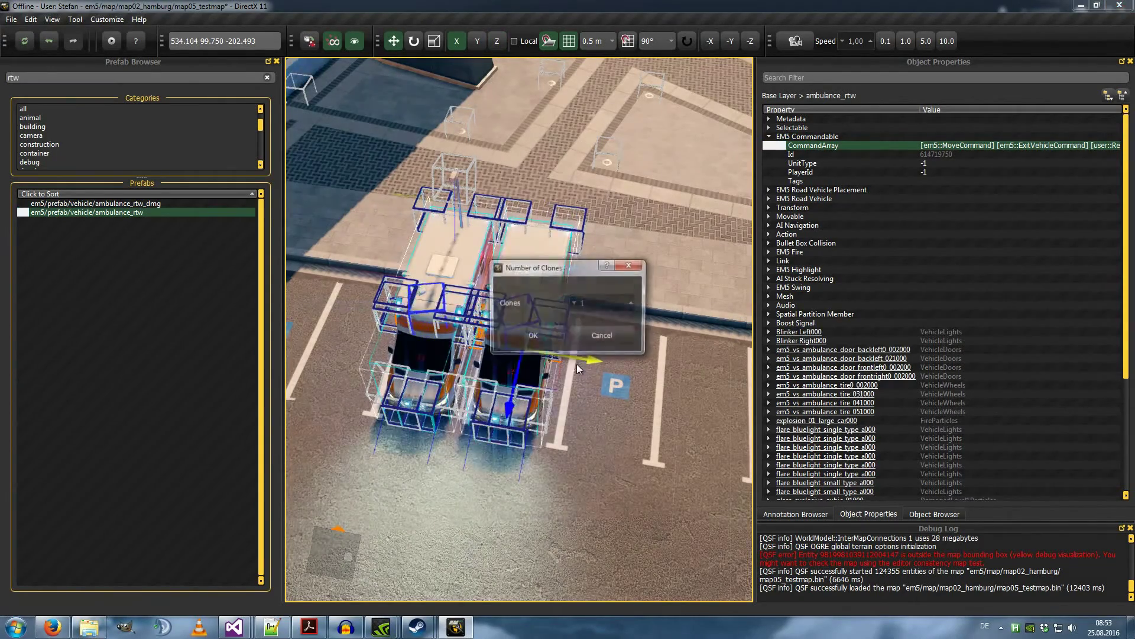
pyautogui.click(533, 336)
# - Add a Set Startup Params component to the cloned ambulance
pyautogui.rightClick(846, 254)
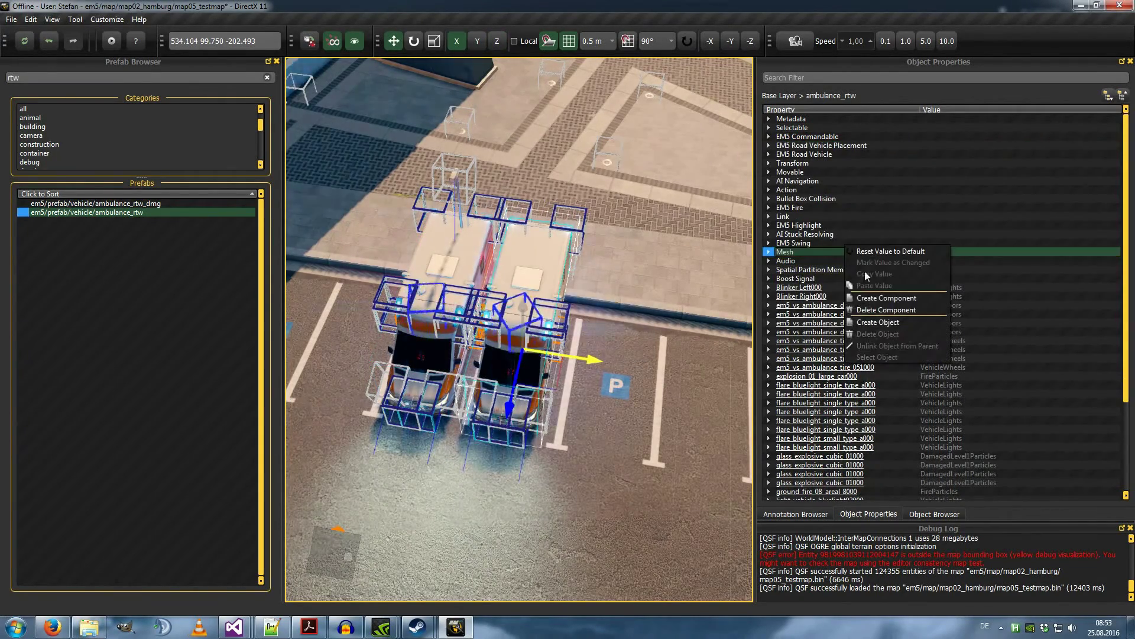
pyautogui.click(869, 299)
pyautogui.write('s')
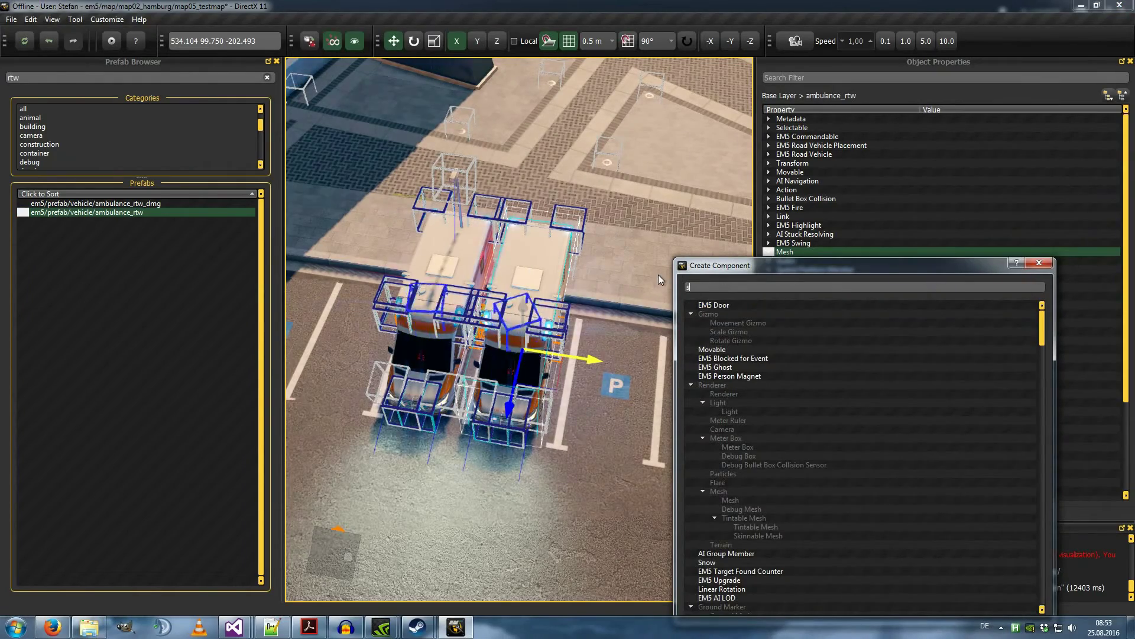
pyautogui.write('ets')
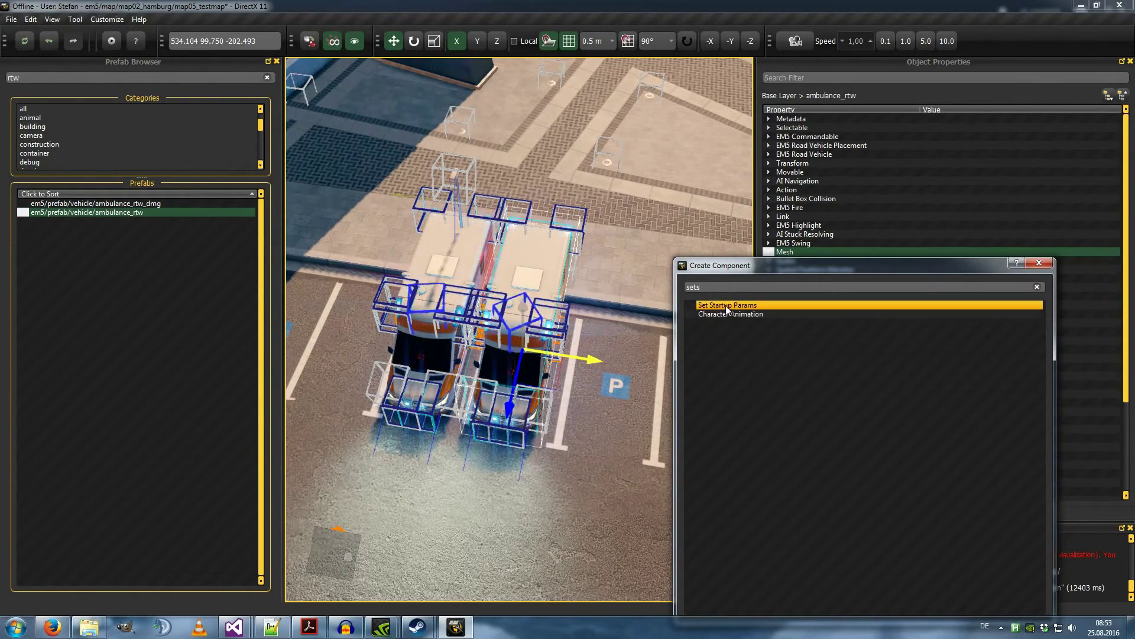
pyautogui.doubleClick(727, 305)
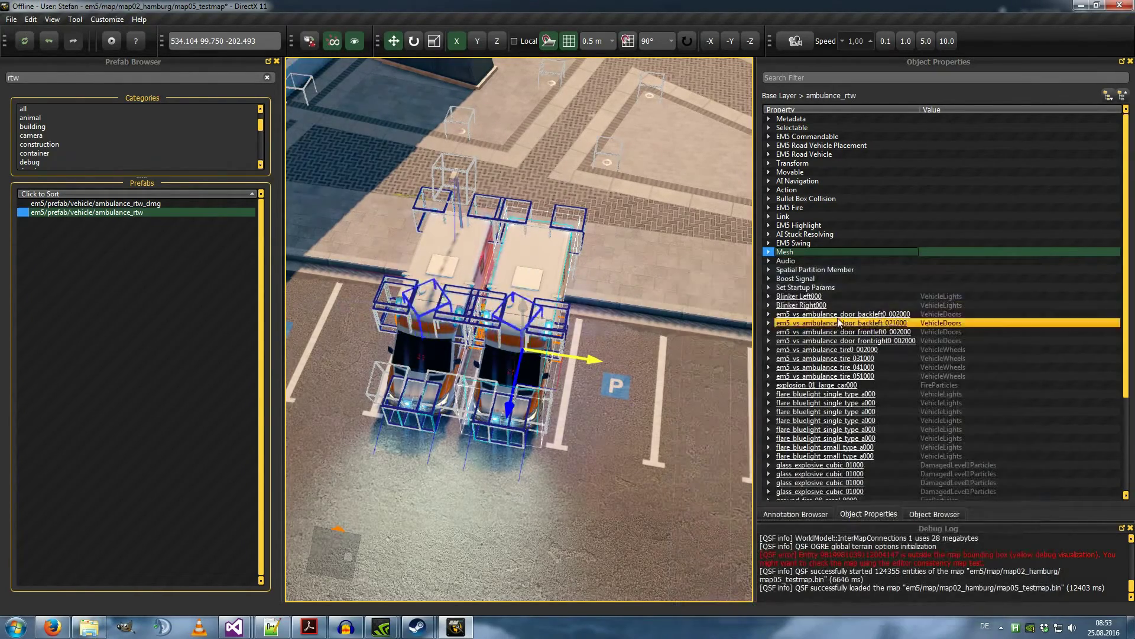
# - In the Set Startup Params, enable Register with Squad and set the Order Info Name to RTW
pyautogui.click(770, 288)
pyautogui.click(926, 305)
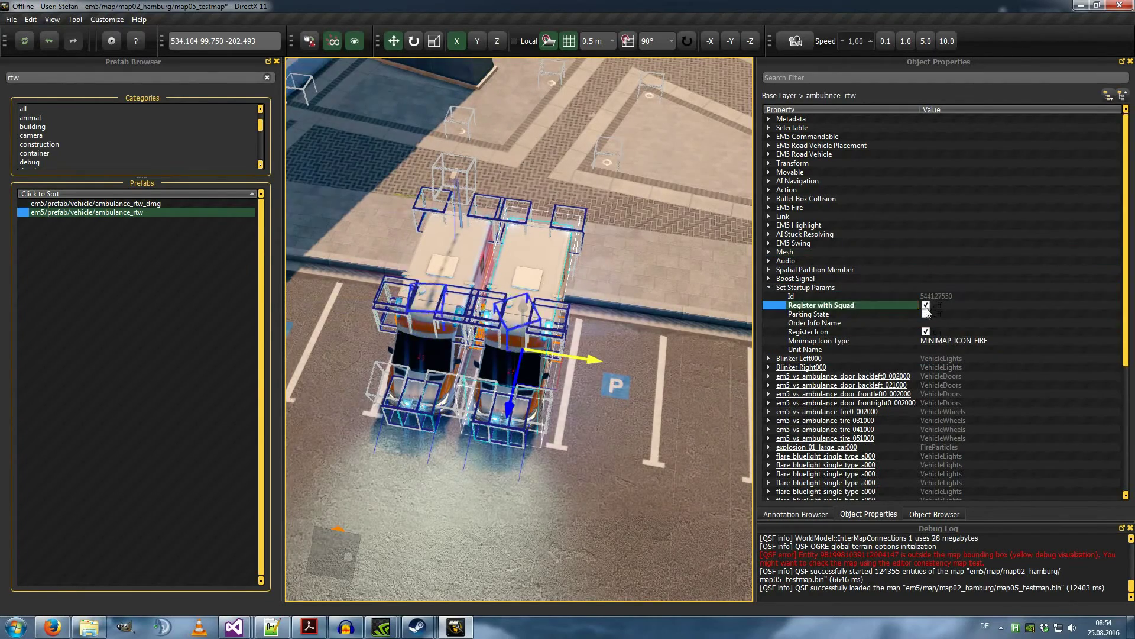
pyautogui.click(927, 321)
pyautogui.write('RT')
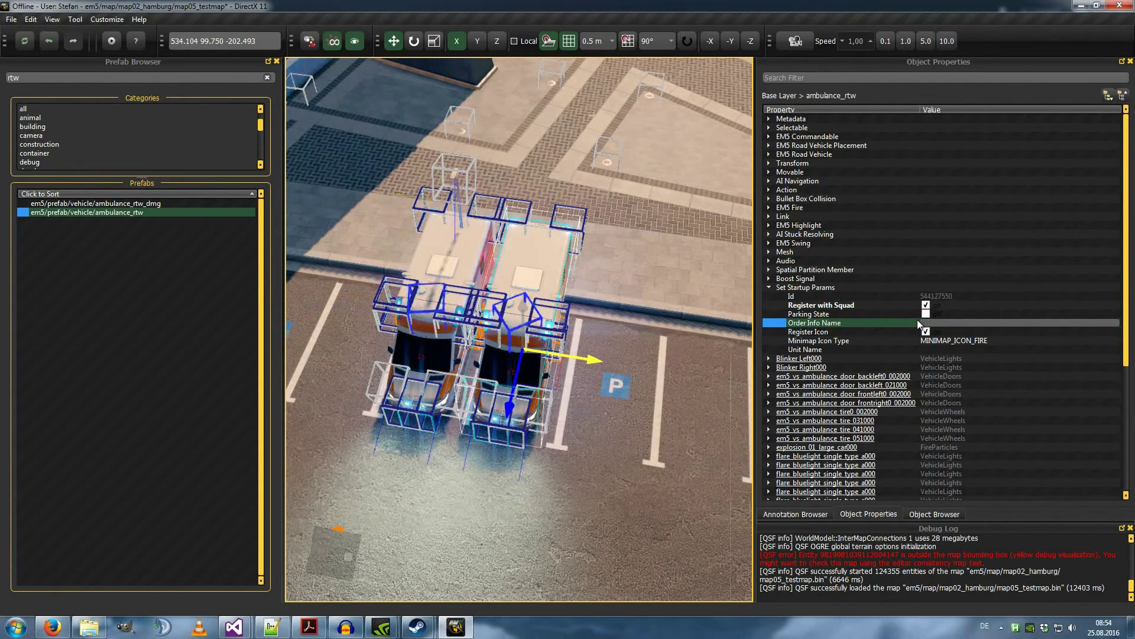
pyautogui.write('W')
pyautogui.press('Return')
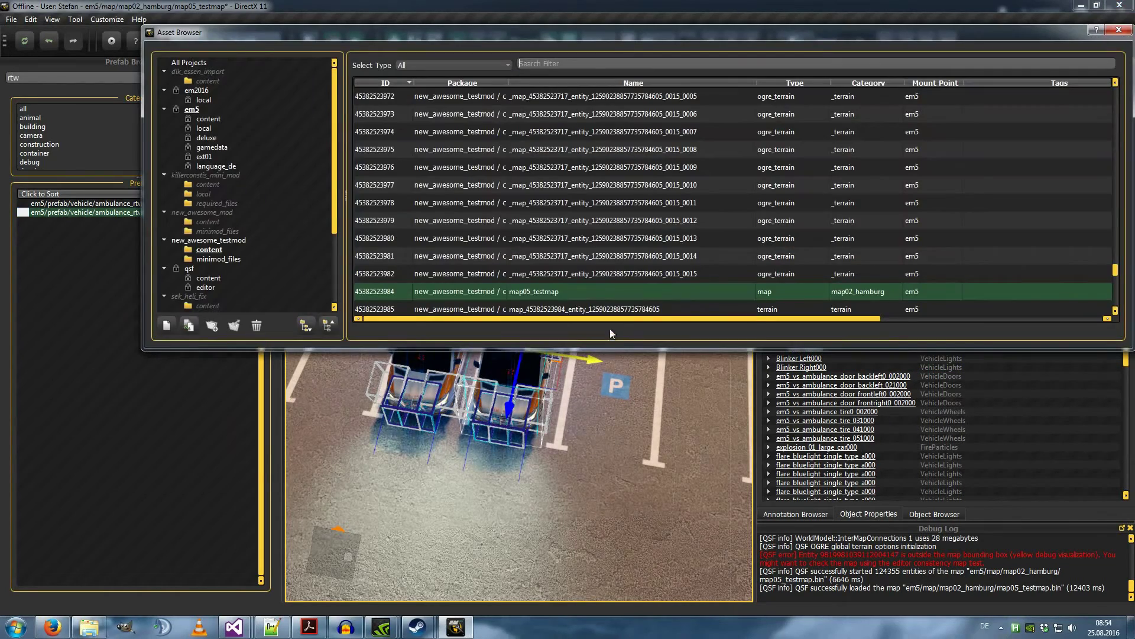
# - Find the ambulance_rtw asset of type em5_order_info, open its cached file and check the order info name it defines
pyautogui.click(509, 66)
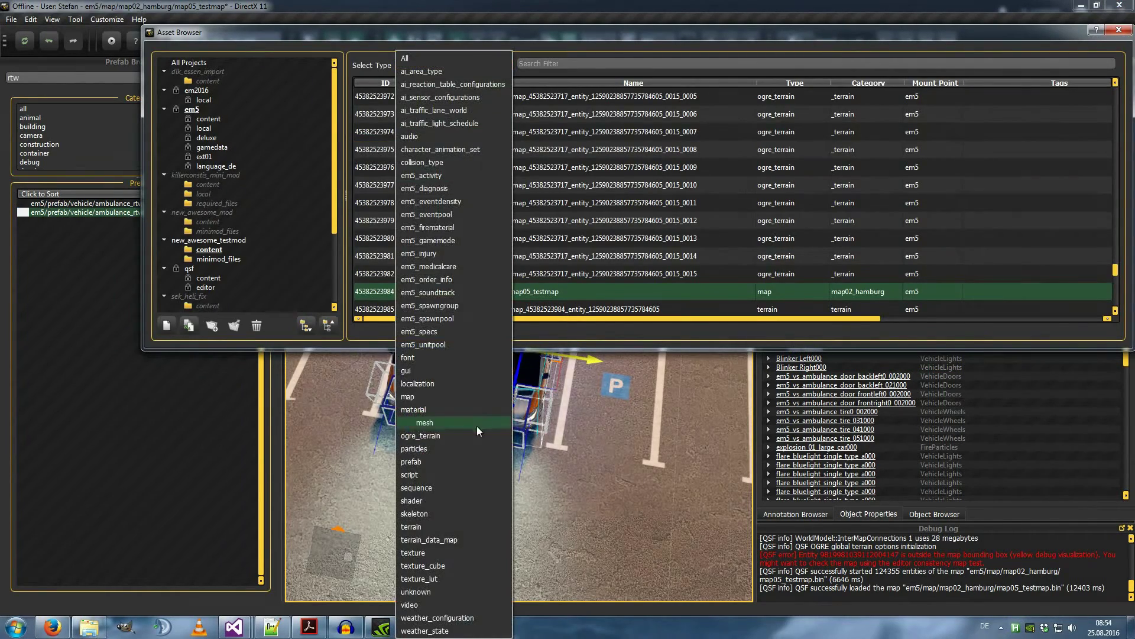
pyautogui.click(441, 279)
pyautogui.write('rtw')
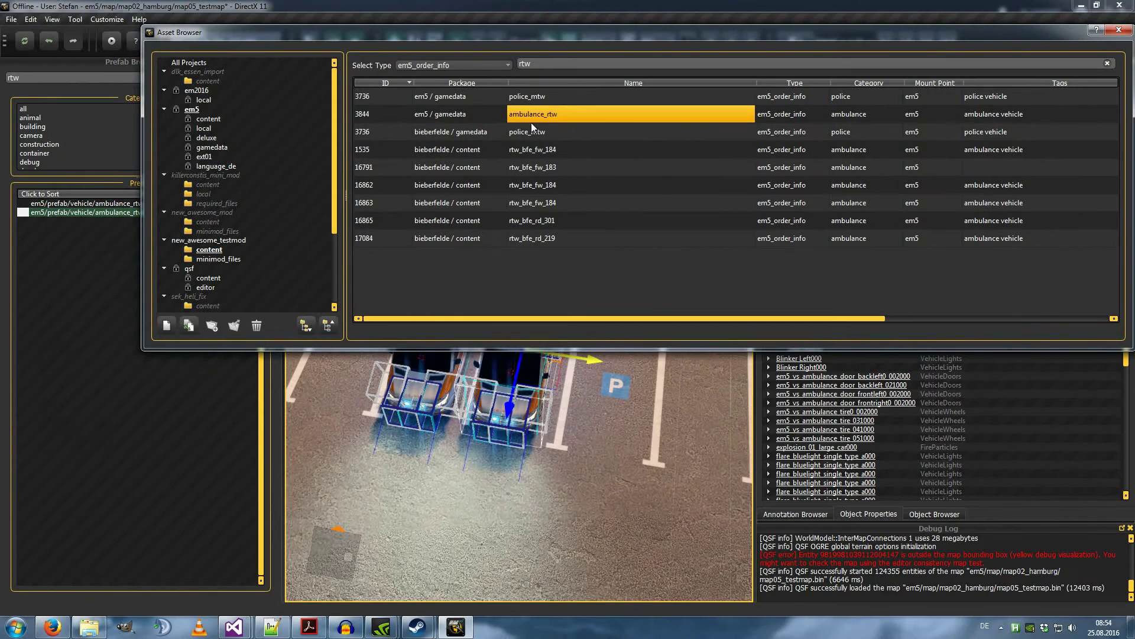
pyautogui.rightClick(533, 121)
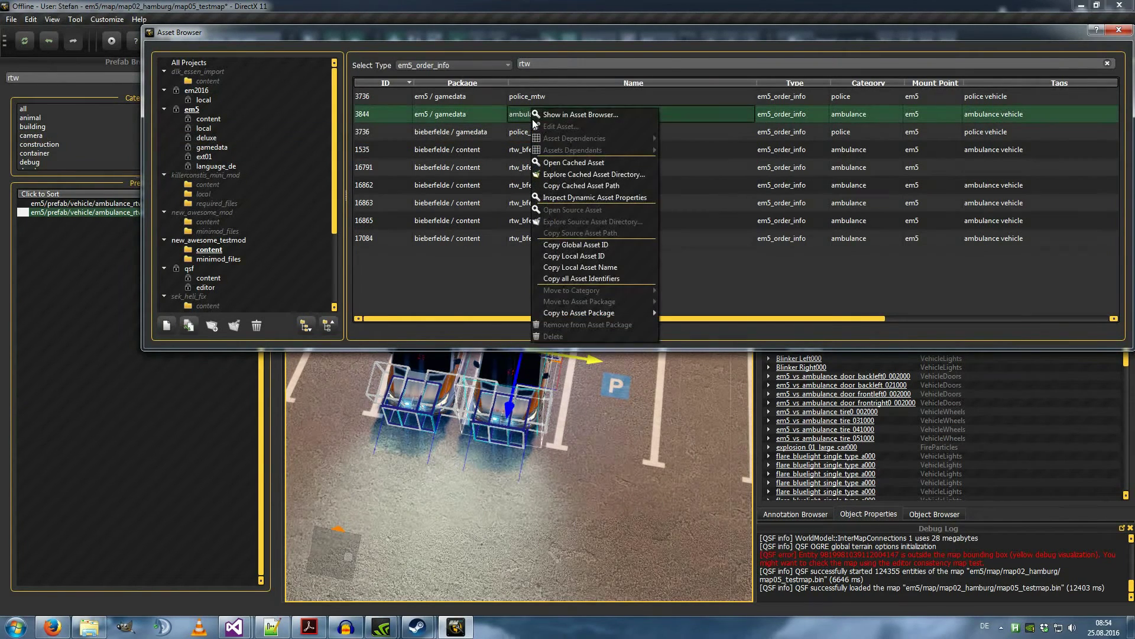
pyautogui.click(558, 161)
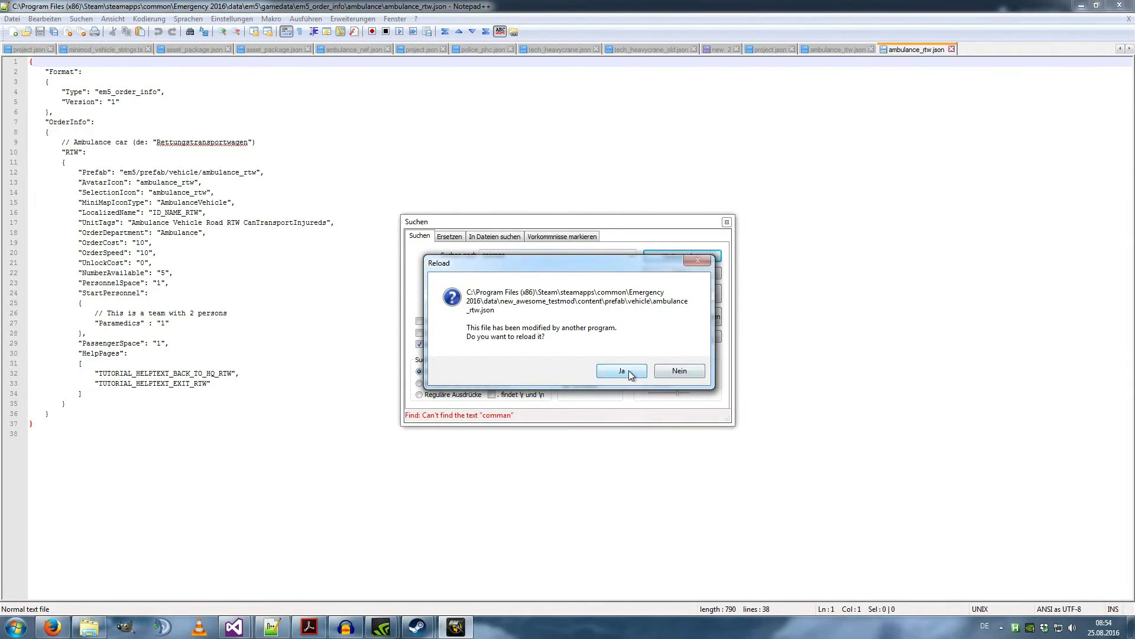
pyautogui.click(629, 370)
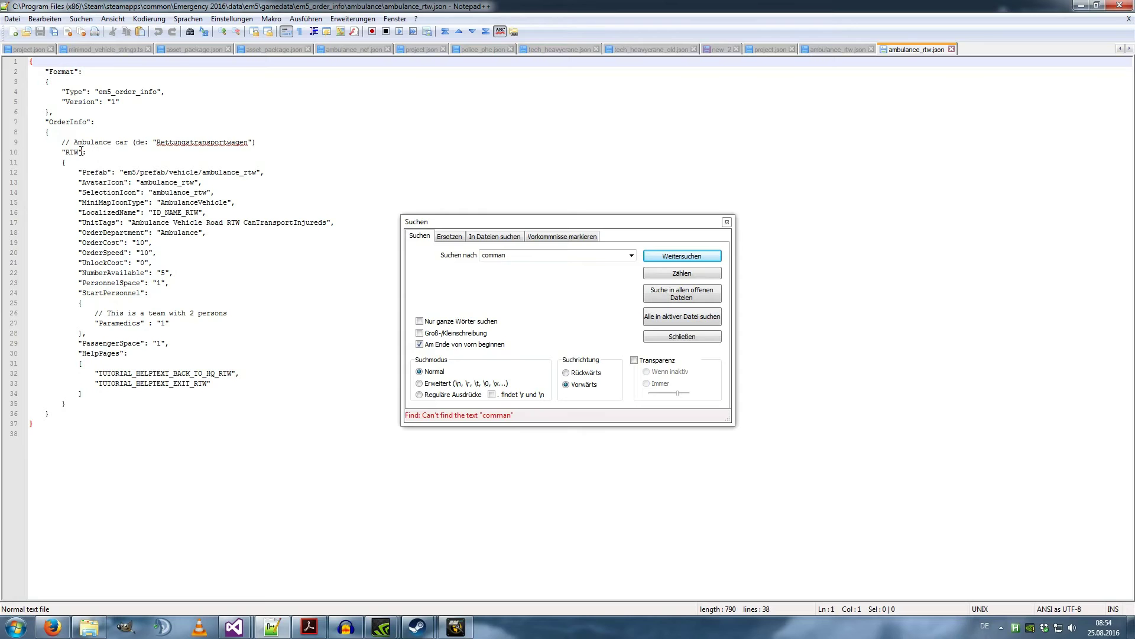
pyautogui.moveTo(81, 150); pyautogui.dragTo(74, 151)
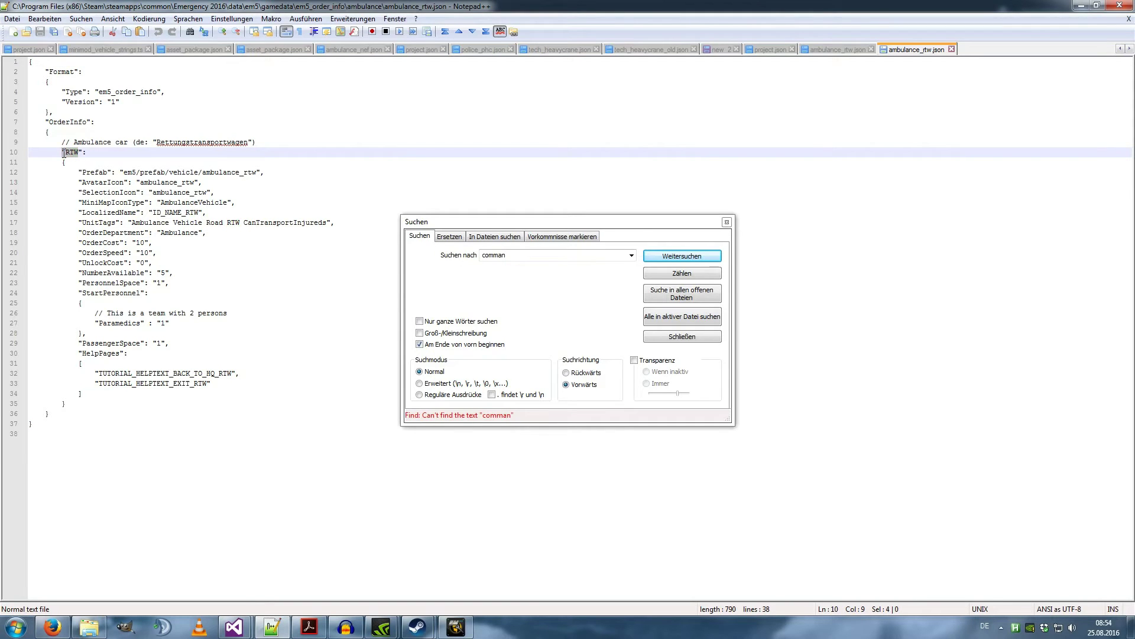
pyautogui.click(470, 631)
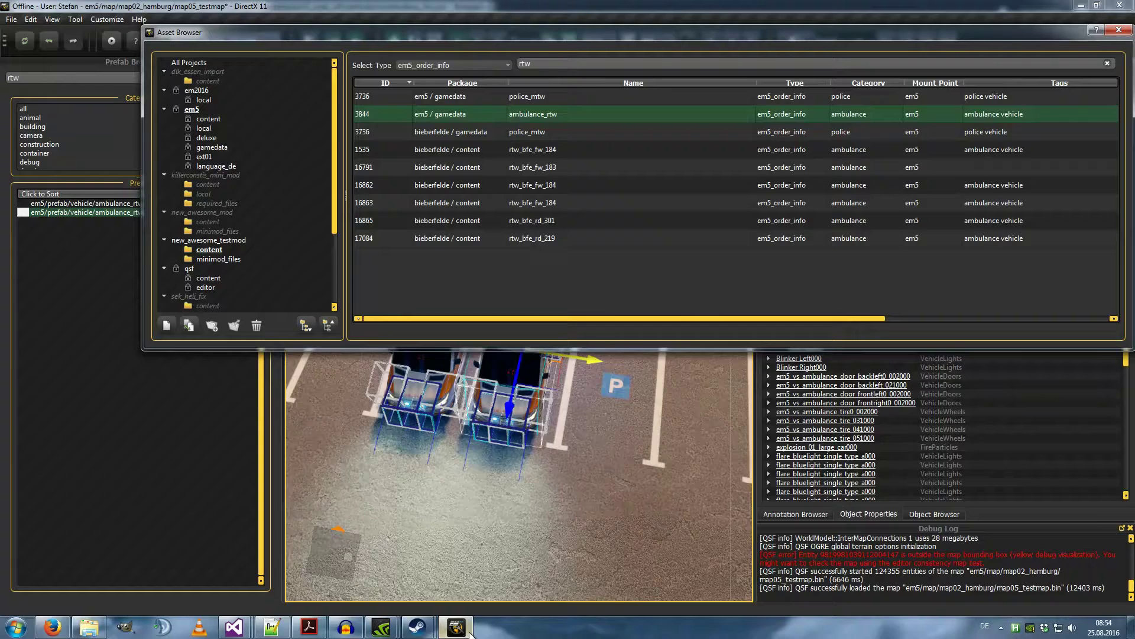
pyautogui.click(1116, 33)
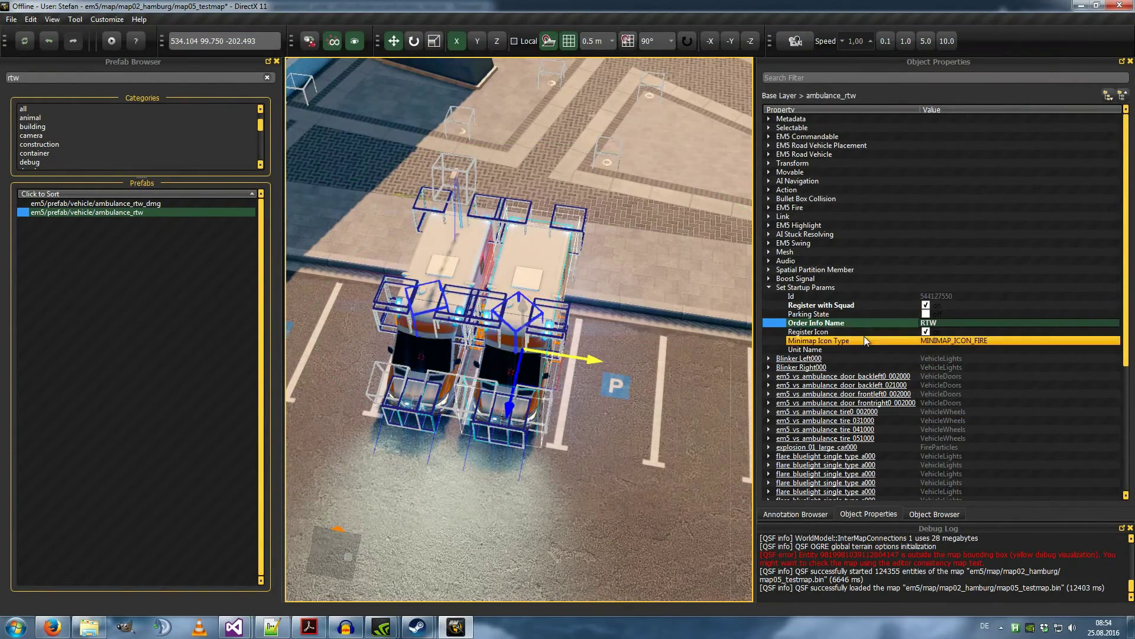
# - Set the ambulance's Minimap Icon Type to MINIMAP_ICON_UNIT_VEHICLE_AMBULANCE
pyautogui.click(924, 340)
pyautogui.click(928, 340)
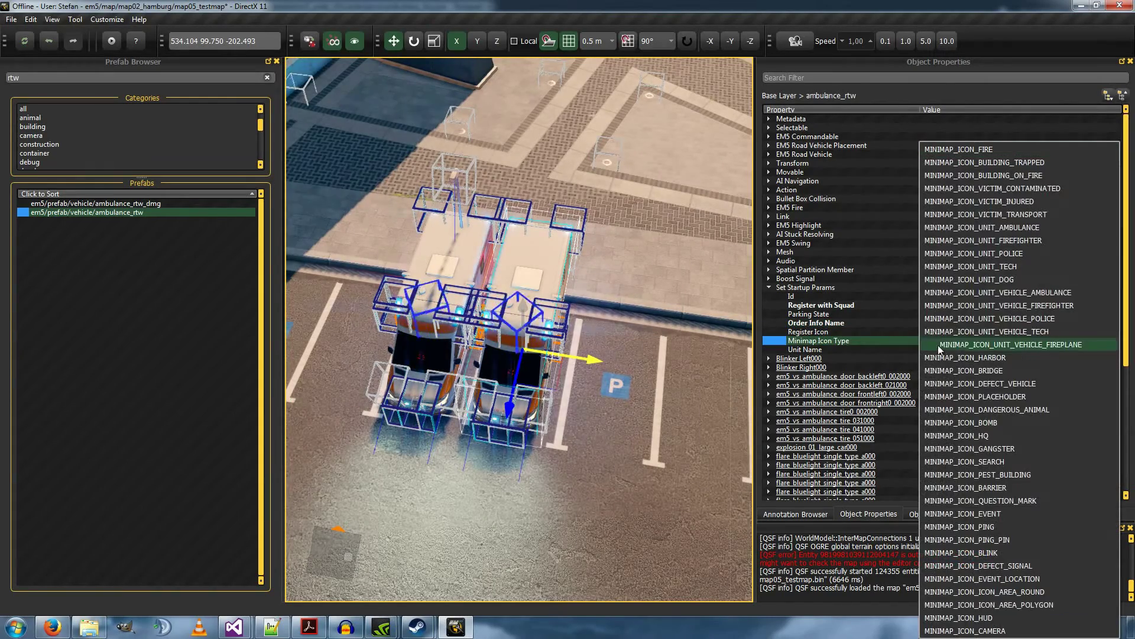
pyautogui.click(985, 293)
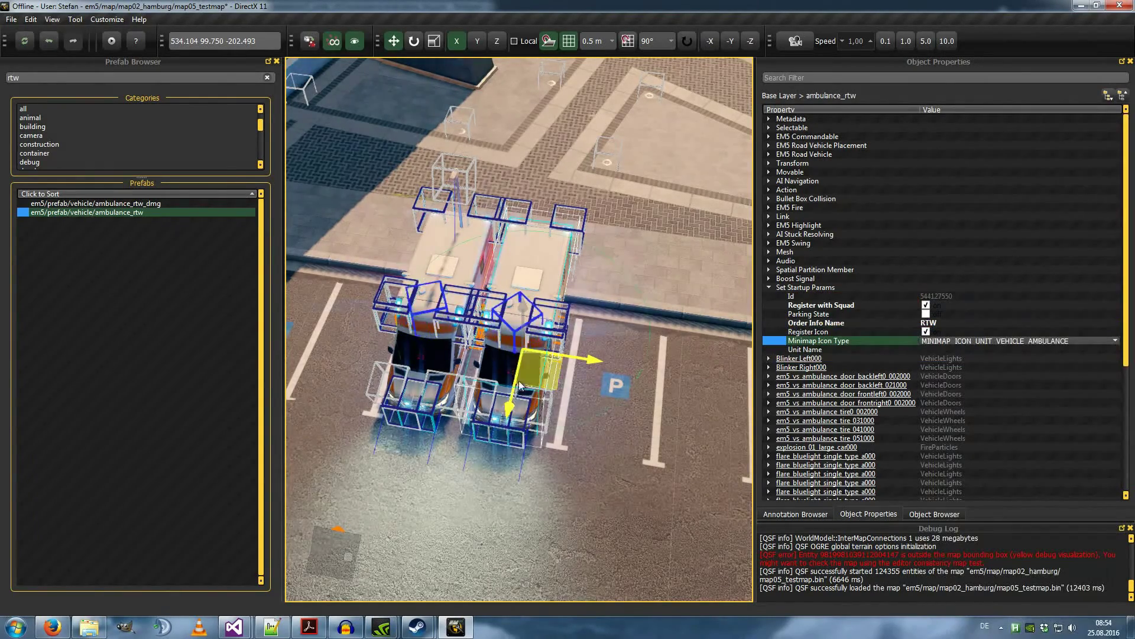
pyautogui.press('d')
pyautogui.press('w')
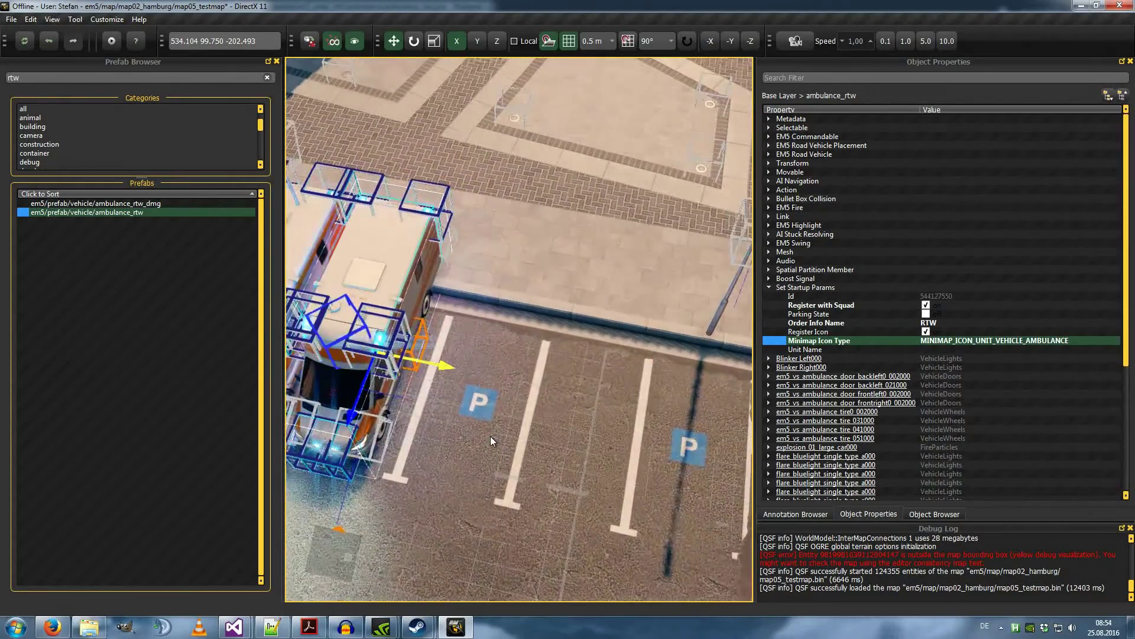
pyautogui.press('a')
pyautogui.keyDown('shift'); pyautogui.moveTo(525, 371); pyautogui.dragTo(577, 386); pyautogui.keyUp('shift')
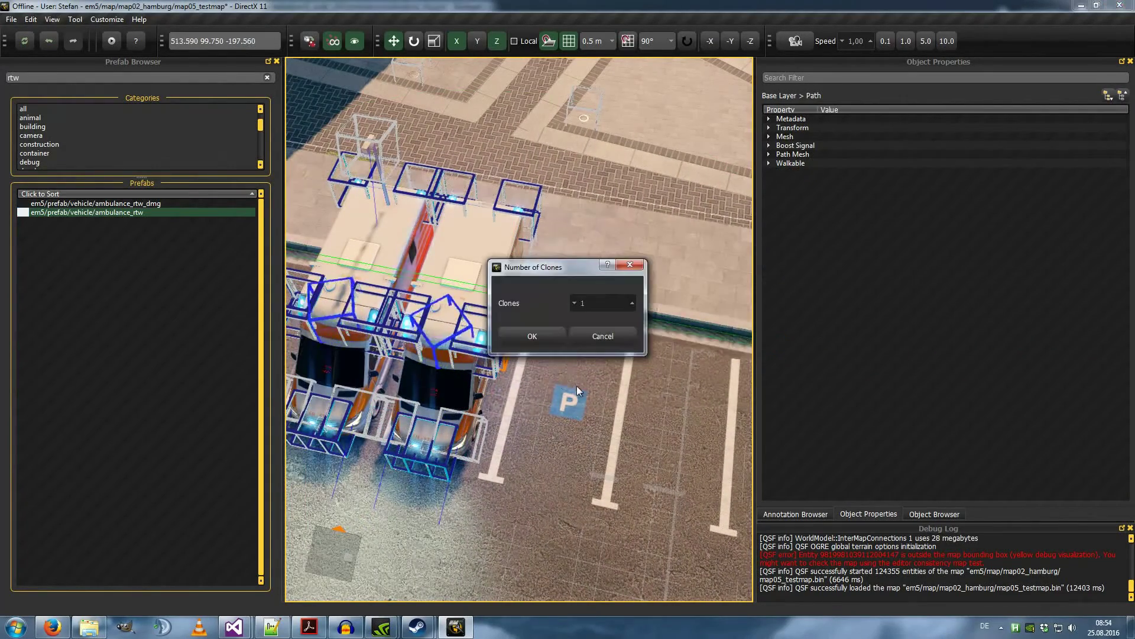
pyautogui.click(618, 334)
pyautogui.click(48, 40)
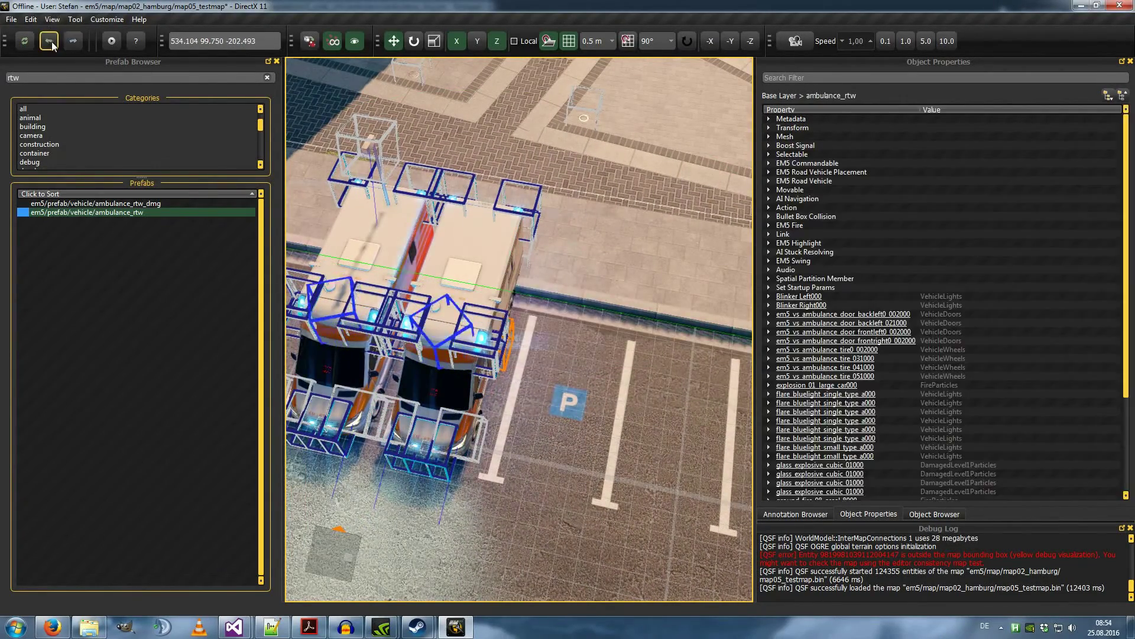
# - Clone the configured ambulance once into the next parking bay and enable Parking State in the clone's Set Startup Params
pyautogui.moveTo(516, 364)
pyautogui.keyDown('shift'); pyautogui.mouseDown()
pyautogui.moveTo(642, 409)
pyautogui.moveTo(627, 405)
pyautogui.mouseUp(); pyautogui.keyUp('shift')
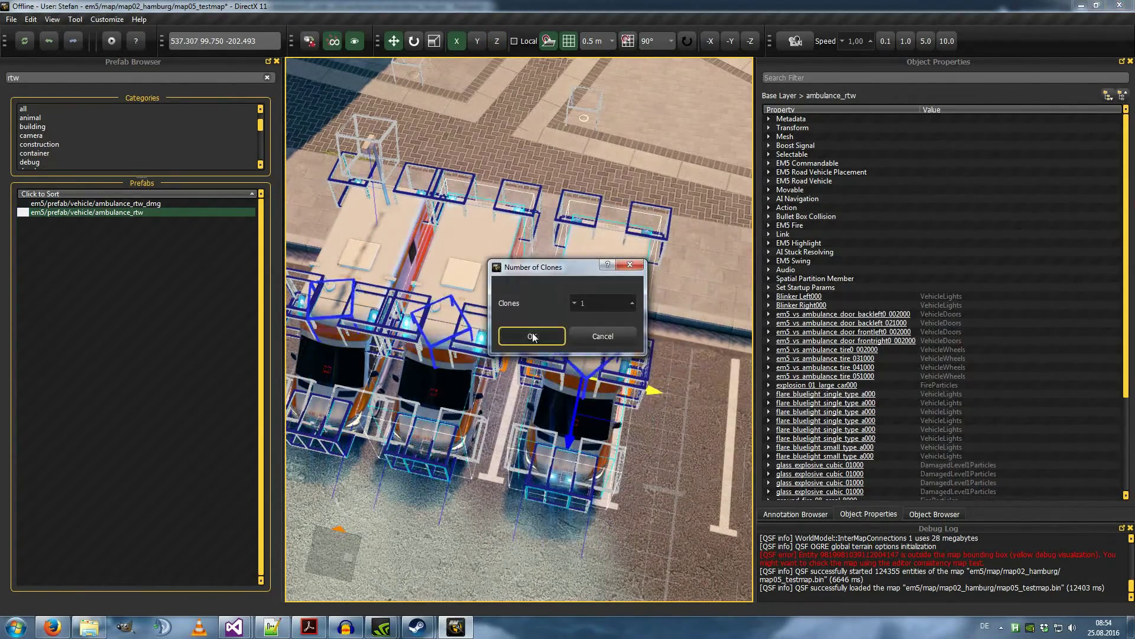
pyautogui.click(531, 334)
pyautogui.click(805, 270)
pyautogui.click(768, 270)
pyautogui.click(895, 296)
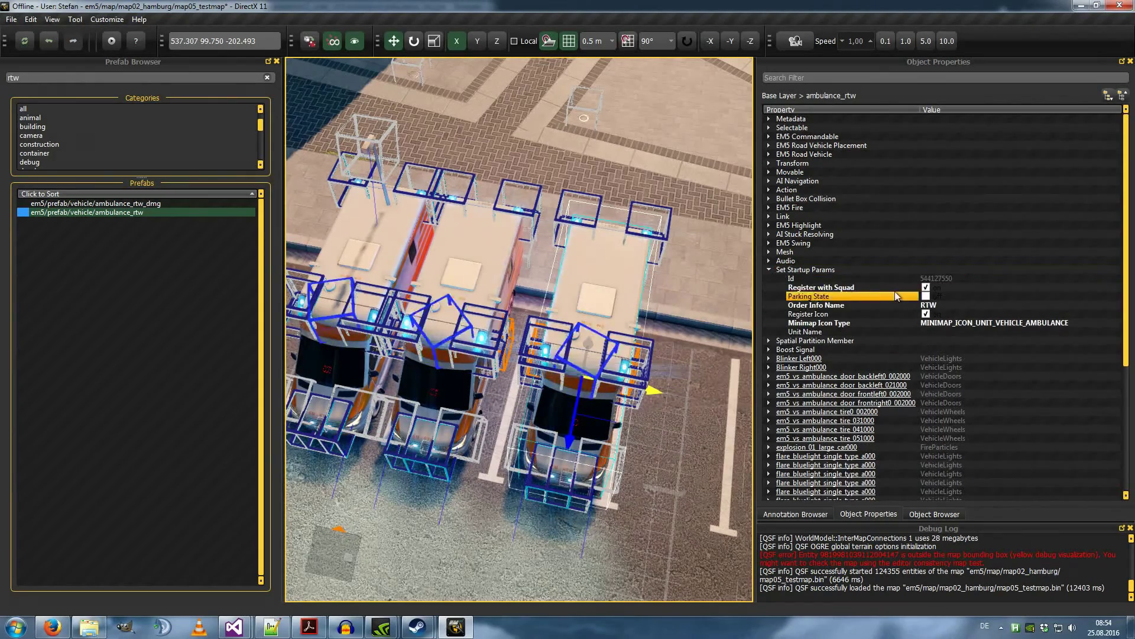
pyautogui.click(926, 296)
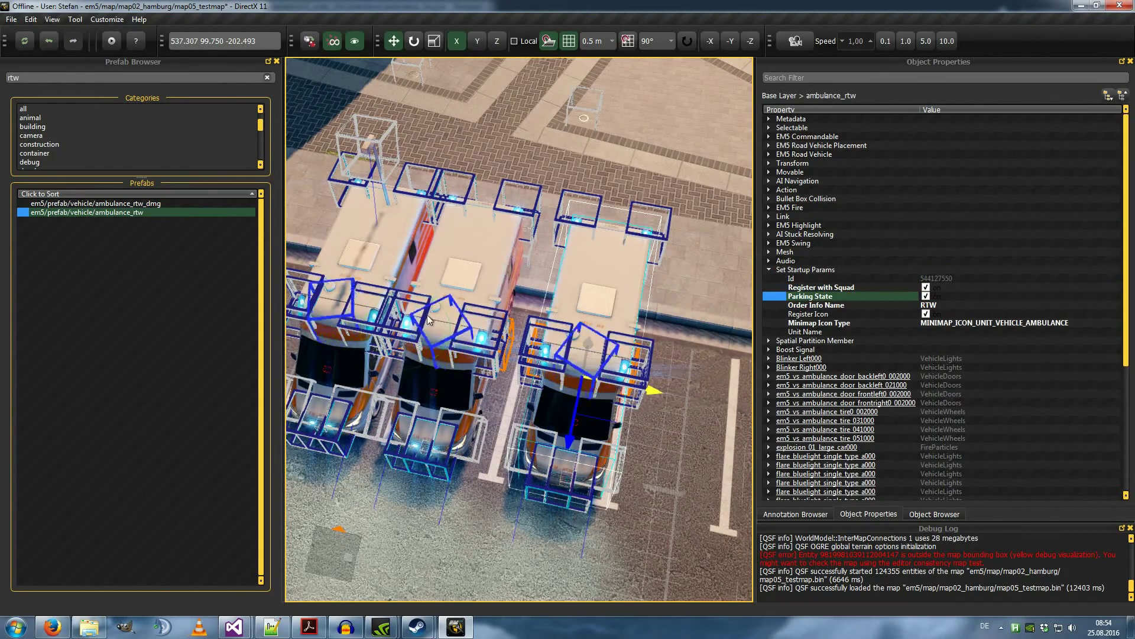
# - Filter the prefabs by "parkingp" to find the parking place prefabs for the empty bays beside the ambulances
pyautogui.moveTo(532, 320); pyautogui.dragTo(405, 317, button='middle')
pyautogui.press('a')
pyautogui.press('s')
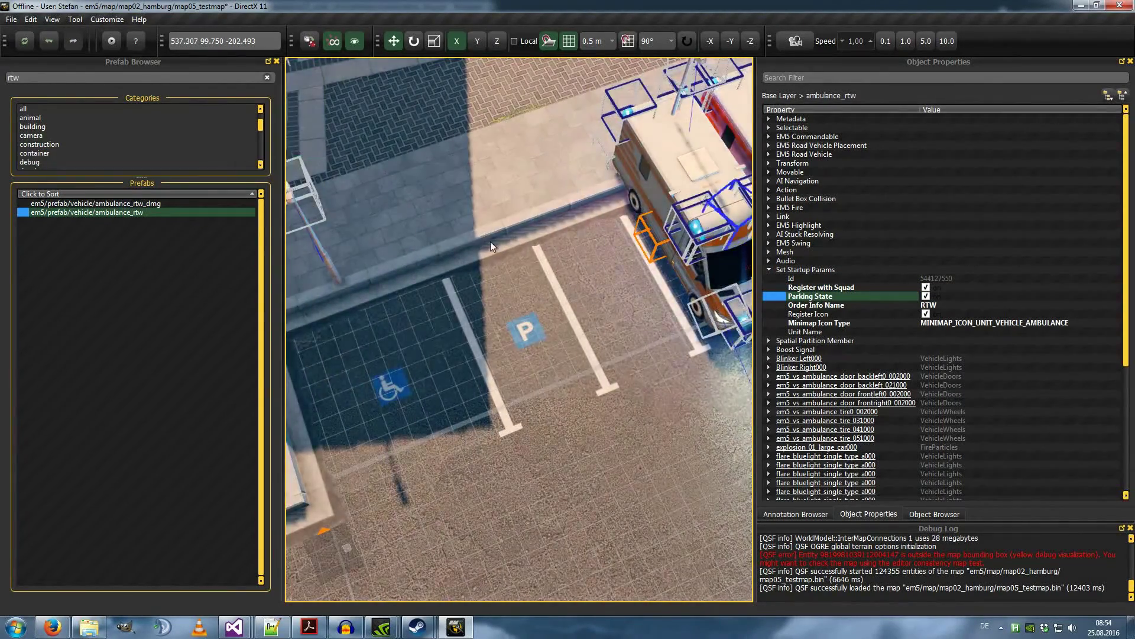
pyautogui.moveTo(491, 242); pyautogui.dragTo(444, 199, button='middle')
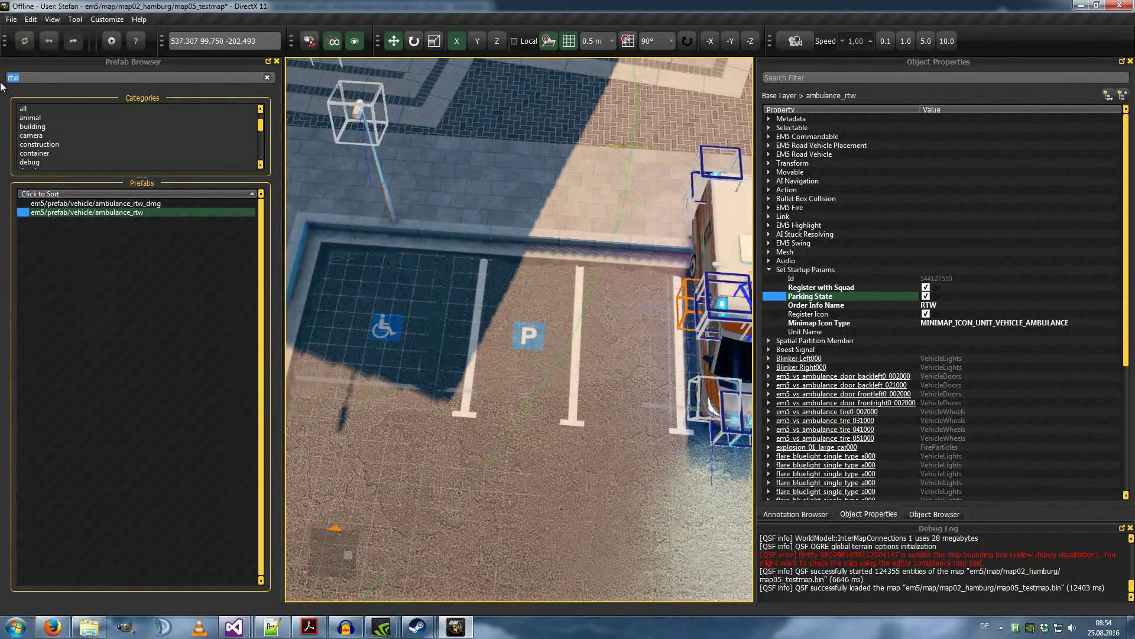
pyautogui.write('par')
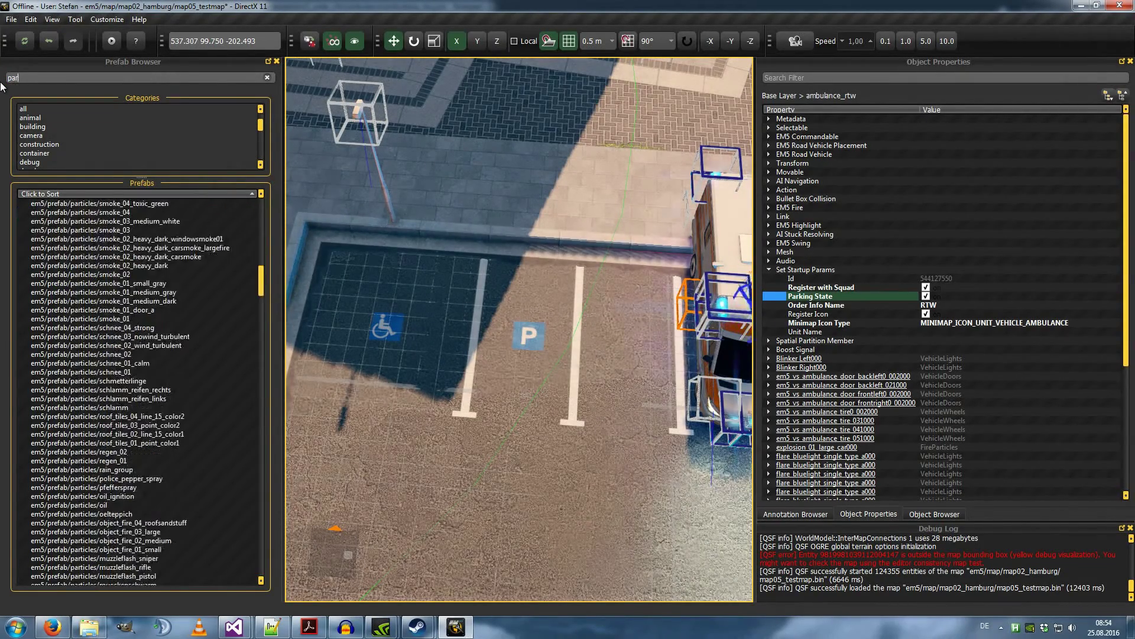
pyautogui.write('king')
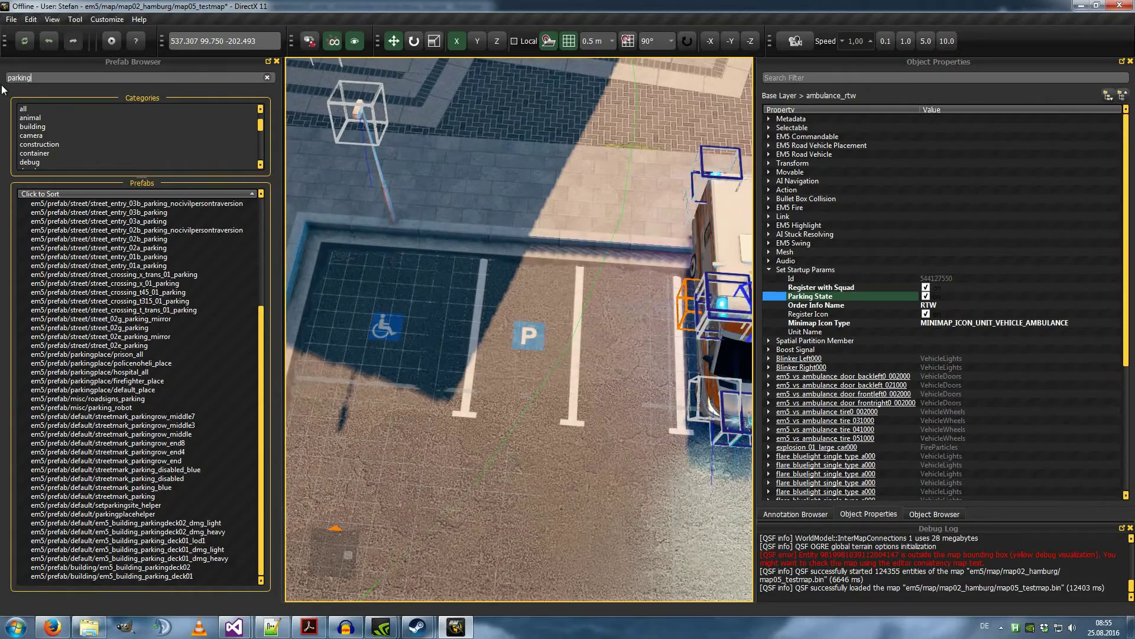
pyautogui.write('p')
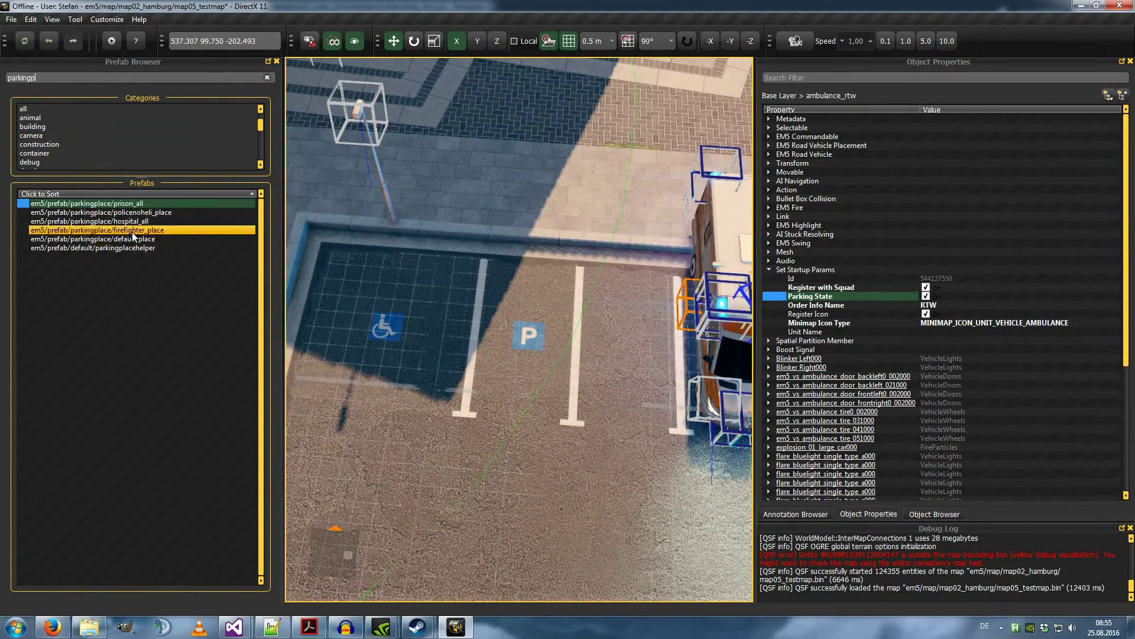
# - Place a firefighter_place prefab on the disabled parking bay and a default_place prefab on the neighbouring P bay
pyautogui.moveTo(135, 232); pyautogui.dragTo(384, 328)
pyautogui.moveTo(168, 239); pyautogui.dragTo(581, 343)
pyautogui.click(526, 335)
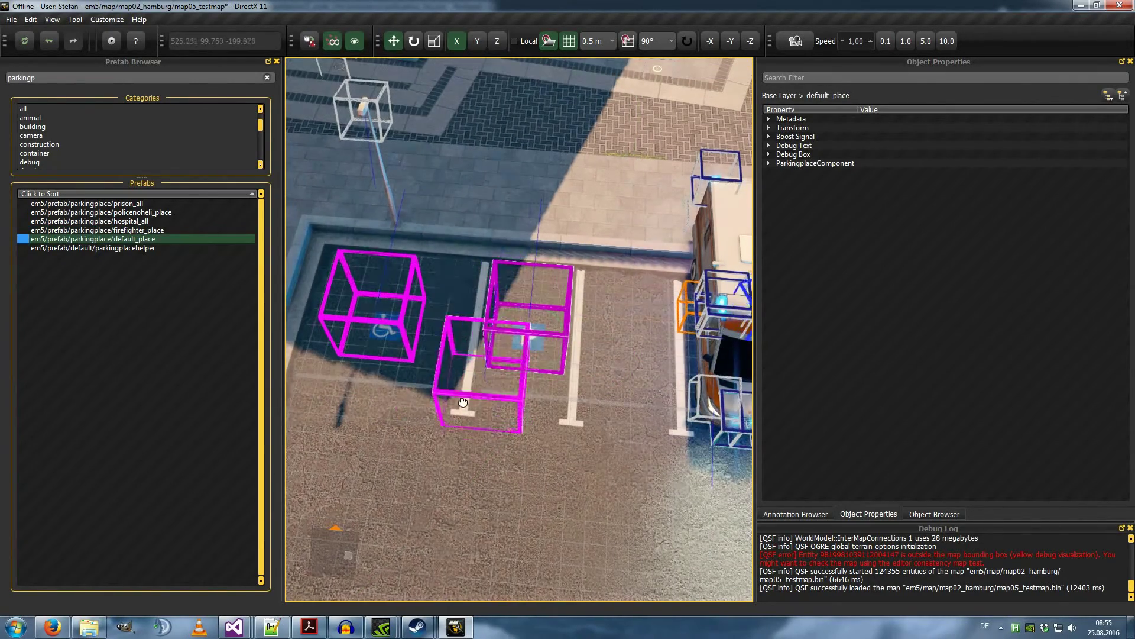
pyautogui.rightClick(460, 407)
pyautogui.moveTo(459, 407); pyautogui.dragTo(460, 400, button='right')
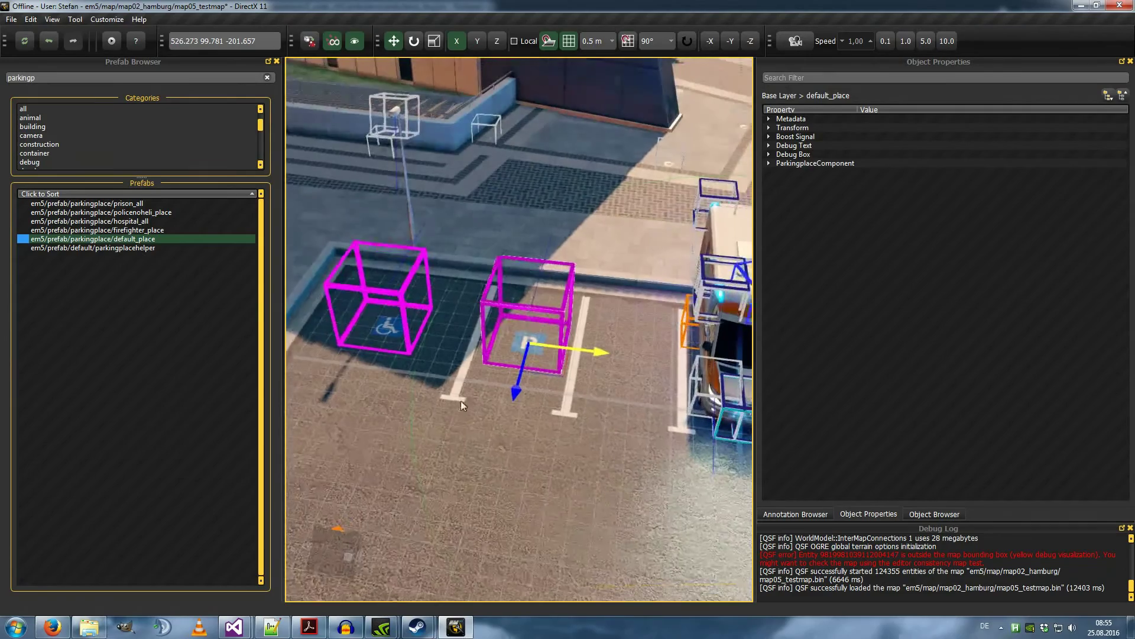
# - Examine the ParkingplaceComponent settings of the default_place and compare its Include Filter with that of the firefighter_place
pyautogui.press('d')
pyautogui.click(769, 164)
pyautogui.moveTo(621, 234); pyautogui.dragTo(678, 201, button='right')
pyautogui.press('a')
pyautogui.press('a')
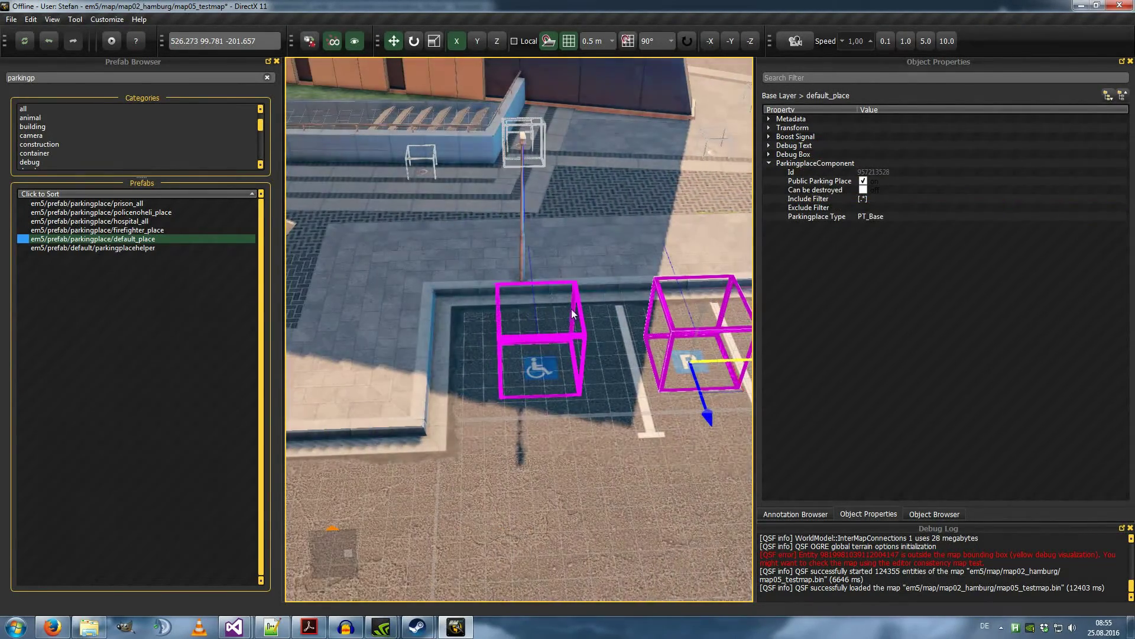
pyautogui.click(583, 339)
pyautogui.click(910, 199)
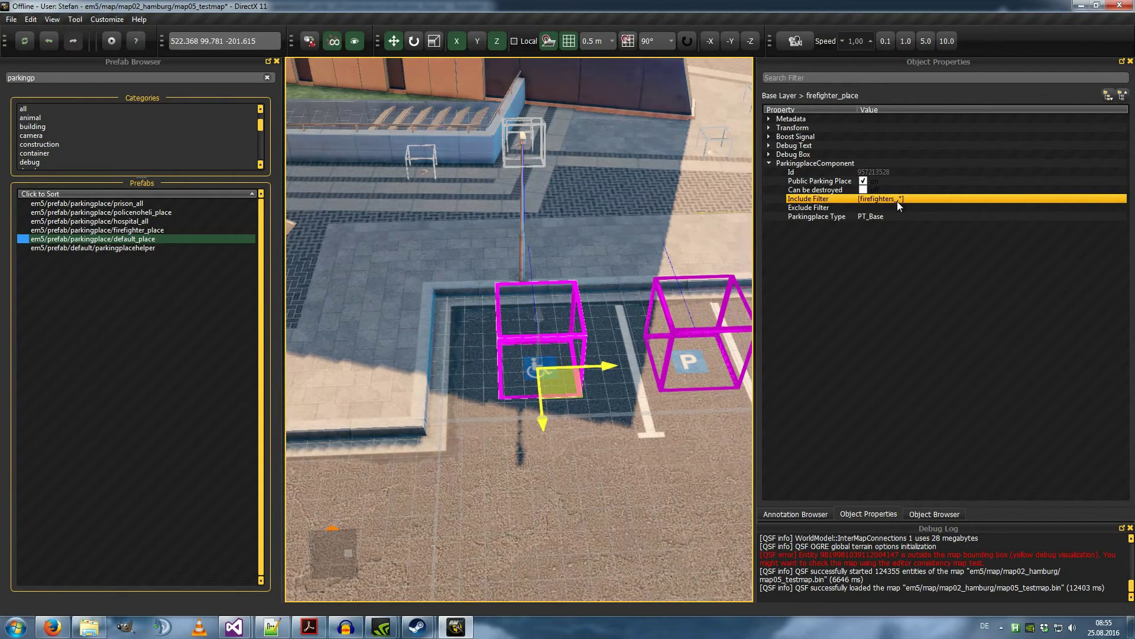
# - Save the unsaved map changes and launch the test map in the game
pyautogui.moveTo(544, 442); pyautogui.dragTo(545, 328, button='right')
pyautogui.press('d')
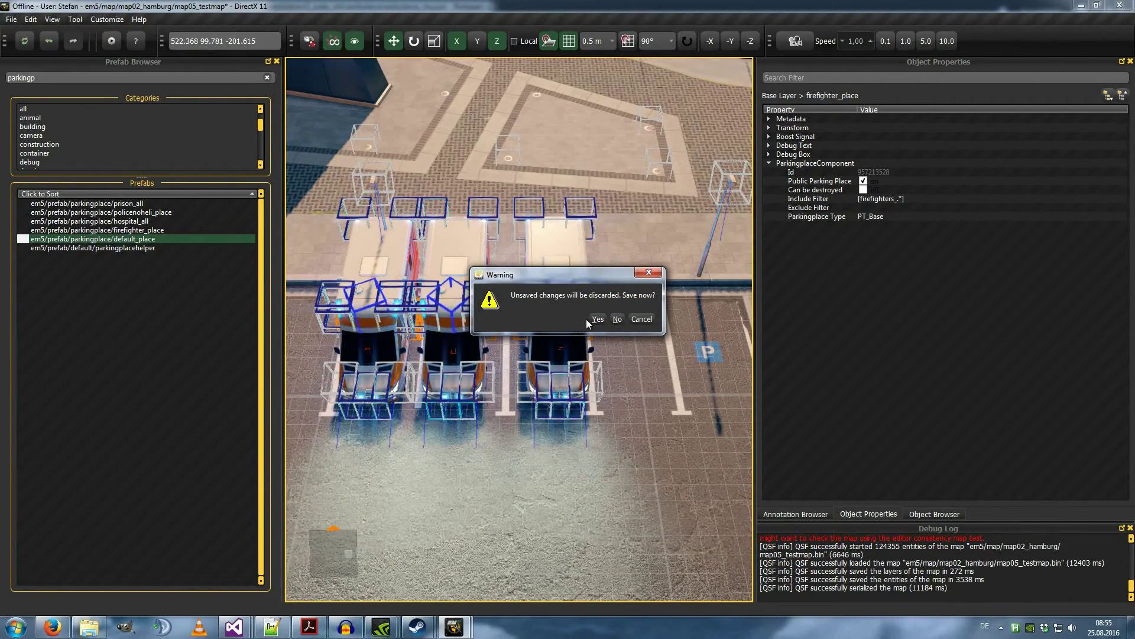
pyautogui.click(594, 319)
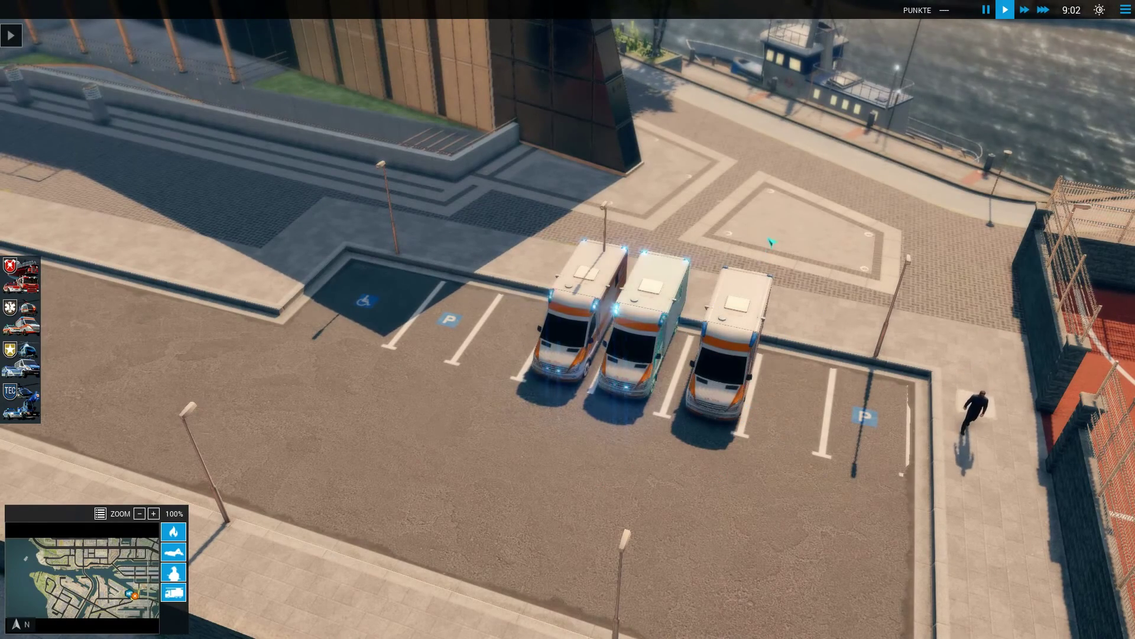
# - Test in the game whether the parked ambulances can be selected, ending with the middle one selected
pyautogui.click(649, 326)
pyautogui.moveTo(472, 343); pyautogui.dragTo(644, 417)
pyautogui.click(518, 345)
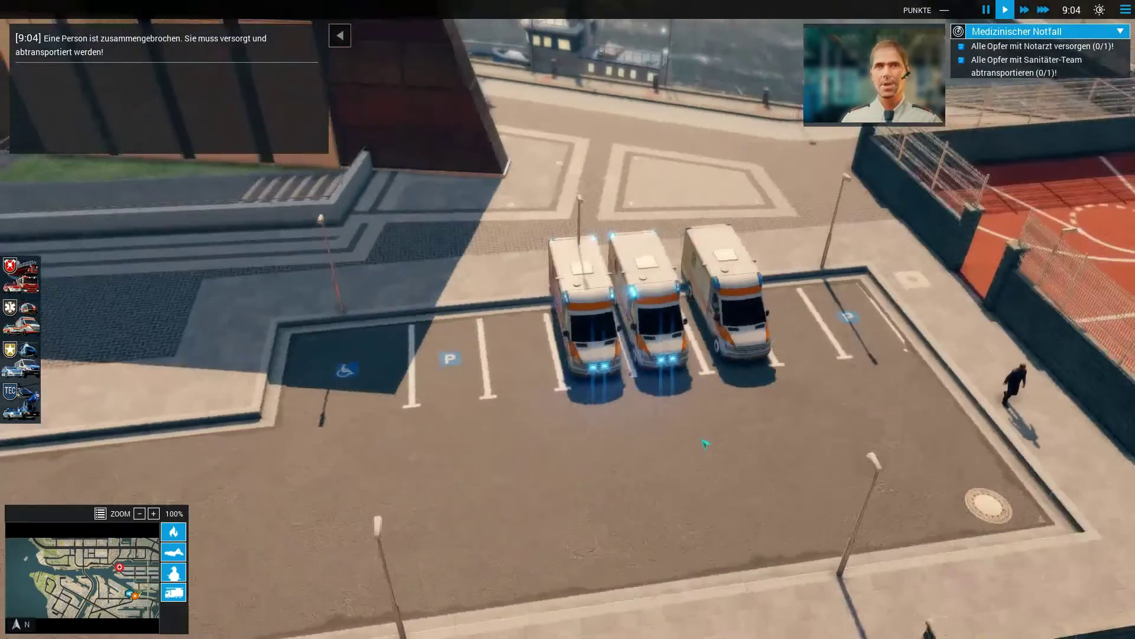
pyautogui.scroll(-5, 618, 461)
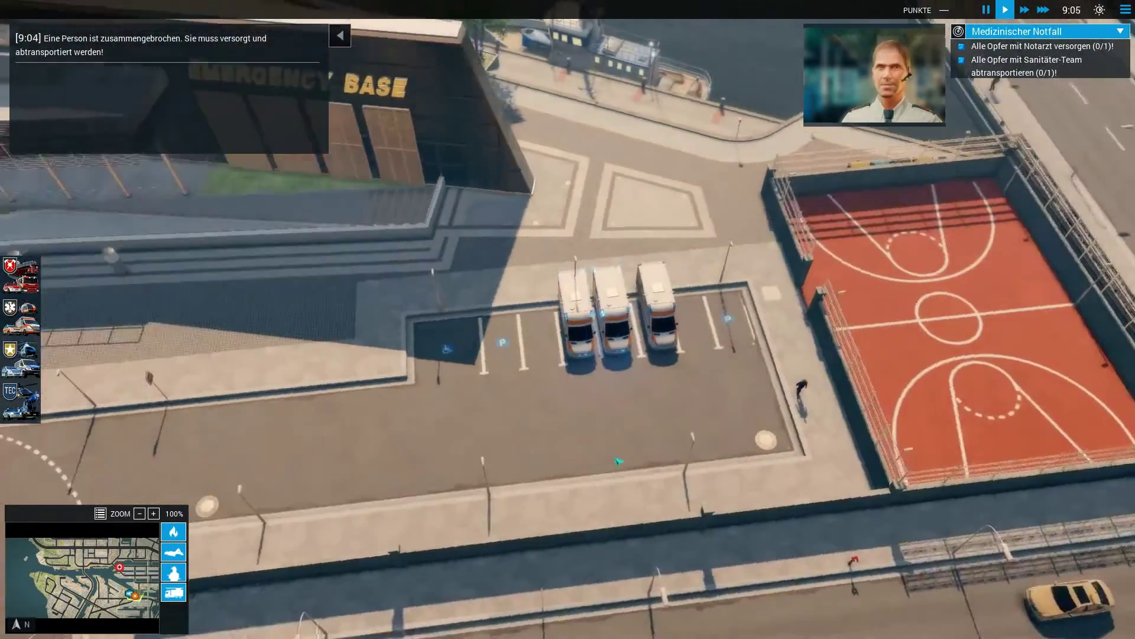
pyautogui.moveTo(618, 461); pyautogui.dragTo(565, 417, button='middle')
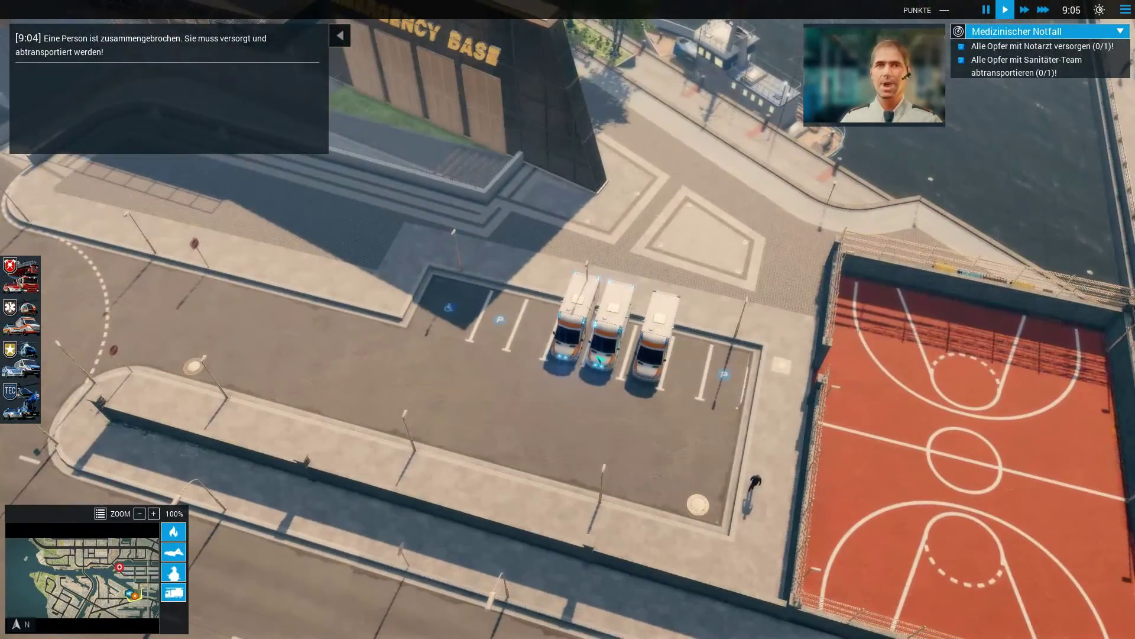
pyautogui.click(599, 358)
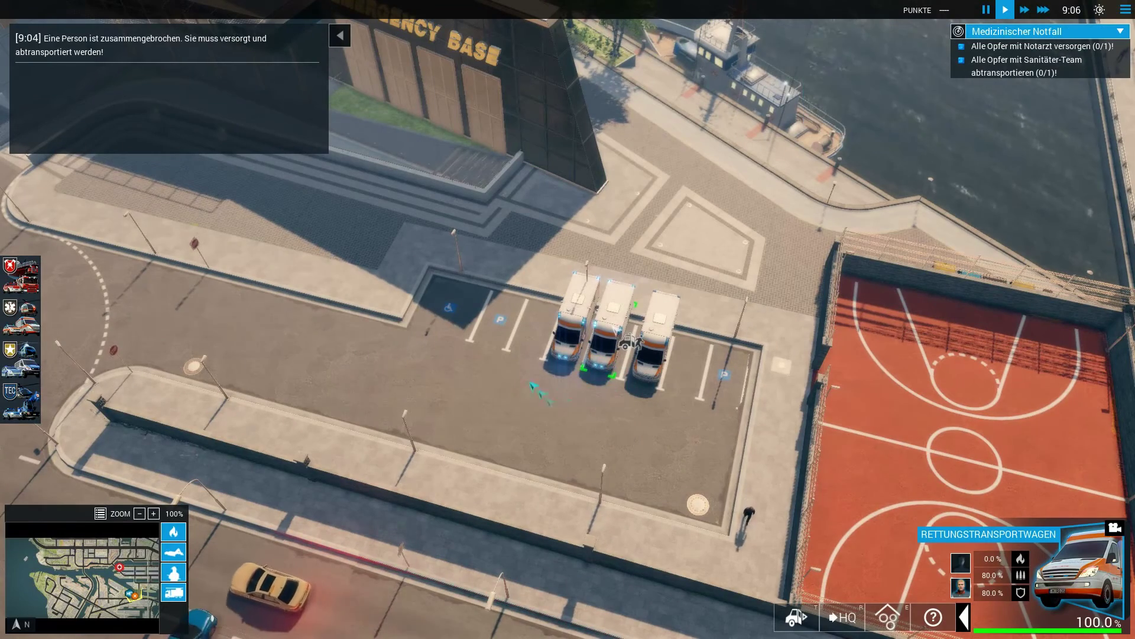
# - Order one Rettungstransportwagen from the rescue vehicles and send it to the open area in front of the parking bays
pyautogui.press('a')
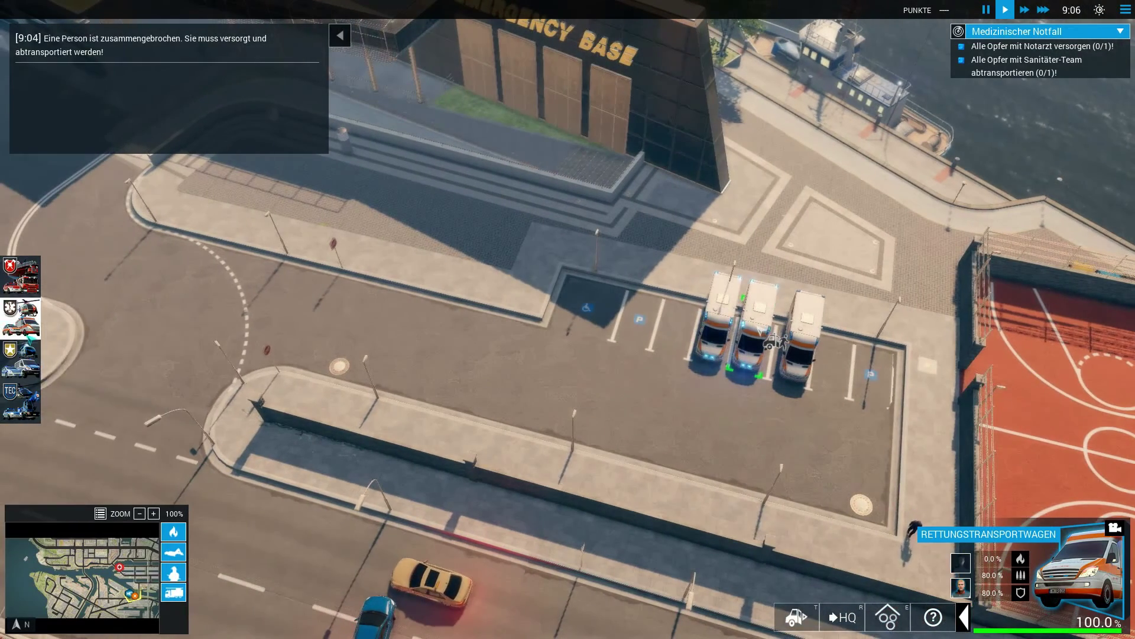
pyautogui.click(28, 337)
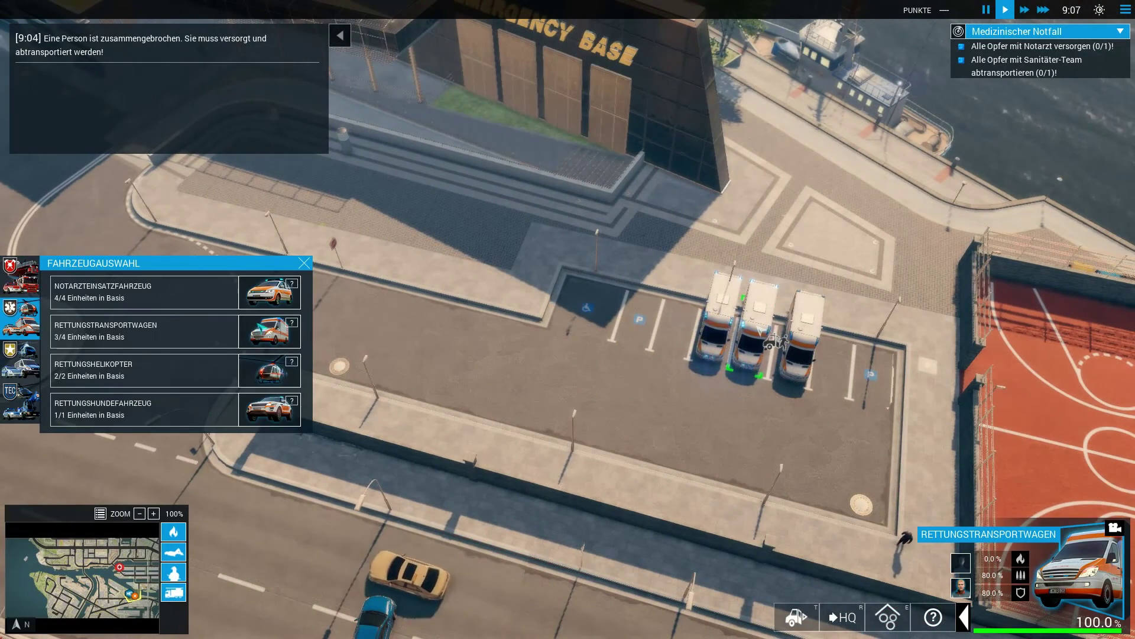
pyautogui.click(144, 332)
pyautogui.click(271, 411)
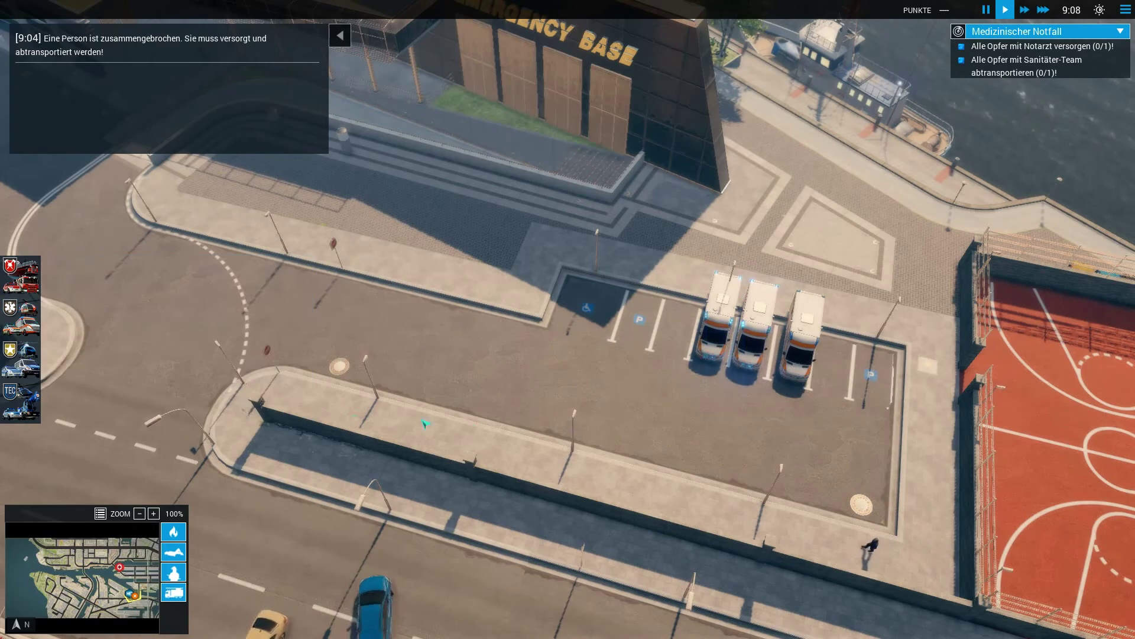
pyautogui.click(748, 441)
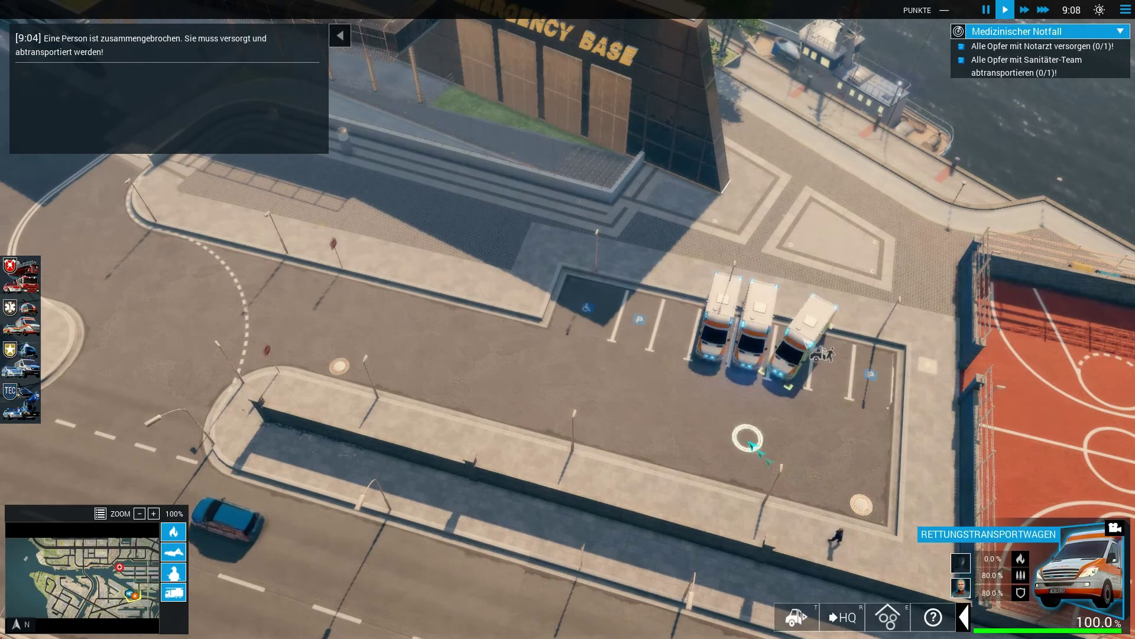
# - Select the middle ambulance and the dispatched one as a group and send both back to HQ
pyautogui.moveTo(863, 330); pyautogui.dragTo(757, 455)
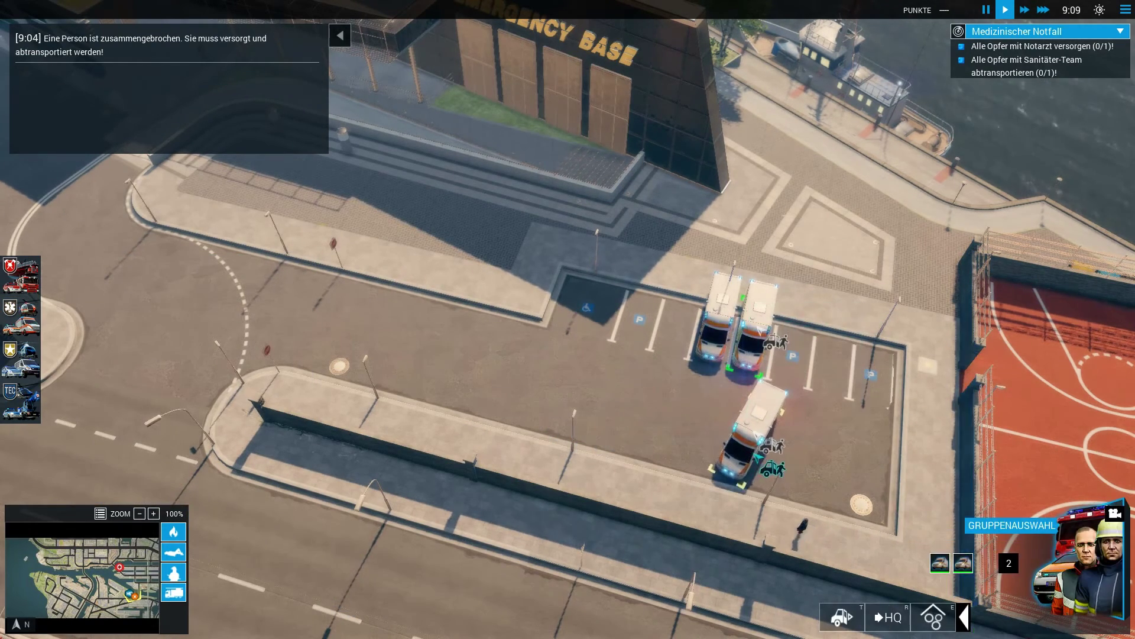
pyautogui.click(898, 613)
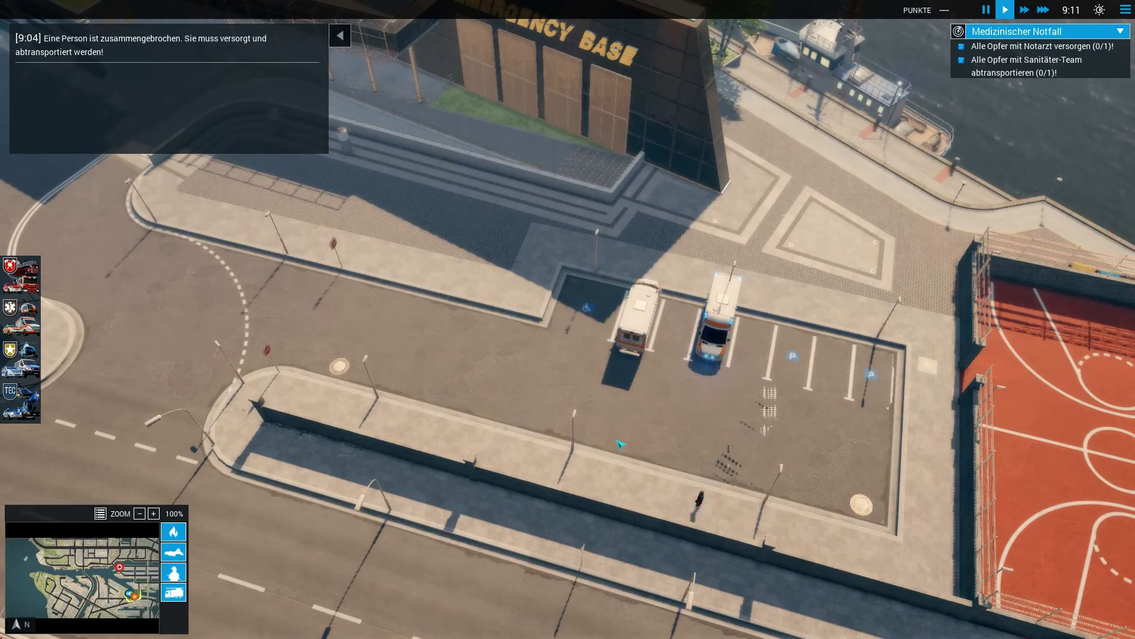
pyautogui.moveTo(343, 386); pyautogui.dragTo(387, 401, button='middle')
pyautogui.press('a')
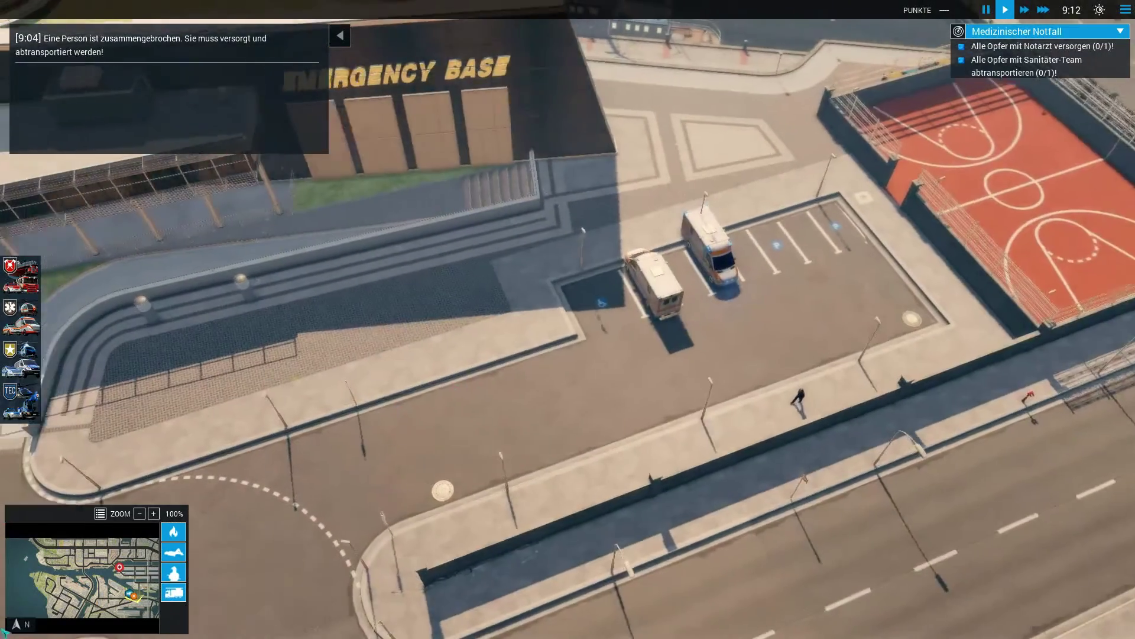
# - Order one Rettungstransportwagen to the road outside the base and return it to HQ at the fastest game speed
pyautogui.press('F2')
pyautogui.click(271, 341)
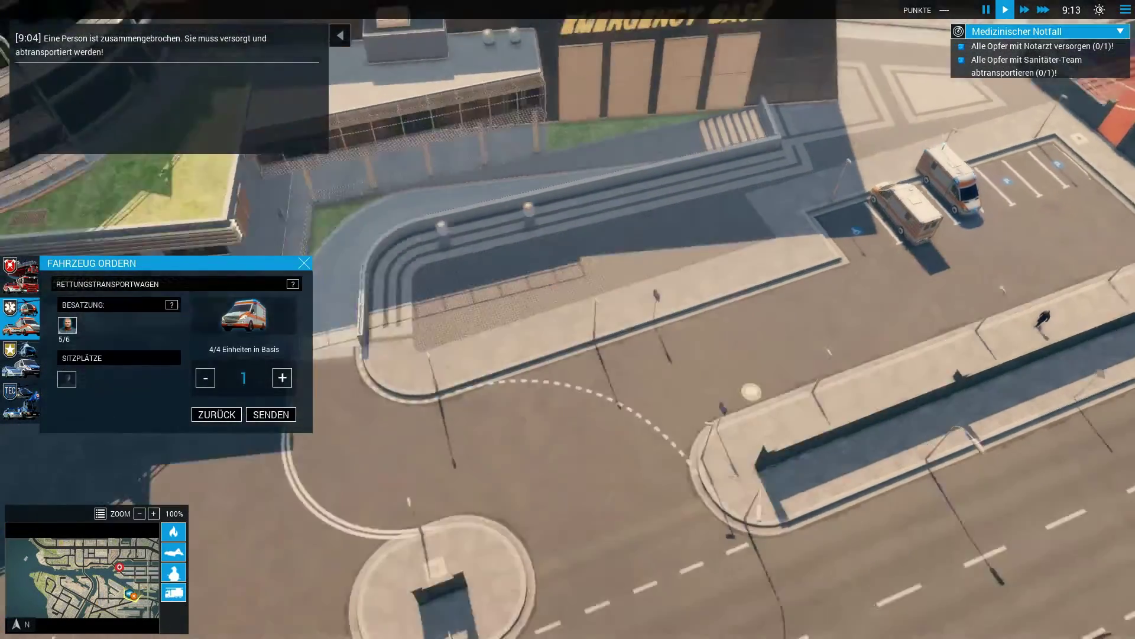
pyautogui.click(288, 415)
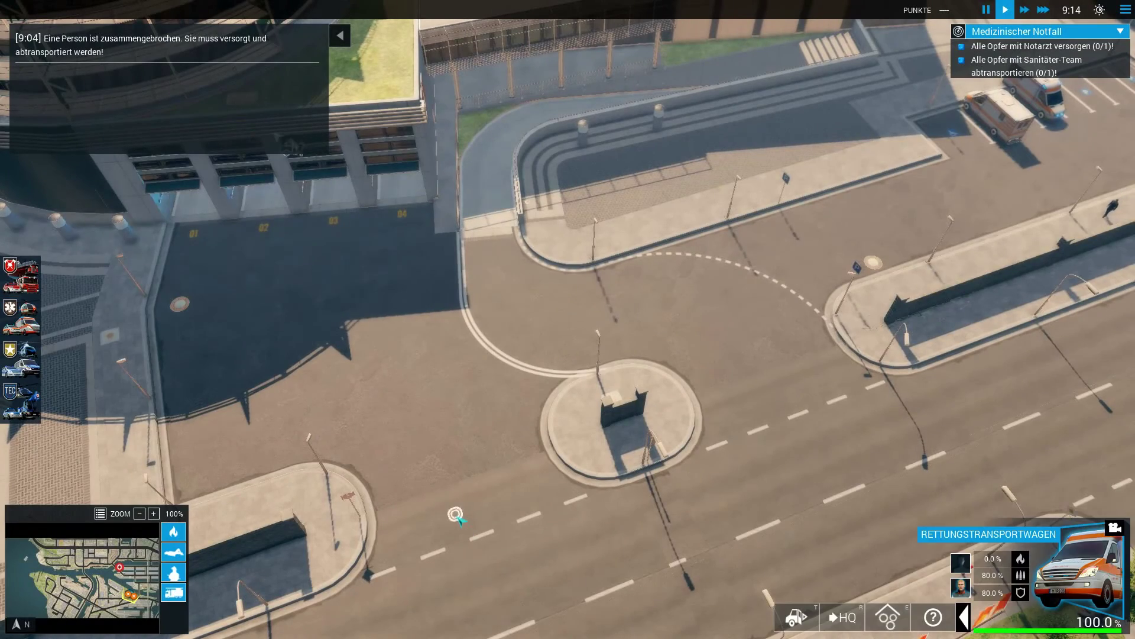
pyautogui.press('F4')
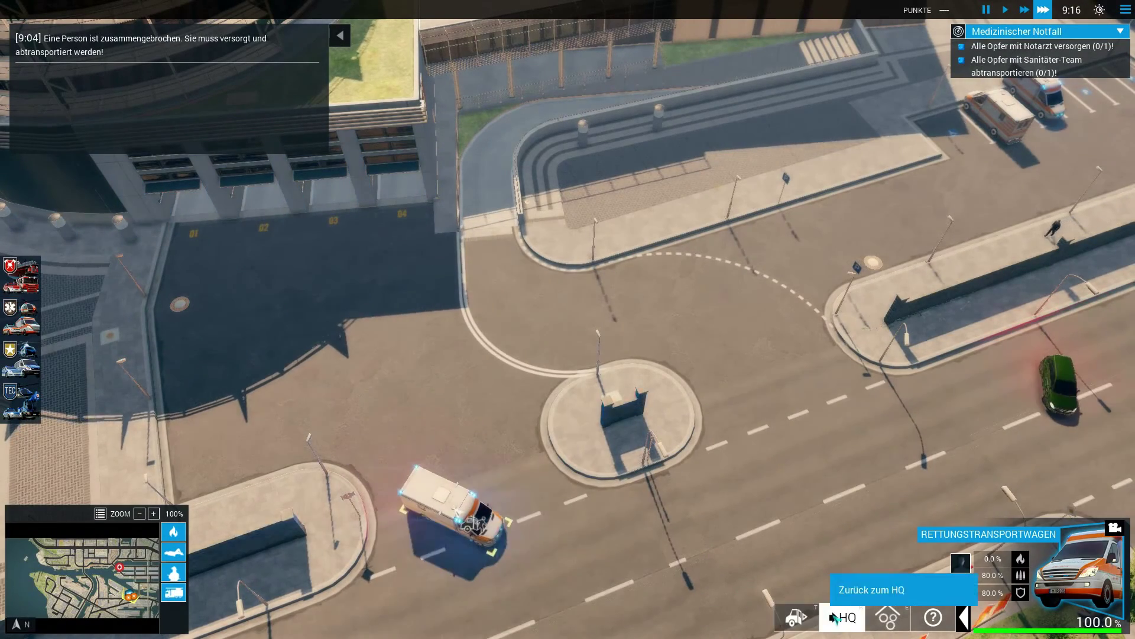
pyautogui.click(842, 617)
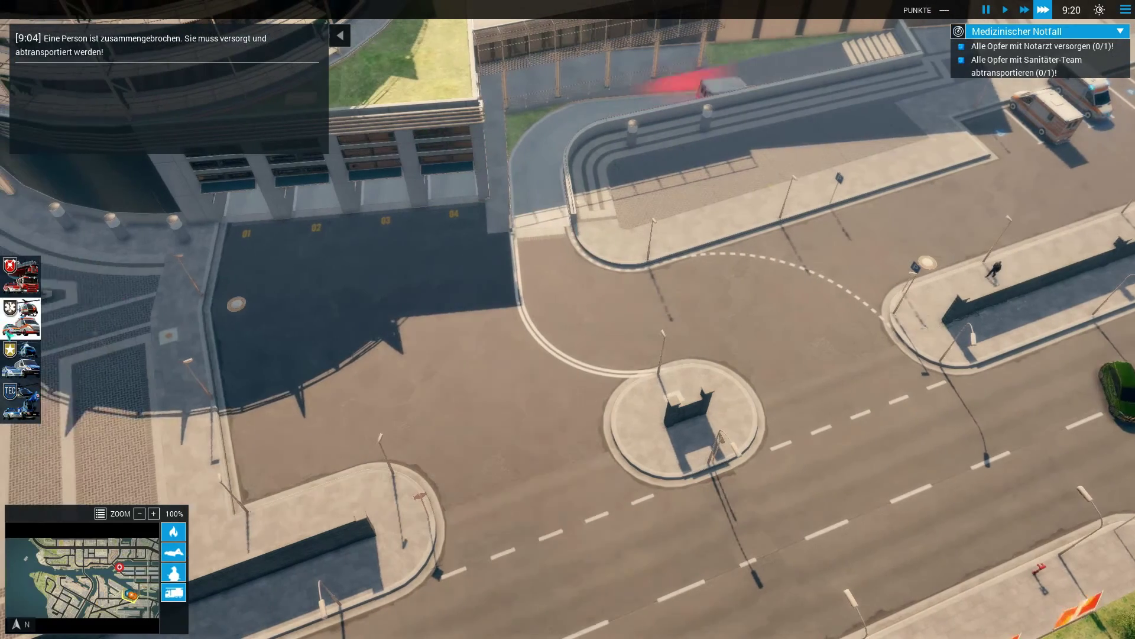
# - Order another Rettungstransportwagen and select the ambulance parked in the P bay beside the disabled bay
pyautogui.click(21, 317)
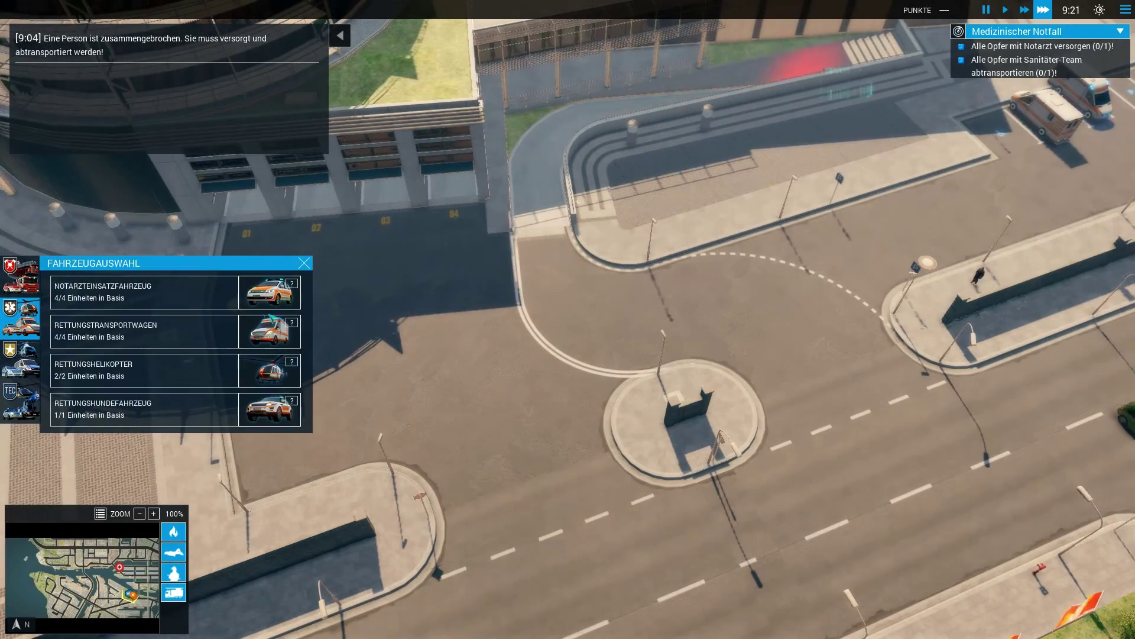
pyautogui.click(207, 329)
pyautogui.click(270, 414)
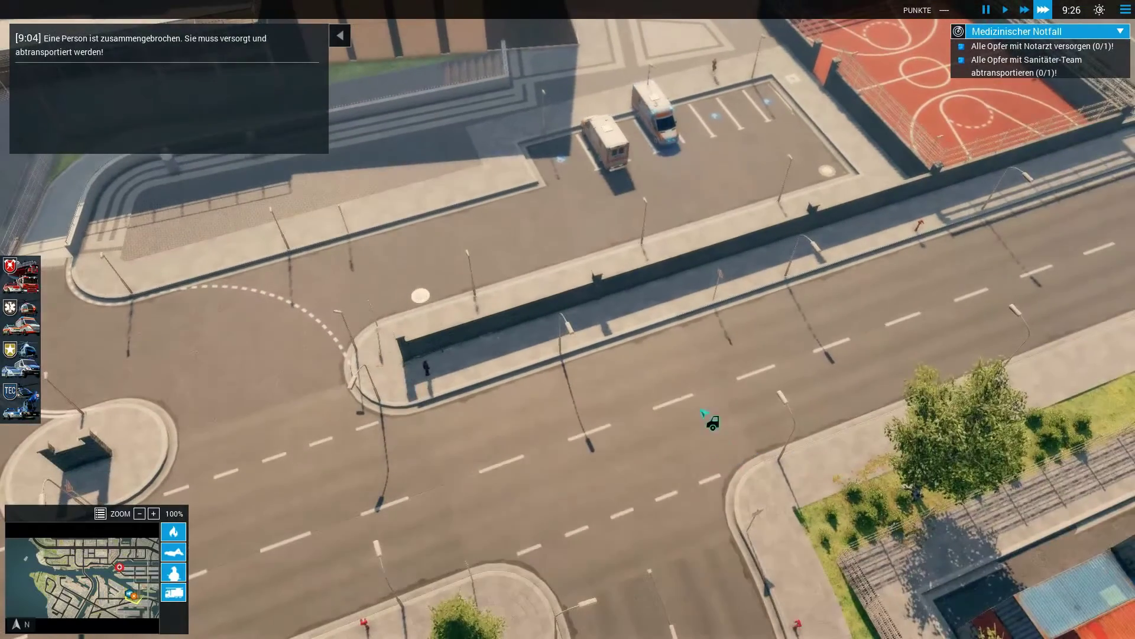
pyautogui.click(603, 148)
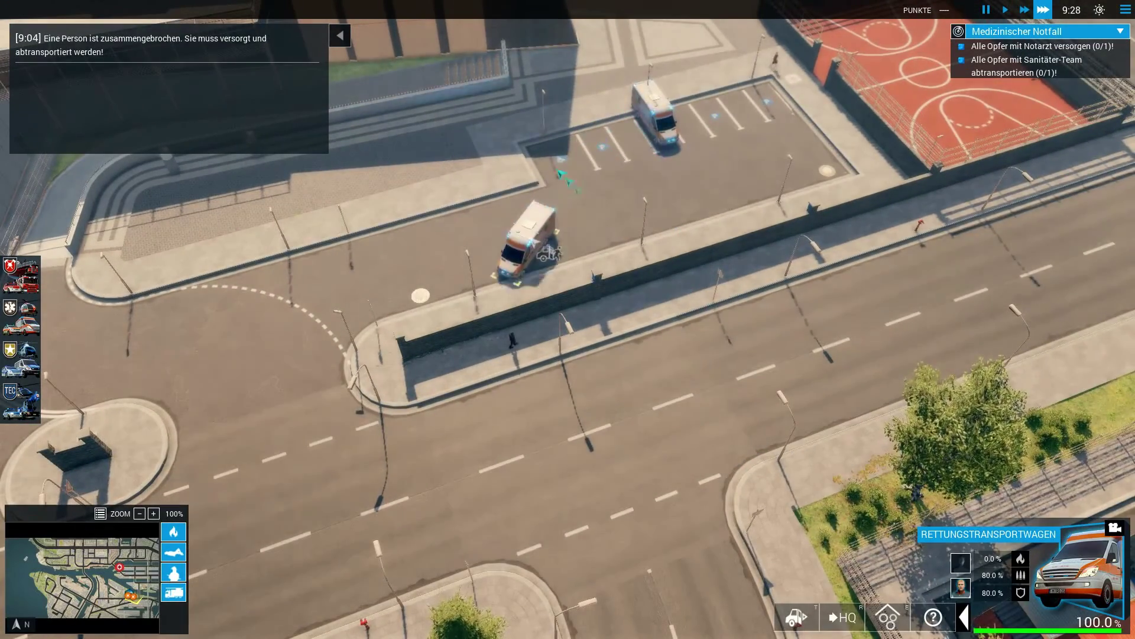
# - Bring the ambulance from the parking area alongside the other Rettungstransportwagen on the road outside the base
pyautogui.press('s')
pyautogui.press('a')
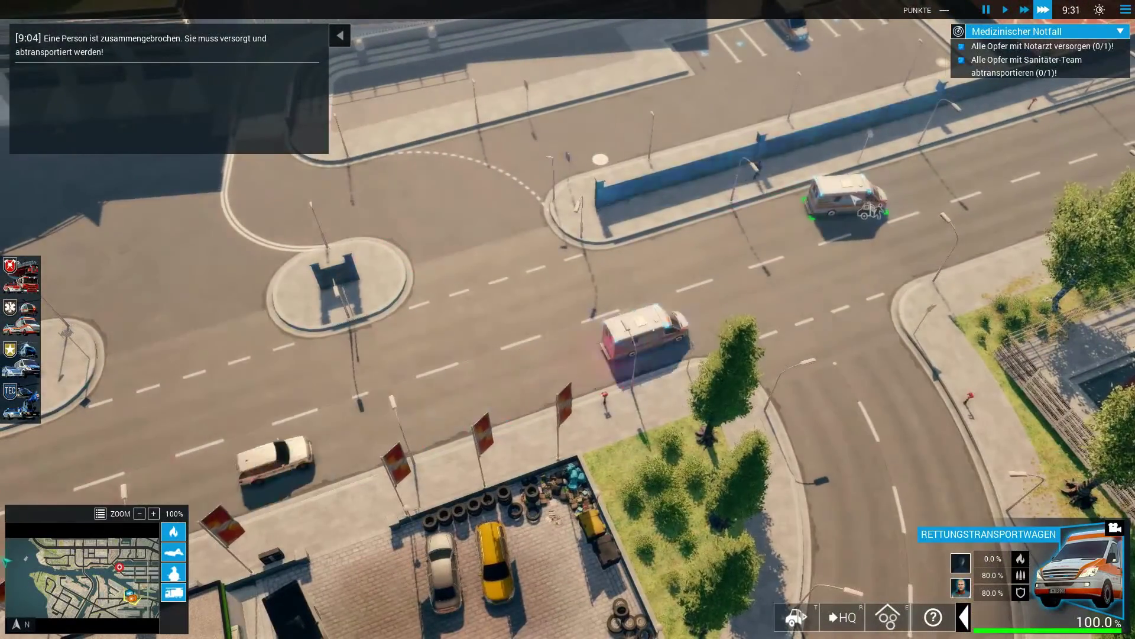
pyautogui.press('w')
pyautogui.press('a')
pyautogui.press('d')
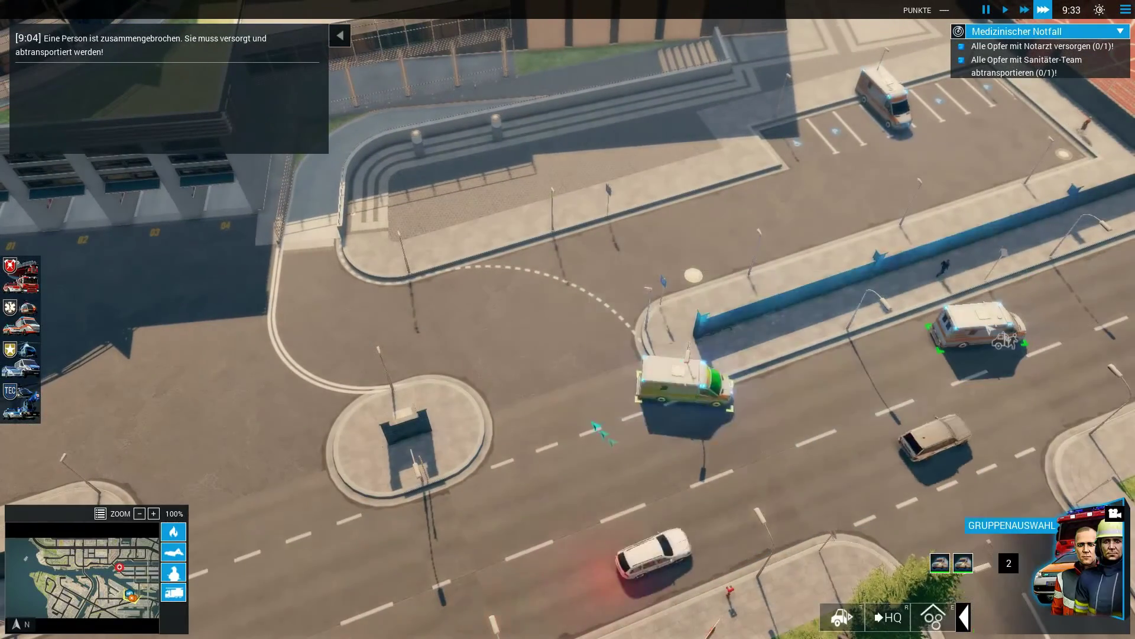
pyautogui.press('s')
pyautogui.press('a')
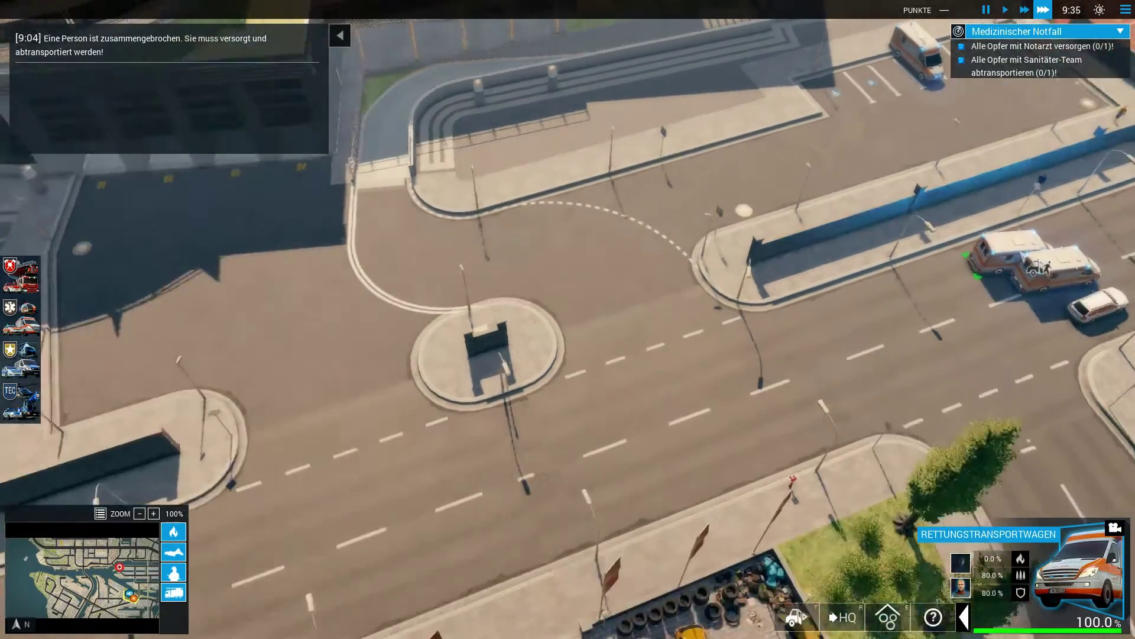
pyautogui.press('w')
pyautogui.press('d')
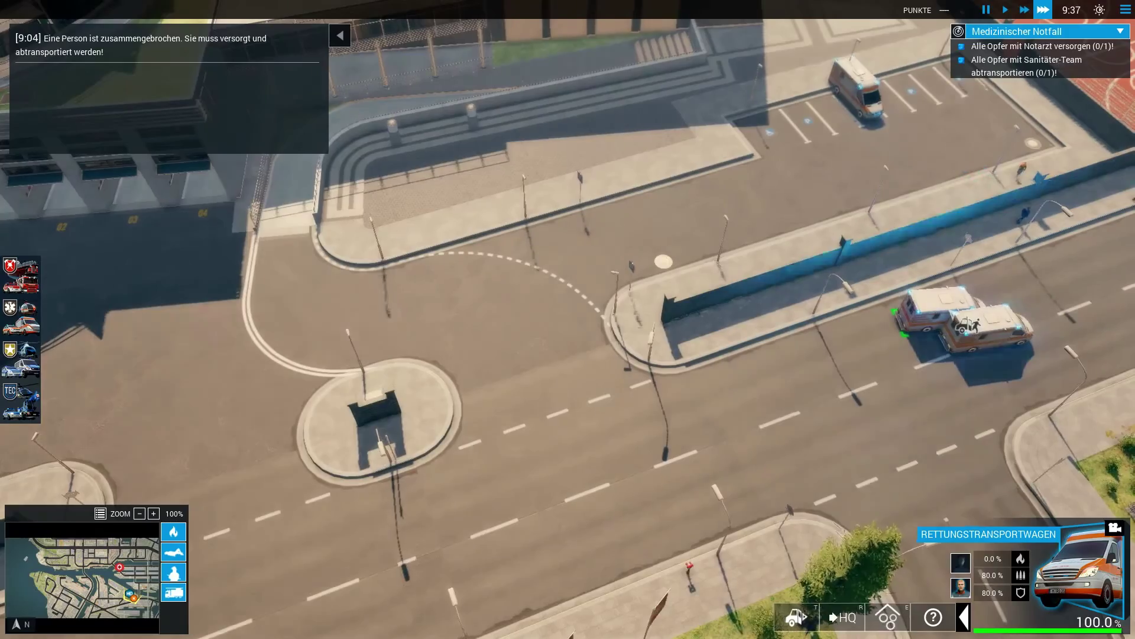
pyautogui.press('d')
pyautogui.press('w')
pyautogui.scroll(2, 567, 320)
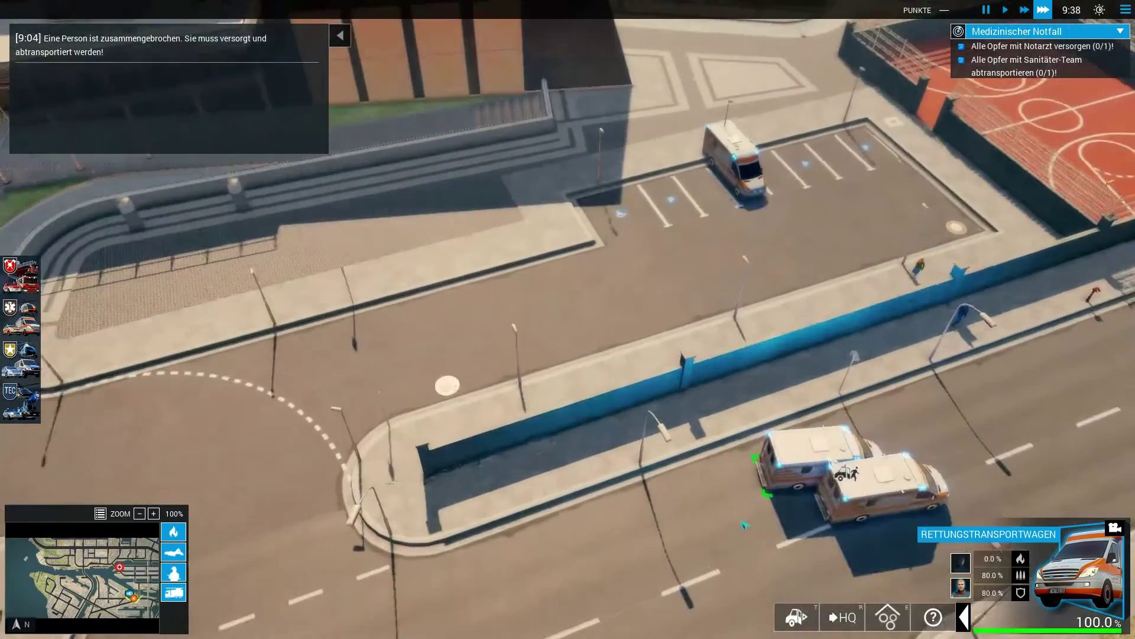
pyautogui.press('s')
# - Switch off one ambulance's siren with its vehicle controls and send it along the road towards the round traffic island
pyautogui.click(887, 616)
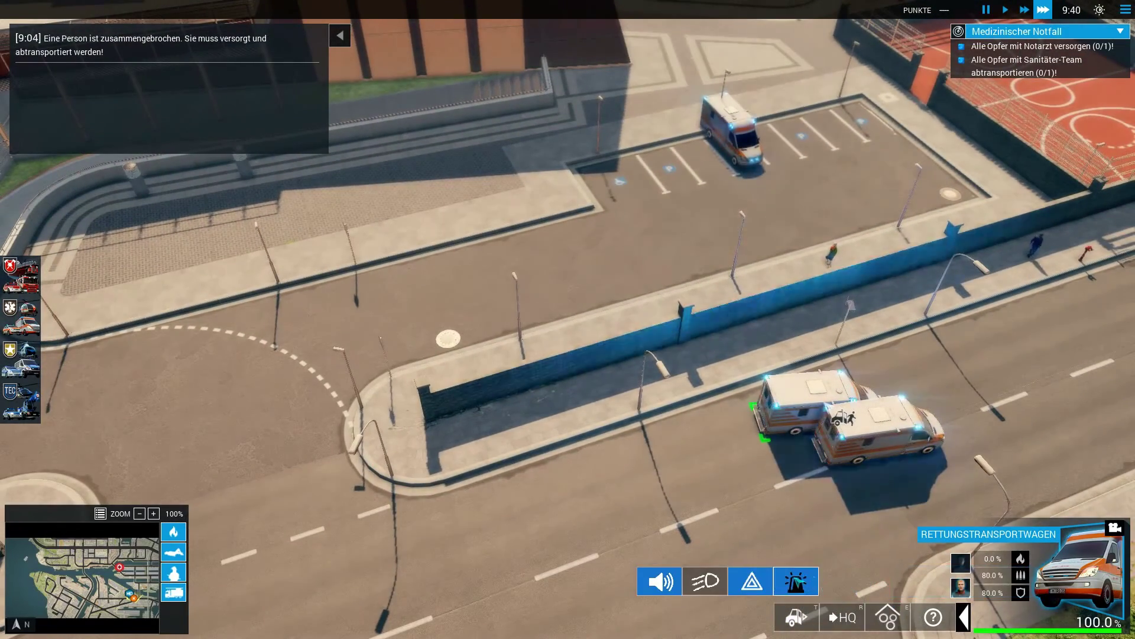
pyautogui.click(698, 586)
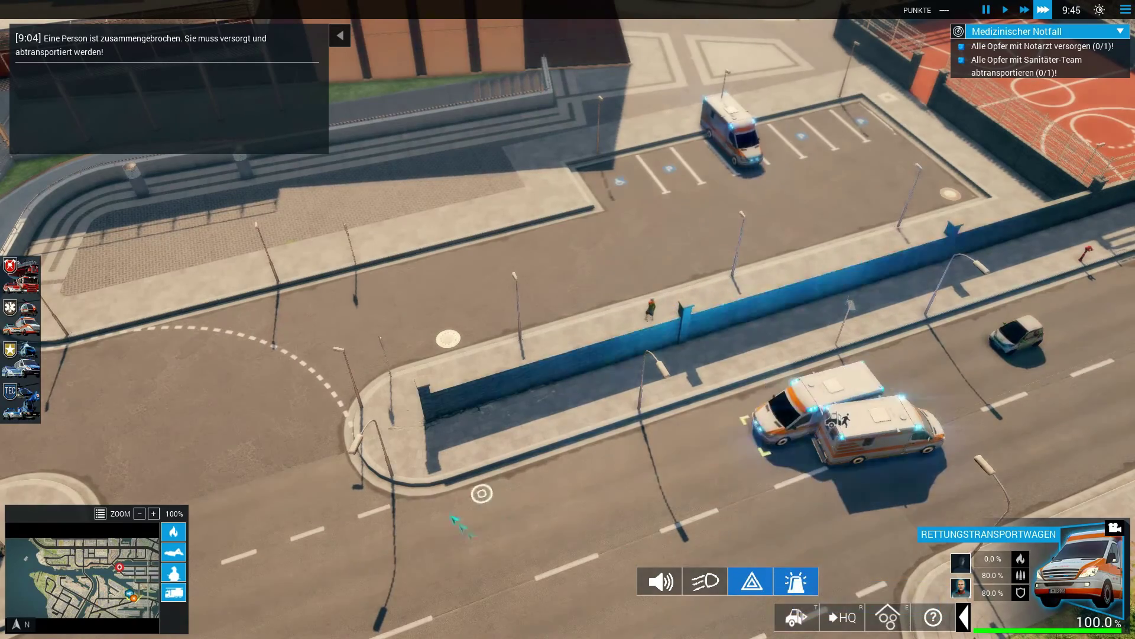
pyautogui.press('a')
pyautogui.press('s')
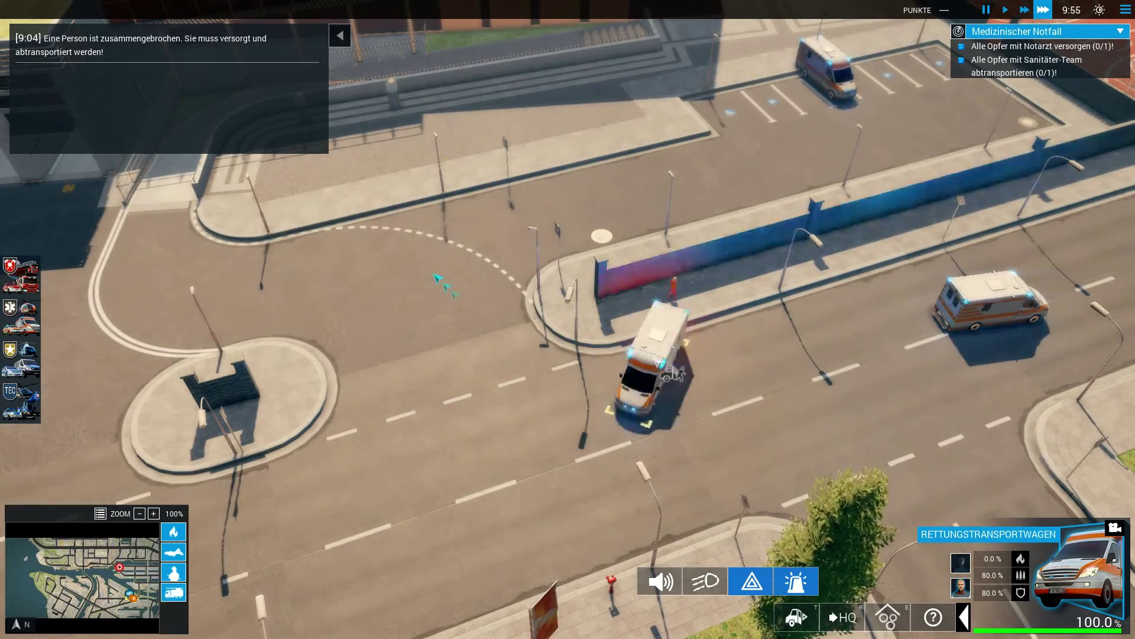
pyautogui.press('a')
pyautogui.press('s')
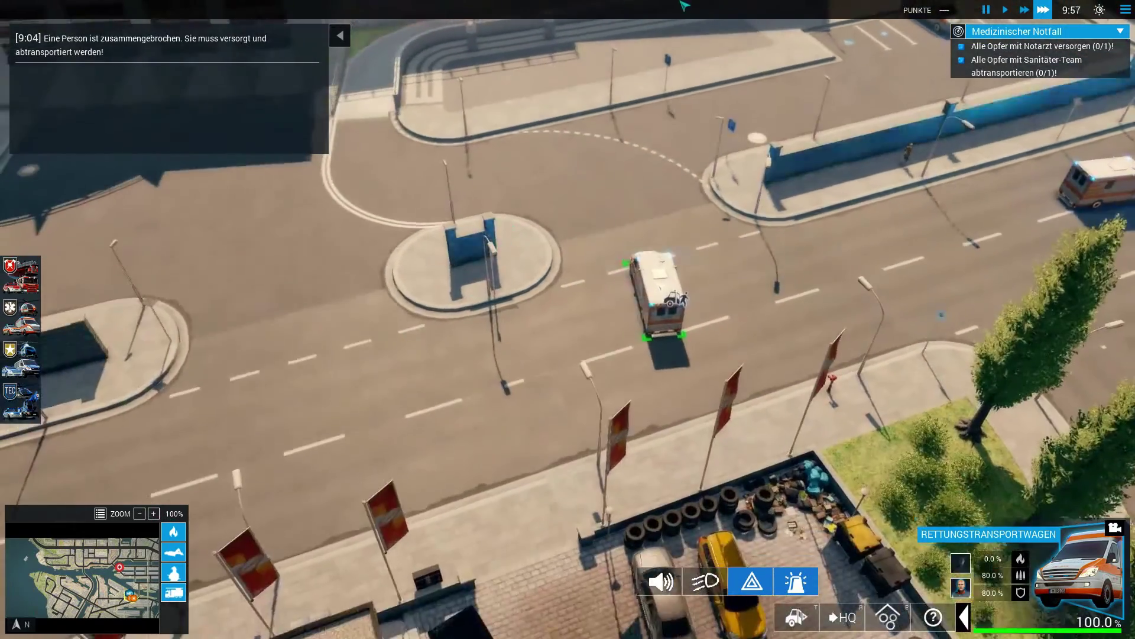
# - Send the ambulance near the traffic island back to HQ and move the other one along the road towards the island
pyautogui.press('w')
pyautogui.scroll(3, 755, 372)
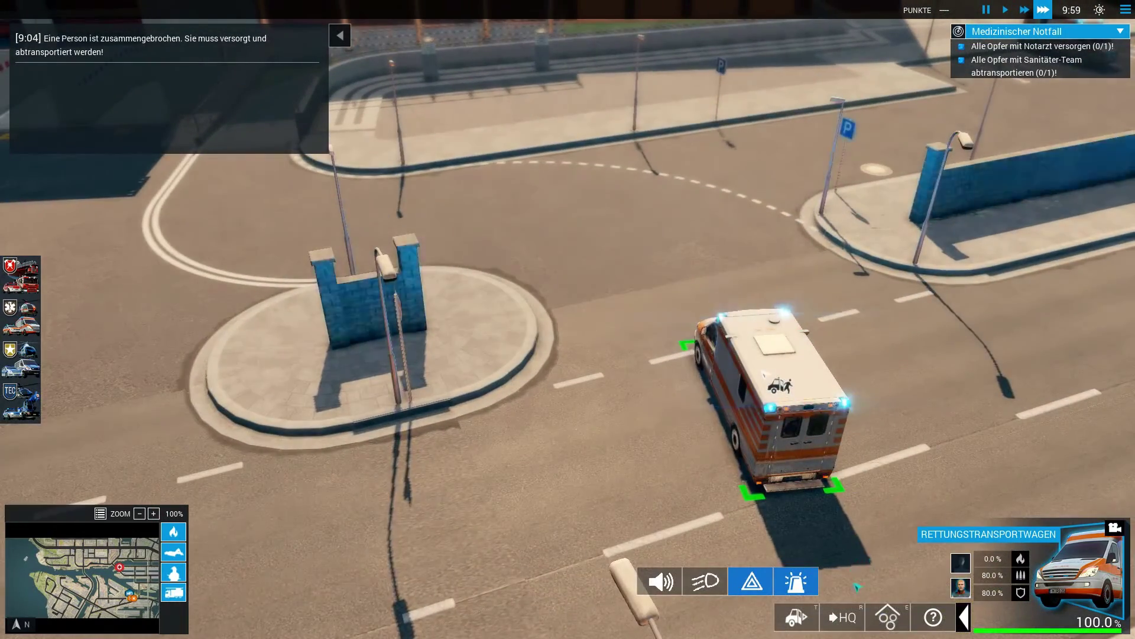
pyautogui.scroll(-3, 756, 372)
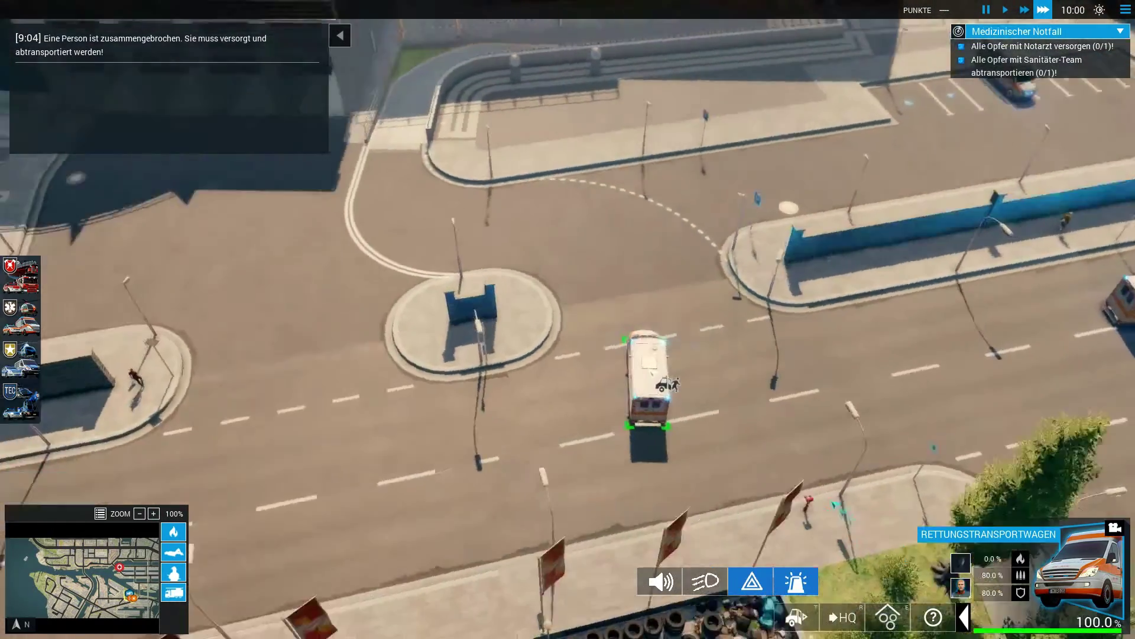
pyautogui.moveTo(651, 372); pyautogui.dragTo(612, 392, button='middle')
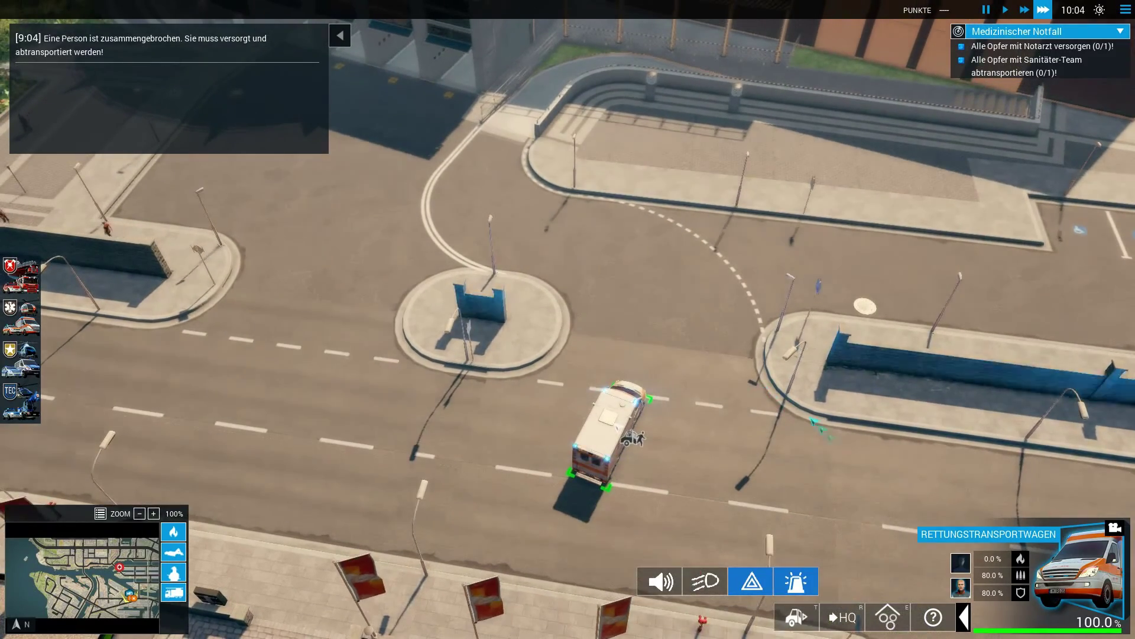
pyautogui.scroll(-2, 812, 420)
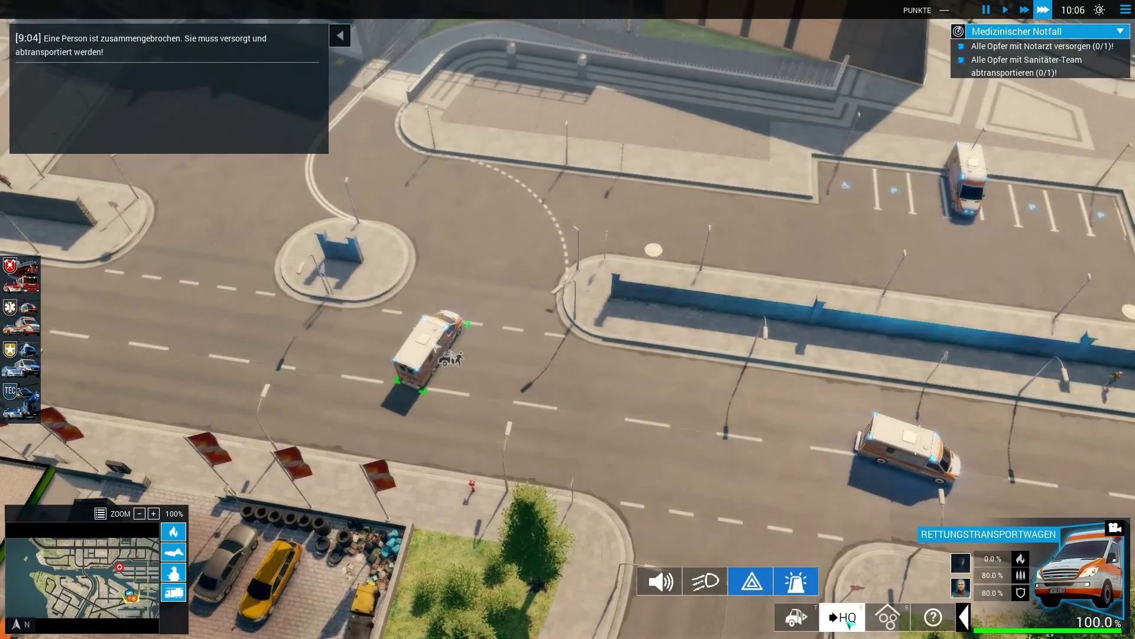
pyautogui.click(845, 618)
pyautogui.click(904, 449)
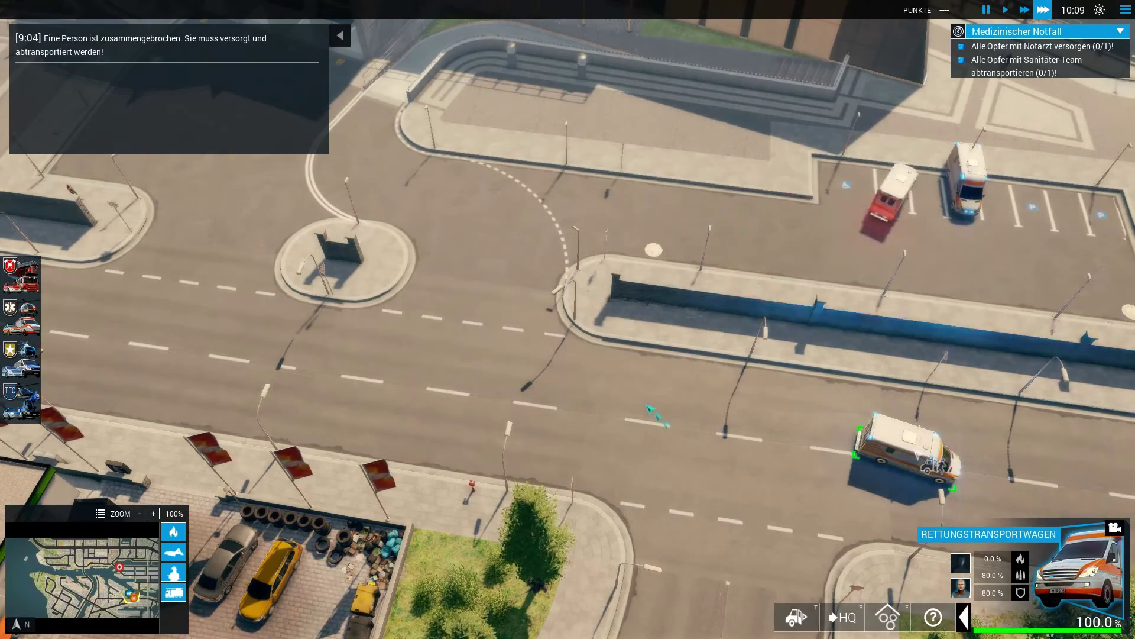
pyautogui.rightClick(540, 407)
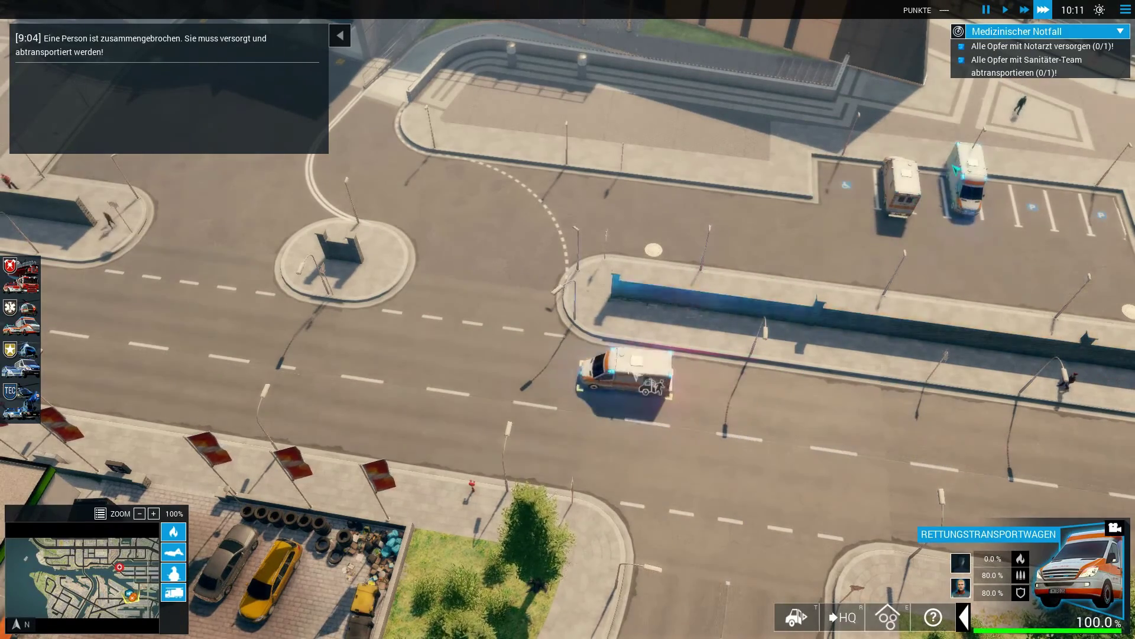
# - Quit the free play test game to the desktop and continue past the results summary
pyautogui.press('Escape')
pyautogui.click(621, 388)
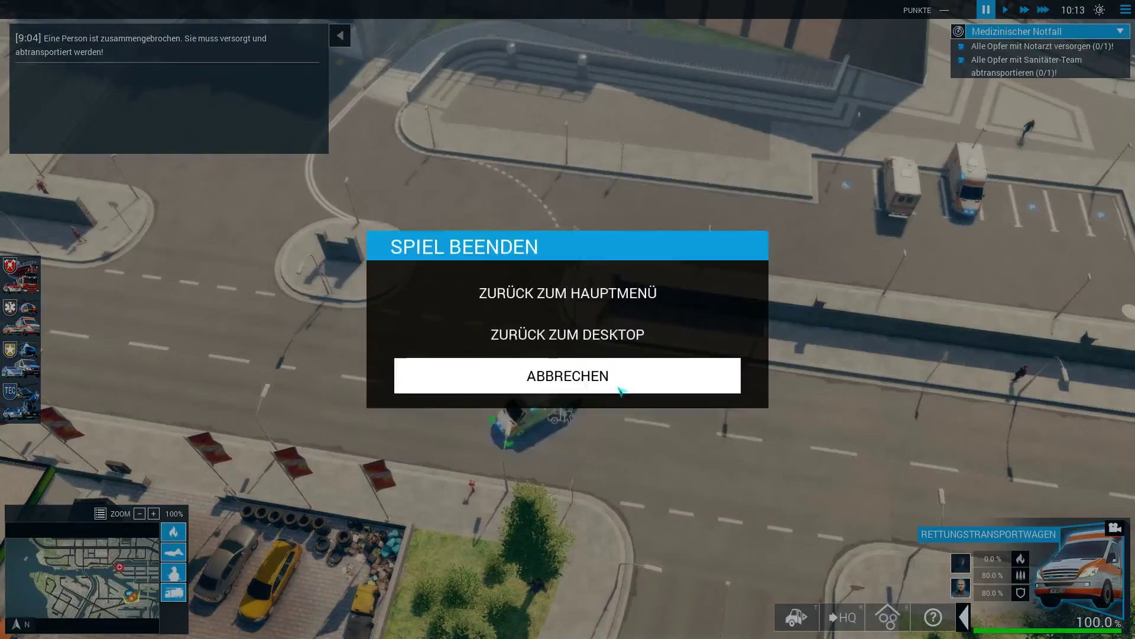
pyautogui.click(621, 333)
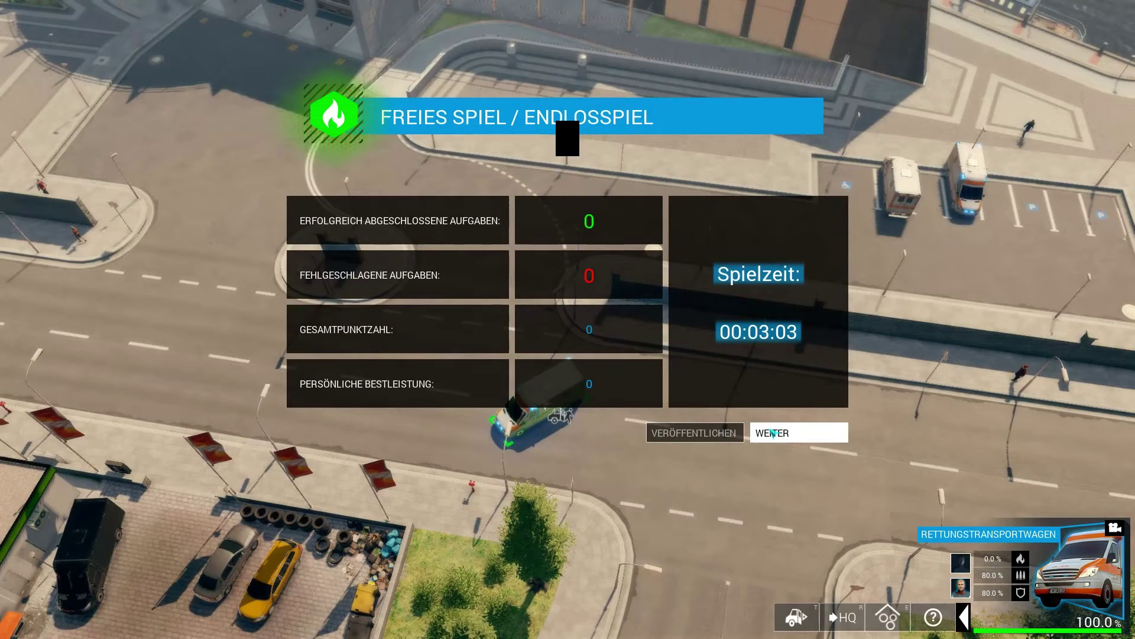
pyautogui.click(772, 433)
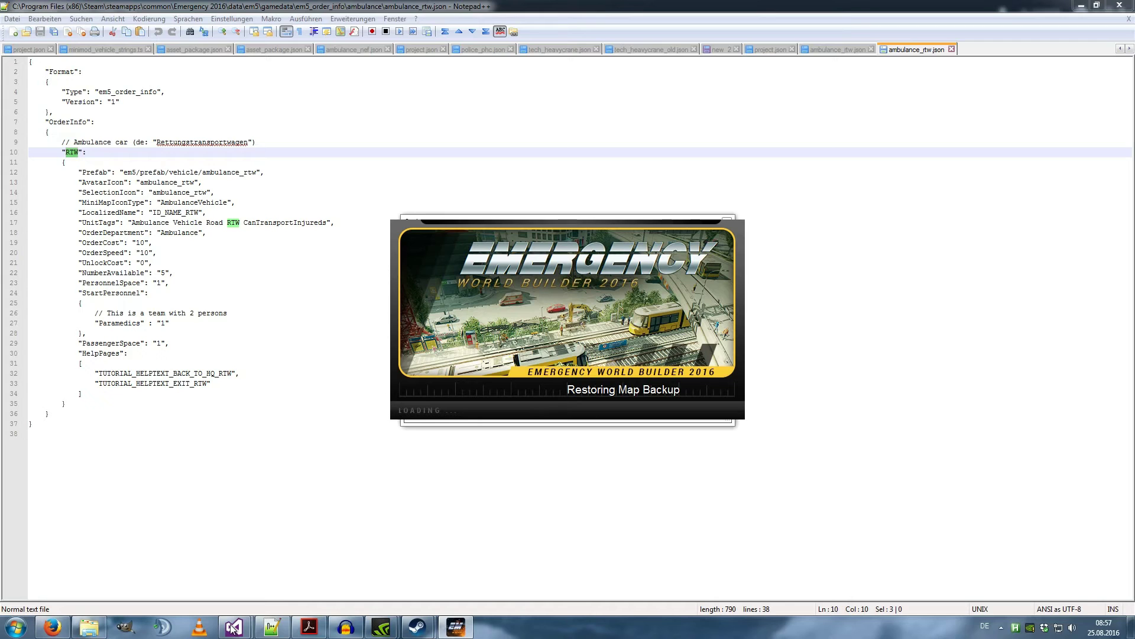
# - Switch to Minimod 2.6 Befehle.pdf in Adobe Acrobat Reader, search for "setp" and highlight the command name user::SetParkingSite
pyautogui.moveTo(234, 628)
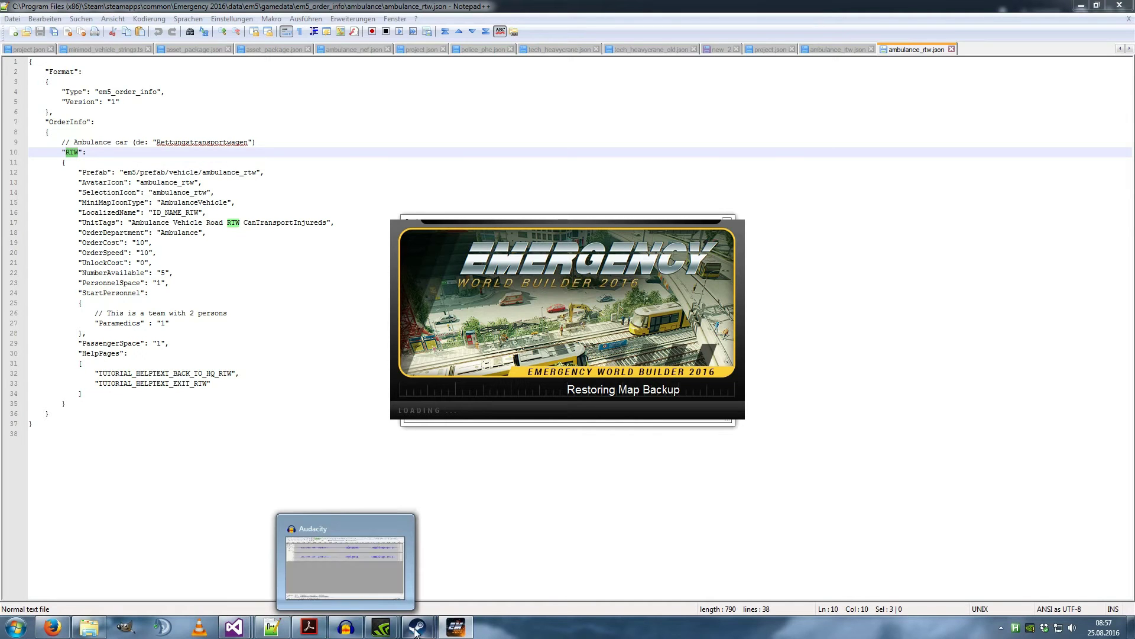
pyautogui.moveTo(307, 634)
pyautogui.click(322, 601)
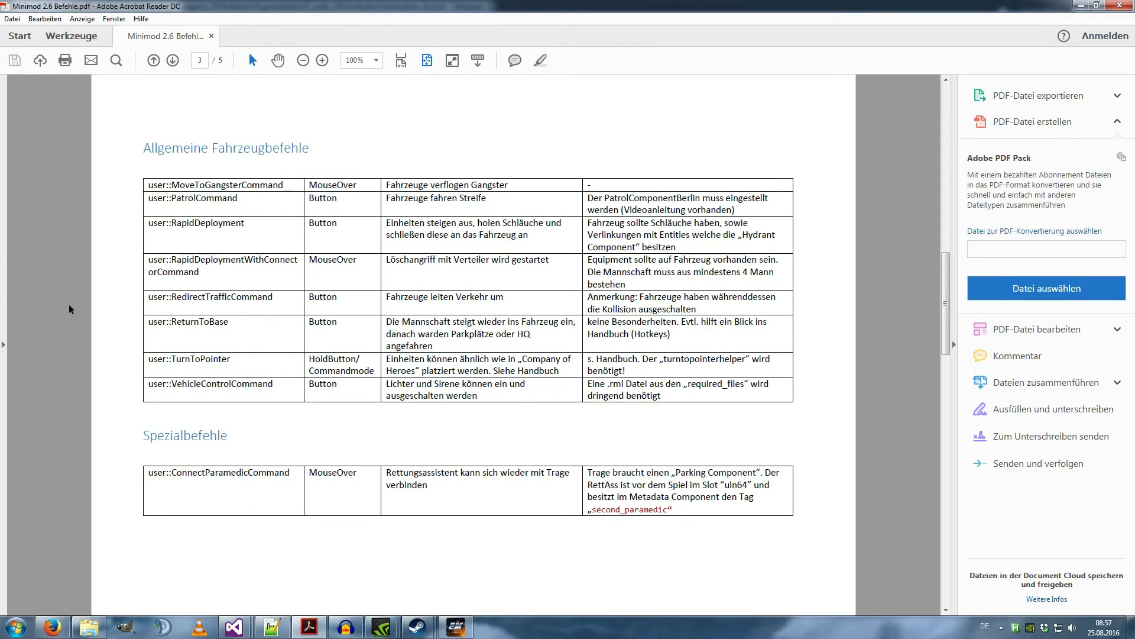
pyautogui.hotkey('ctrl', 'f')
pyautogui.write('st')
pyautogui.hotkey('alt', 'Tab')
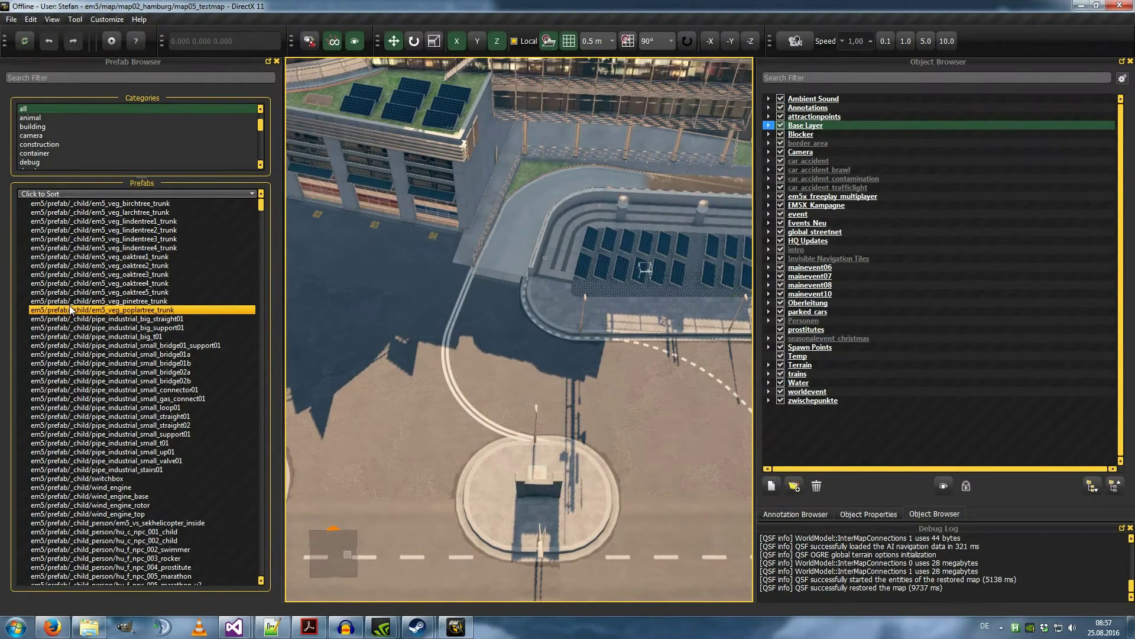
pyautogui.click(298, 628)
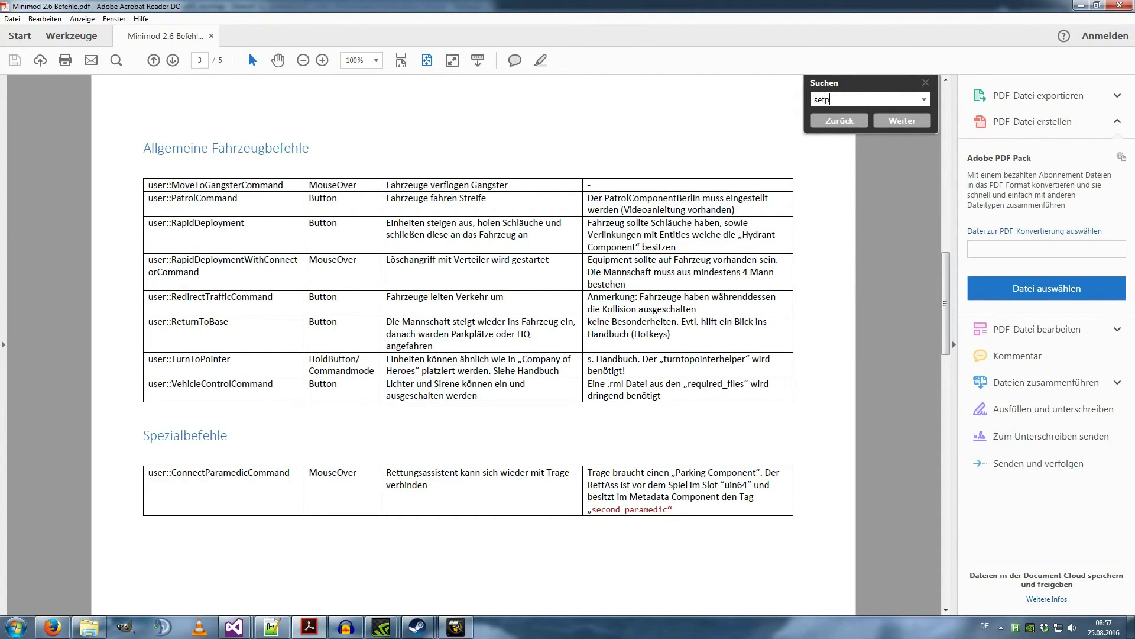
pyautogui.press('Return')
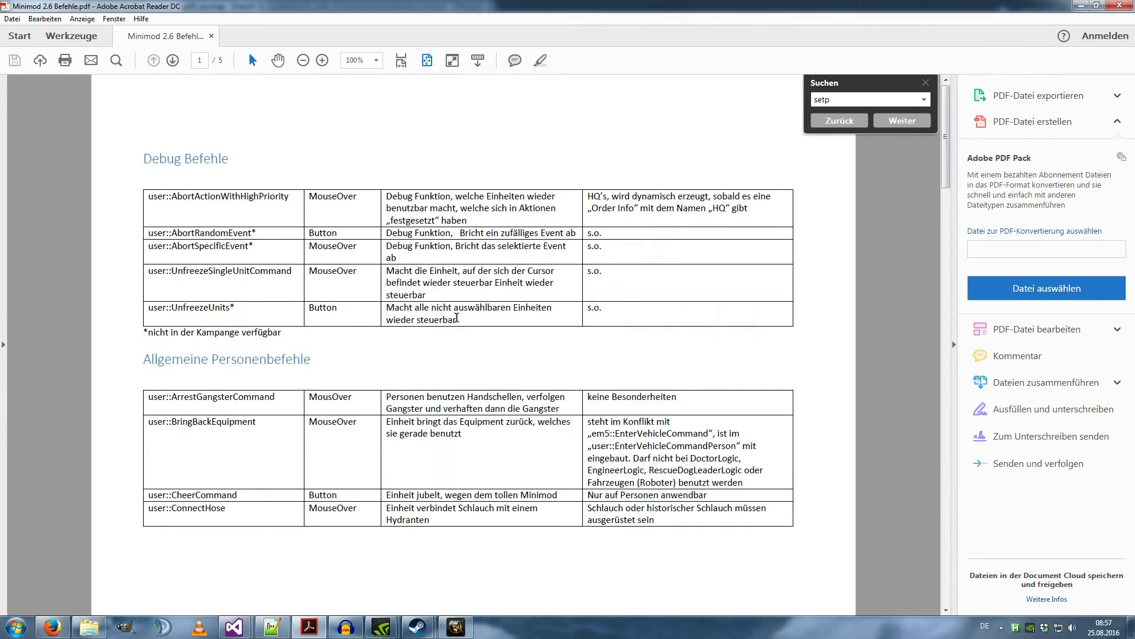
pyautogui.click(264, 237)
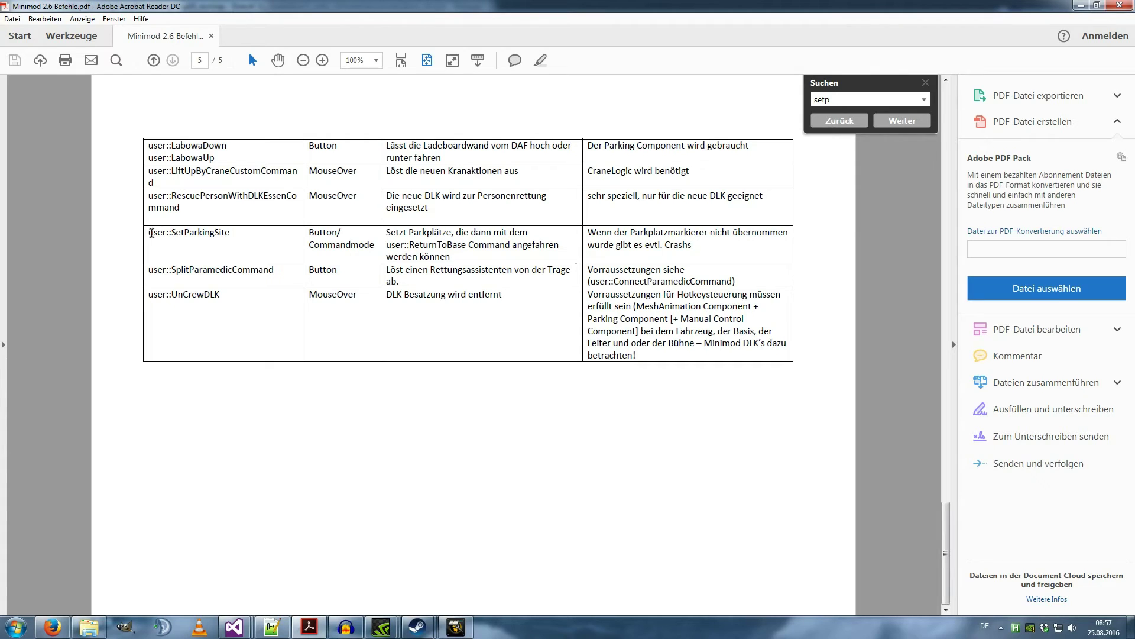
pyautogui.moveTo(148, 237); pyautogui.dragTo(235, 238)
# - Return to the Emergency World Builder and set the PlayerId of the ambulance nearest the magenta-framed P marker to 0
pyautogui.click(456, 626)
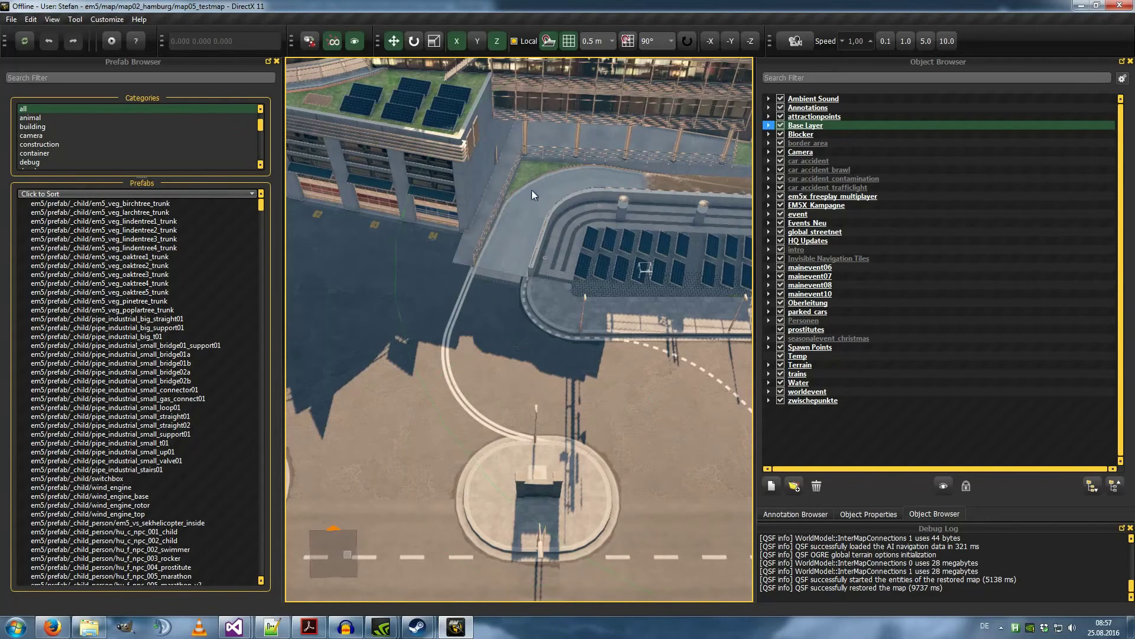
pyautogui.press('s')
pyautogui.press('w')
pyautogui.press('d')
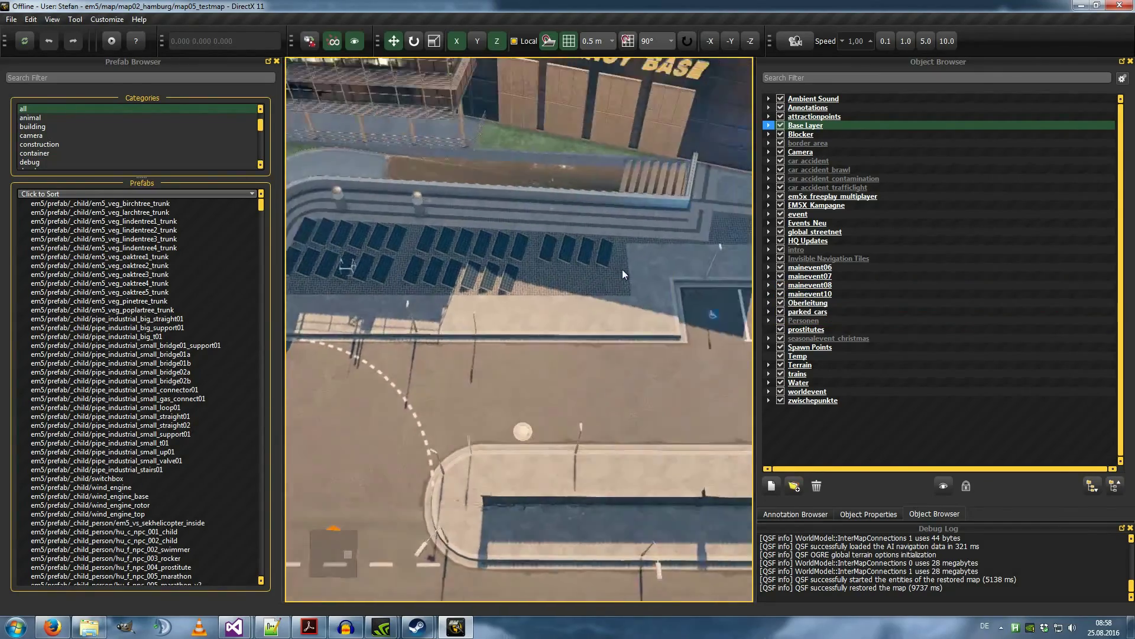
pyautogui.press('d')
pyautogui.scroll(5, 532, 388)
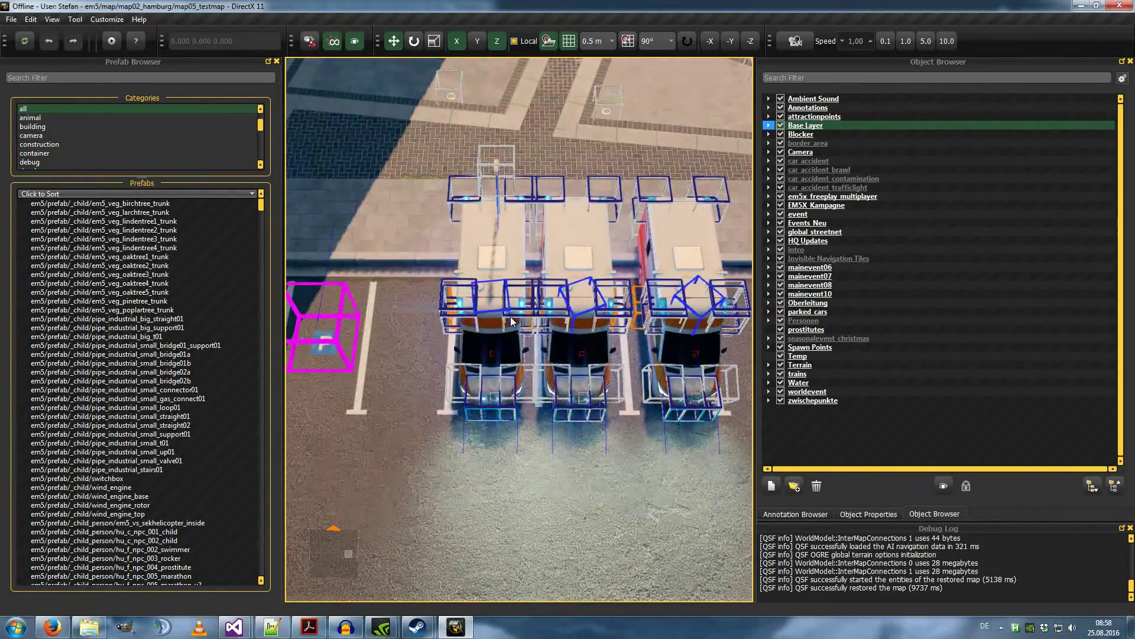
pyautogui.click(503, 267)
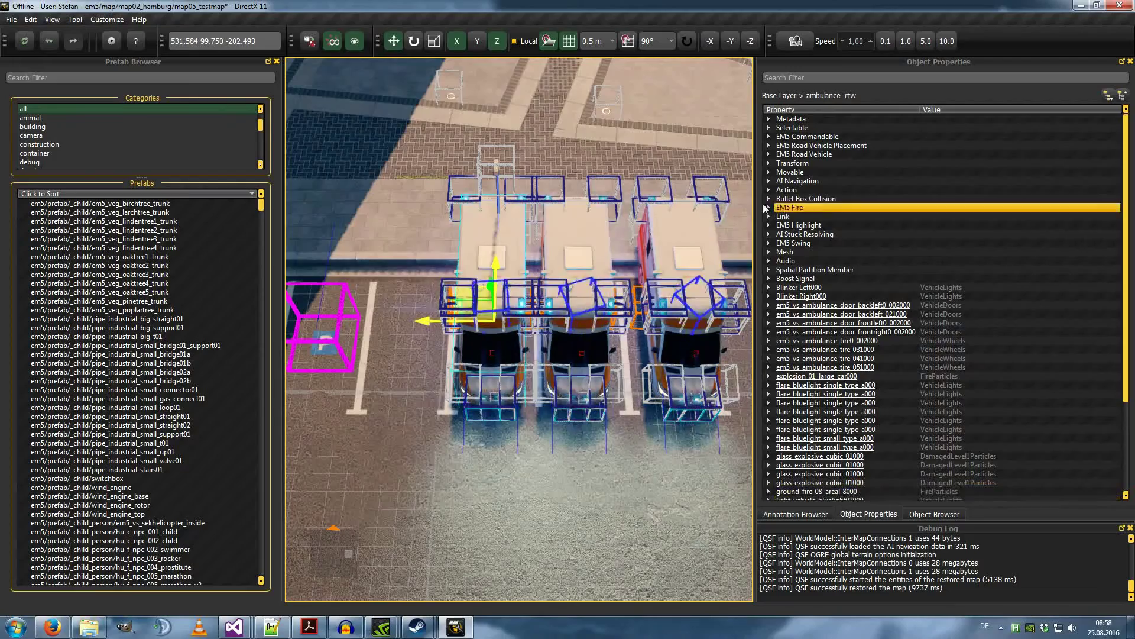
pyautogui.click(769, 137)
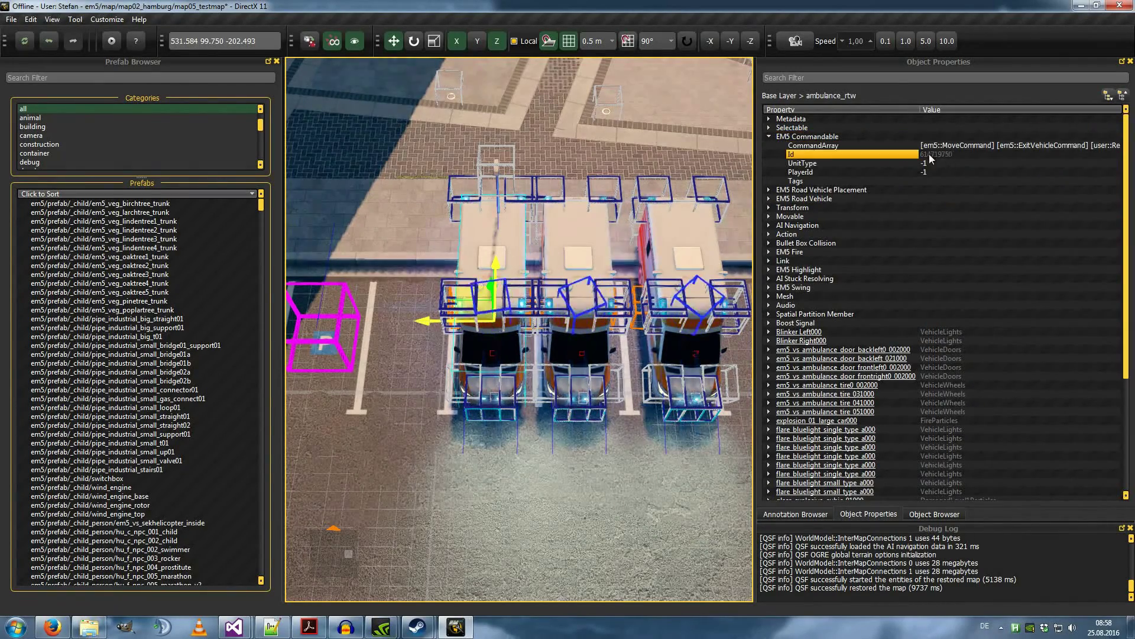
pyautogui.click(935, 170)
pyautogui.click(934, 170)
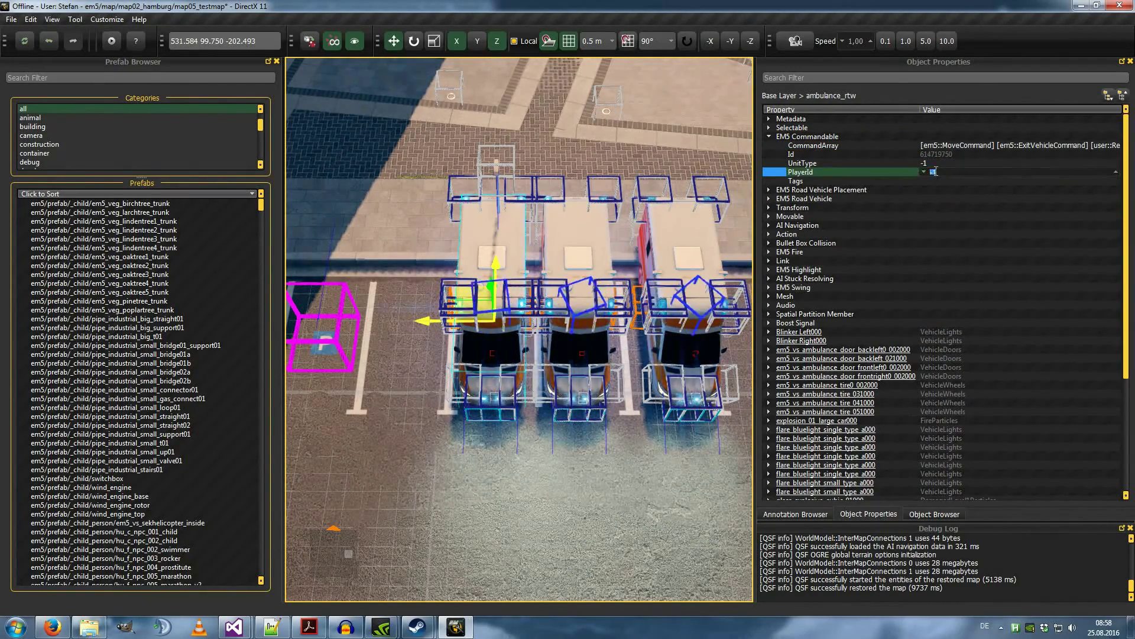
pyautogui.write('0')
pyautogui.press('Return')
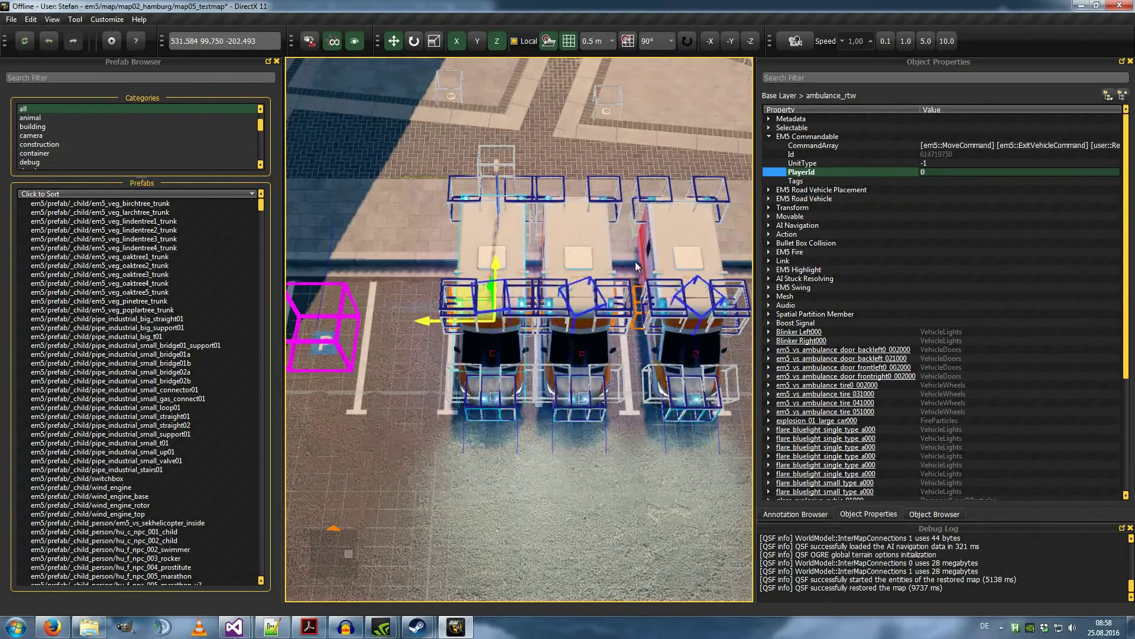
# - Append a further bracketed entry after [user::VehicleControlCommand] in the middle ambulance's EM5 Commandable CommandArray
pyautogui.click(577, 253)
pyautogui.click(922, 145)
pyautogui.click(921, 146)
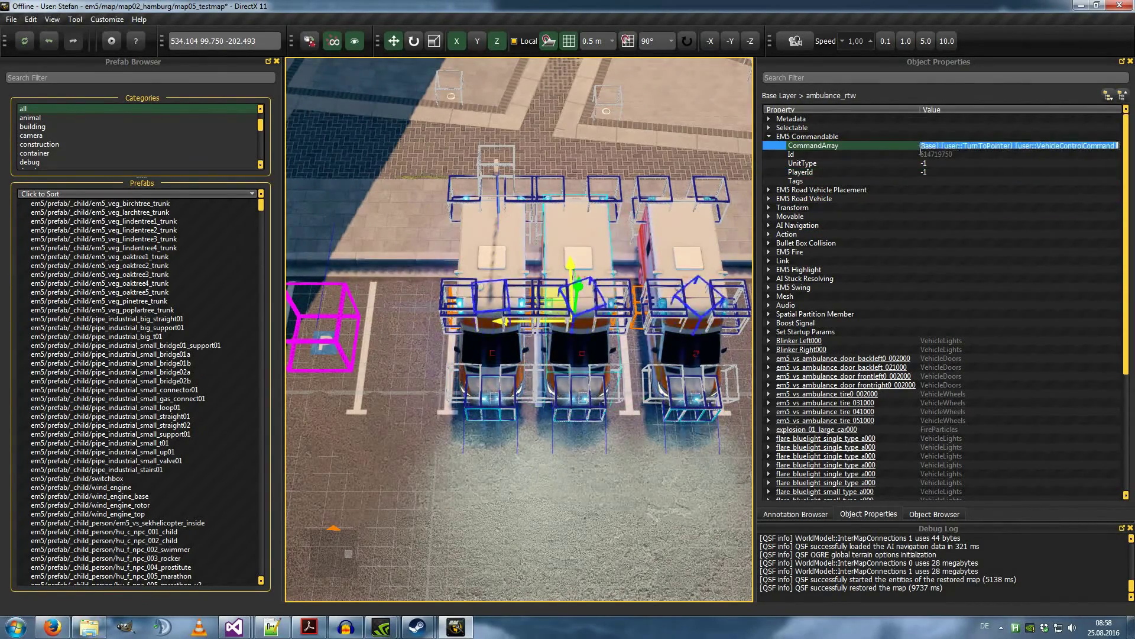
pyautogui.press('End')
pyautogui.write(',[')
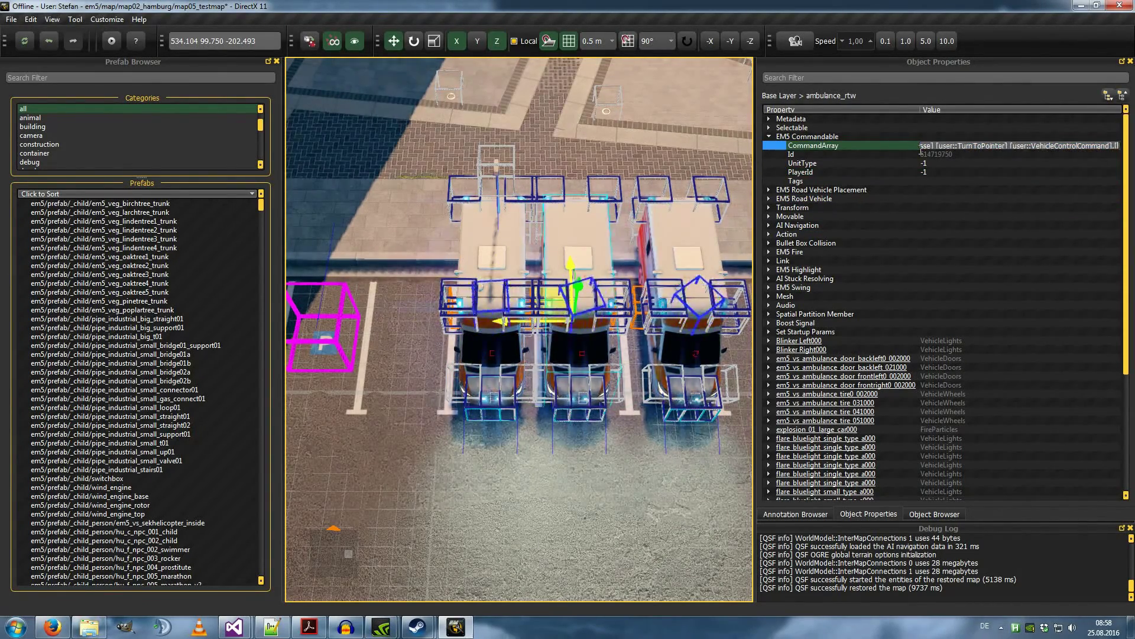
pyautogui.press('Return')
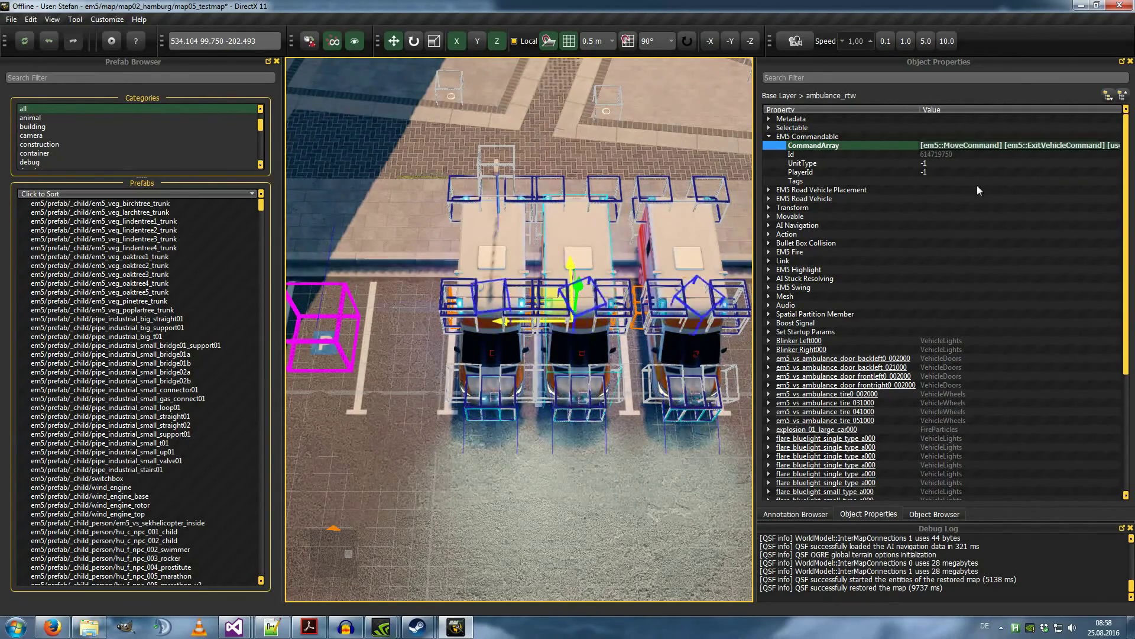
pyautogui.click(492, 260)
pyautogui.moveTo(492, 260); pyautogui.dragTo(615, 260, button='middle')
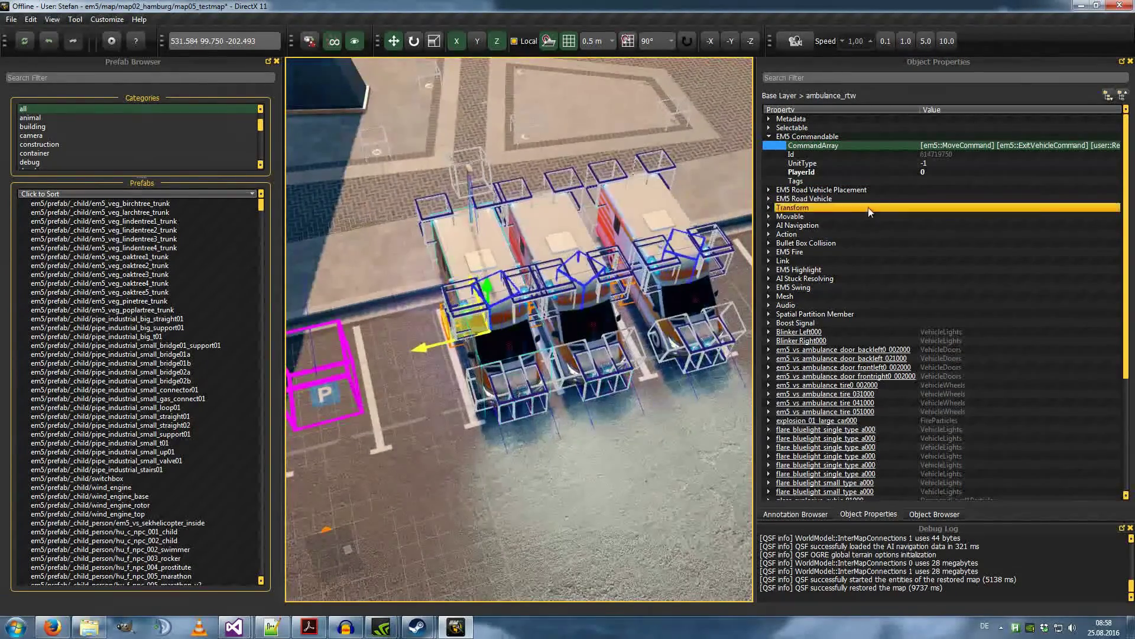
pyautogui.moveTo(467, 445); pyautogui.dragTo(500, 429, button='middle')
pyautogui.press('s')
pyautogui.press('a')
pyautogui.press('a')
pyautogui.press('s')
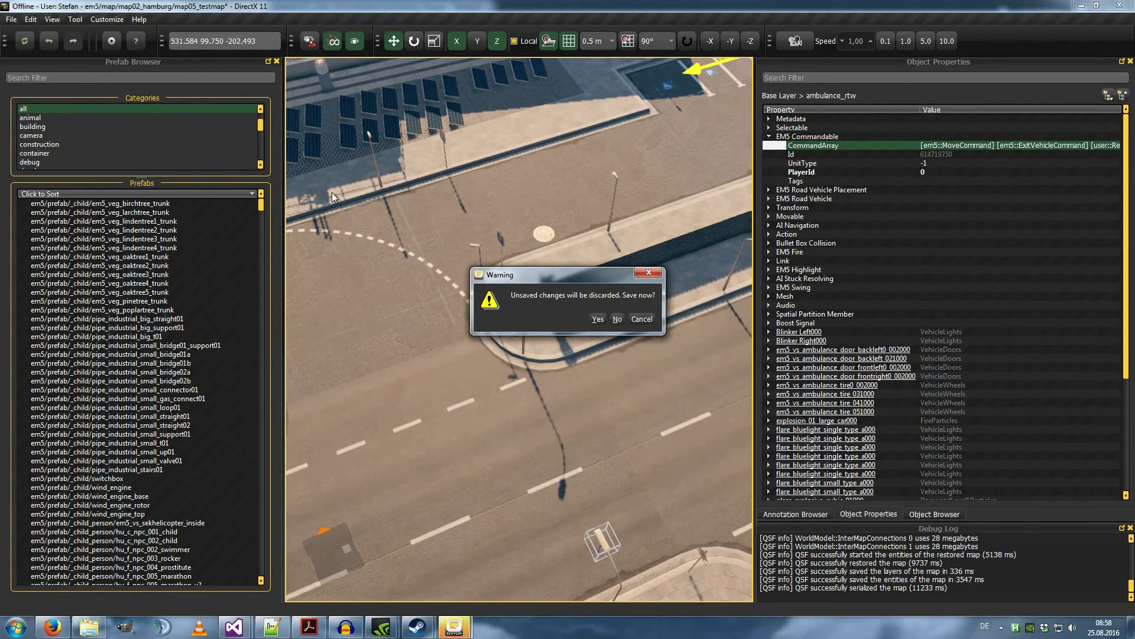
pyautogui.click(650, 272)
# - Compare the CommandArray entries of the middle ambulance with those of the ambulance nearest the magenta-framed P marker
pyautogui.moveTo(650, 272); pyautogui.dragTo(650, 321, button='right')
pyautogui.click(558, 247)
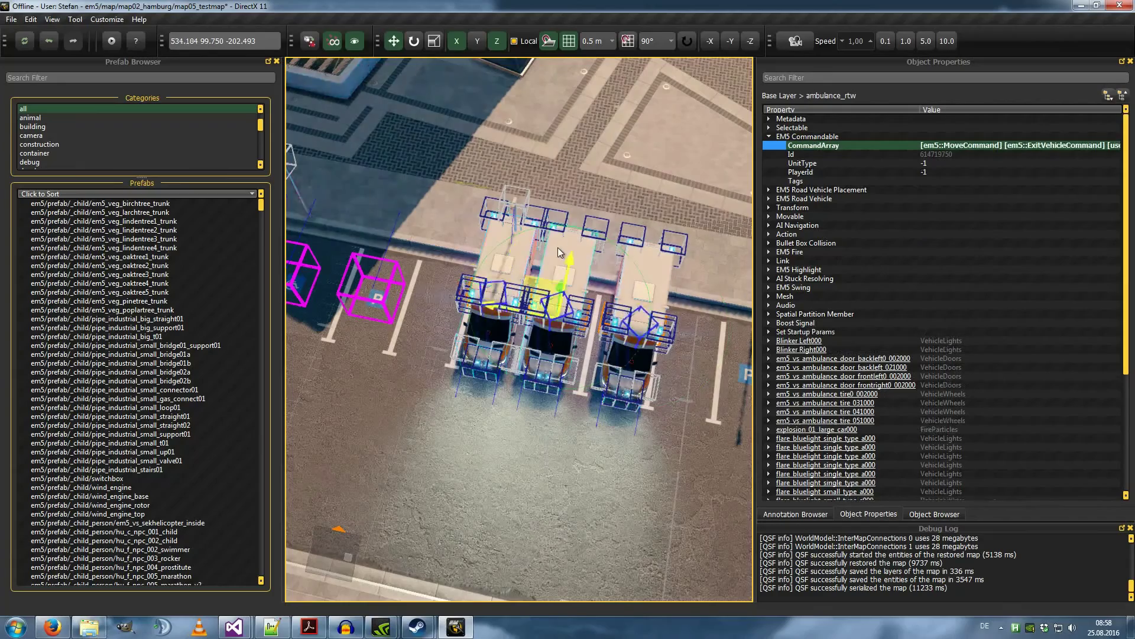
pyautogui.click(624, 282)
pyautogui.click(562, 260)
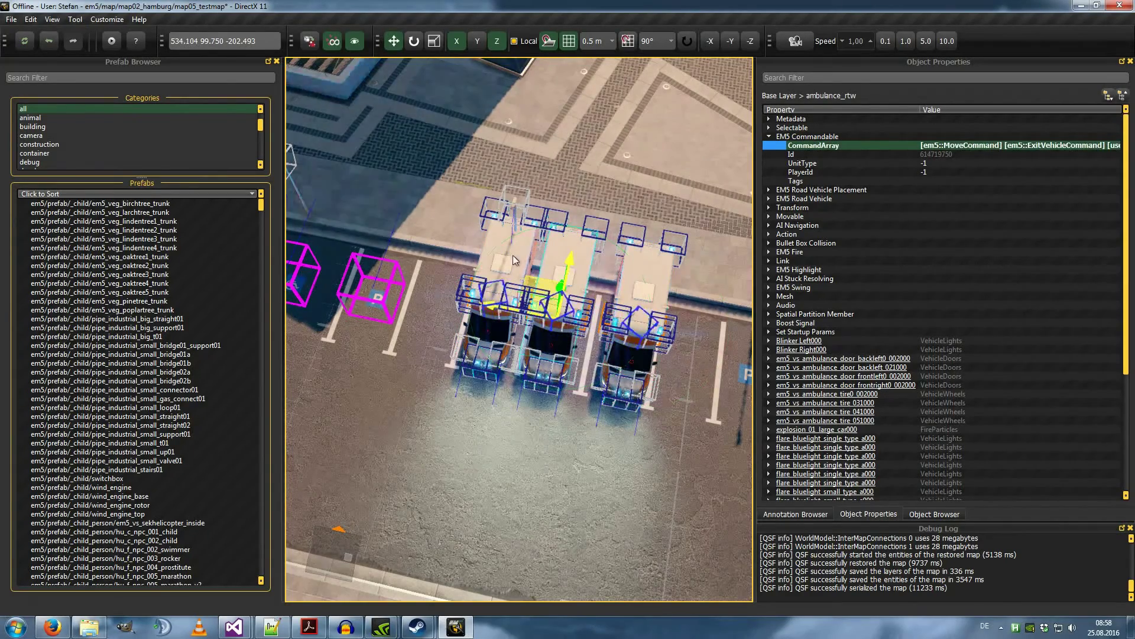
pyautogui.click(491, 250)
pyautogui.click(1101, 145)
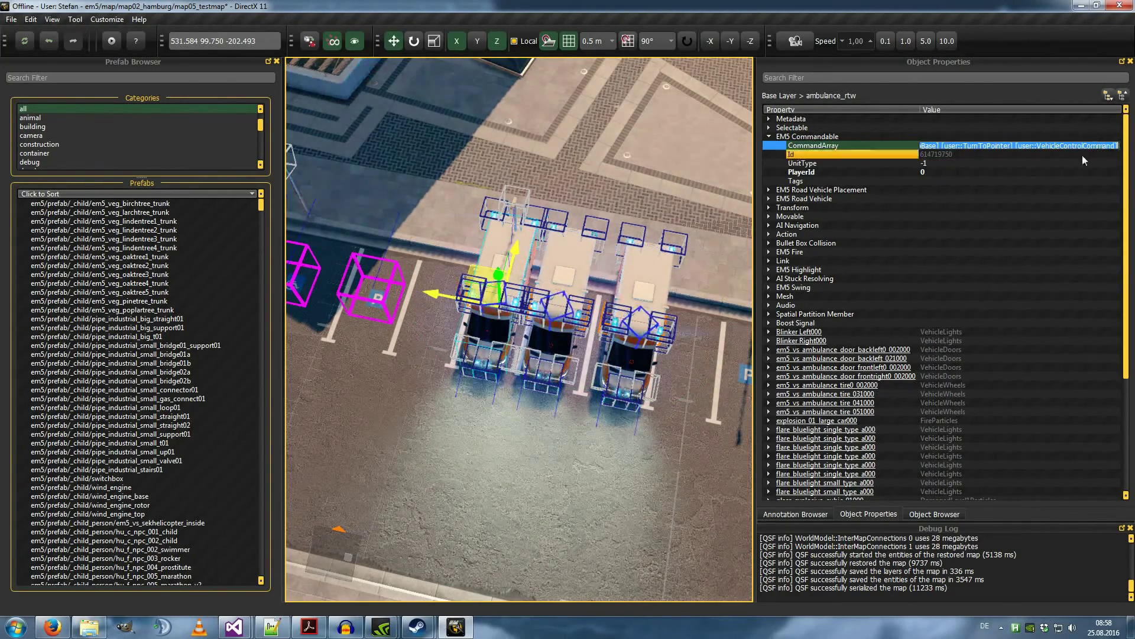
pyautogui.click(640, 304)
pyautogui.click(556, 266)
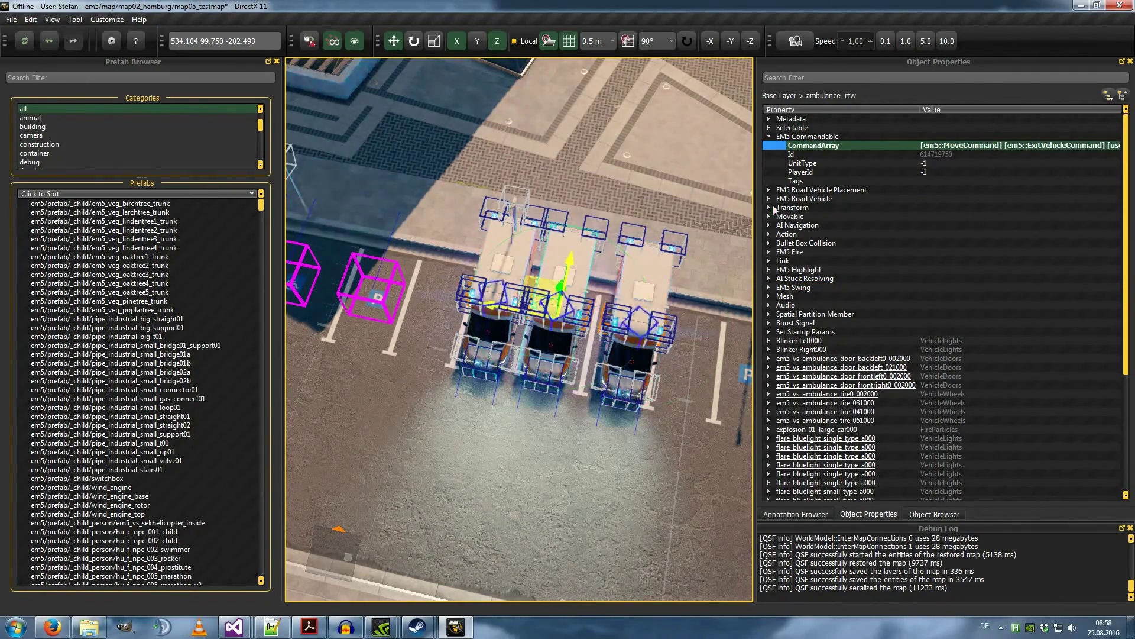
pyautogui.click(1046, 147)
pyautogui.moveTo(549, 308); pyautogui.dragTo(558, 233, button='right')
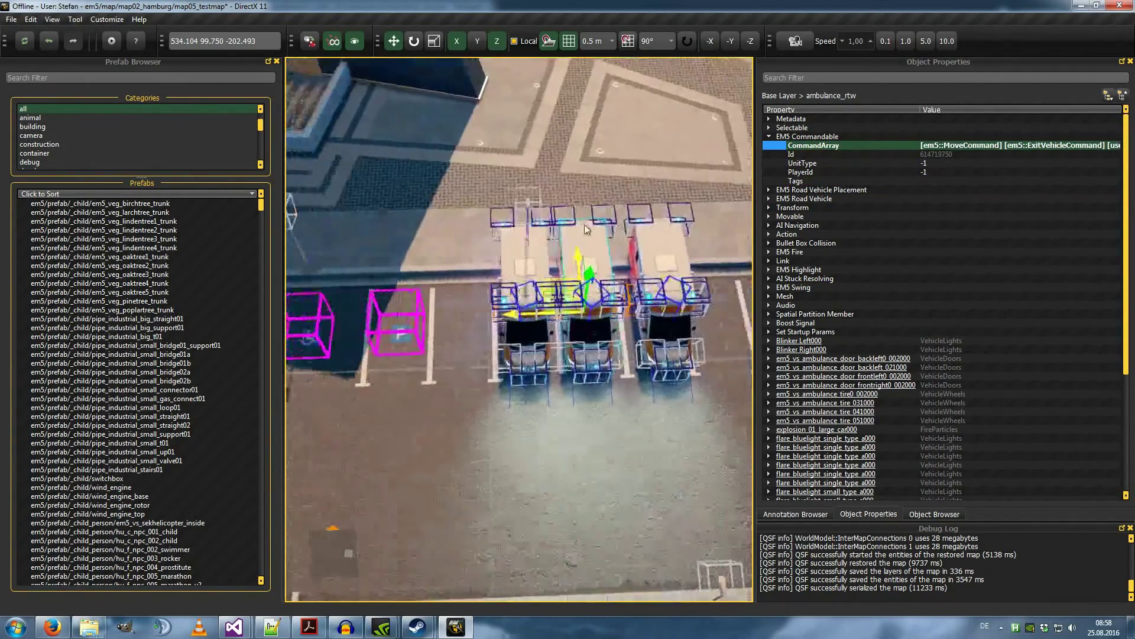
# - Launch the test map in the game, saving the unsaved changes first
pyautogui.press('a')
pyautogui.press('w')
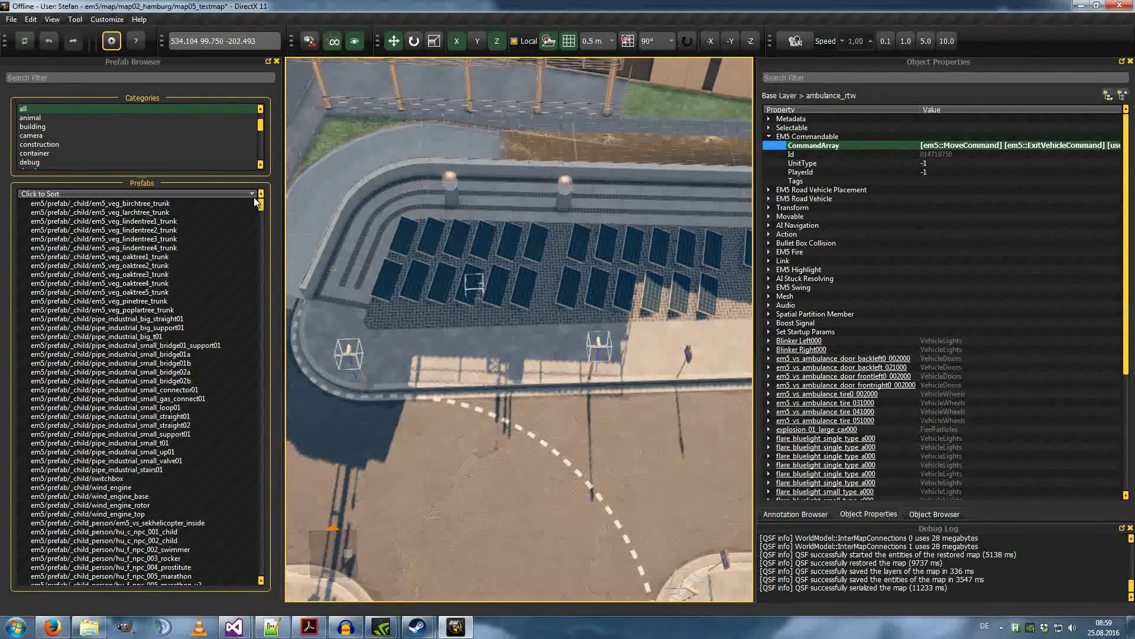
pyautogui.hotkey('alt', 'F4')
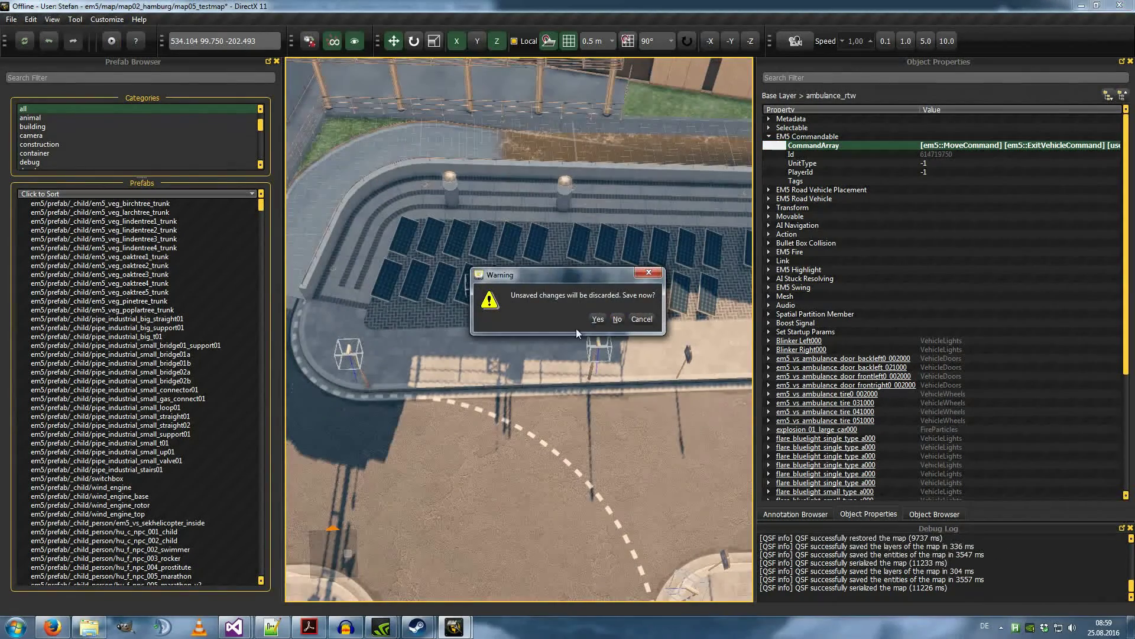
pyautogui.click(596, 320)
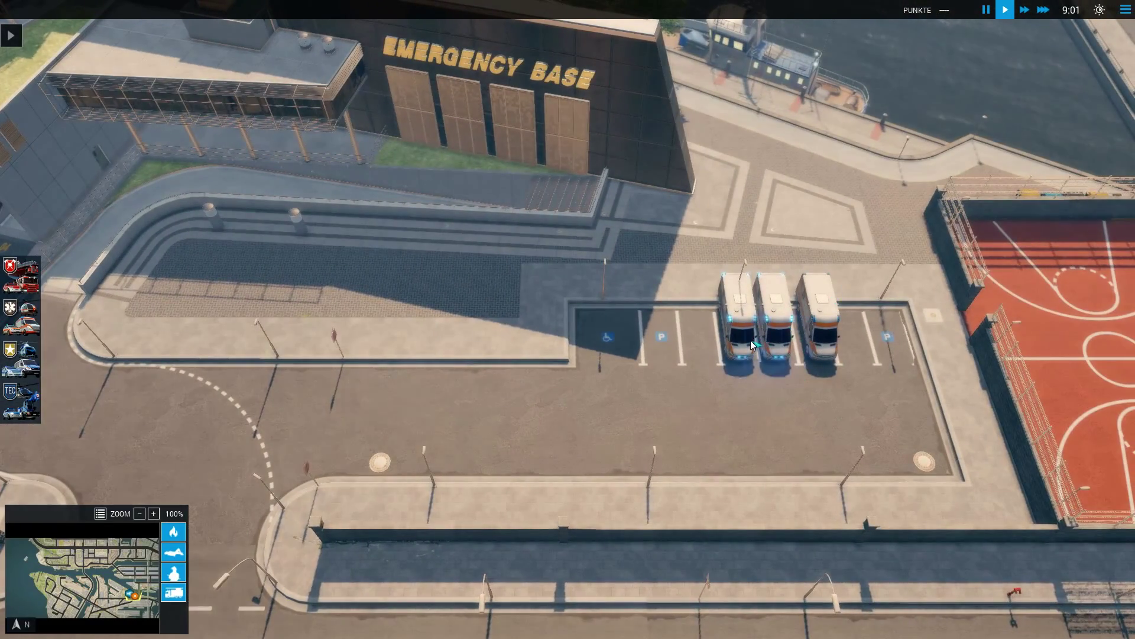
# - Send the parked ambulance nearest the P marker out to the main road and dispatch one Tanklöschfahrzeug from the base
pyautogui.click(745, 346)
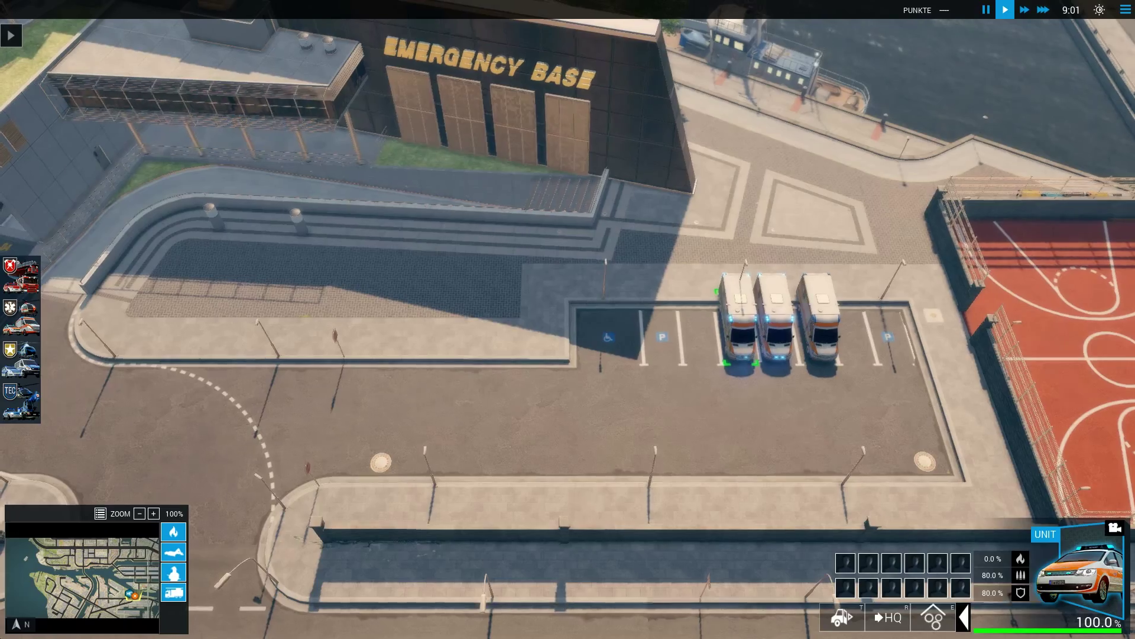
pyautogui.rightClick(353, 468)
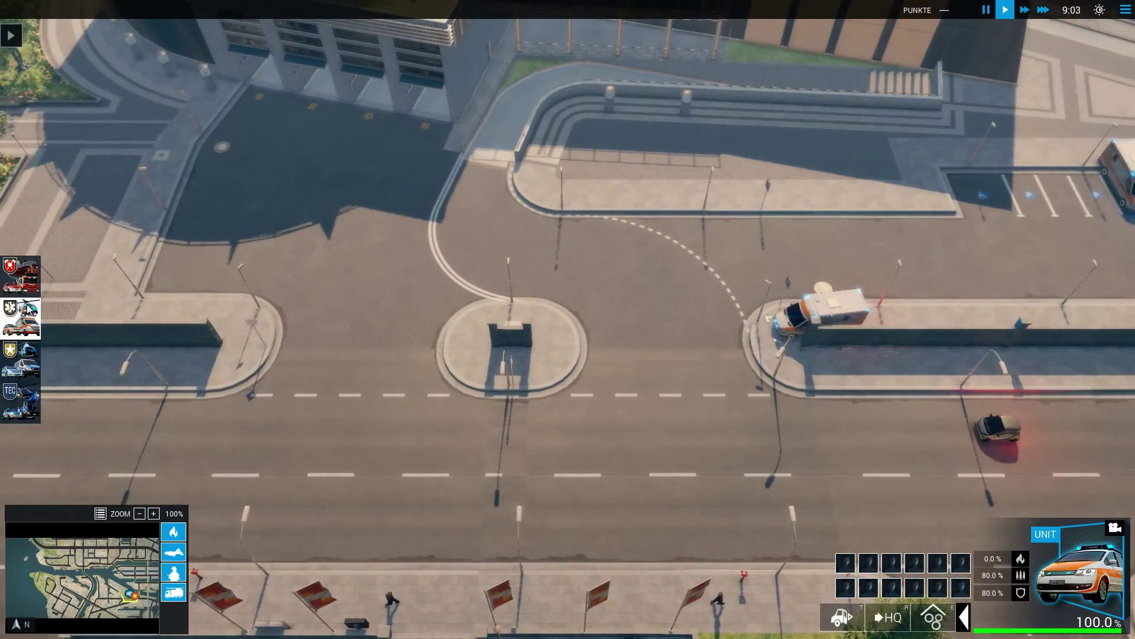
pyautogui.click(20, 275)
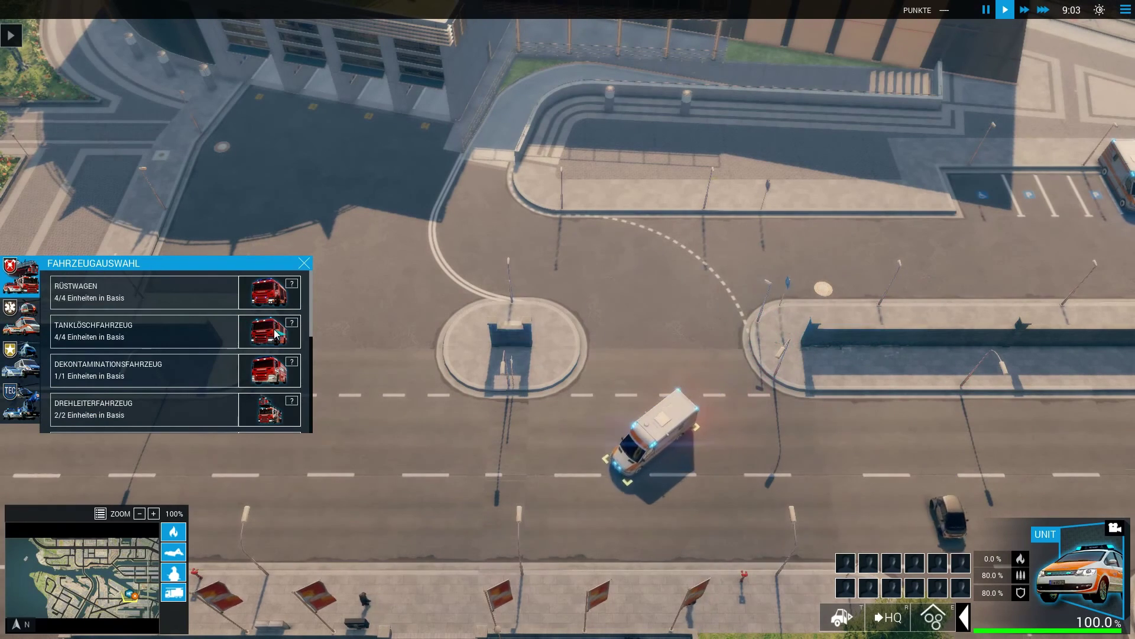
pyautogui.click(273, 334)
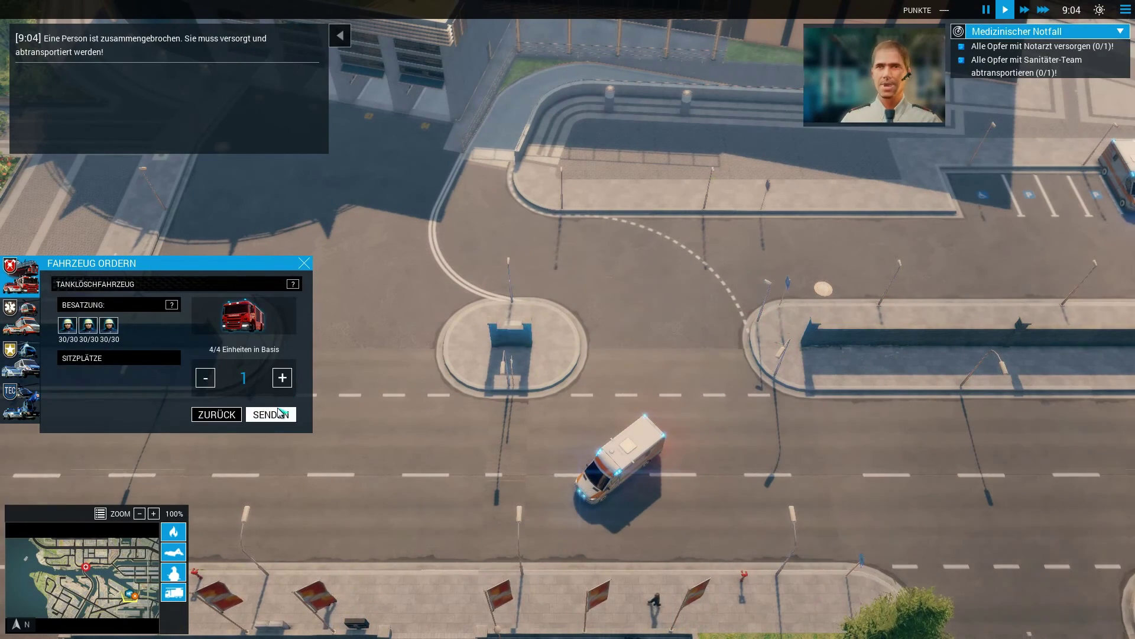
pyautogui.click(280, 409)
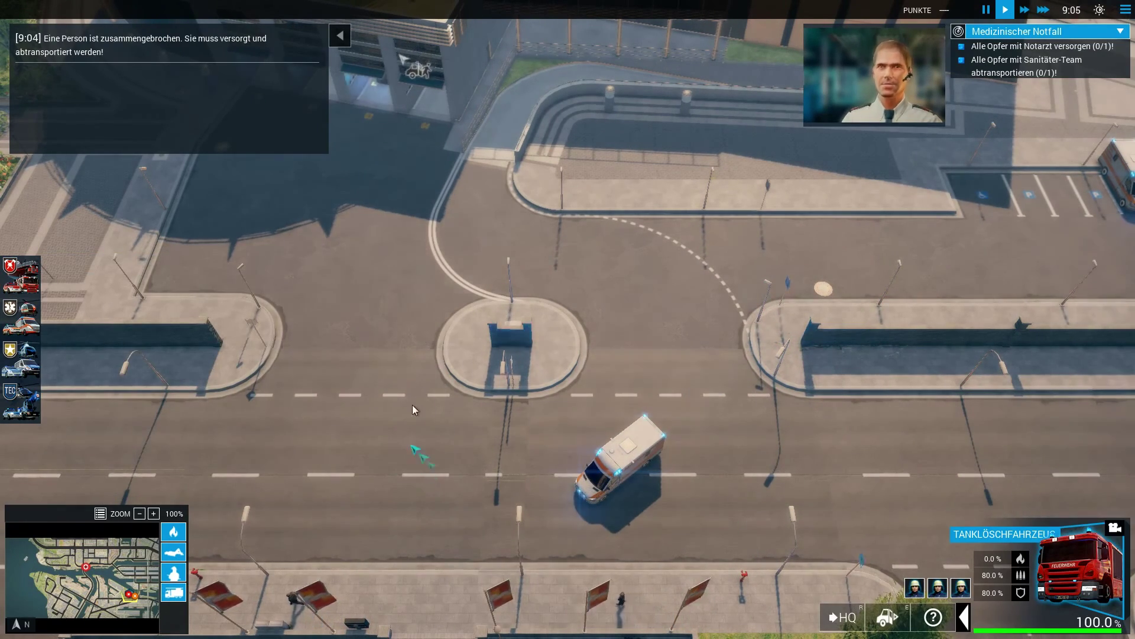
# - Examine the unit information and commands of the dispatched ambulance, comparing them with those of the headquarters
pyautogui.moveTo(737, 406); pyautogui.dragTo(563, 543)
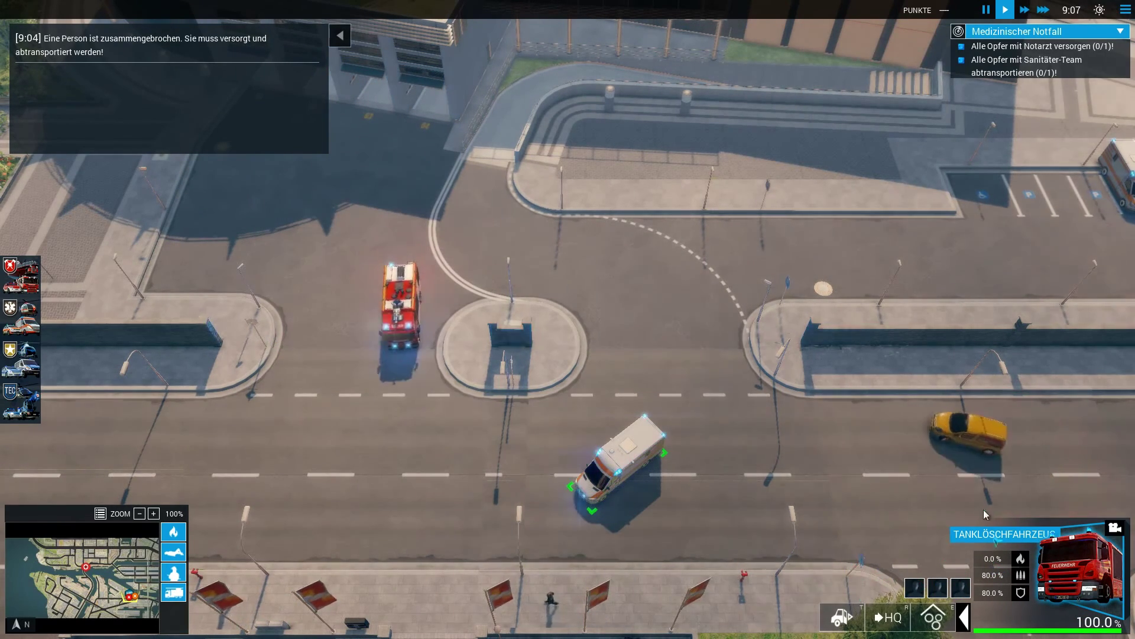
pyautogui.click(449, 52)
pyautogui.press('s')
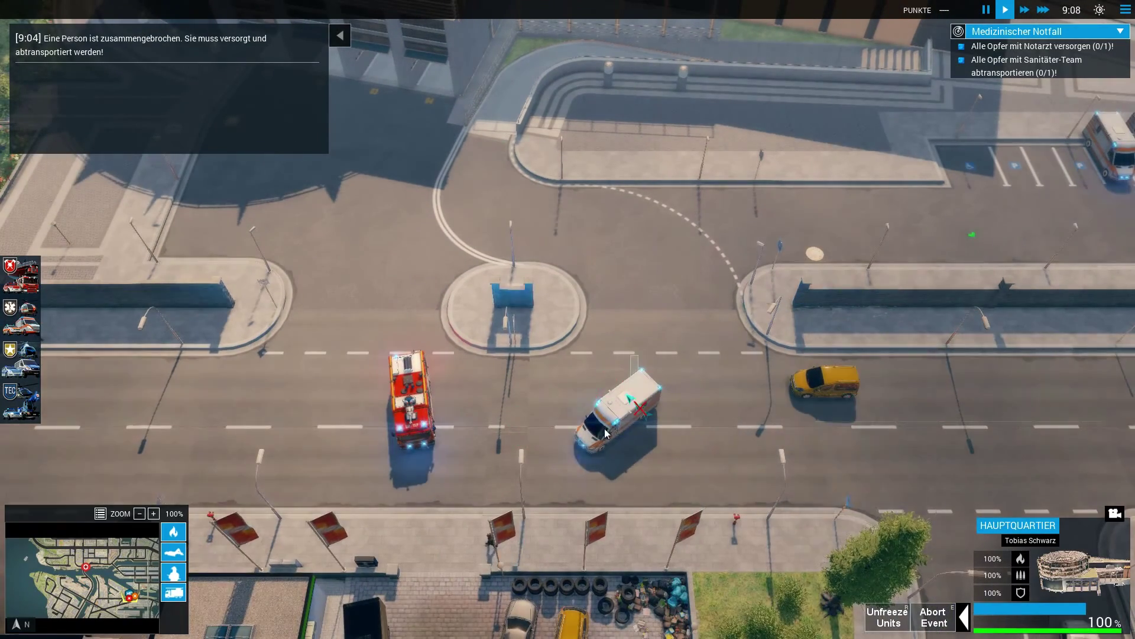
pyautogui.click(606, 433)
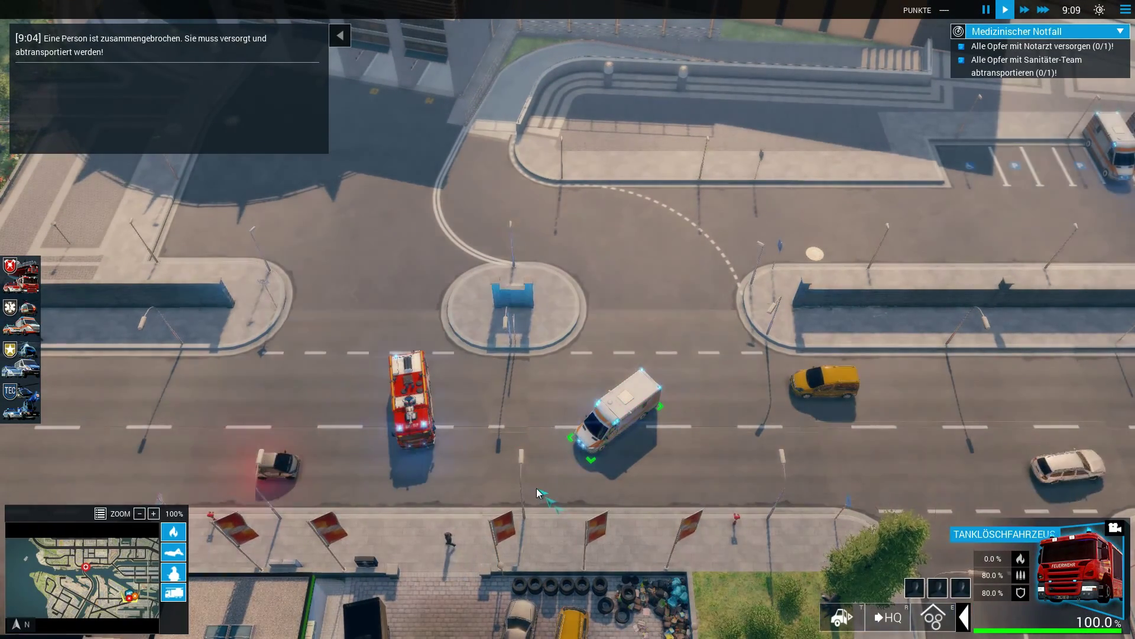
pyautogui.moveTo(647, 5)
pyautogui.click(540, 99)
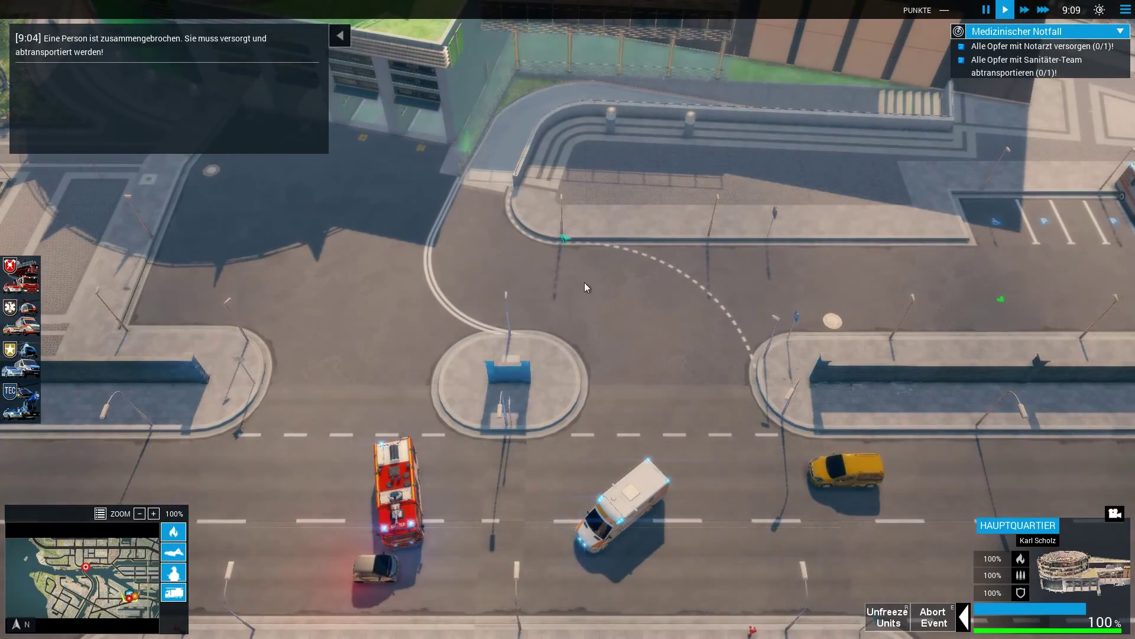
pyautogui.click(397, 482)
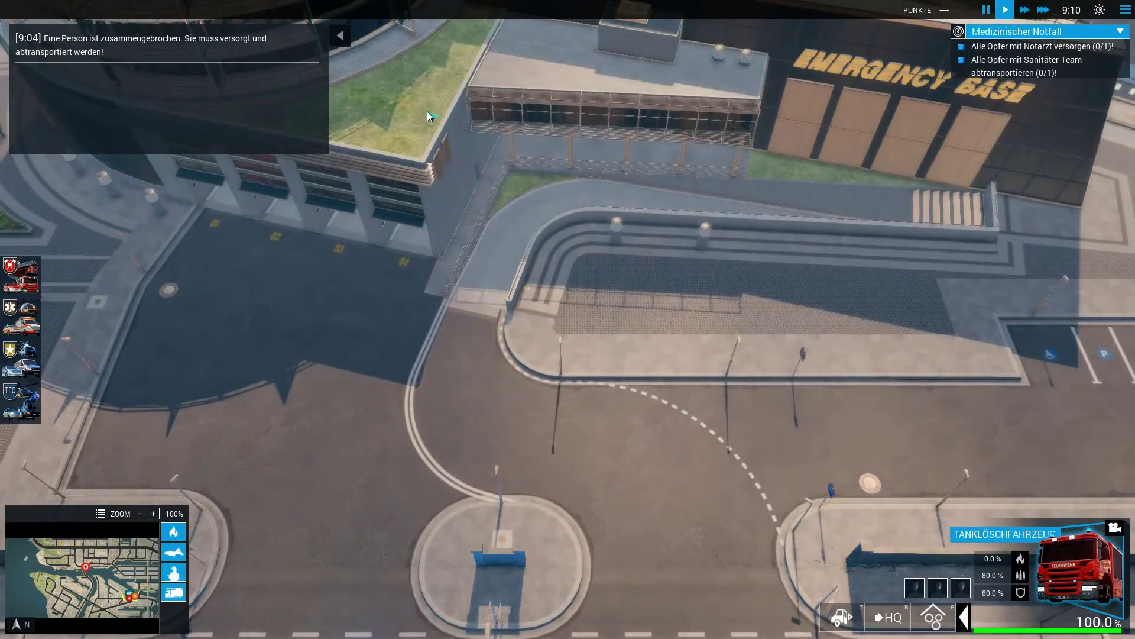
# - Group the dispatched fire engine and ambulance and send both to the traffic island in front of the base
pyautogui.moveTo(1133, 355)
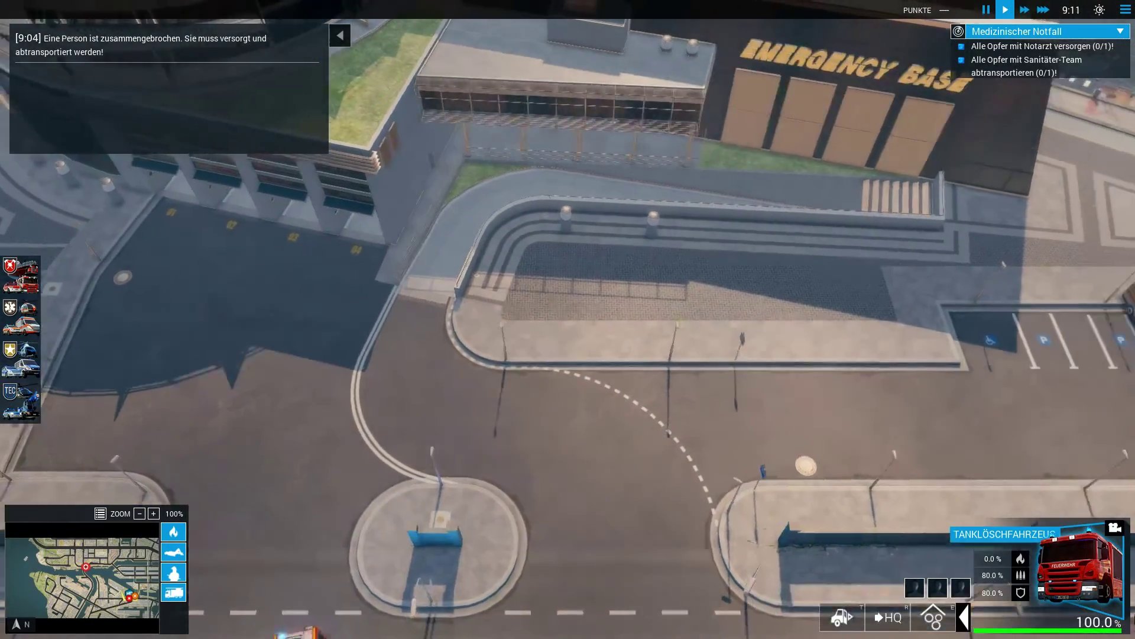
pyautogui.moveTo(249, 637)
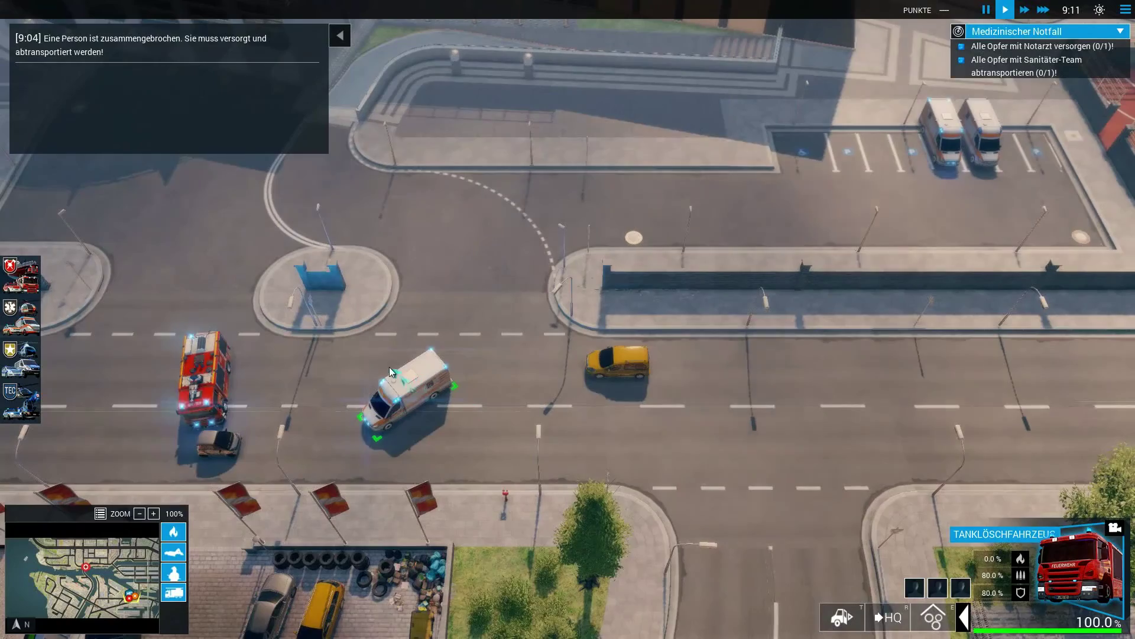
pyautogui.moveTo(301, 345); pyautogui.dragTo(183, 394)
pyautogui.moveTo(459, 352); pyautogui.dragTo(166, 378)
pyautogui.moveTo(1133, 2)
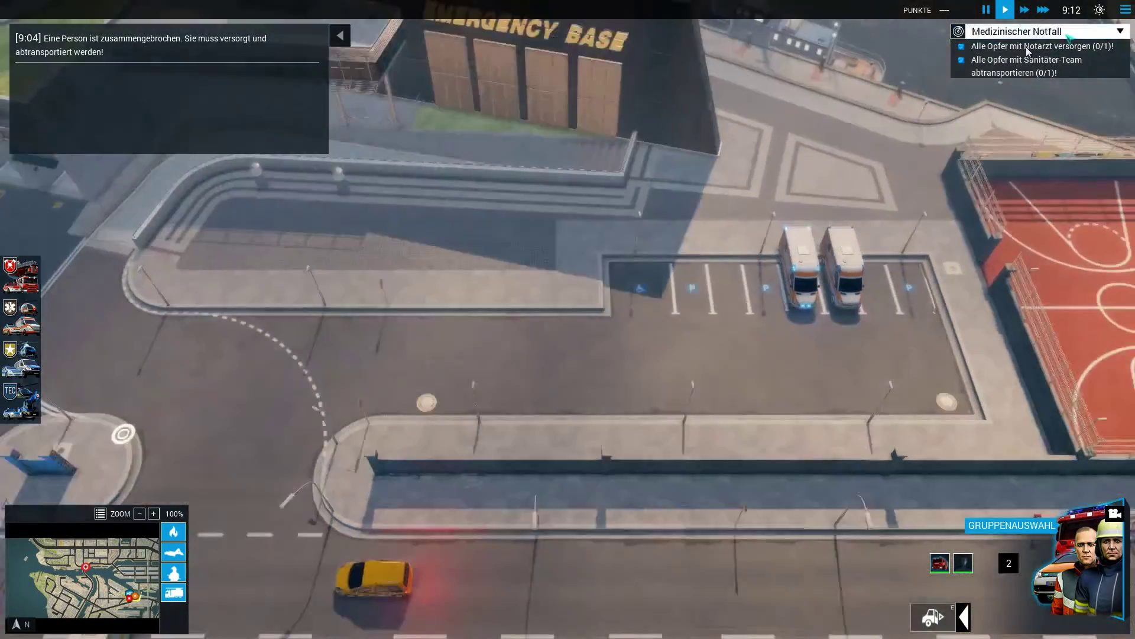
pyautogui.scroll(3, 581, 325)
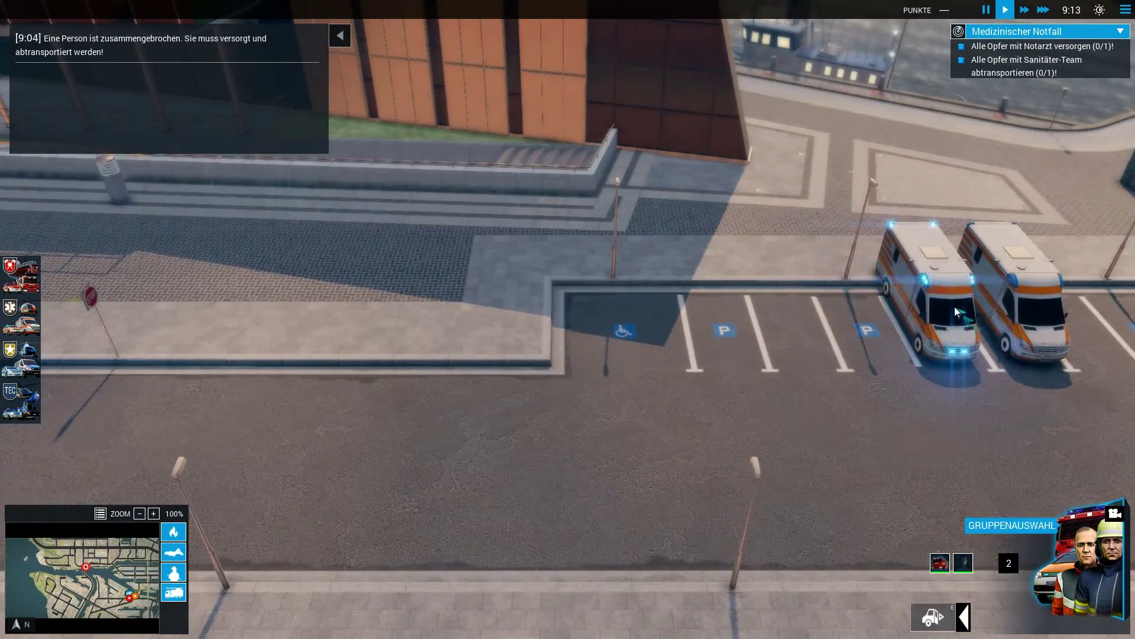
# - Set a parking site for the middle ambulance in the side street across the main road and order it to HQ
pyautogui.click(954, 306)
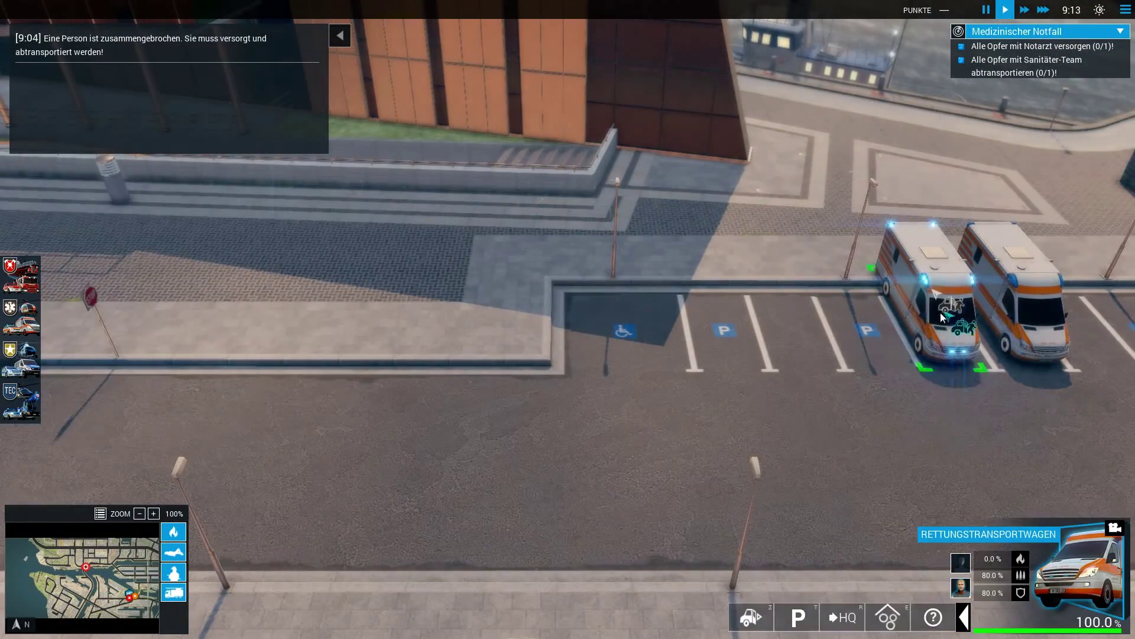
pyautogui.scroll(-3, 755, 443)
pyautogui.moveTo(1, 276)
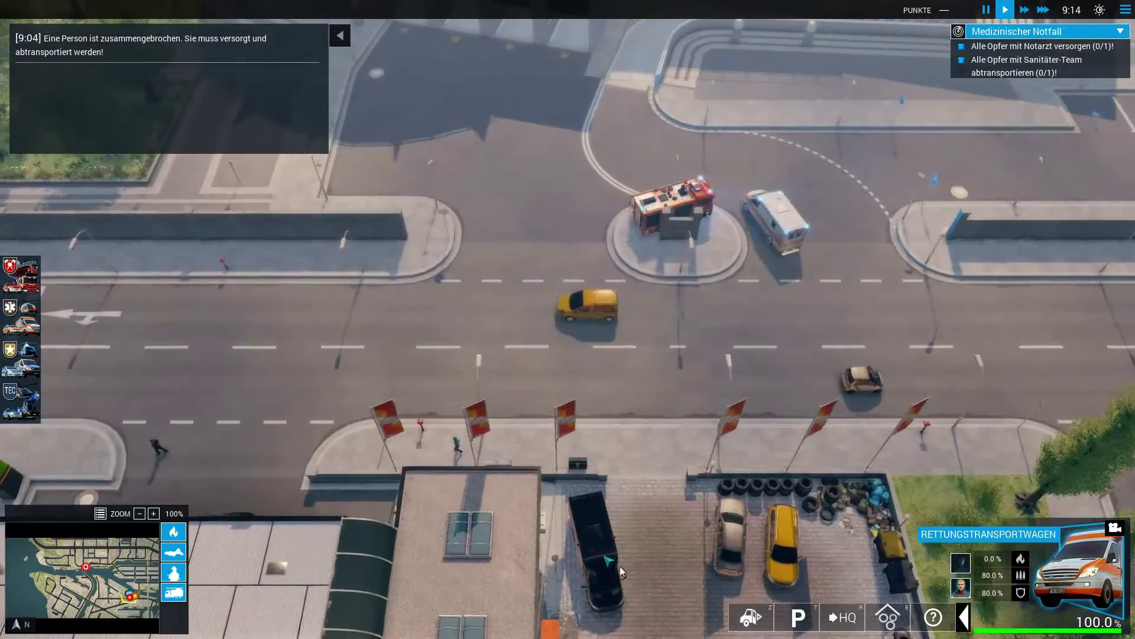
pyautogui.click(798, 616)
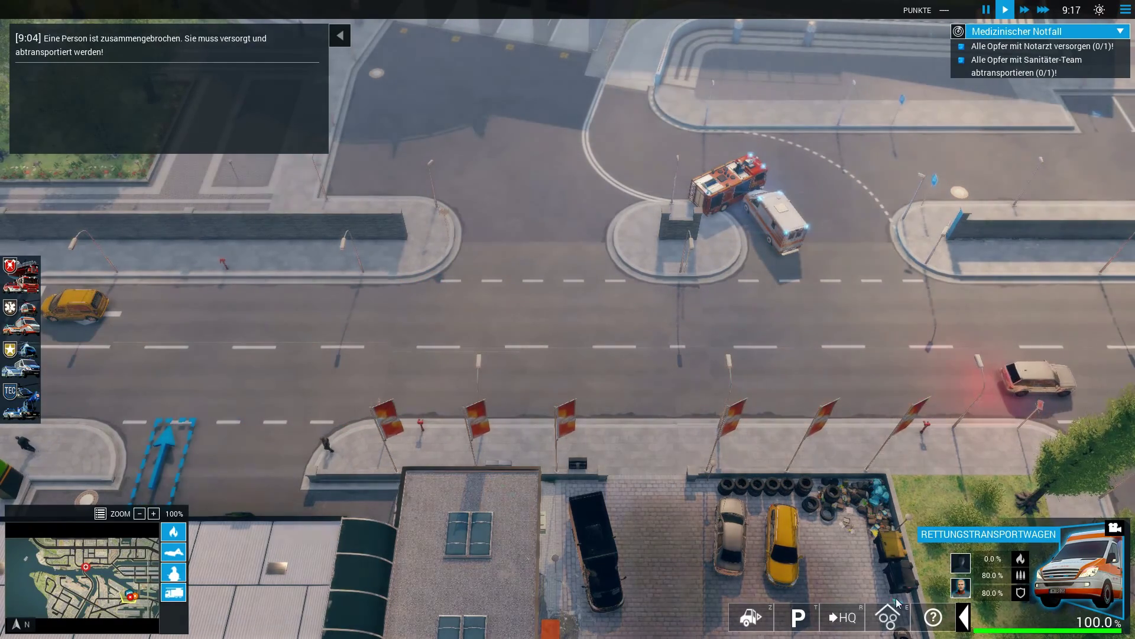
pyautogui.click(842, 617)
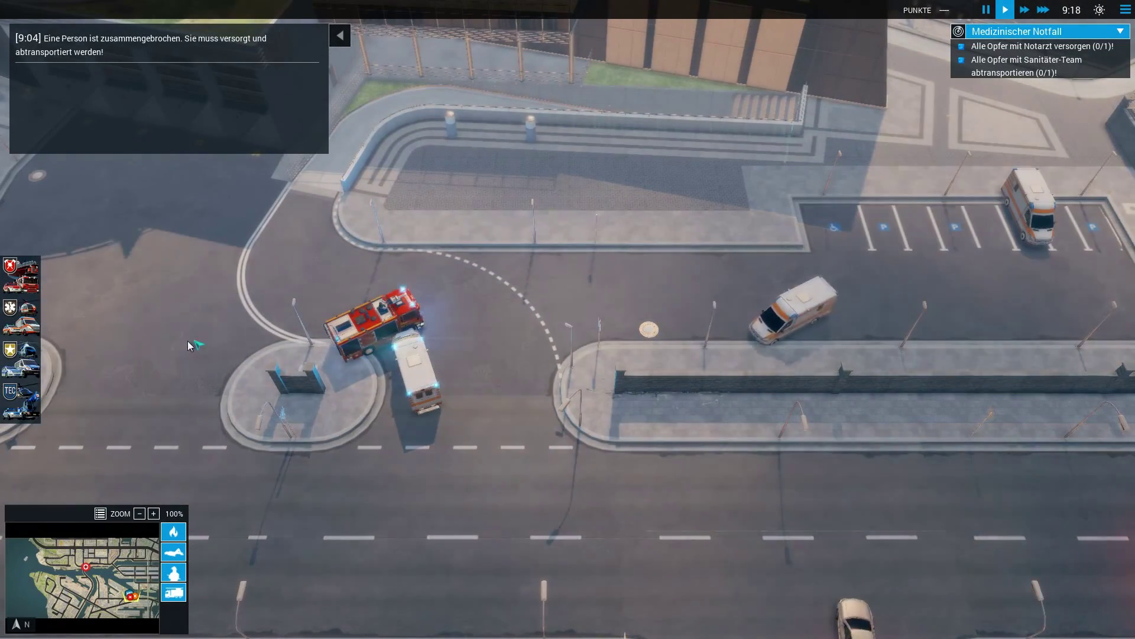
# - Open the order for one Rettungstransportwagen and select the ambulance standing beside the fire engine
pyautogui.click(21, 318)
pyautogui.click(278, 353)
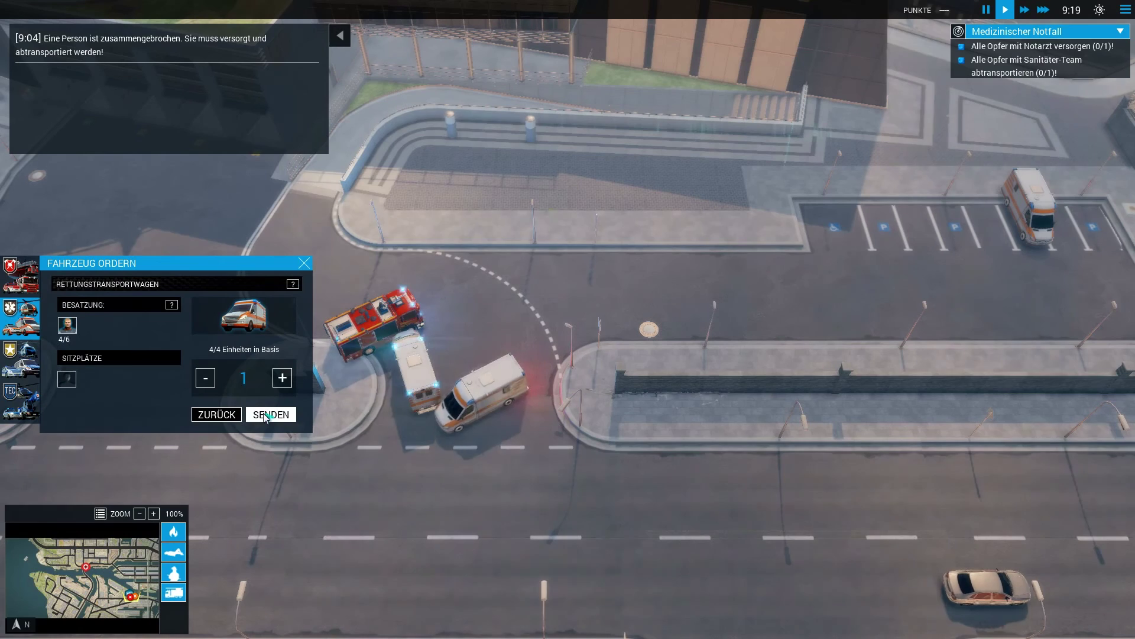
pyautogui.click(408, 378)
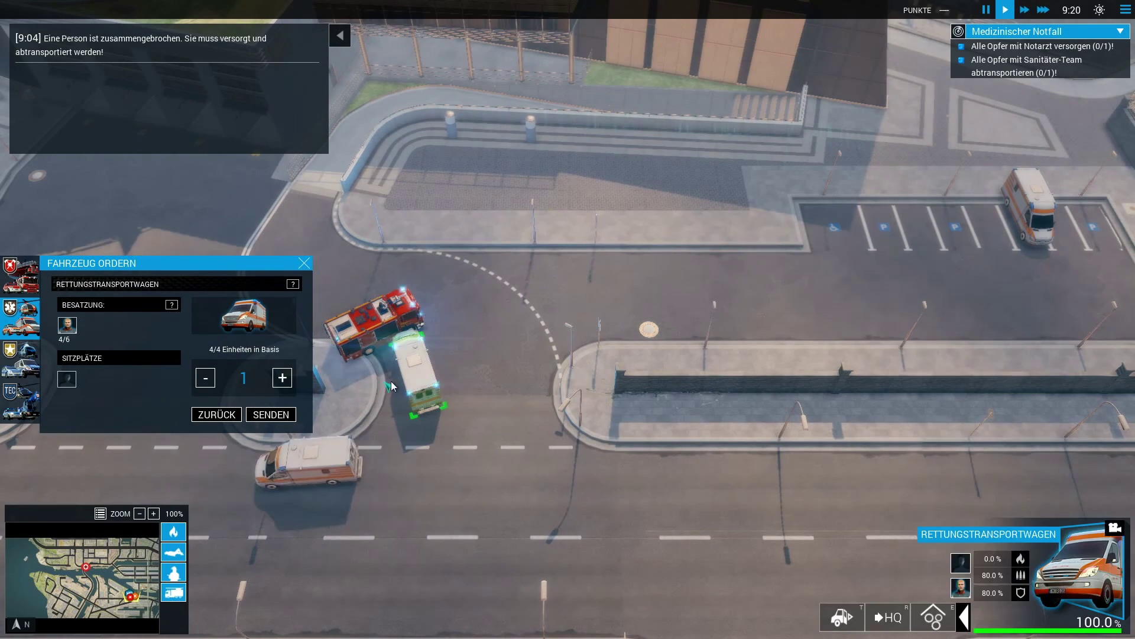